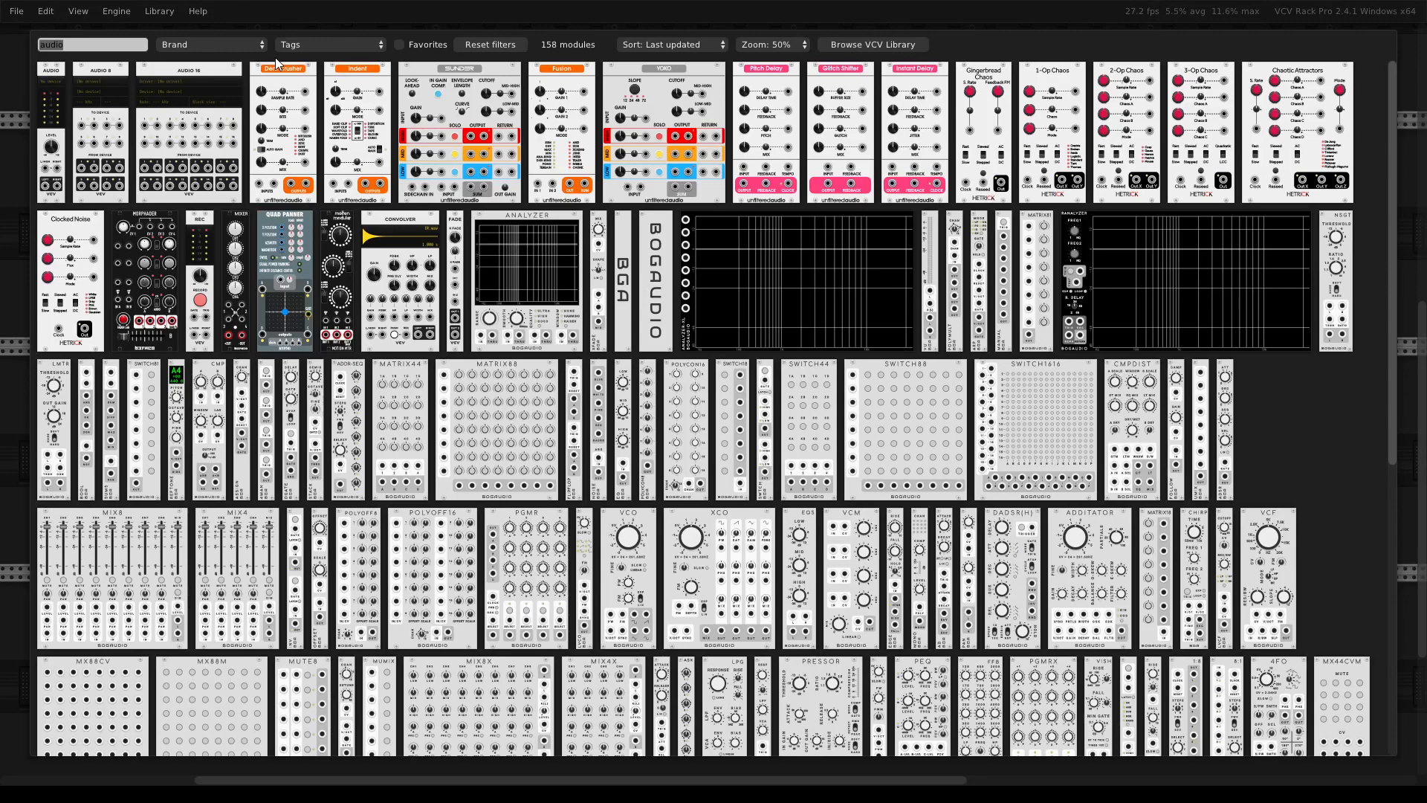
text(drum)
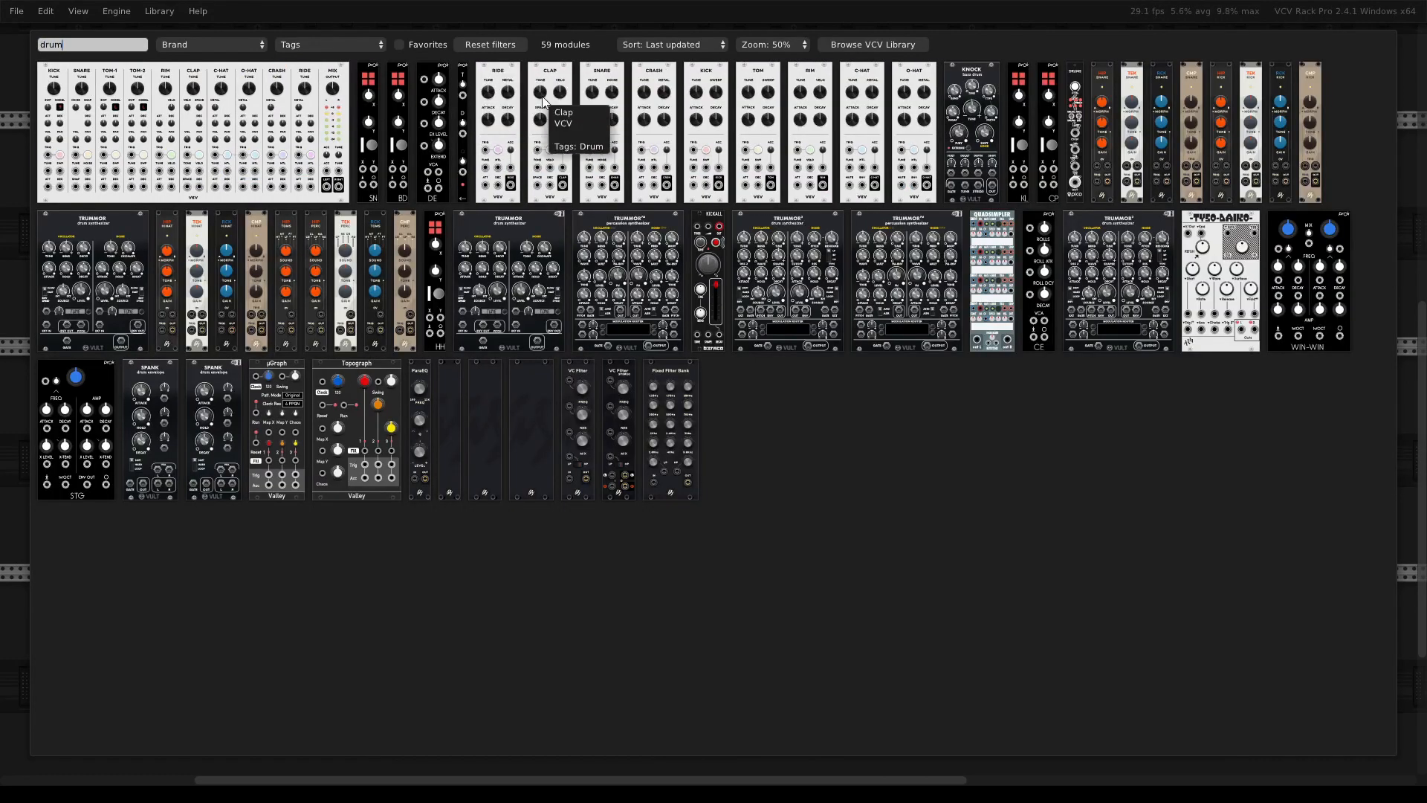
key(BackSpace)
key(BackSpace)
key(BackSpace)
key(BackSpace)
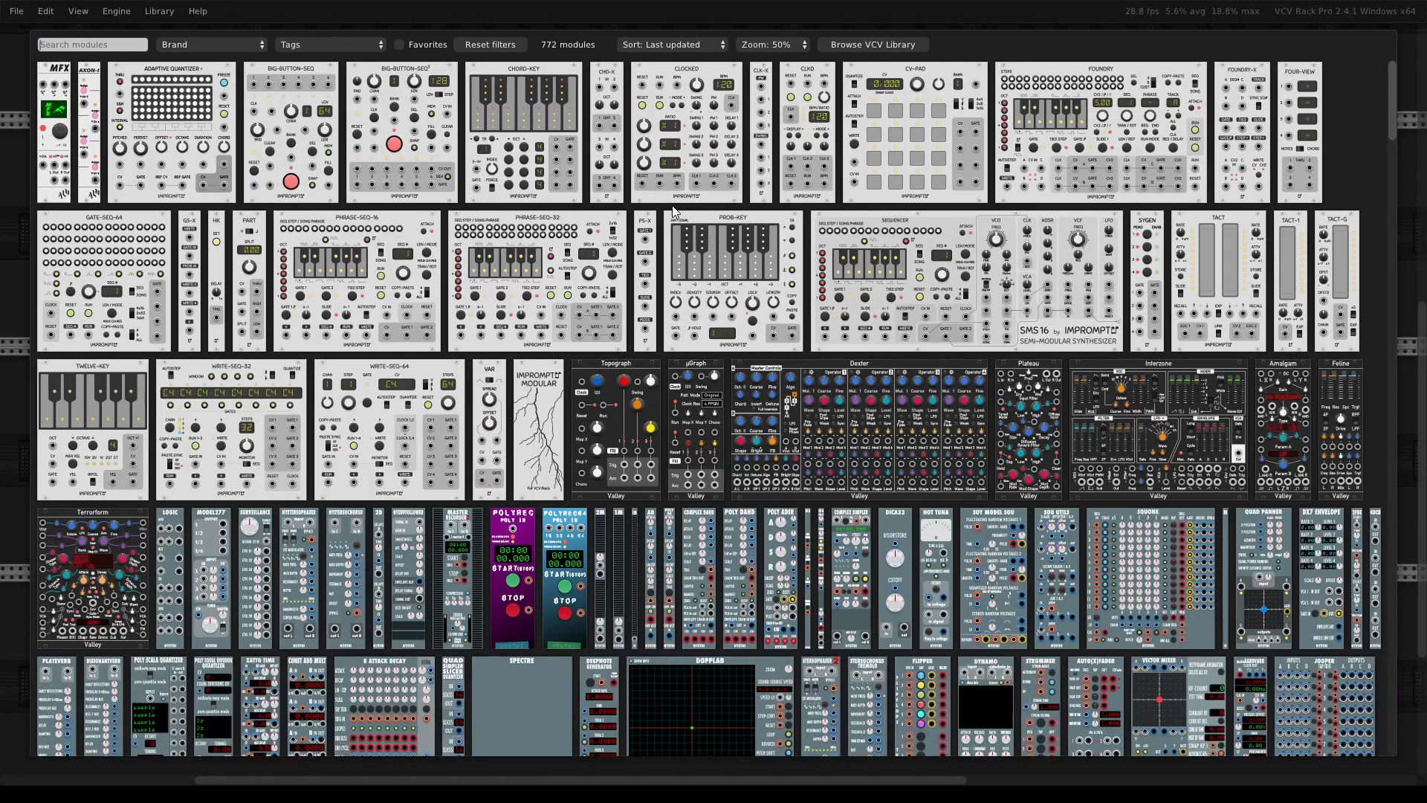
Search the module browser for "vco", add the WT VCO module and shift it slightly towards the AUDIO module
text(vco)
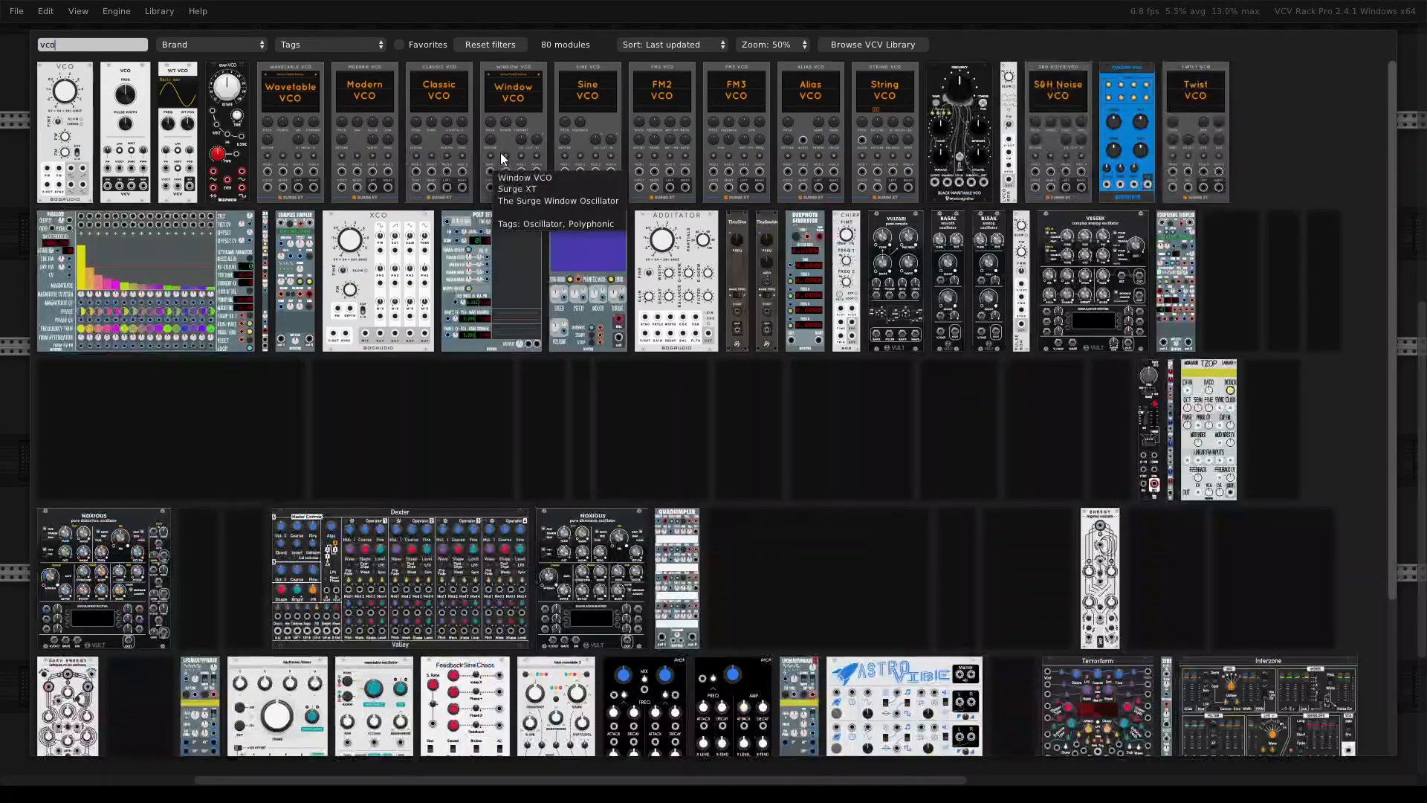
click(179, 112)
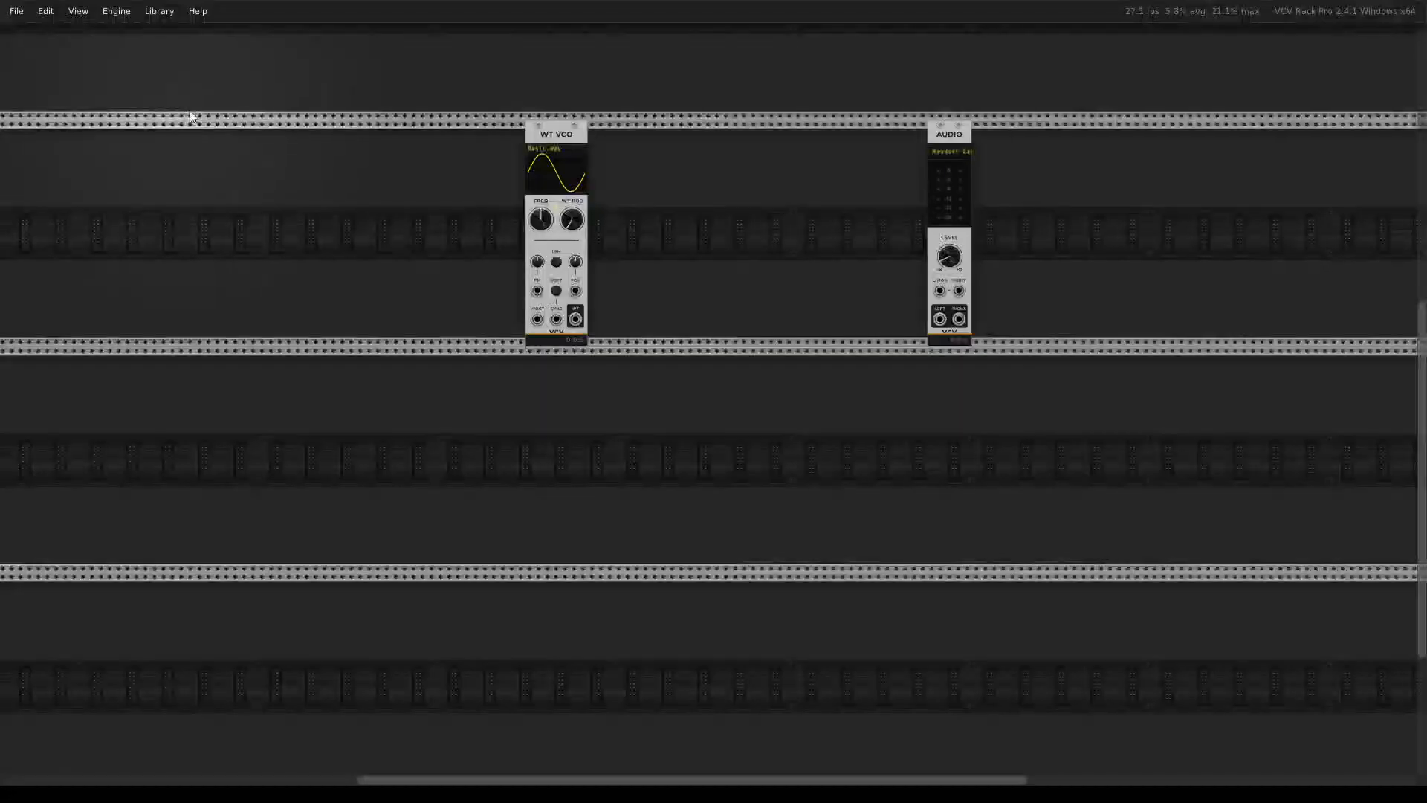
drag(534, 128, 559, 128)
right_click(560, 128)
click(559, 128)
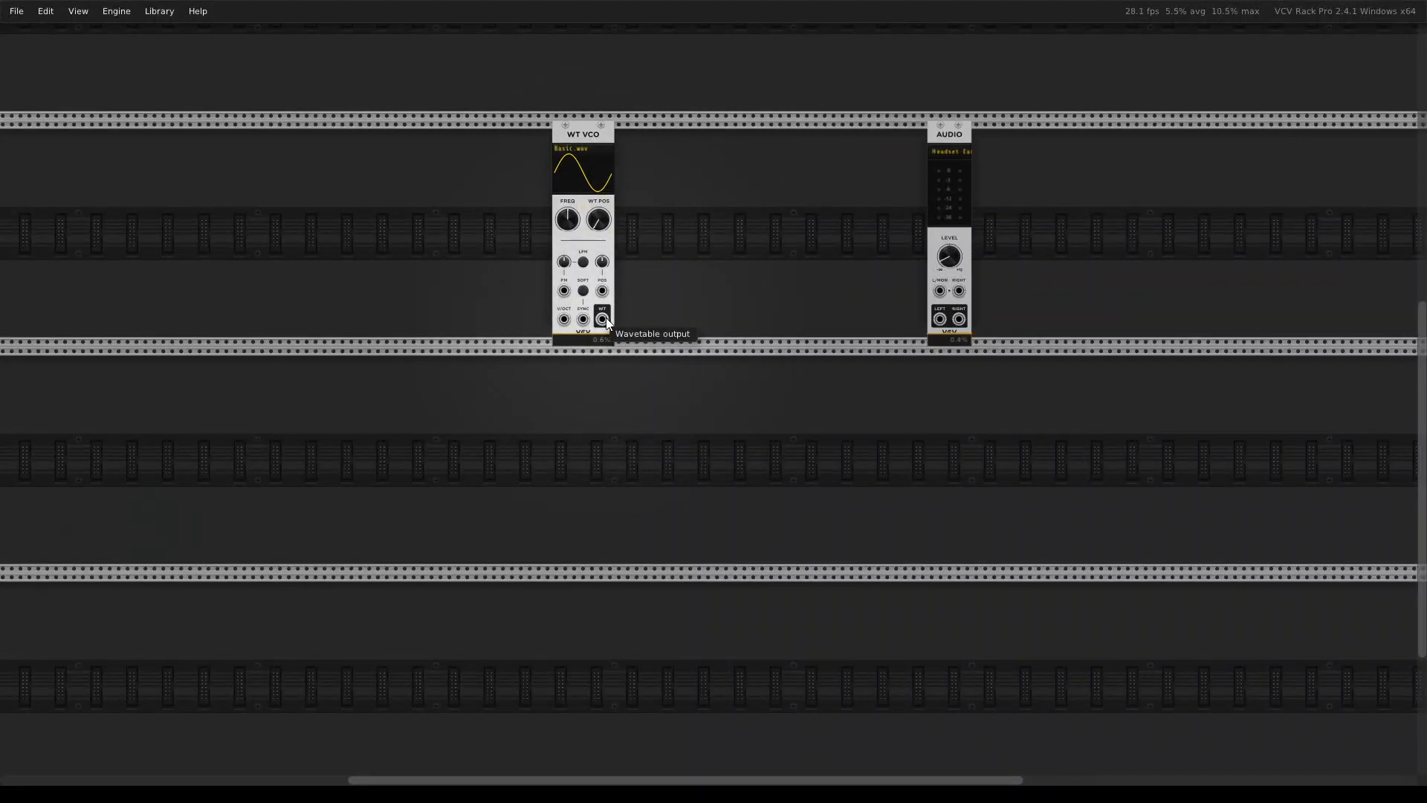
Test the oscillator by patching the WT VCO's wavetable output into AUDIO's left/mono input and unplugging it again
drag(604, 319, 940, 290)
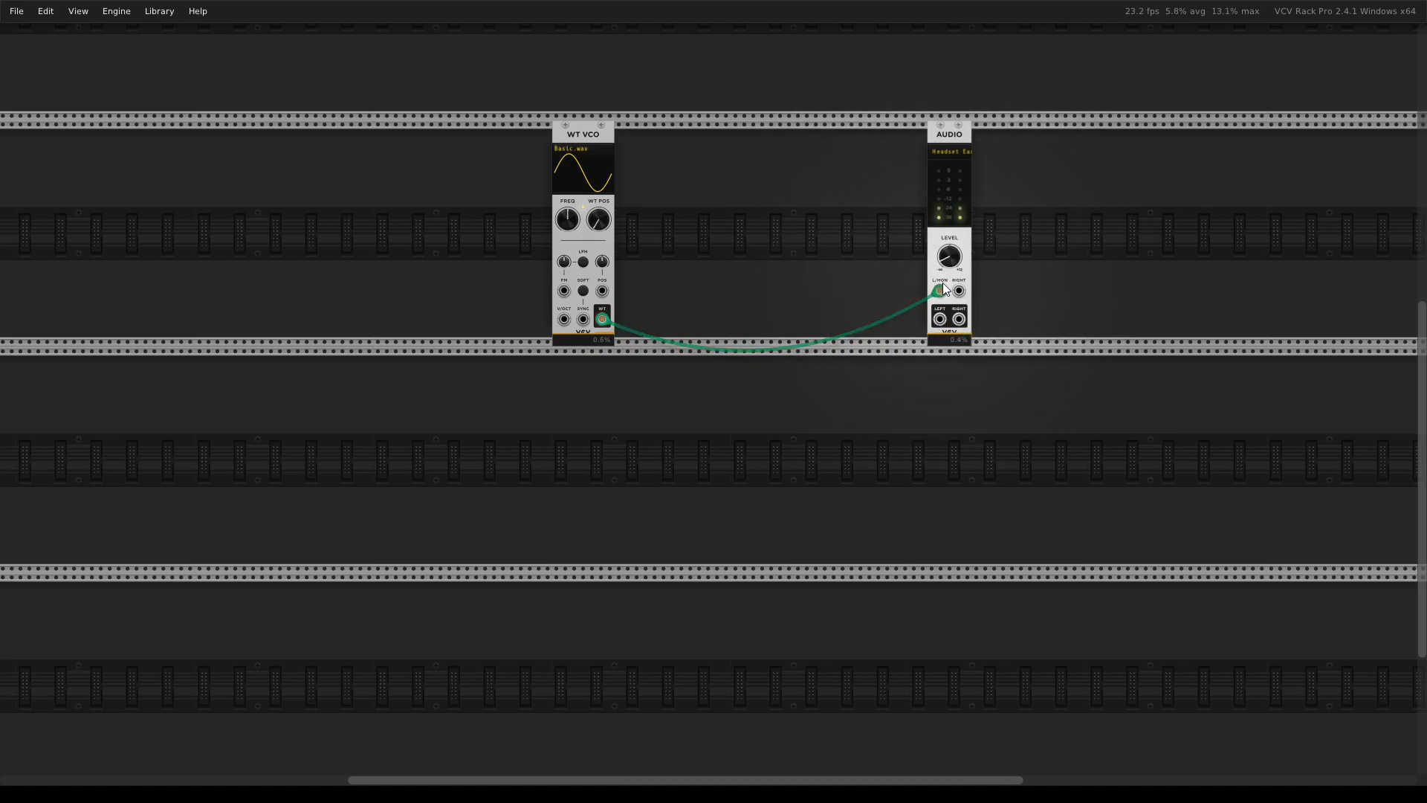
drag(940, 291, 805, 287)
Move the WT VCO further from AUDIO, add the small 6hp Permutation module and place it just before the WT VCO
drag(608, 132, 554, 132)
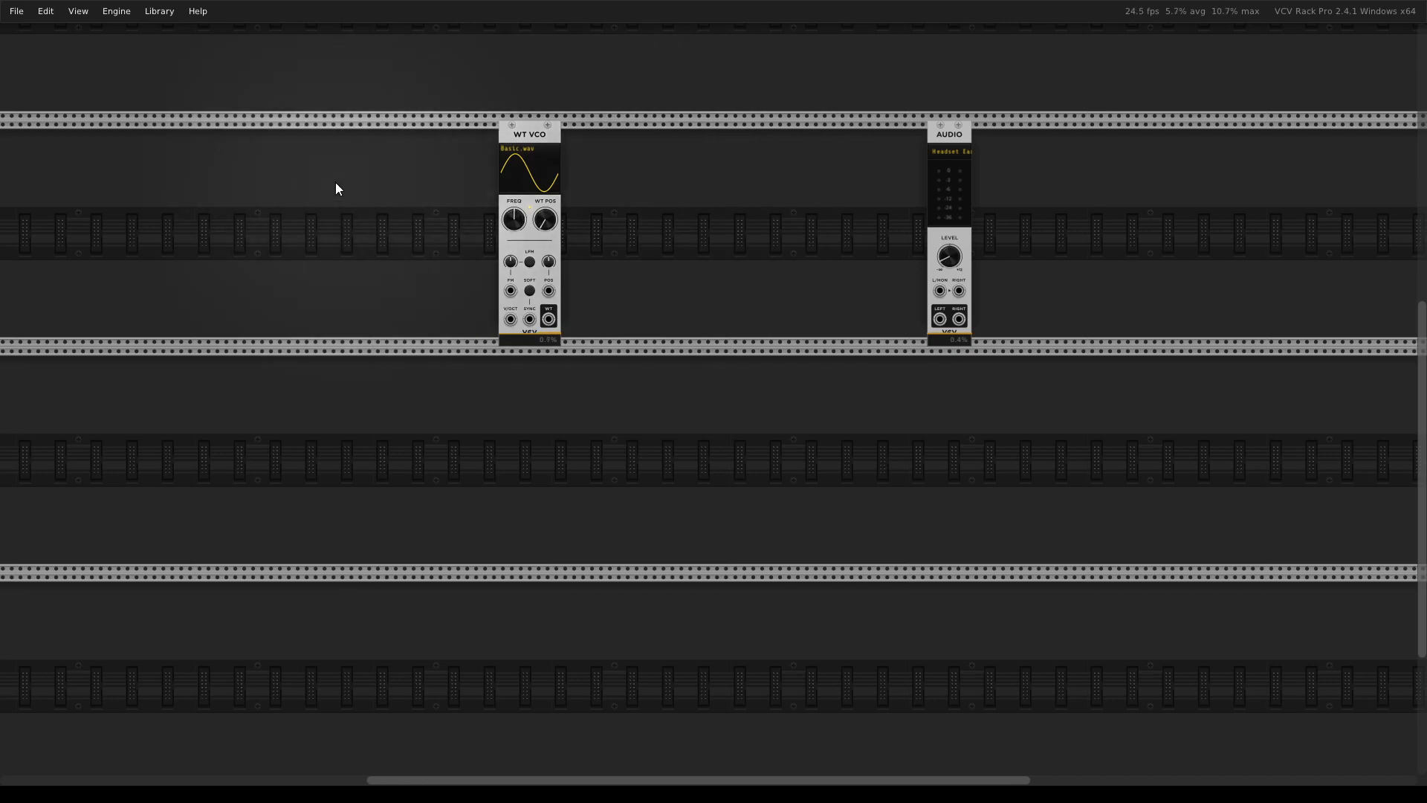
right_click(275, 199)
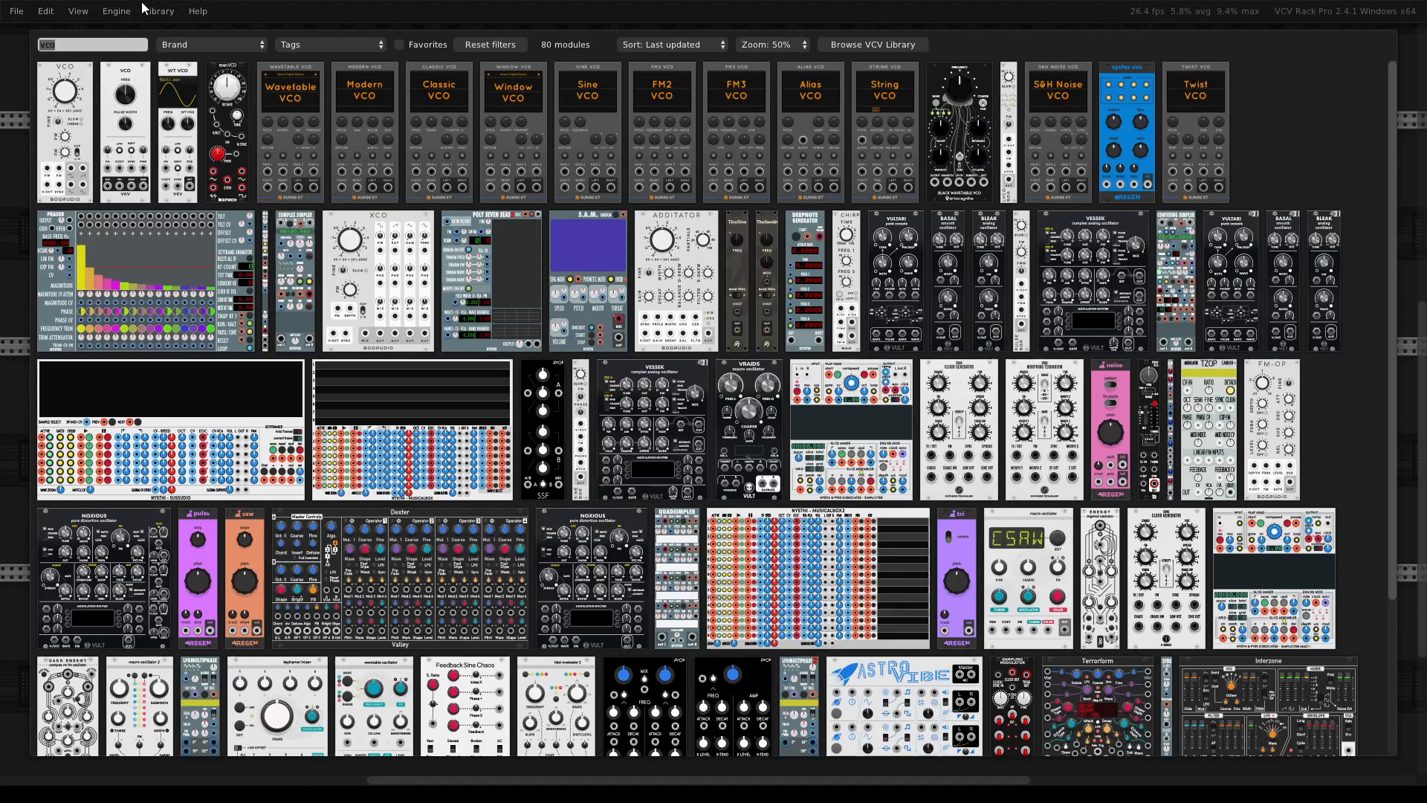
click(81, 43)
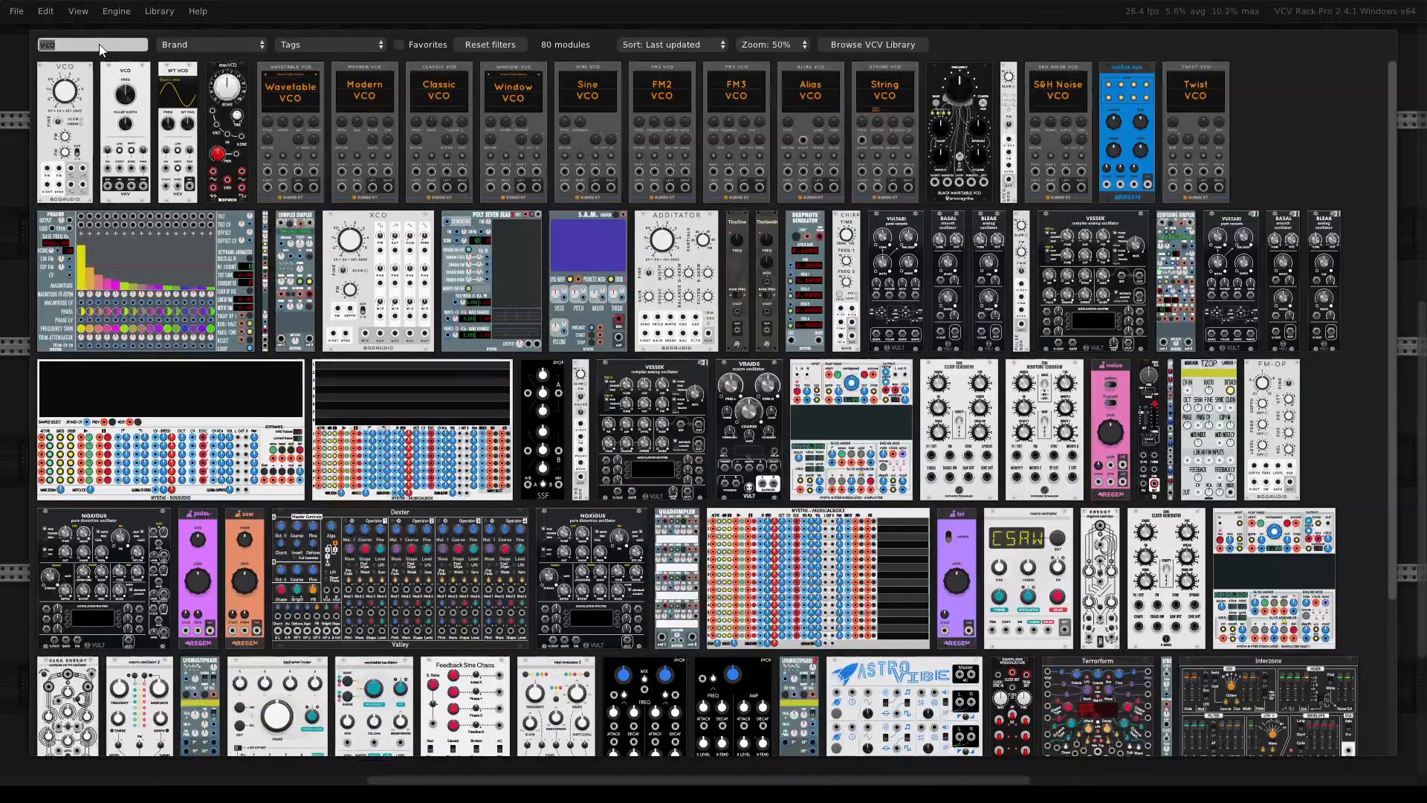
text(perm)
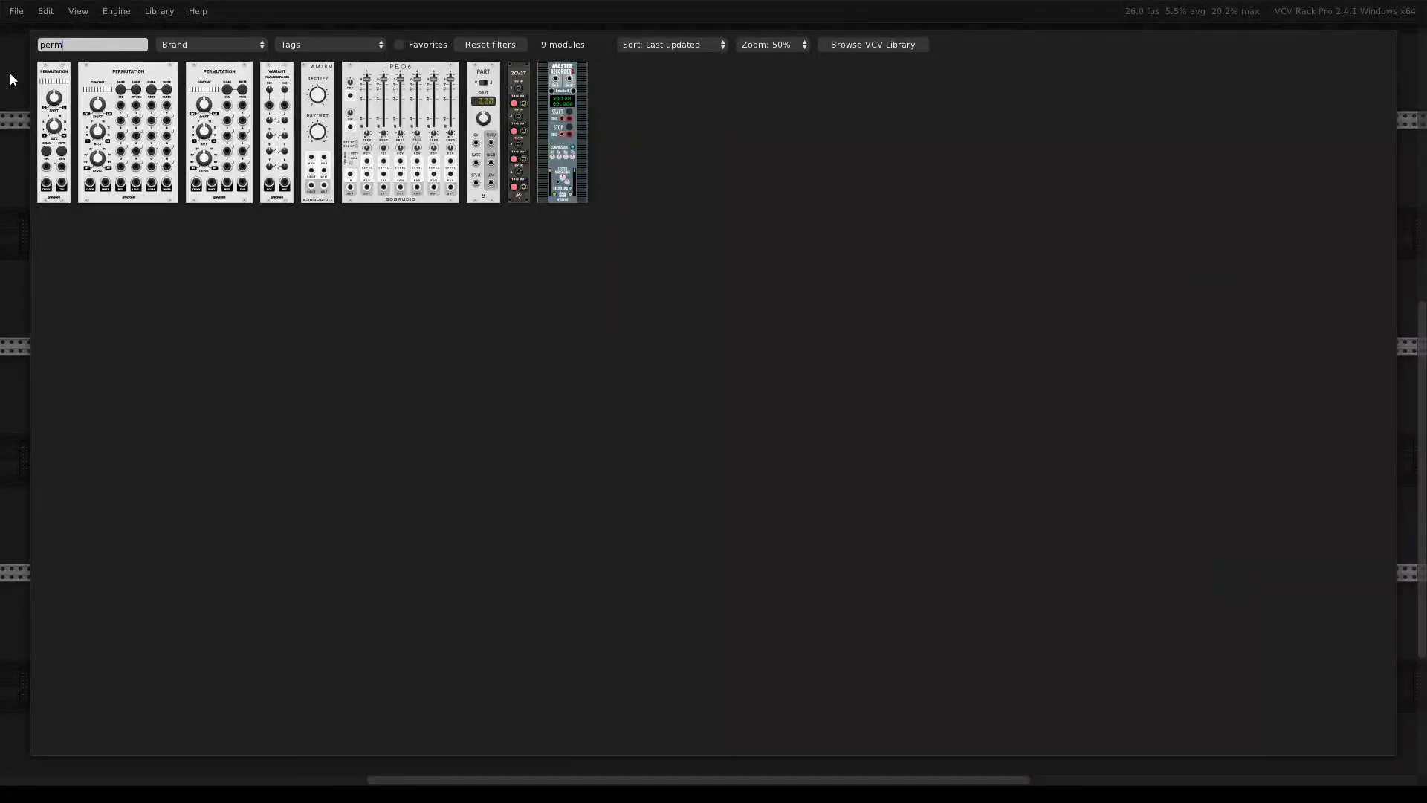
click(52, 82)
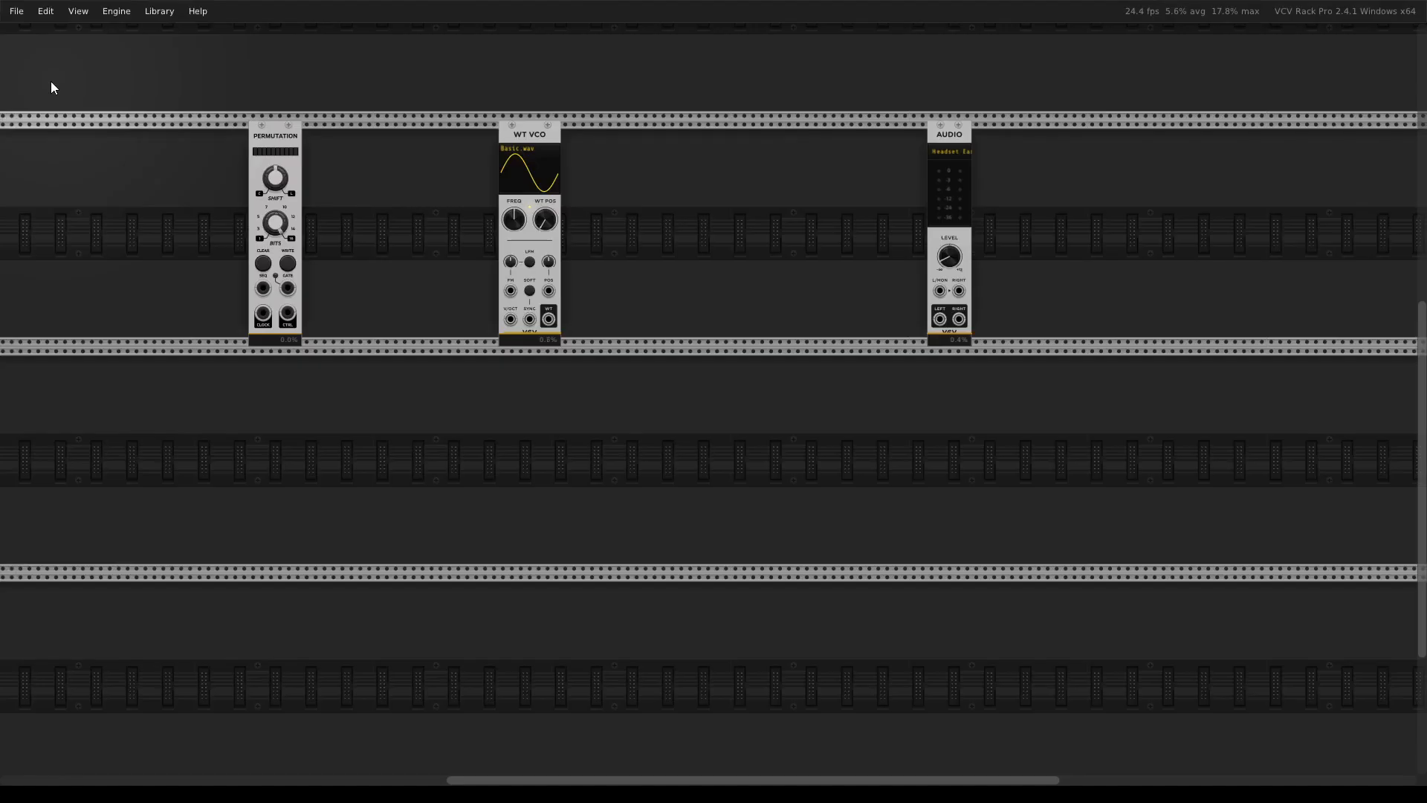
drag(270, 139, 439, 139)
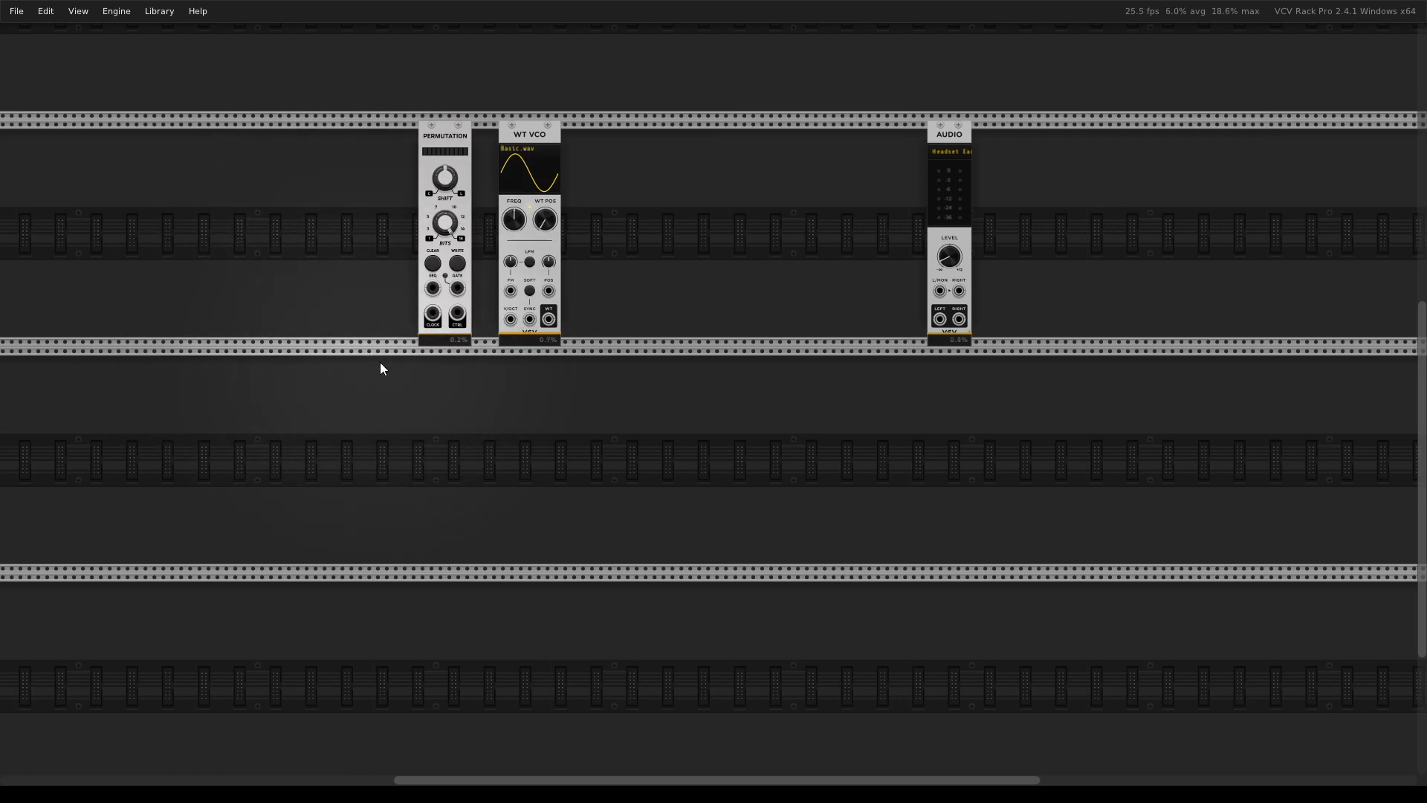
Search the module browser for "lfo" and add the VCV LFO to the rack, ahead of Permutation
right_click(263, 229)
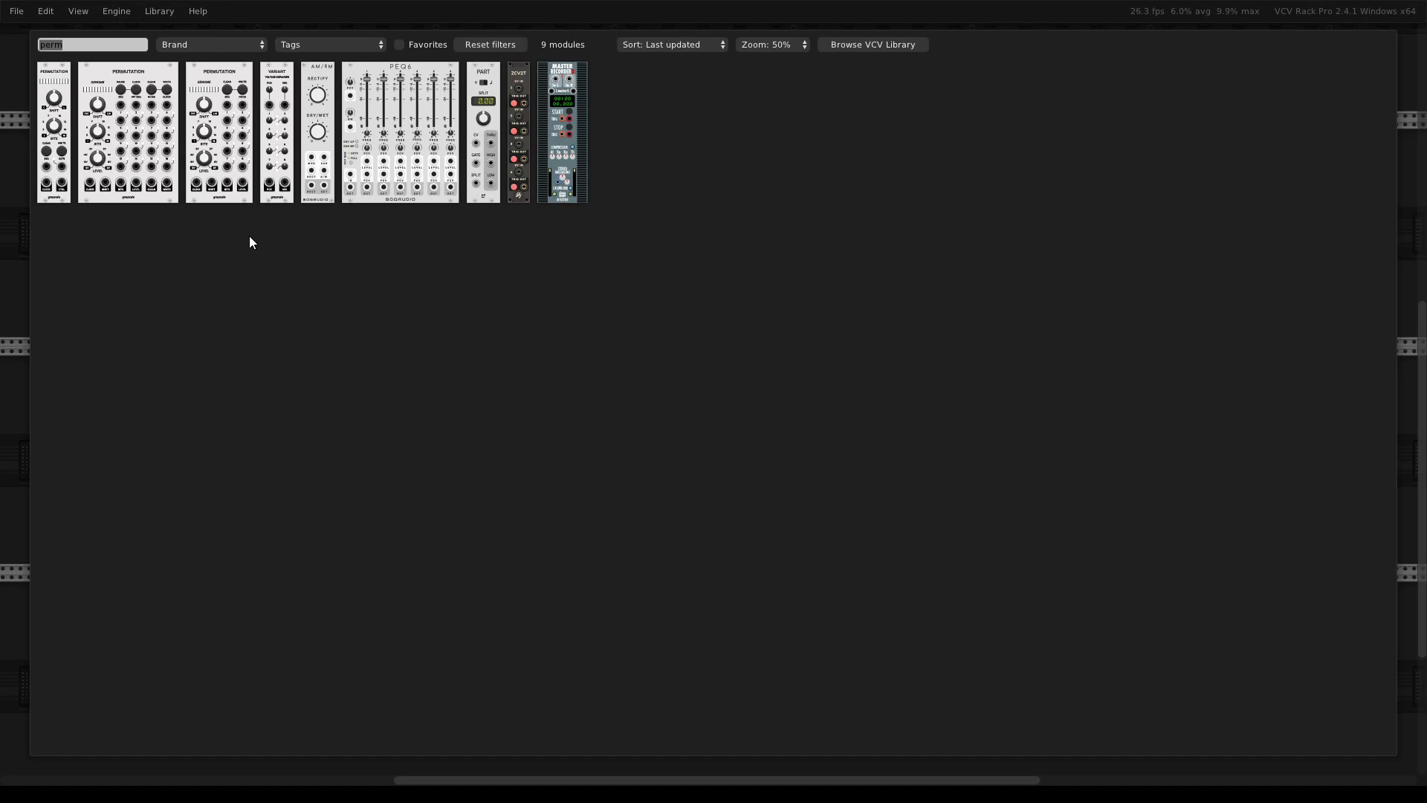
text(lfo)
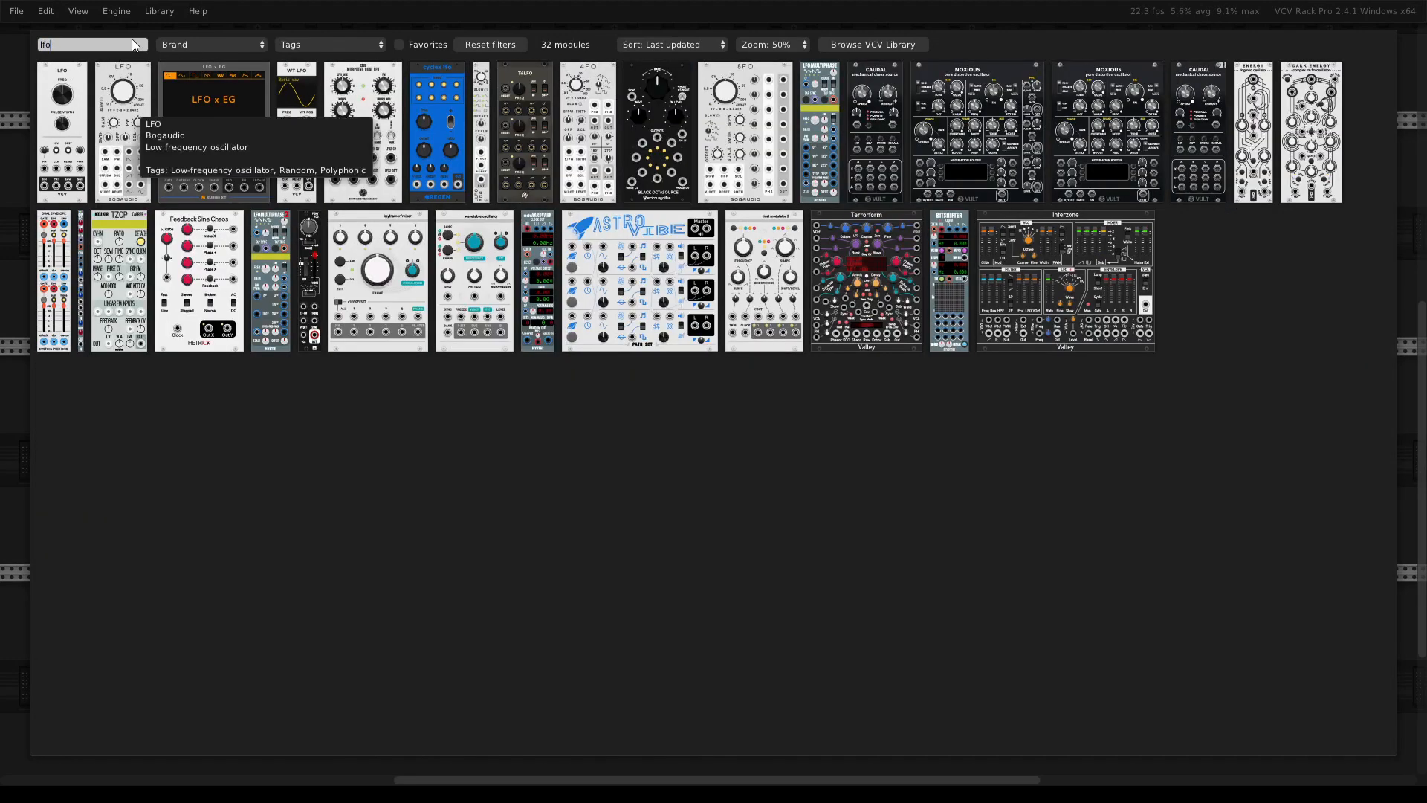
click(53, 94)
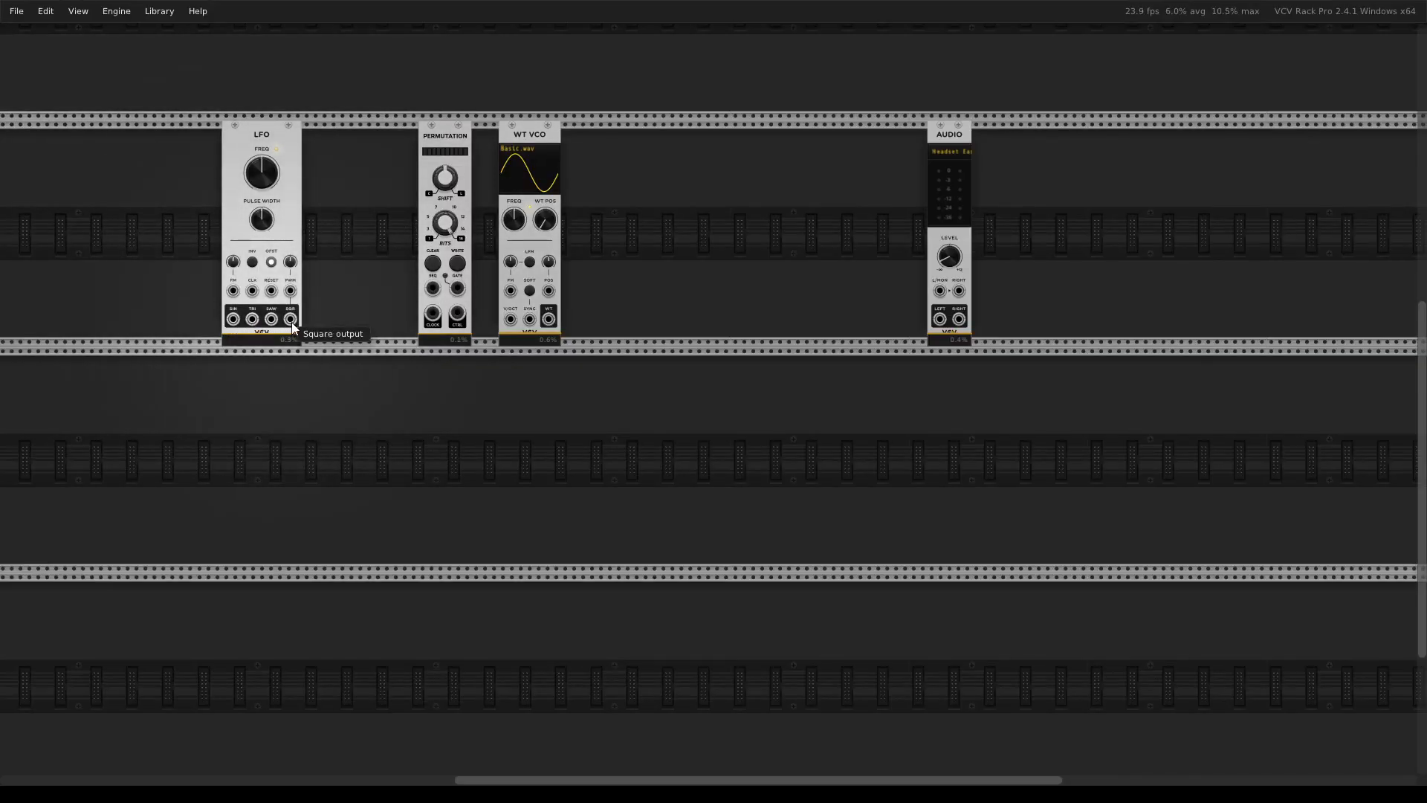
Patch the LFO's square output into Permutation's clock input and move Permutation closer to the LFO
drag(292, 323, 435, 317)
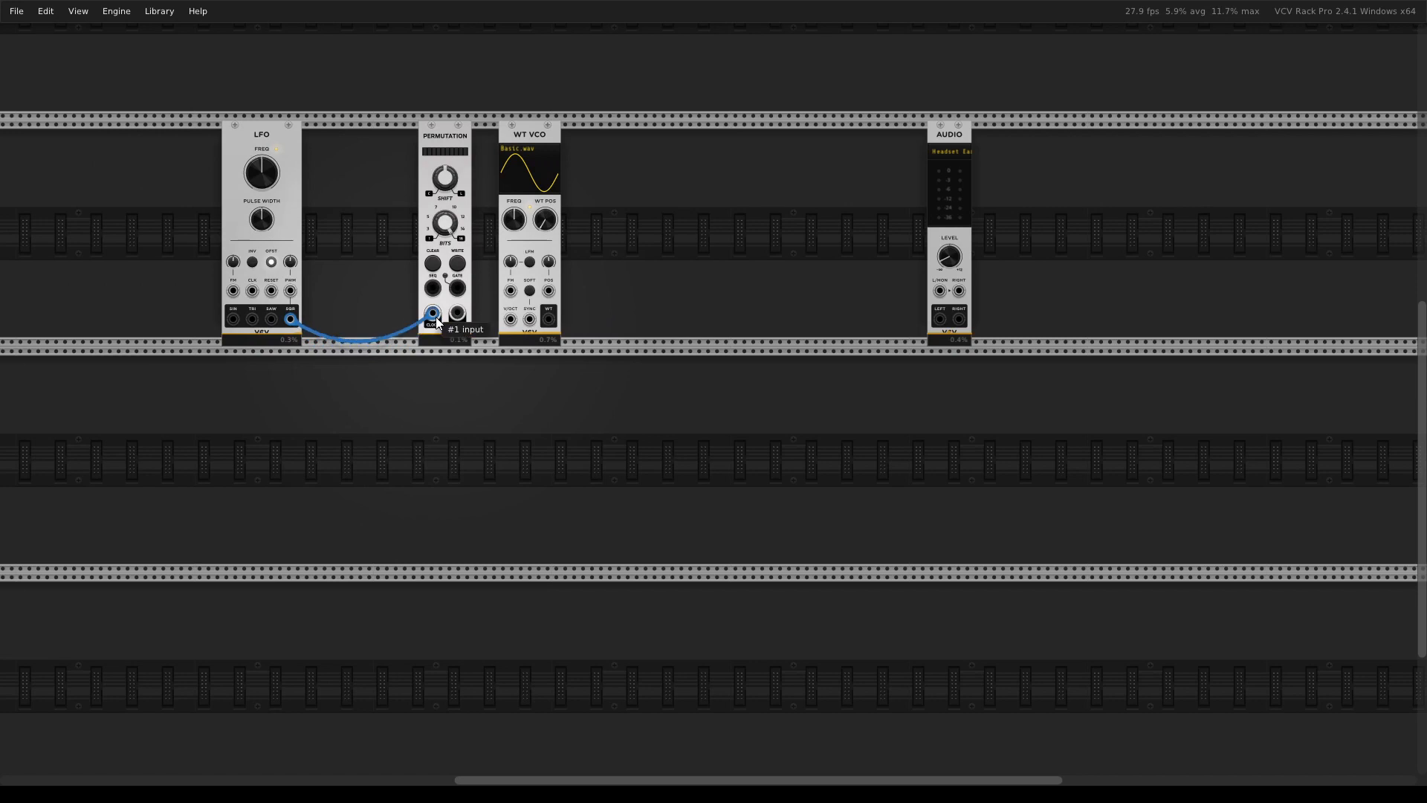
drag(456, 139, 411, 139)
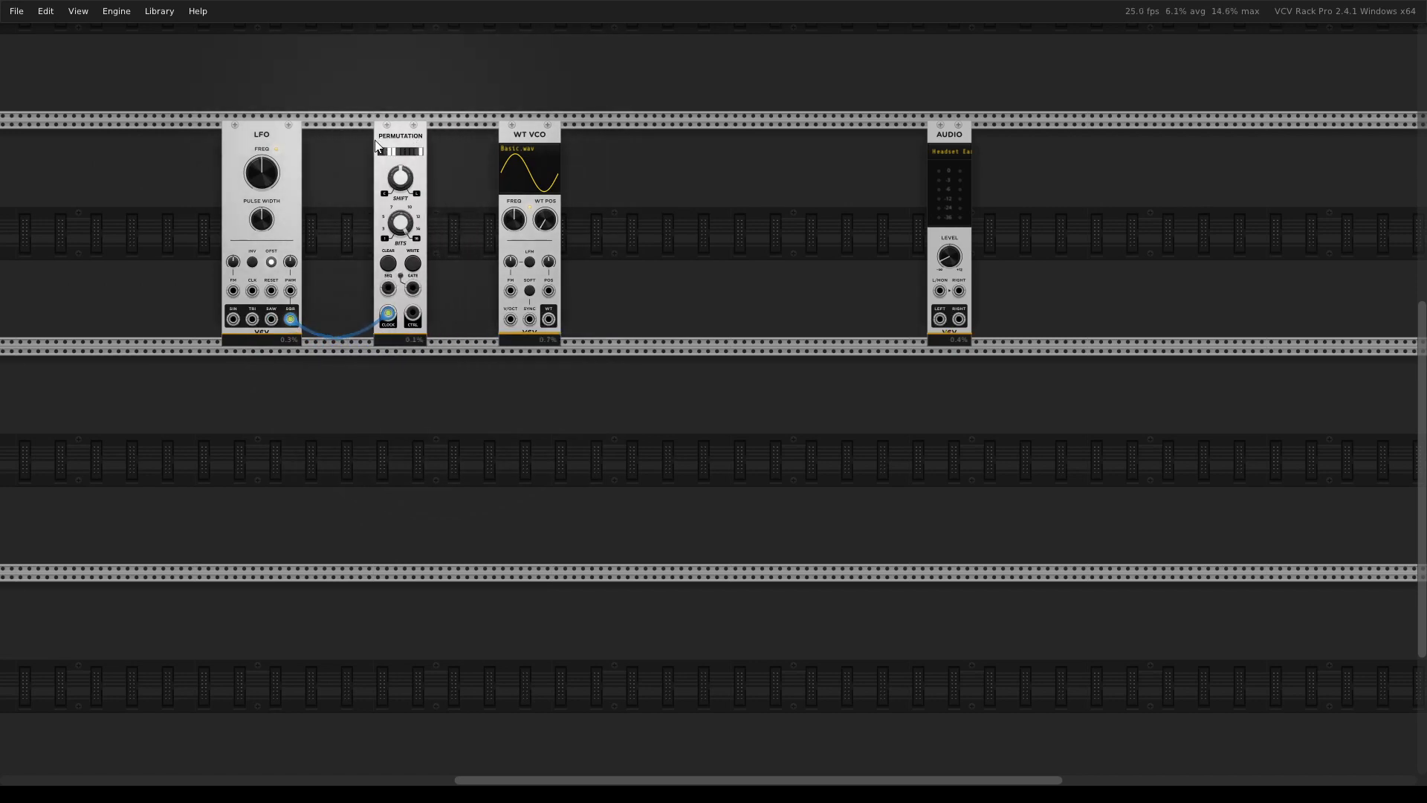
right_click(417, 166)
click(416, 159)
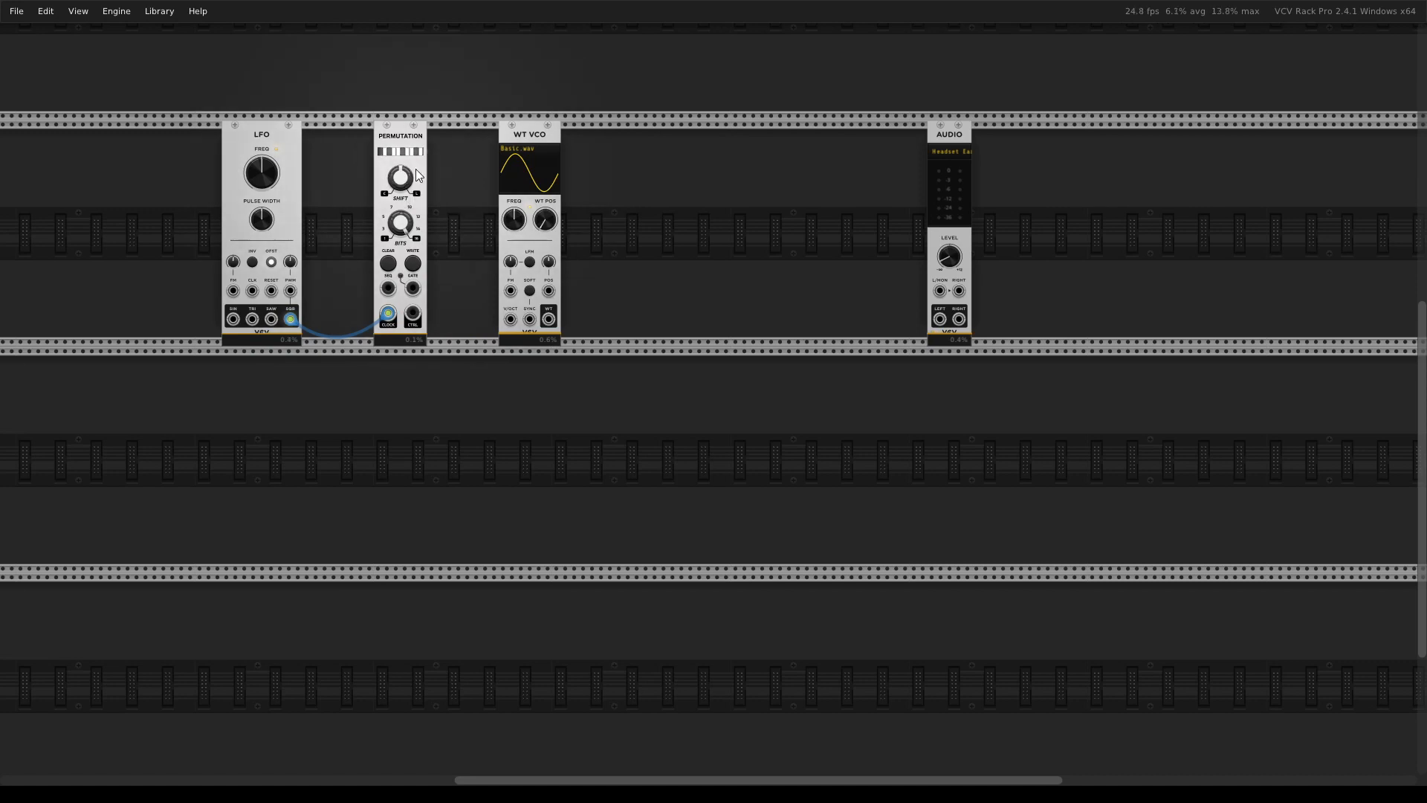
mouse_move(405, 174)
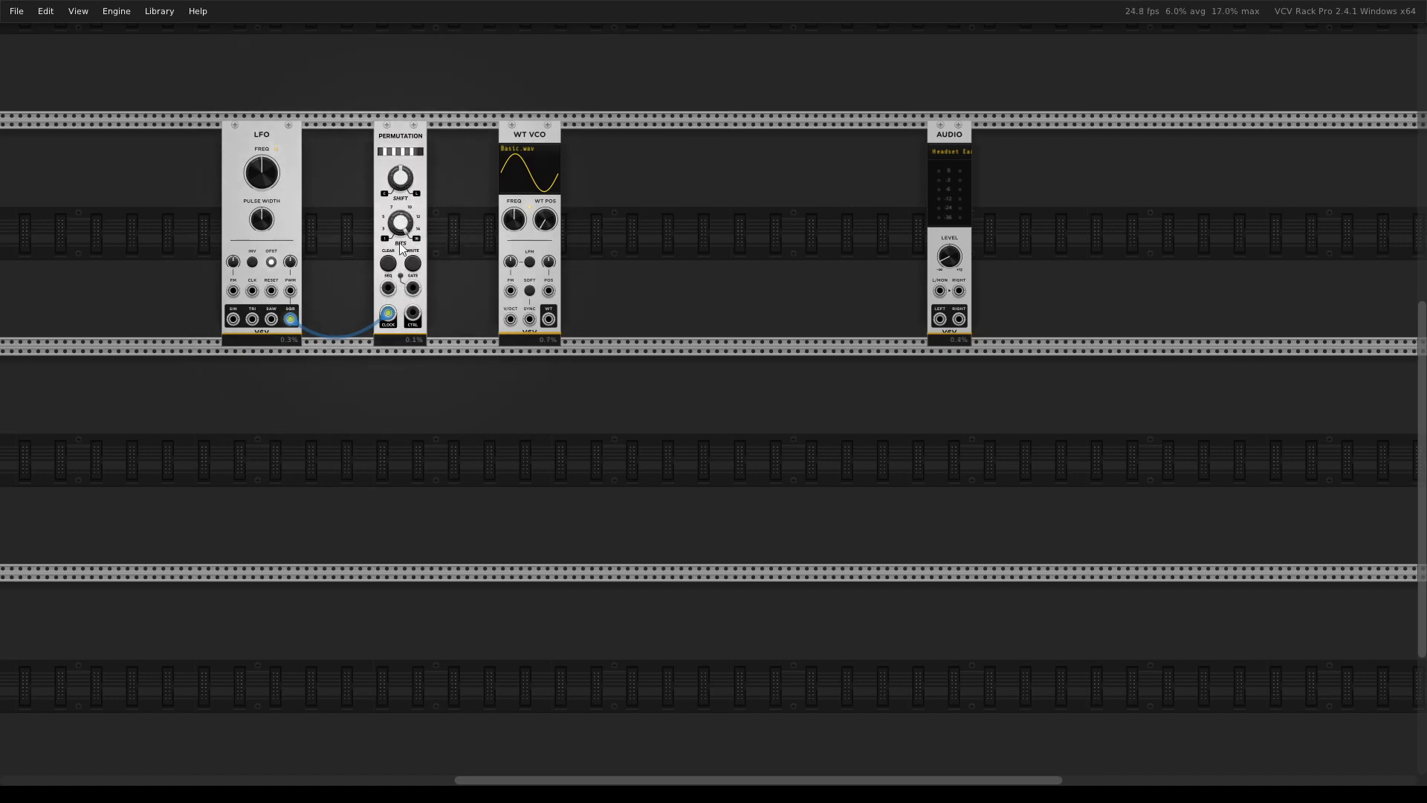
Add the VCV Scope beside the WT VCO and patch Permutation's SEQ and GATE outputs into Scope inputs 1 and 2
right_click(642, 245)
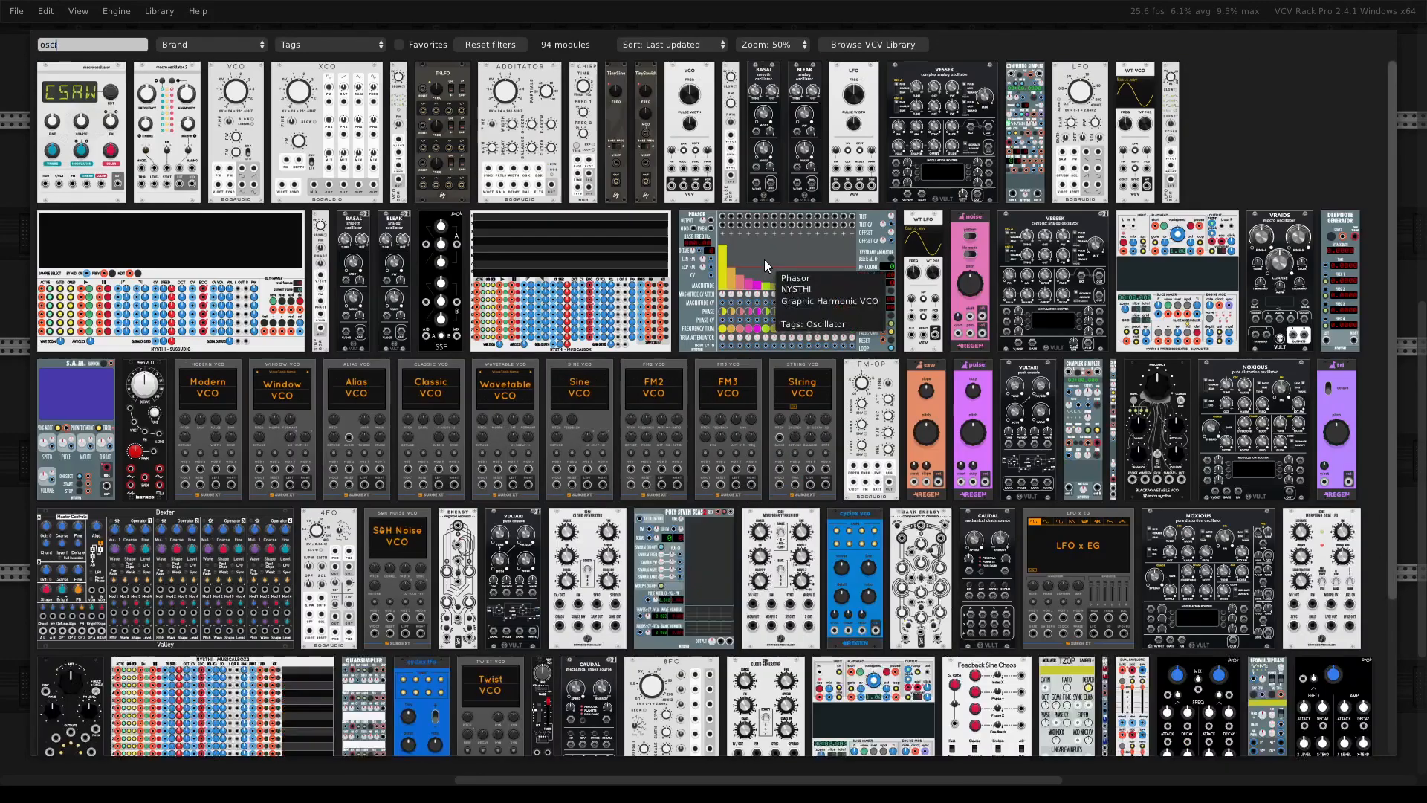
text(ll)
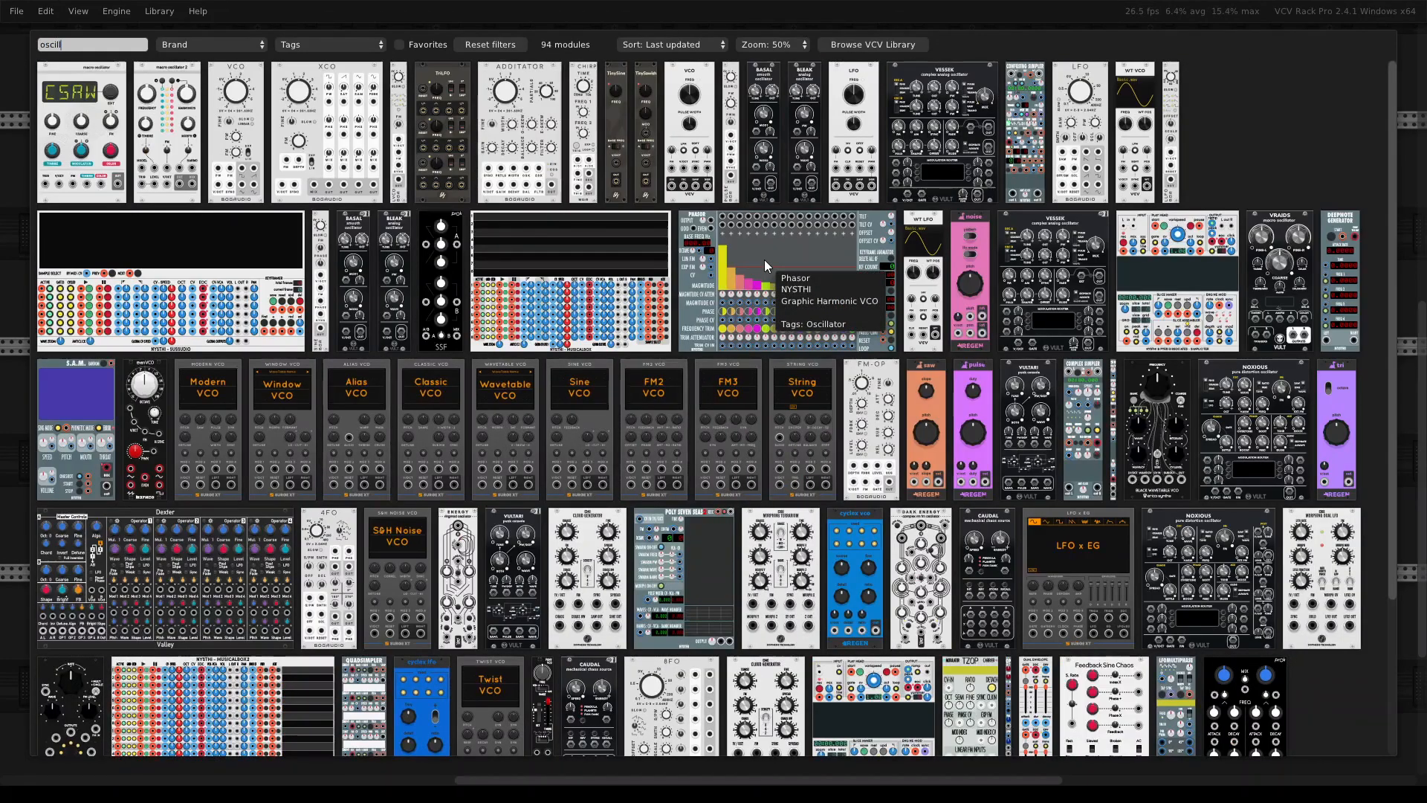
key(ctrl+a)
text(scop)
click(75, 128)
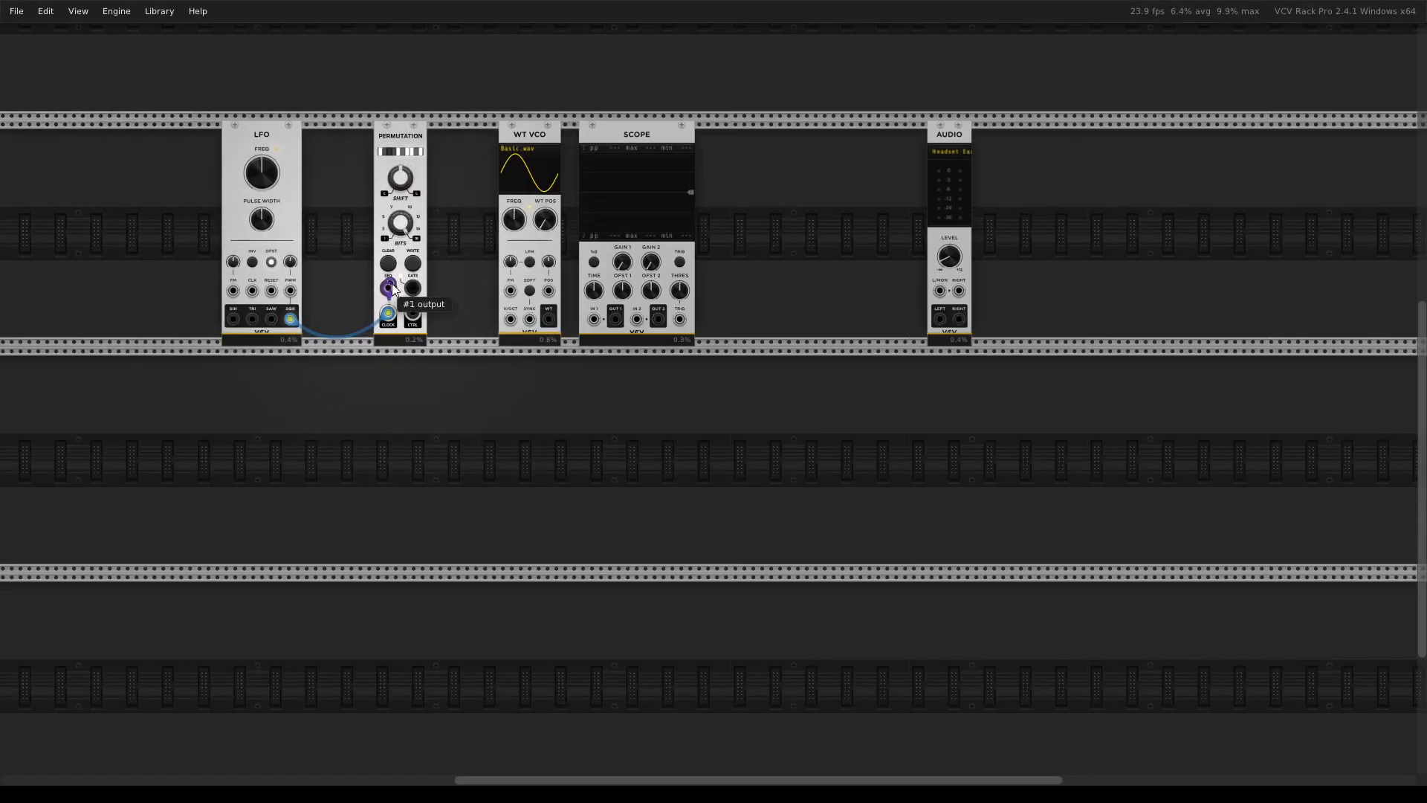
drag(388, 288, 593, 320)
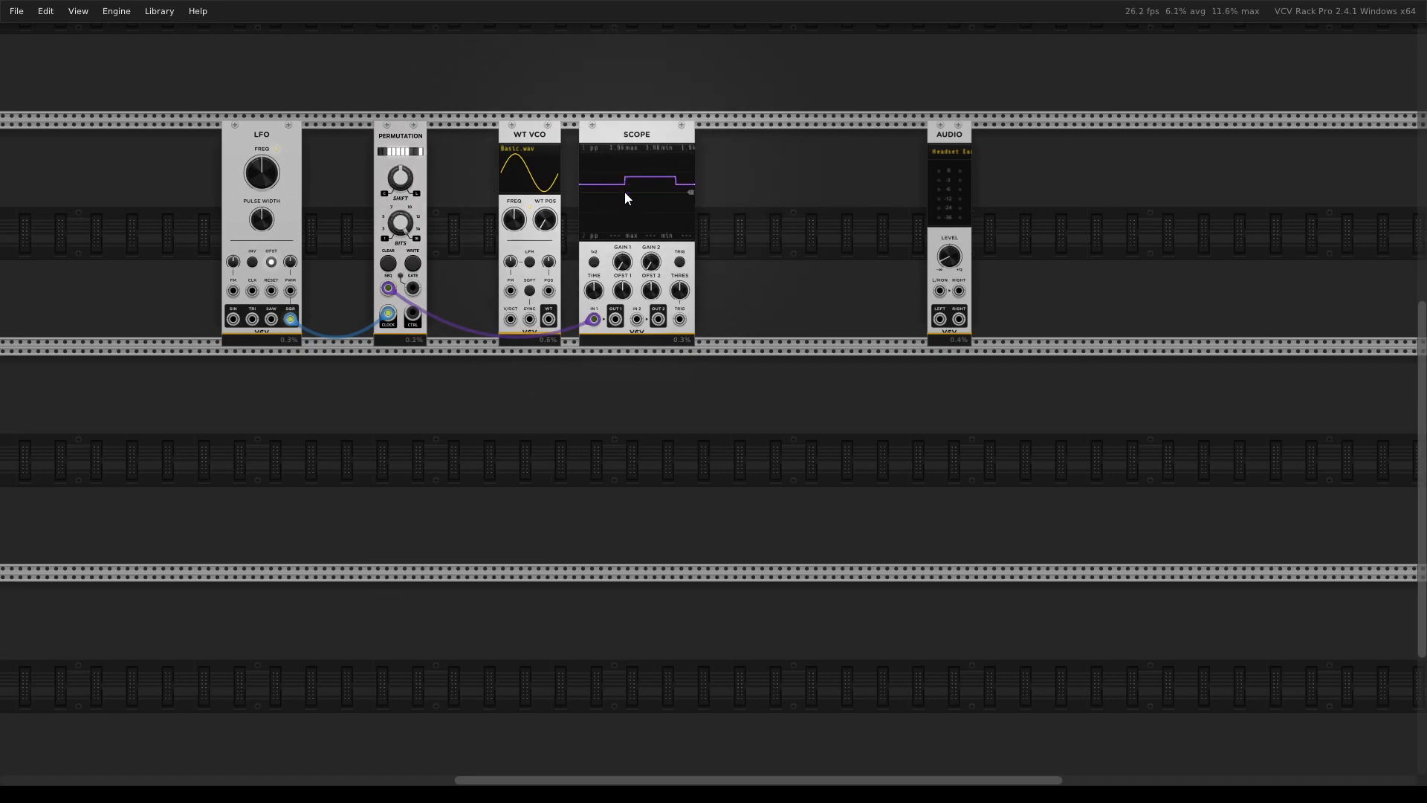
drag(413, 290, 636, 320)
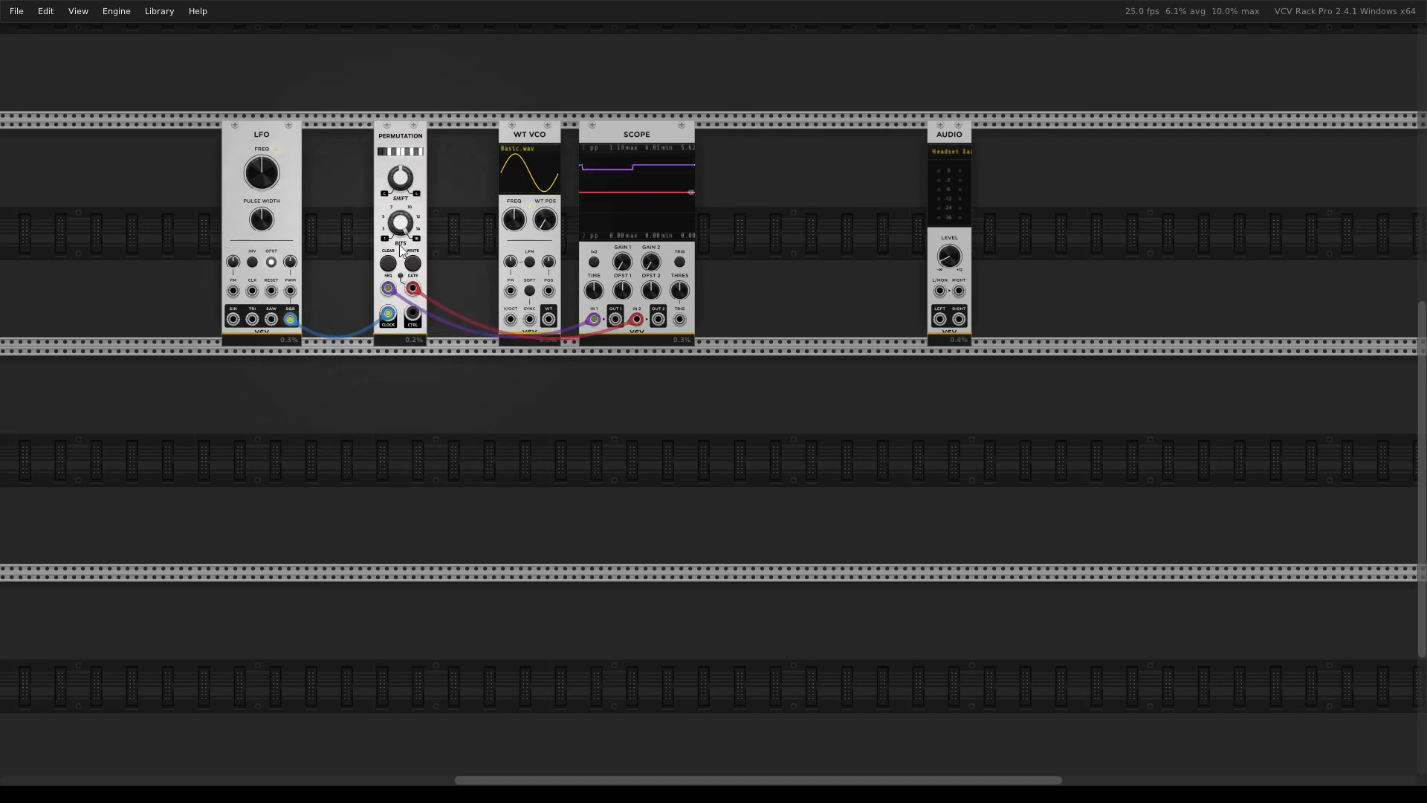
Adjust Permutation's Bits knob and turn its Shift knob down to about 9.4%
mouse_move(402, 227)
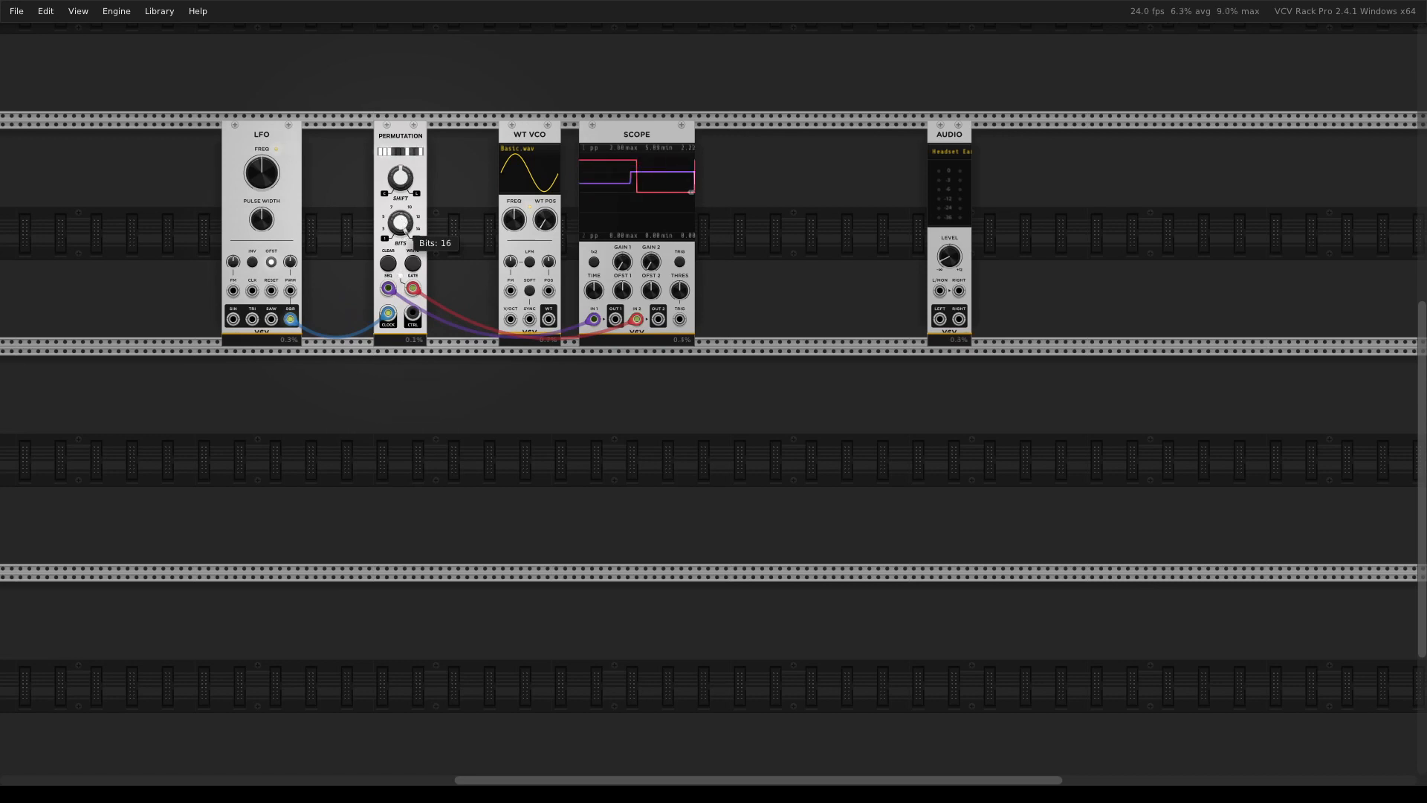
drag(402, 226, 402, 242)
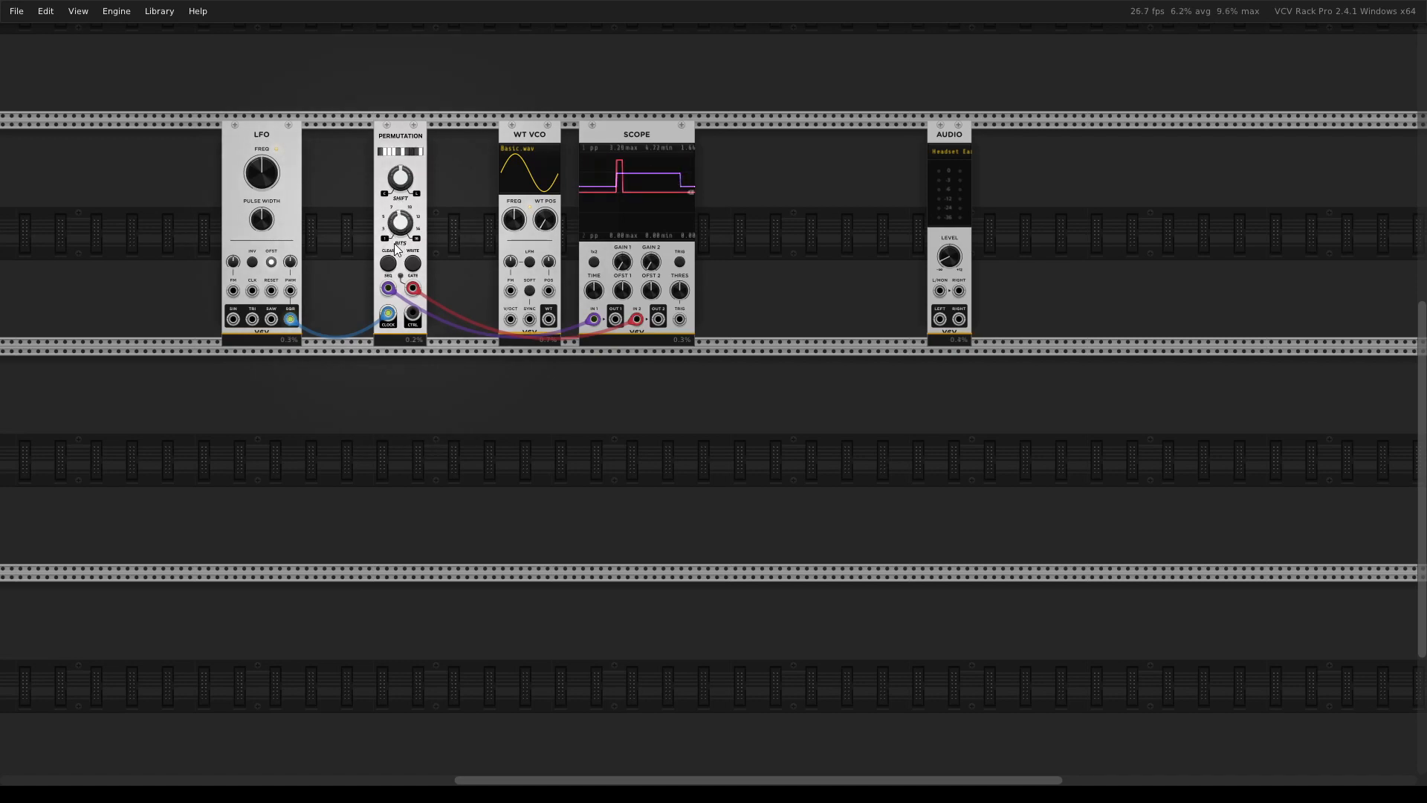
mouse_move(398, 179)
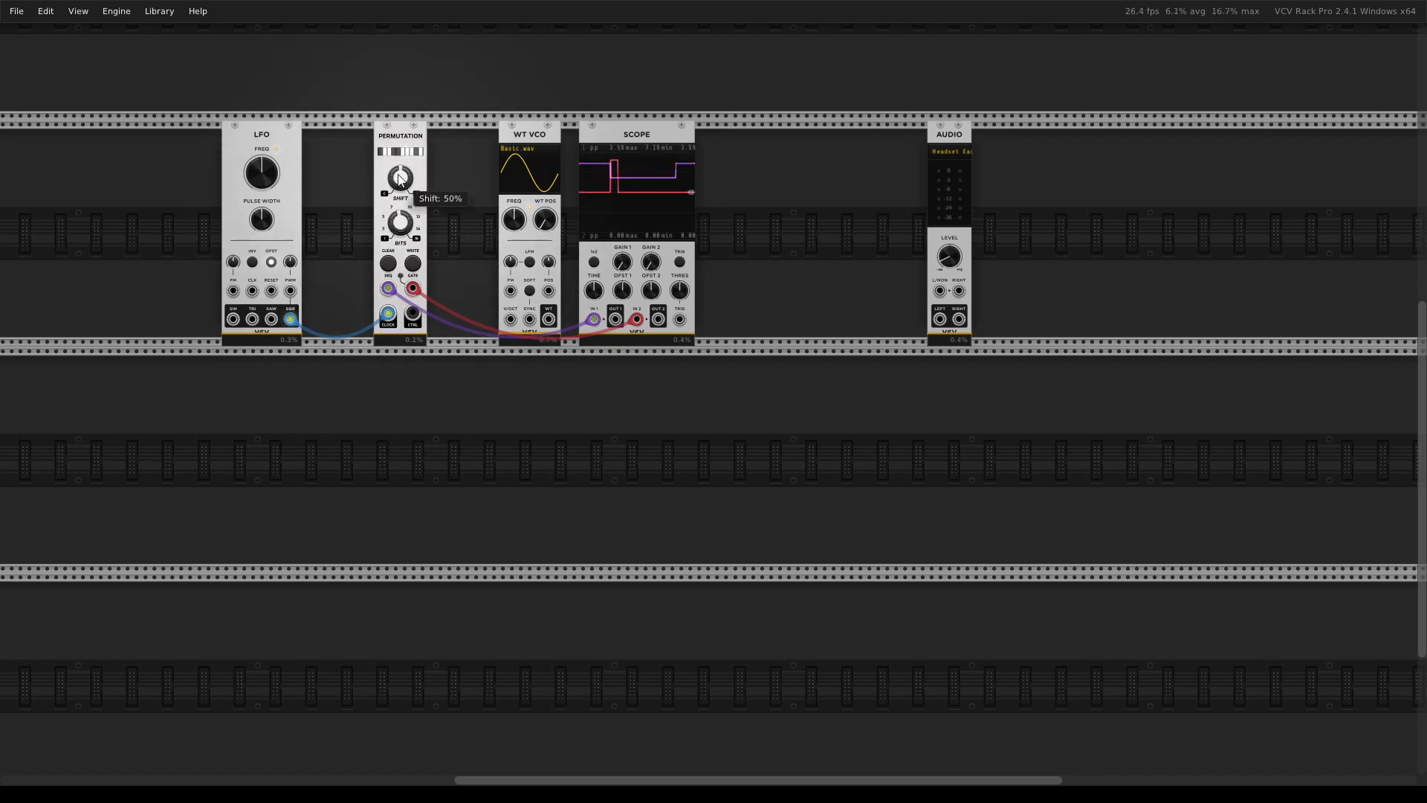
drag(398, 179, 398, 218)
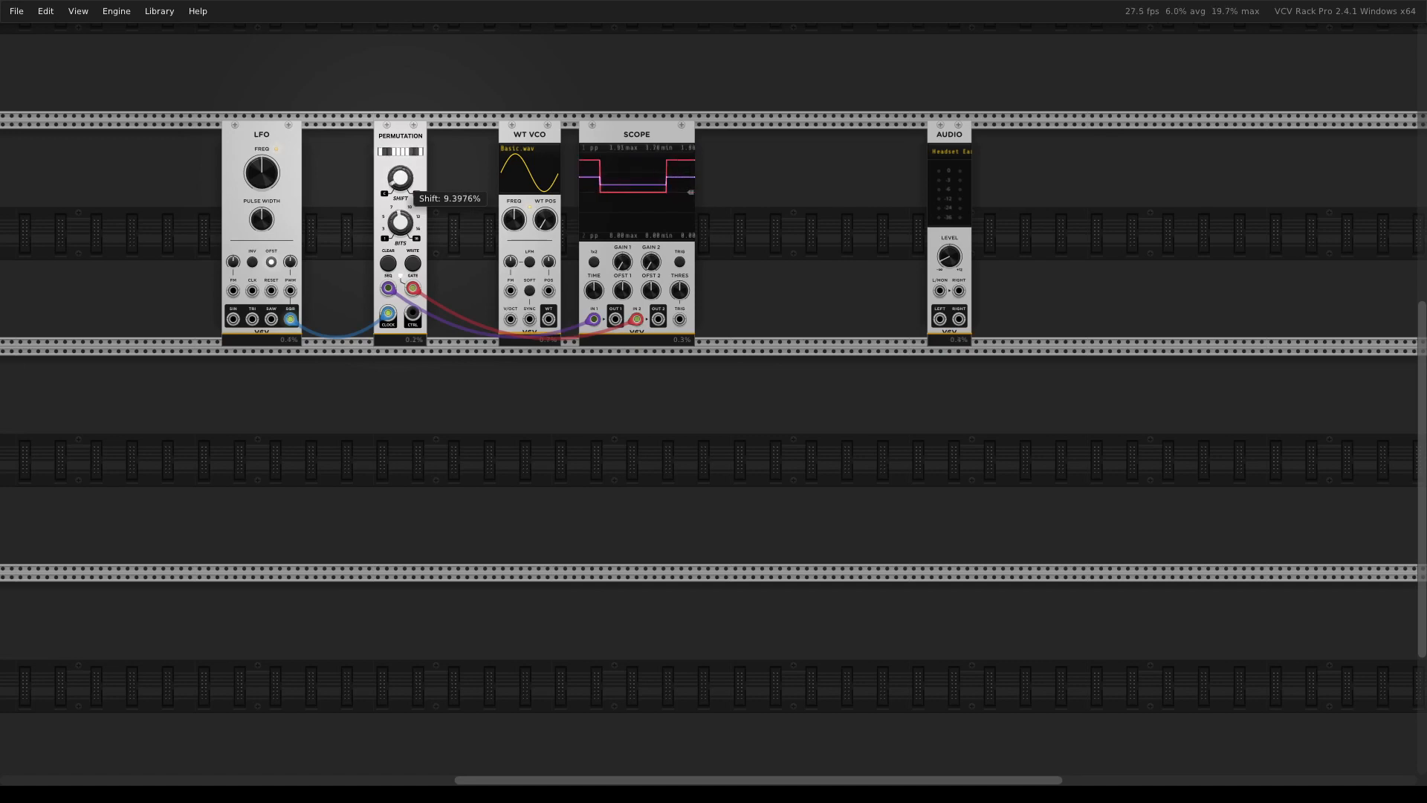
mouse_move(404, 180)
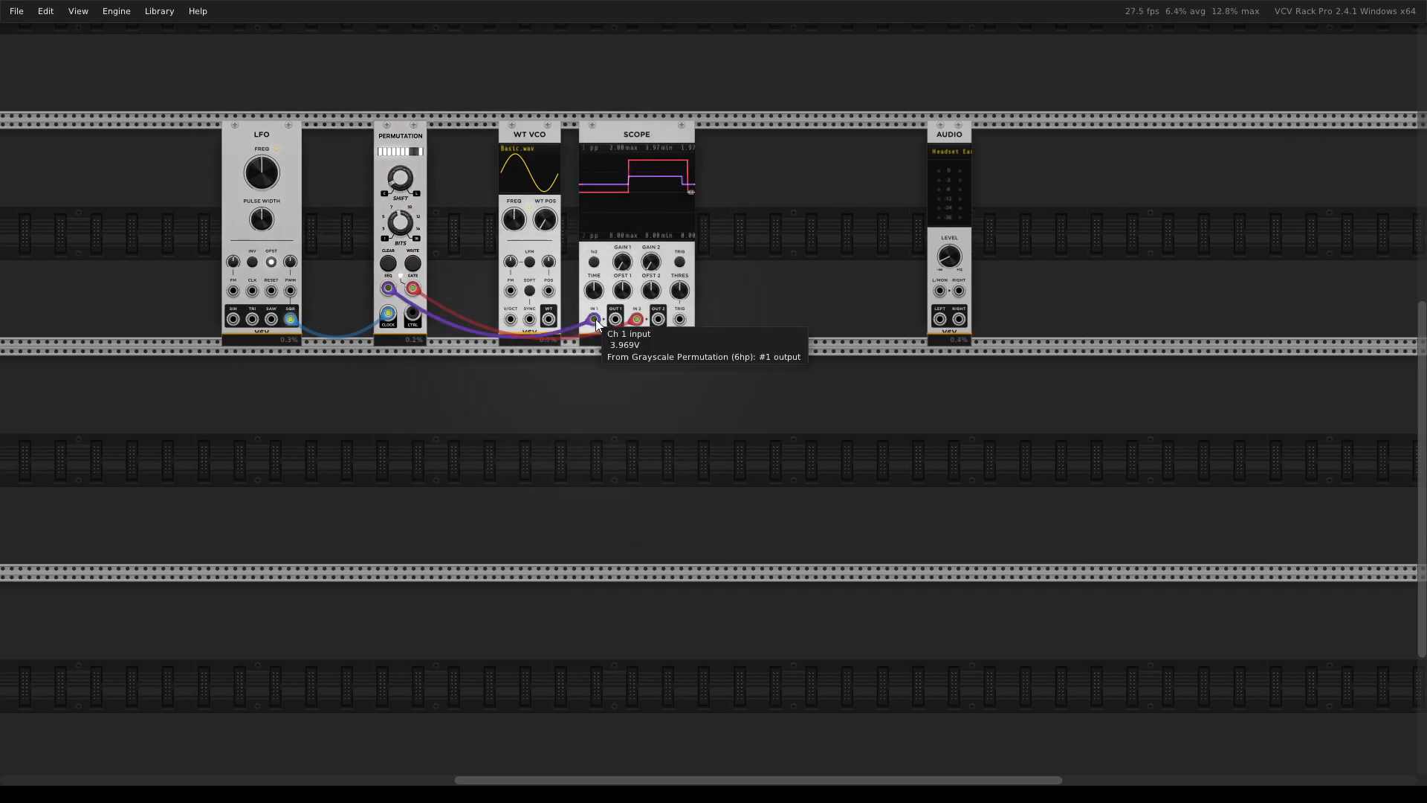
Repatch the SEQ cable from the Scope to the WT VCO's V/OCT input and move the WT VCO and Scope apart
mouse_move(595, 319)
mouse_down()
mouse_move(524, 351)
mouse_move(502, 343)
mouse_move(510, 324)
mouse_up()
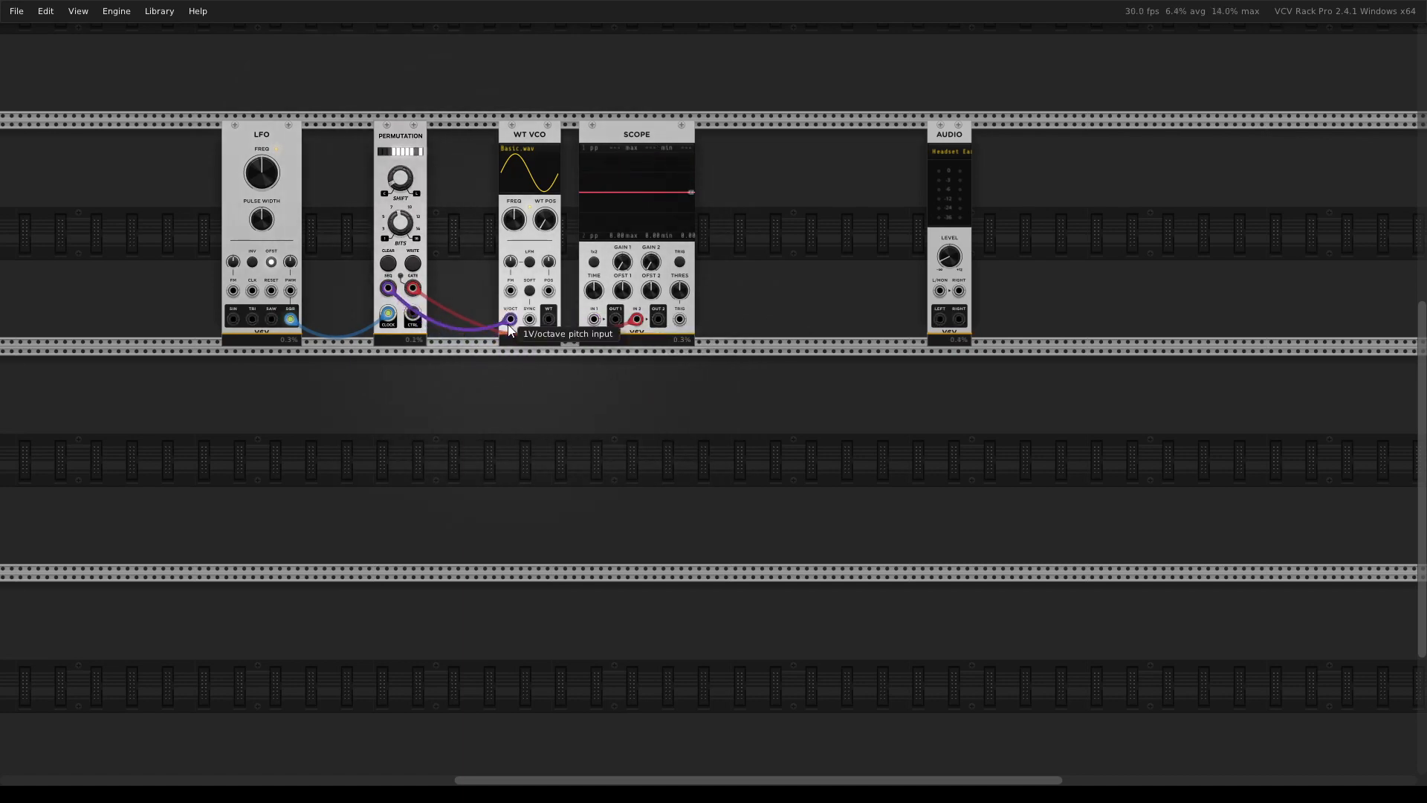
drag(548, 130, 512, 130)
drag(620, 131, 712, 171)
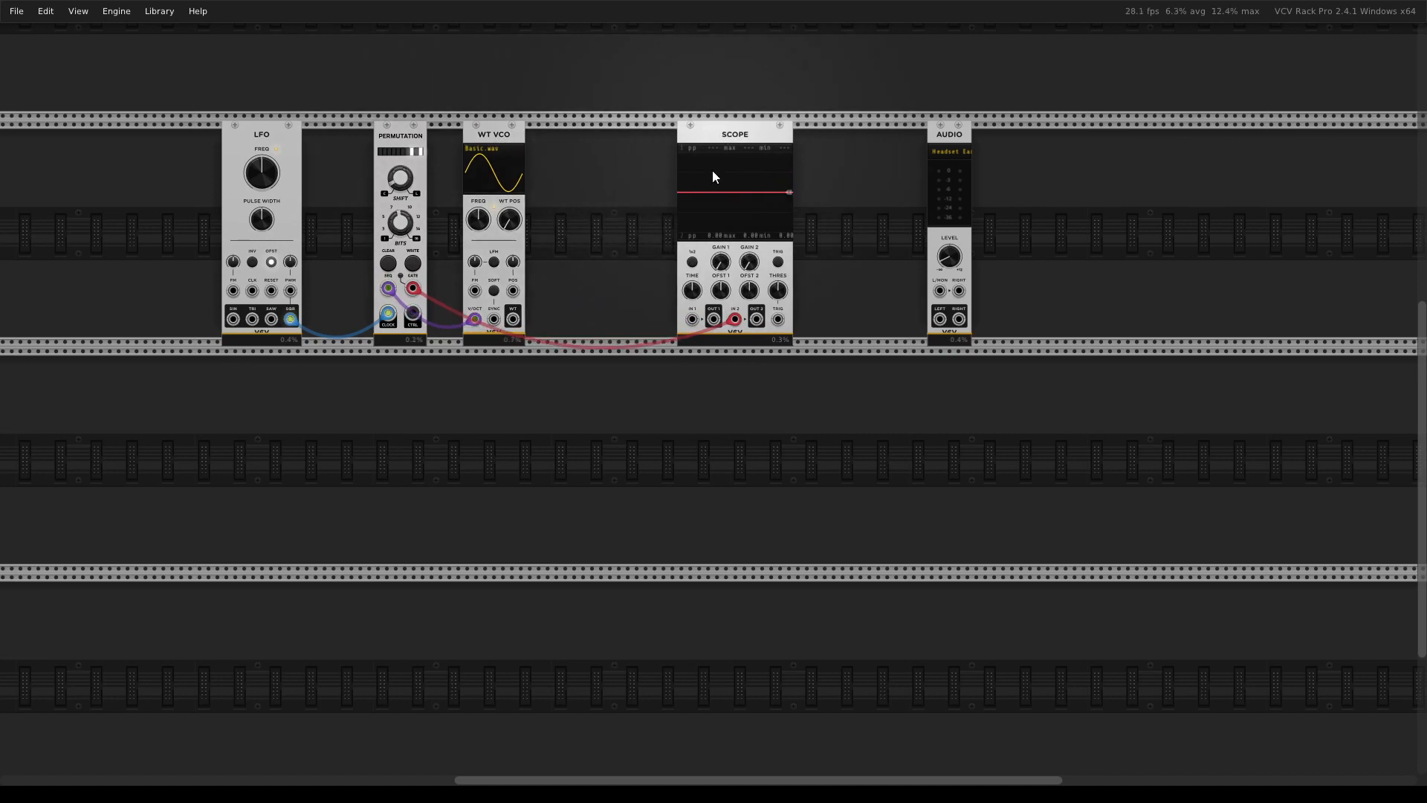
Audition the Permutation sequence by patching the WT VCO's output into AUDIO's left/mono input and unplugging it
drag(513, 319, 952, 259)
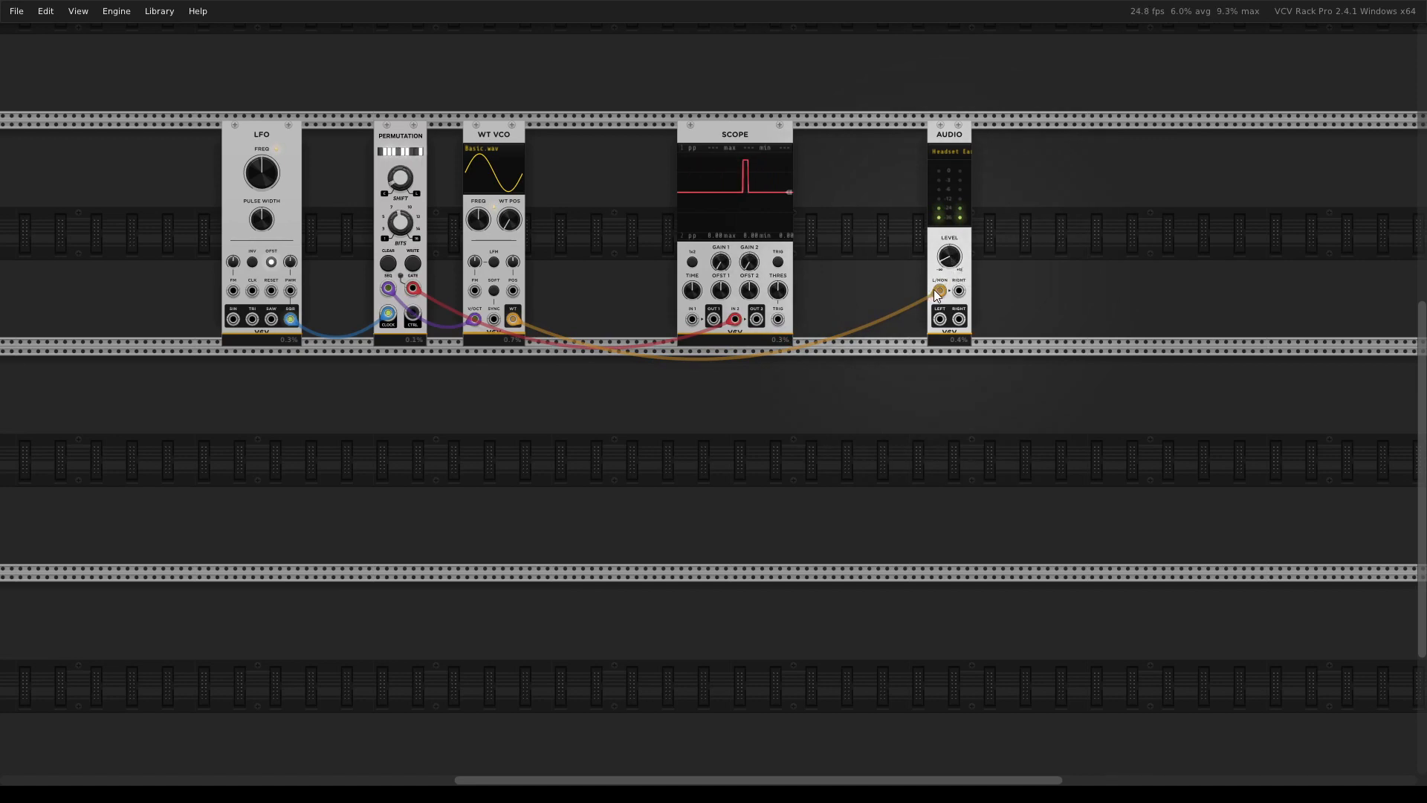
drag(938, 290, 614, 207)
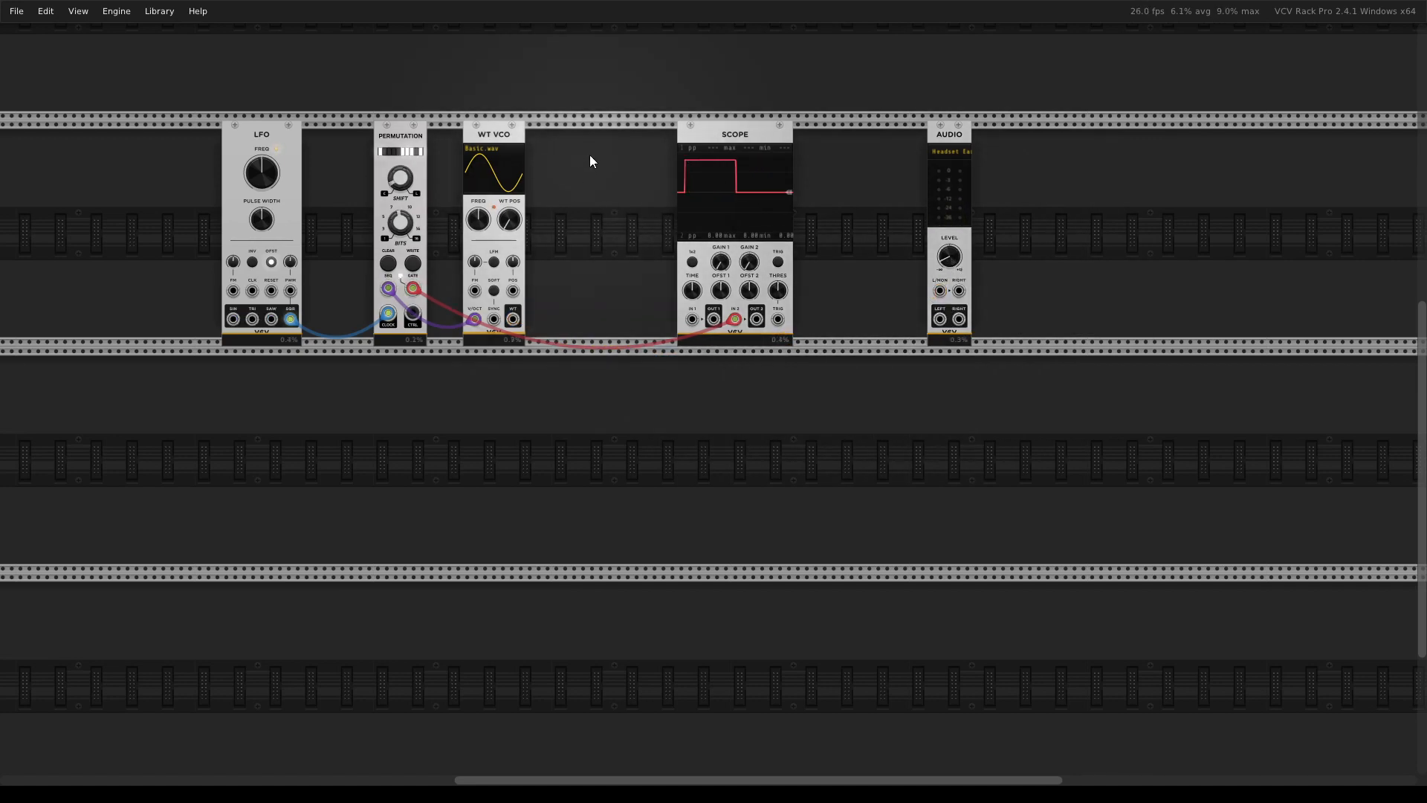
Shift the Scope slightly towards AUDIO and move the WT VCO further away from Permutation
drag(746, 137, 764, 137)
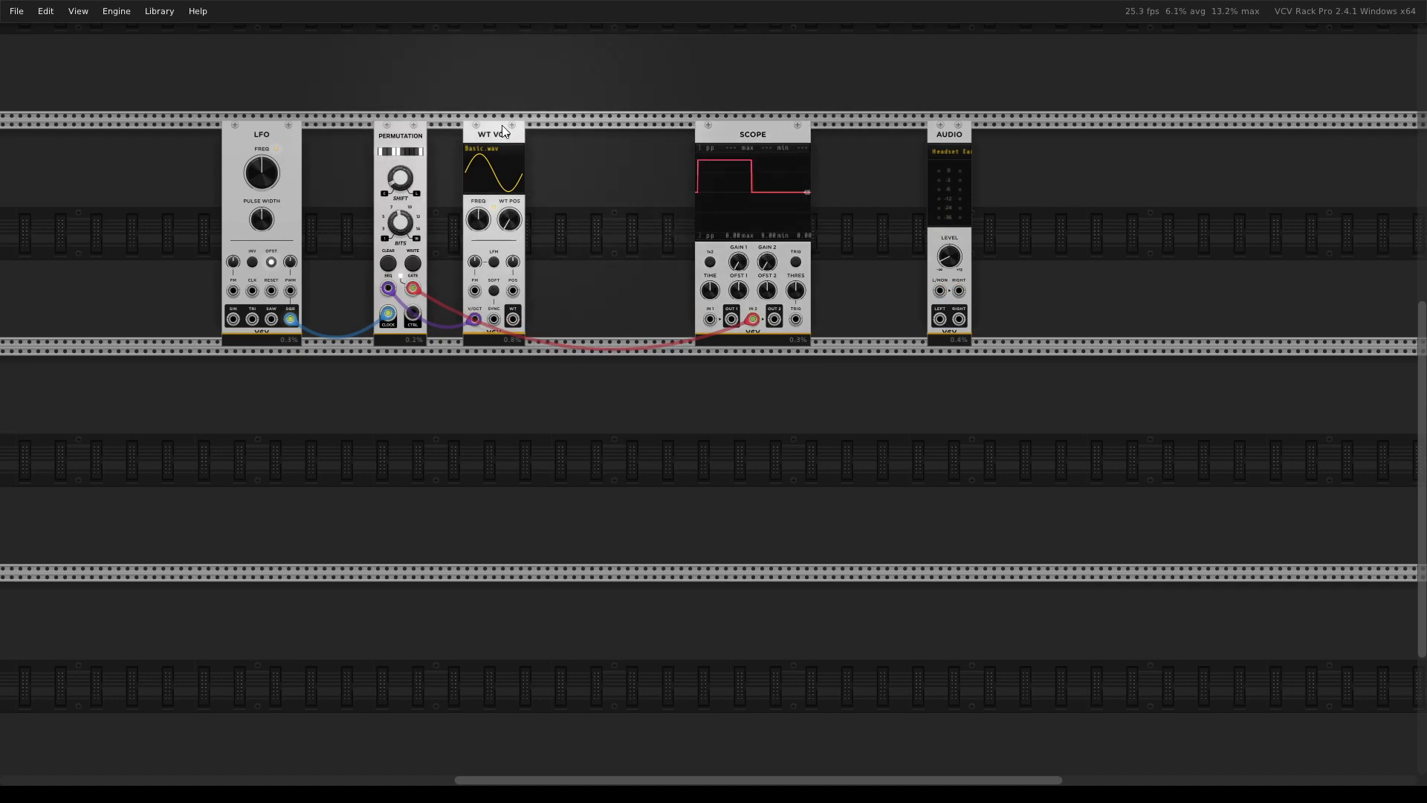
drag(502, 125, 529, 125)
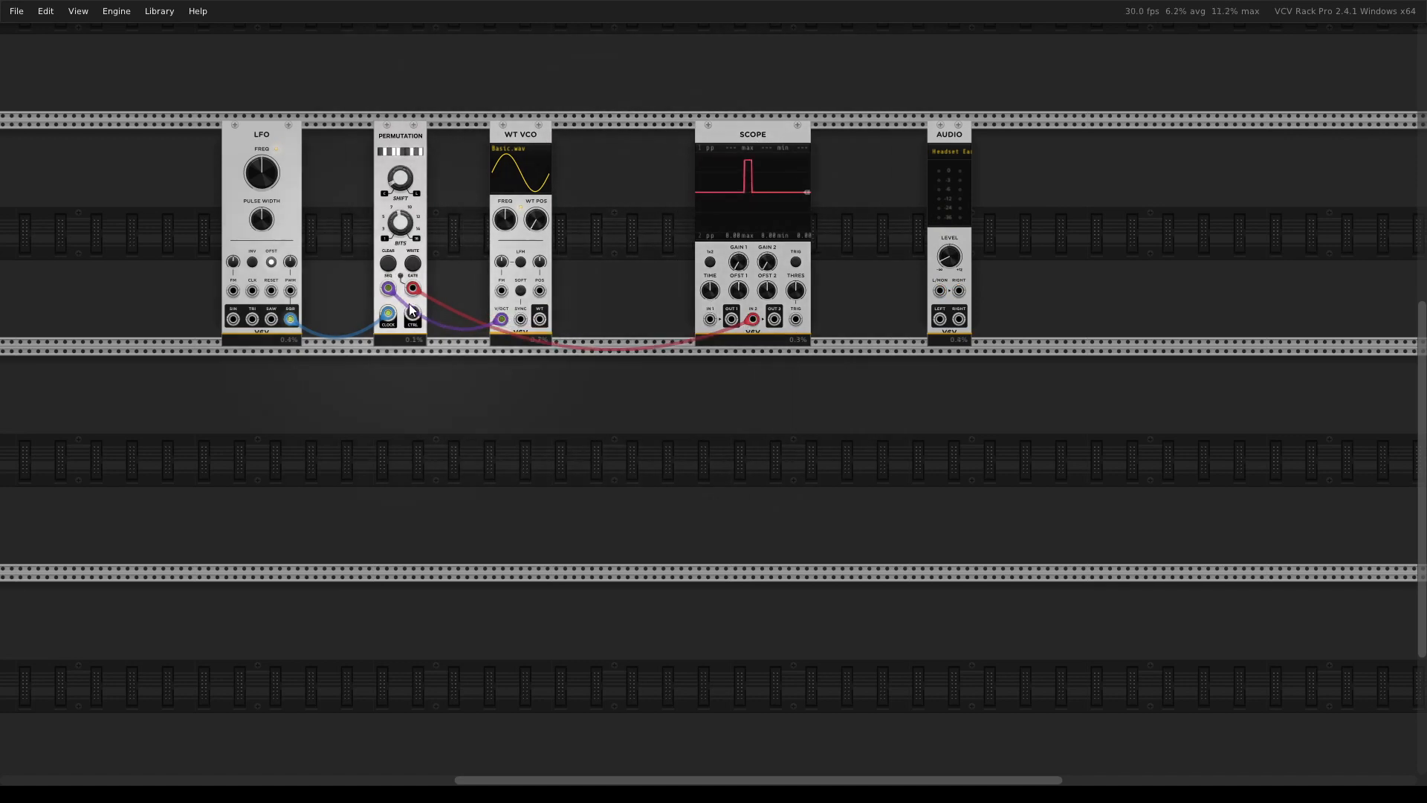
Patch Permutation's SEQ output to the Scope's IN 1 in place of the gate cable on IN 2, and move the Scope closer to the WT VCO
drag(710, 320, 388, 289)
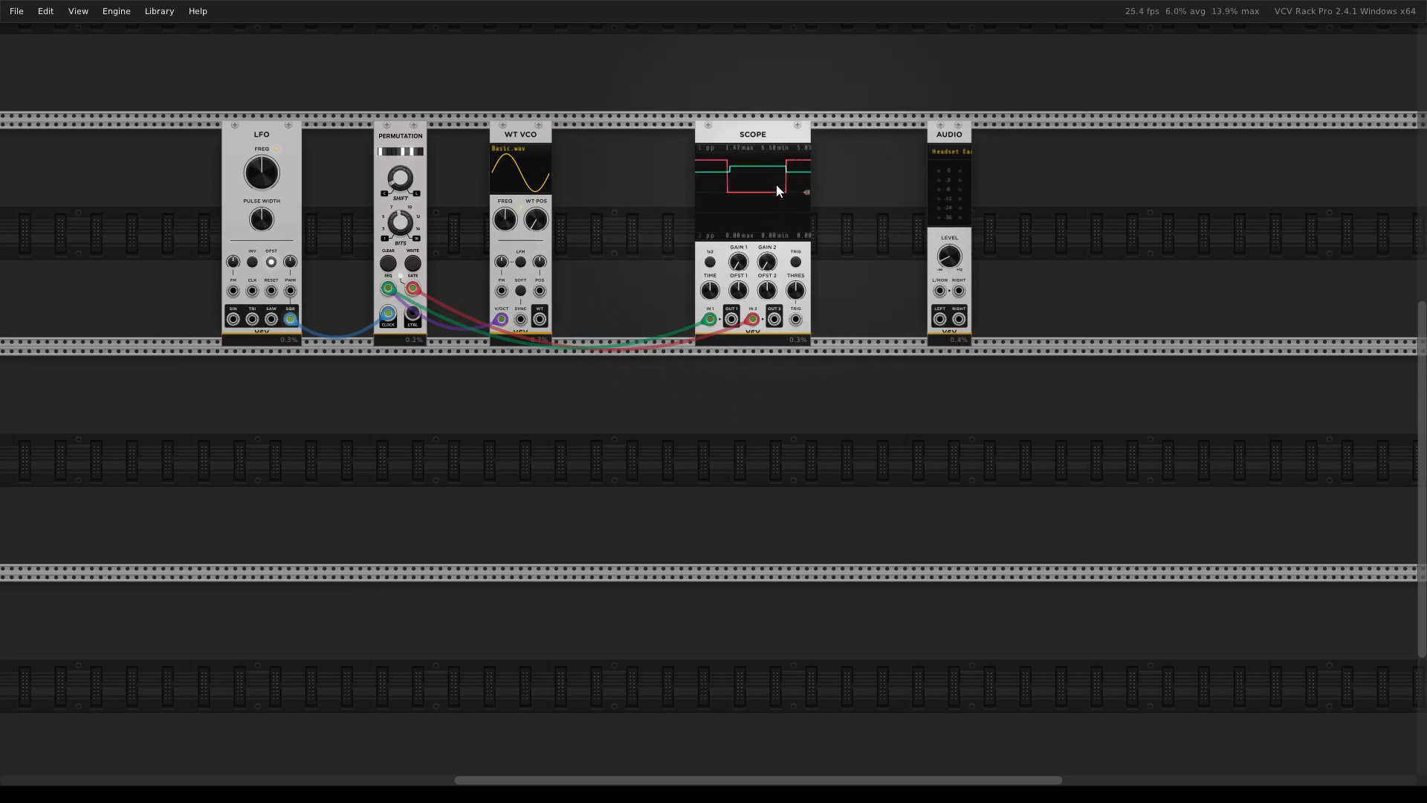
mouse_move(753, 320)
mouse_down()
mouse_move(751, 371)
mouse_move(765, 210)
mouse_up()
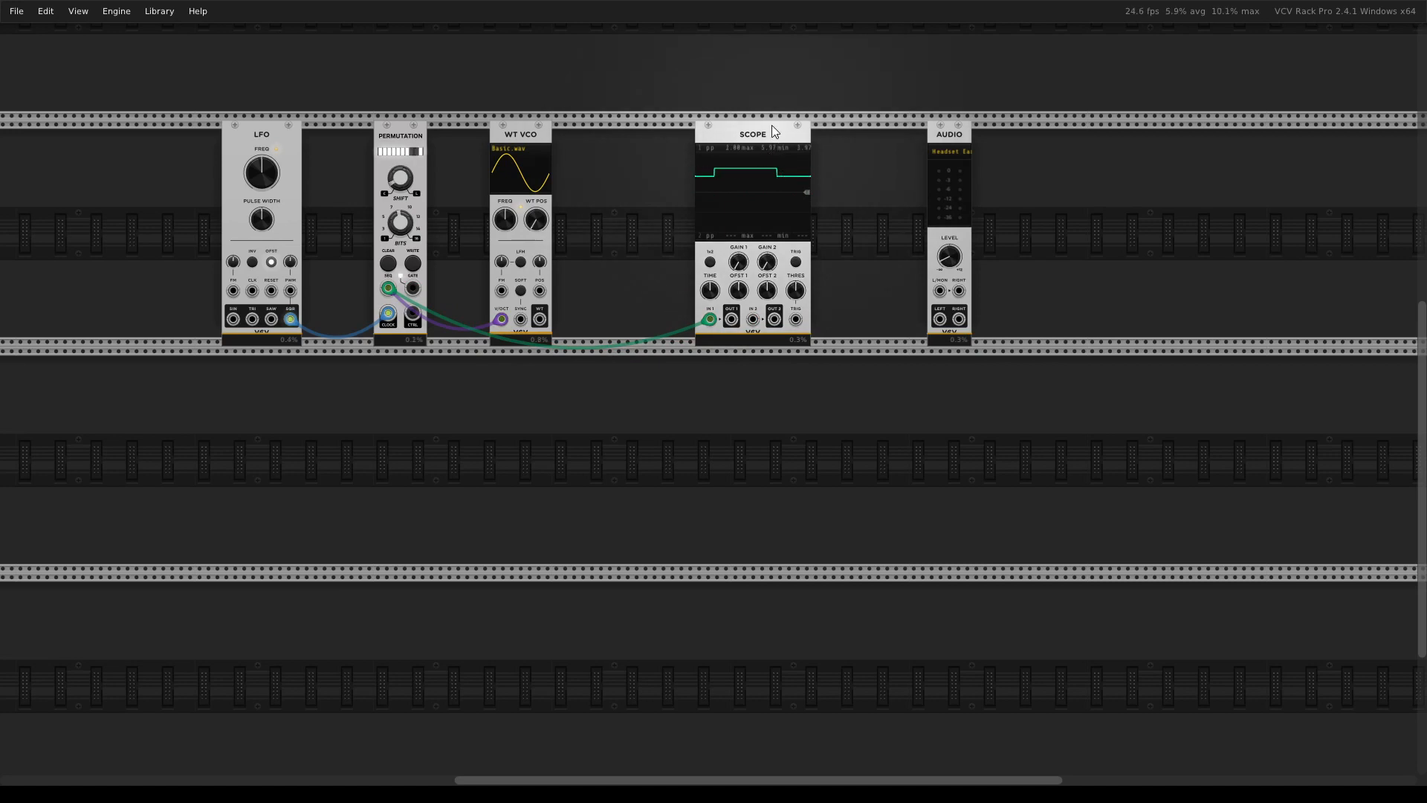
drag(772, 125, 700, 131)
Find "scale" in the module browser, add an RSCL module between Scope and AUDIO, and repatch the SEQ cable from the Scope into its input
right_click(832, 198)
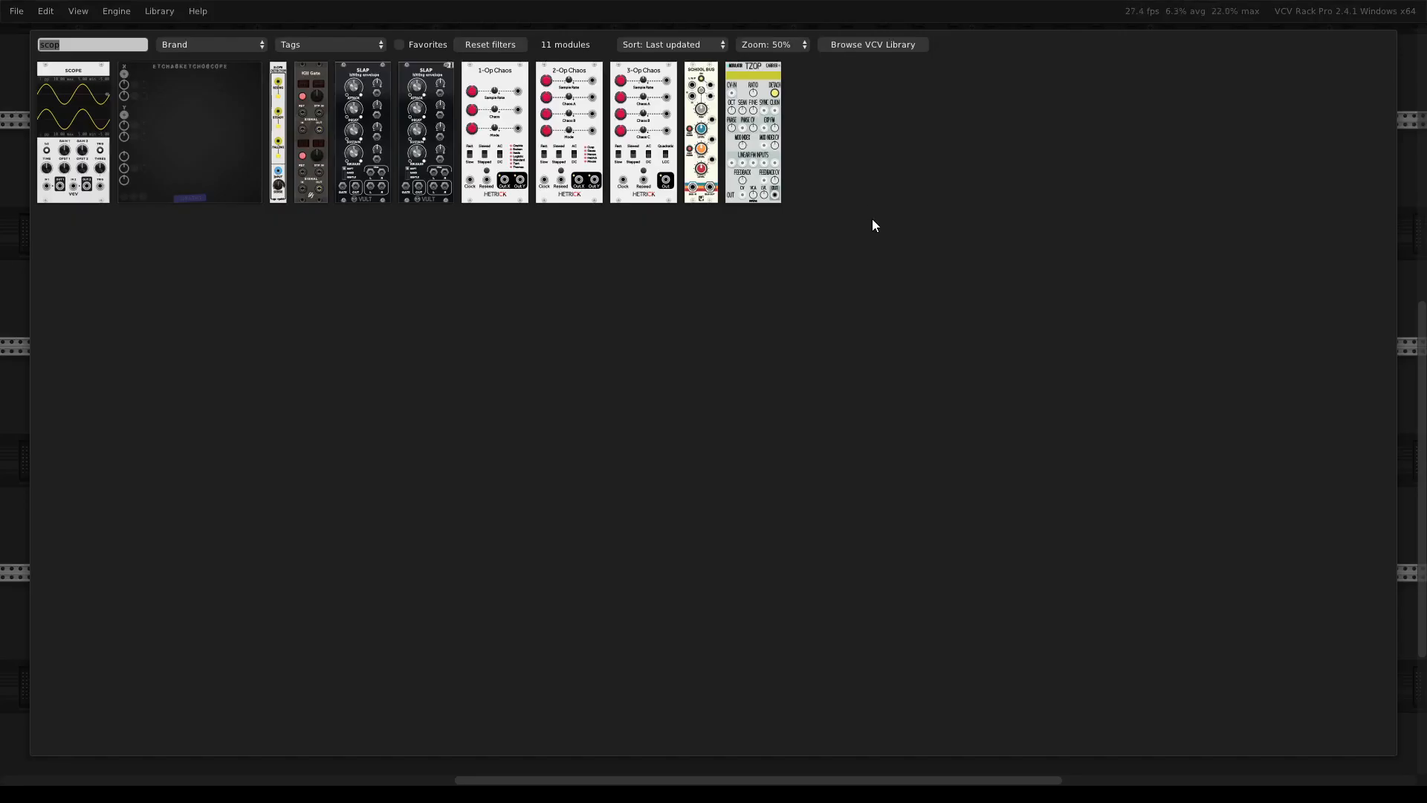
text(scale)
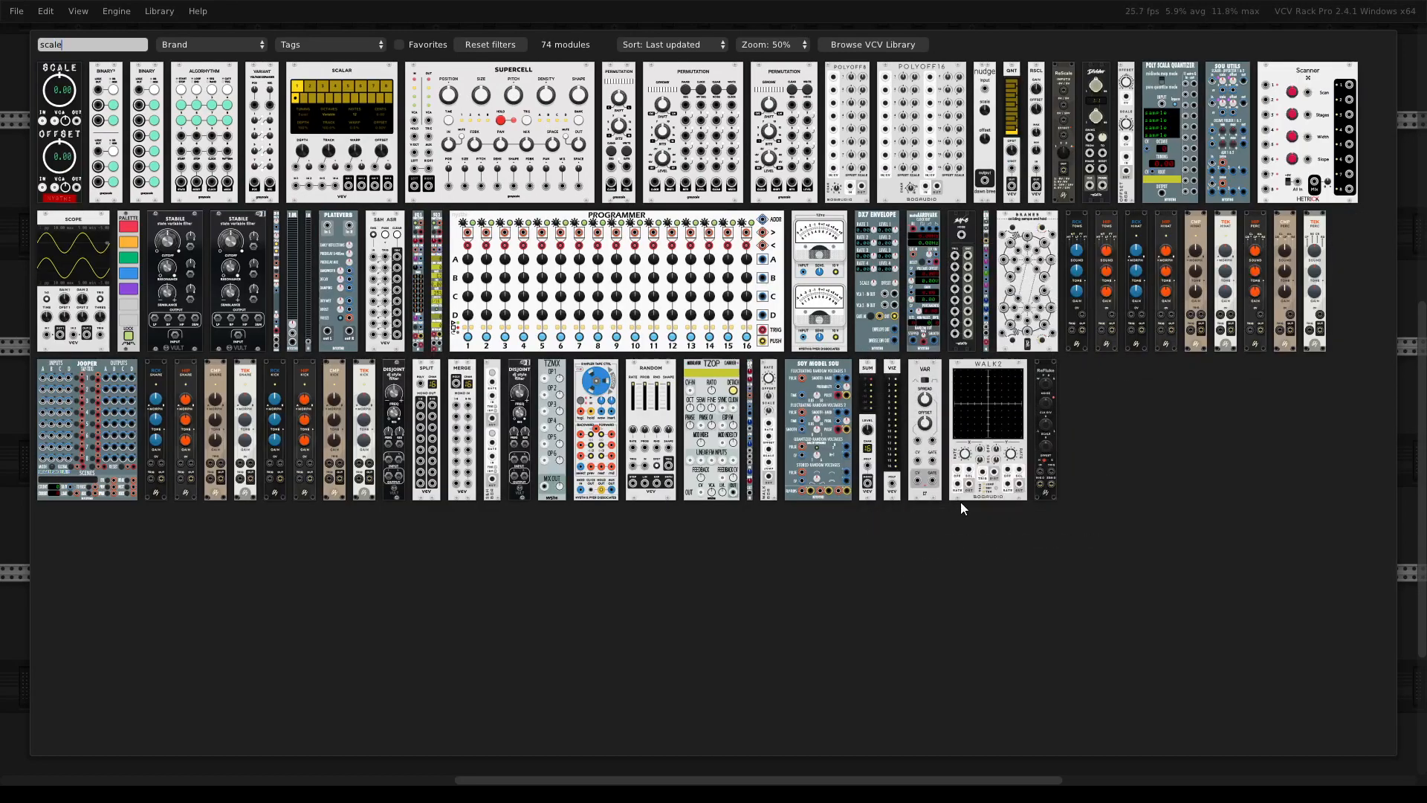
click(1030, 92)
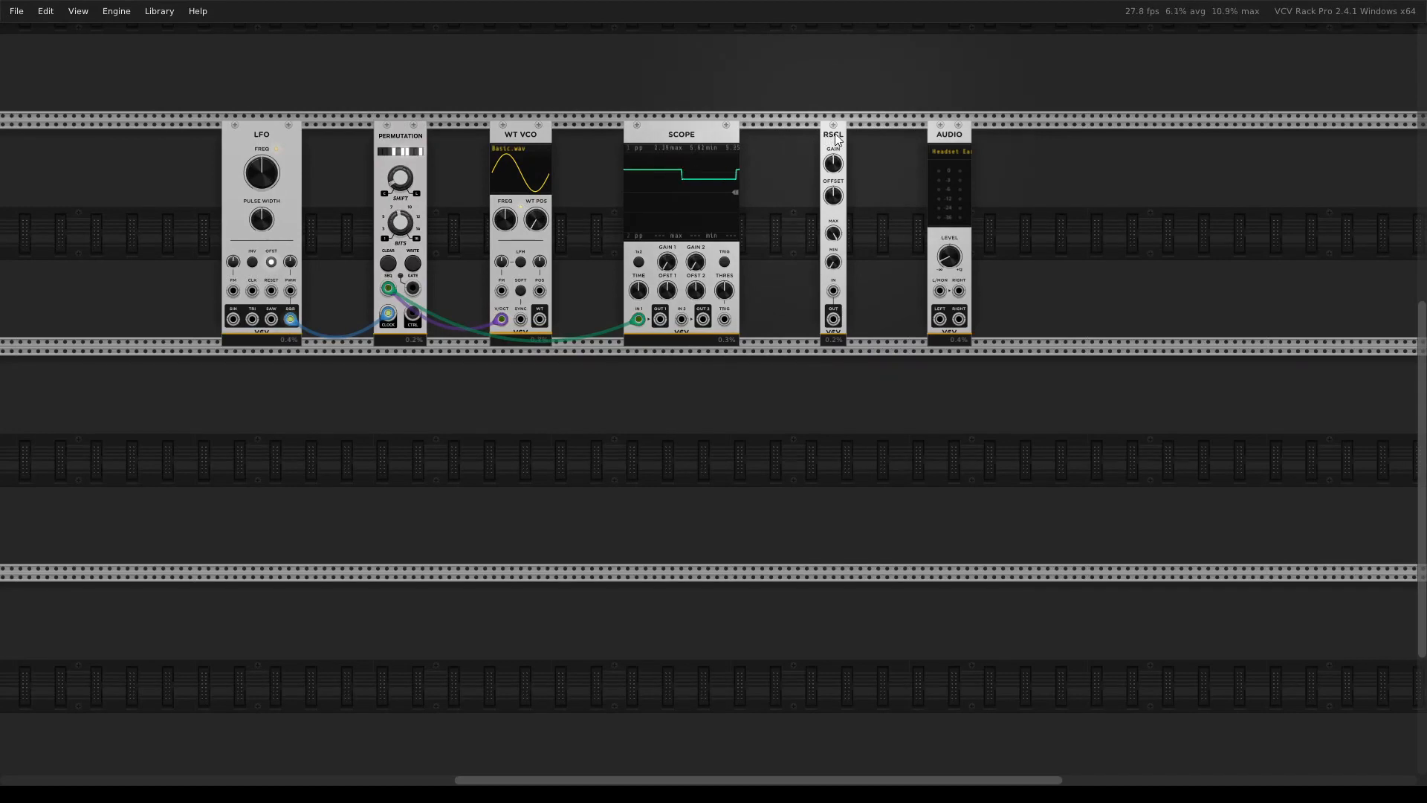
drag(638, 320, 833, 291)
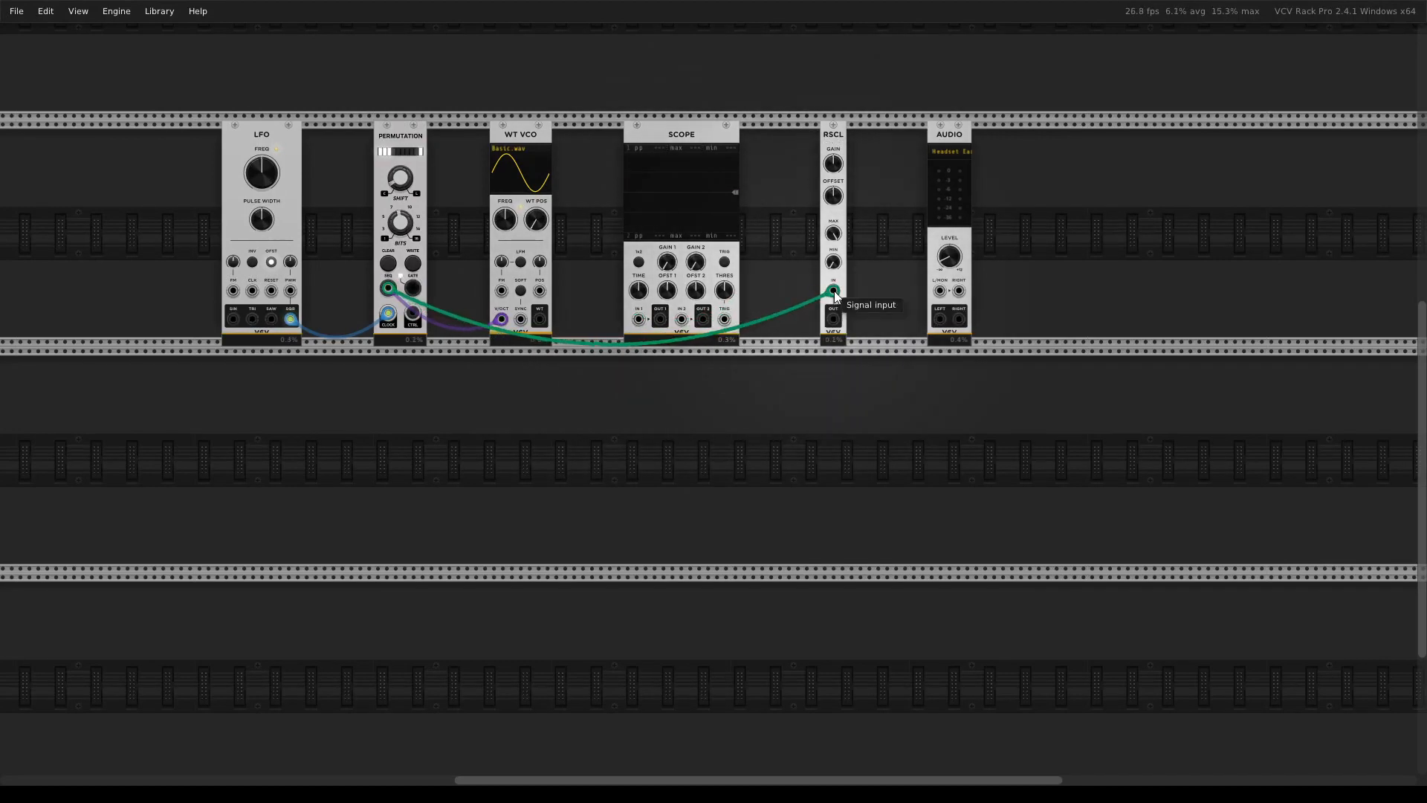
Set RSCL's Gain to 20%
right_click(833, 164)
click(830, 149)
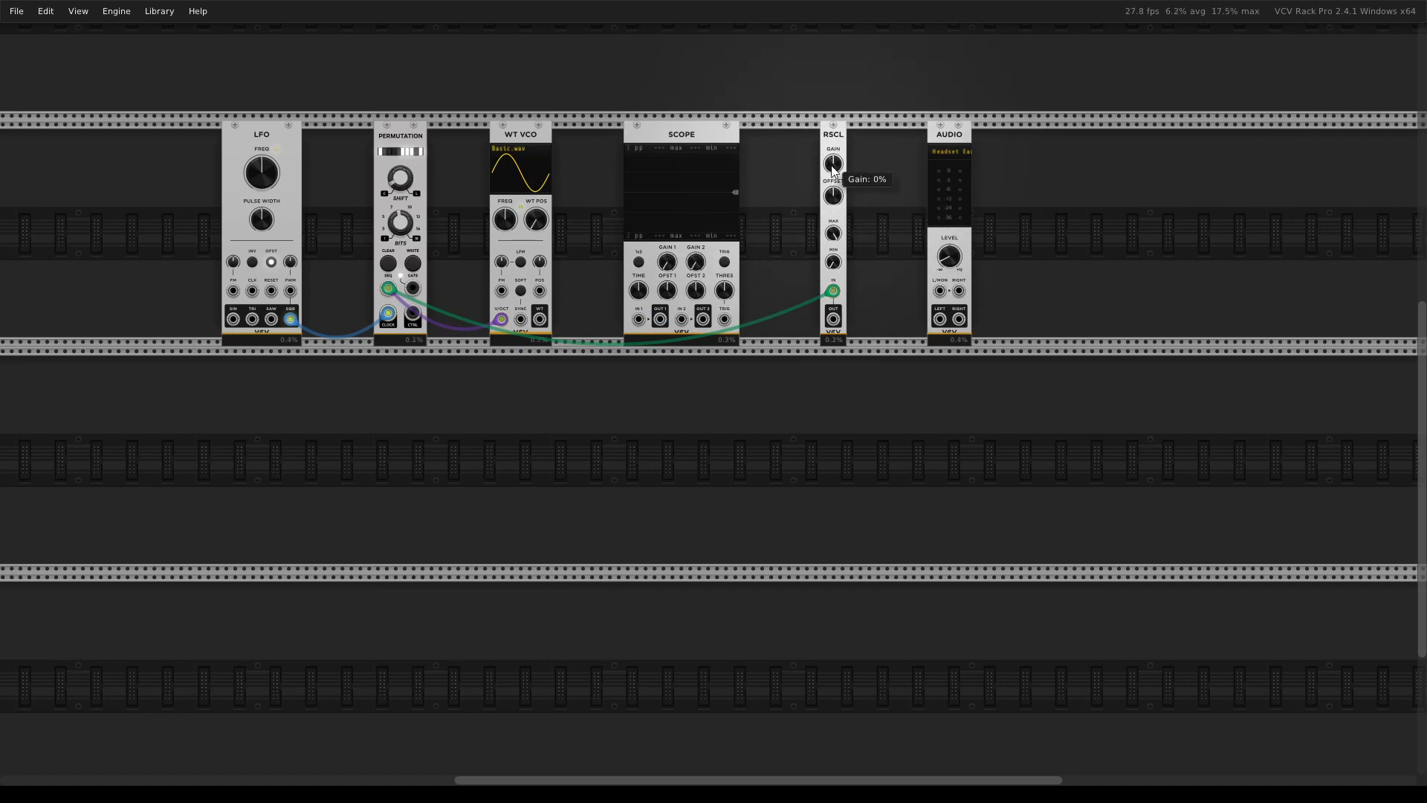
right_click(833, 165)
key(Return)
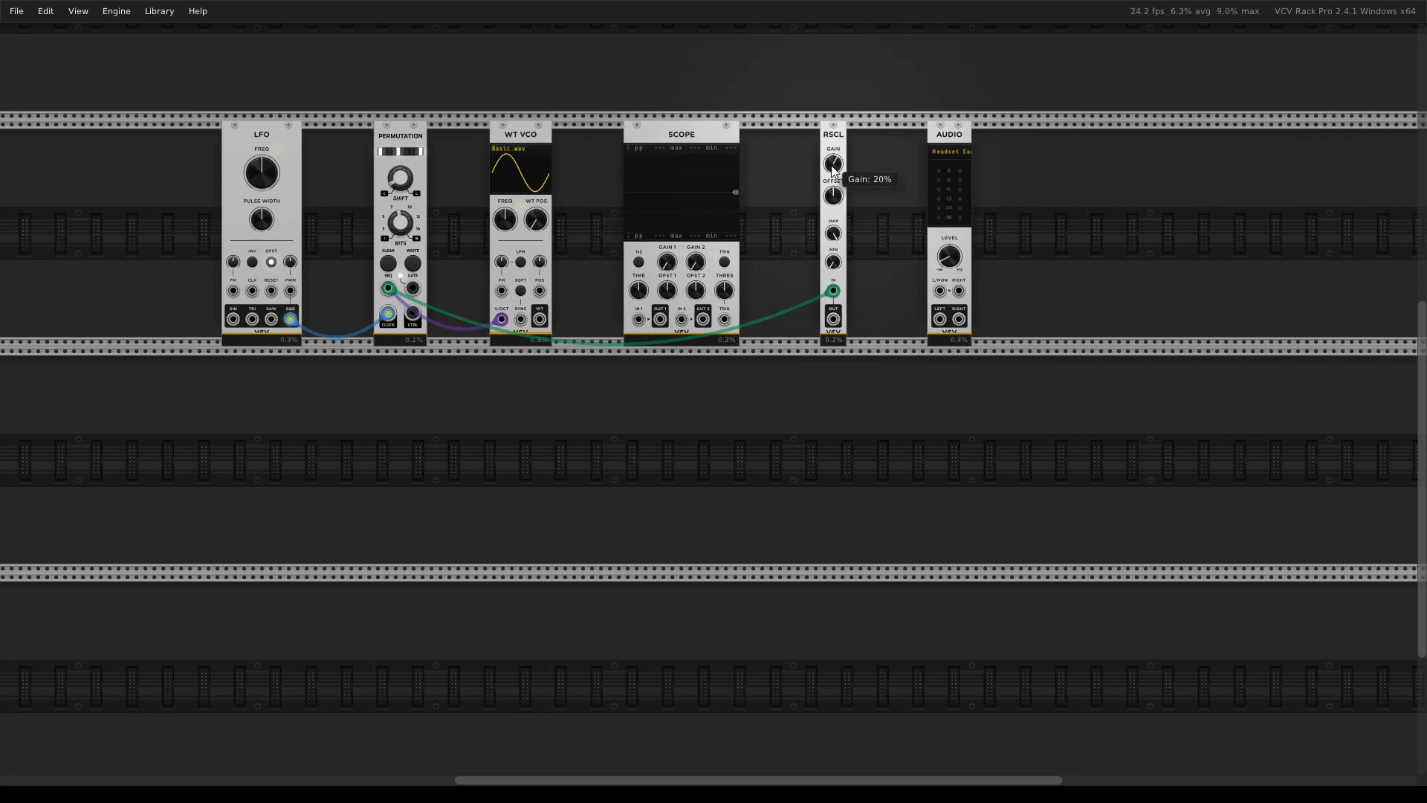
Place RSCL directly beside Permutation and patch its output to the Scope's IN 1 and Permutation's SEQ output to IN 2
mouse_move(842, 327)
mouse_down()
mouse_move(805, 342)
mouse_move(449, 363)
mouse_move(520, 330)
mouse_move(638, 319)
mouse_up()
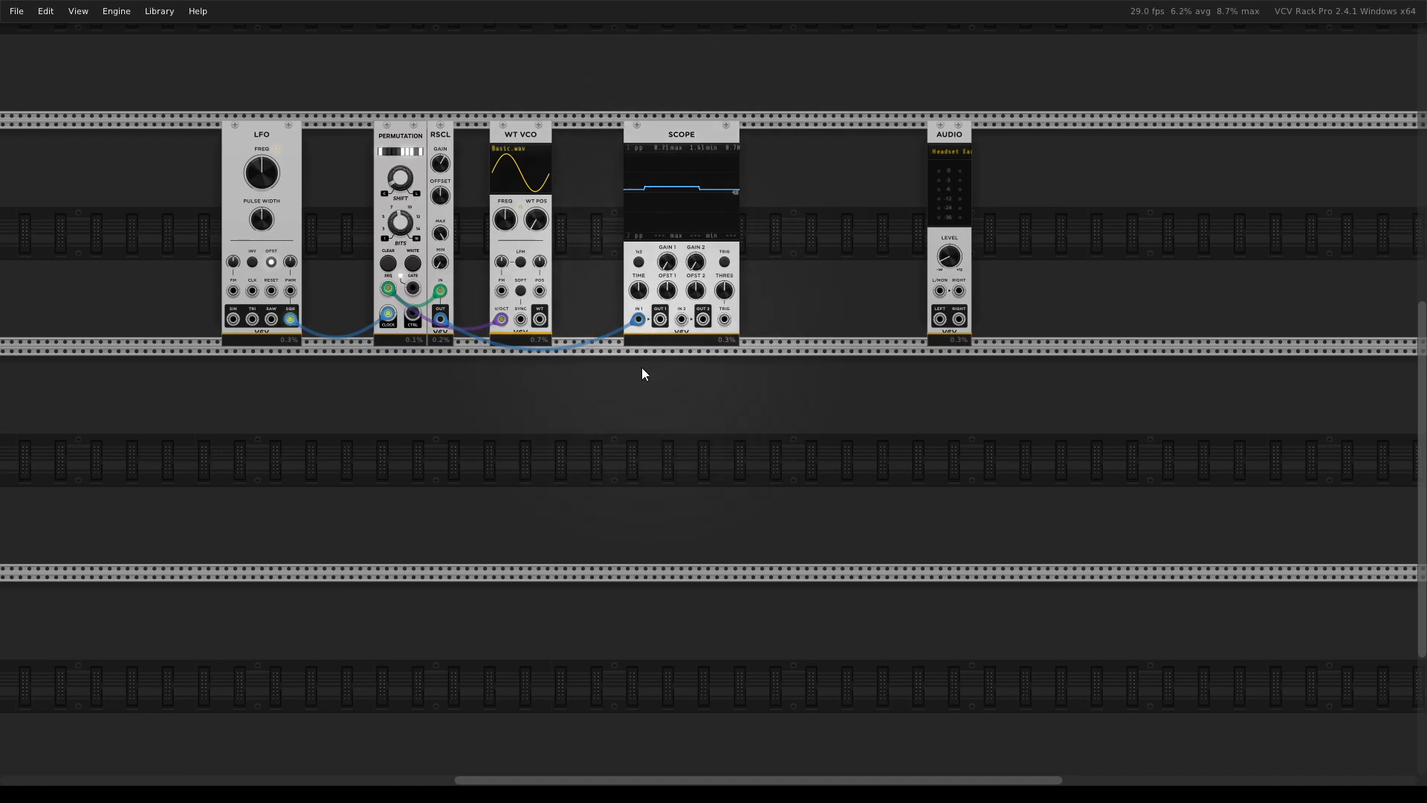
mouse_move(680, 319)
mouse_down()
mouse_move(490, 319)
mouse_move(388, 288)
mouse_up()
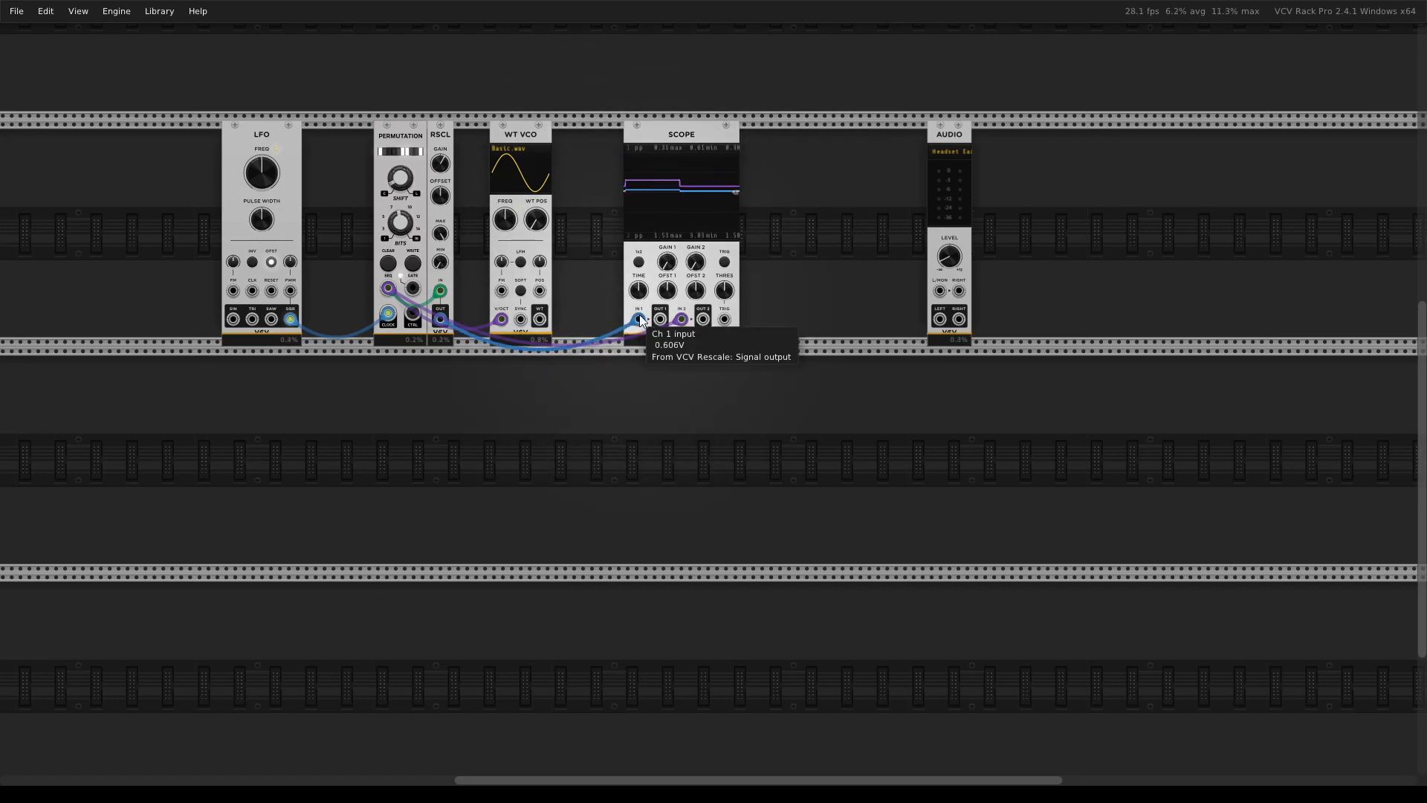
Move AUDIO closer to the Scope, feed the WT VCO's V/OCT from RSCL's output, and briefly audition the oscillator through AUDIO's left/mono input
drag(639, 318, 831, 267)
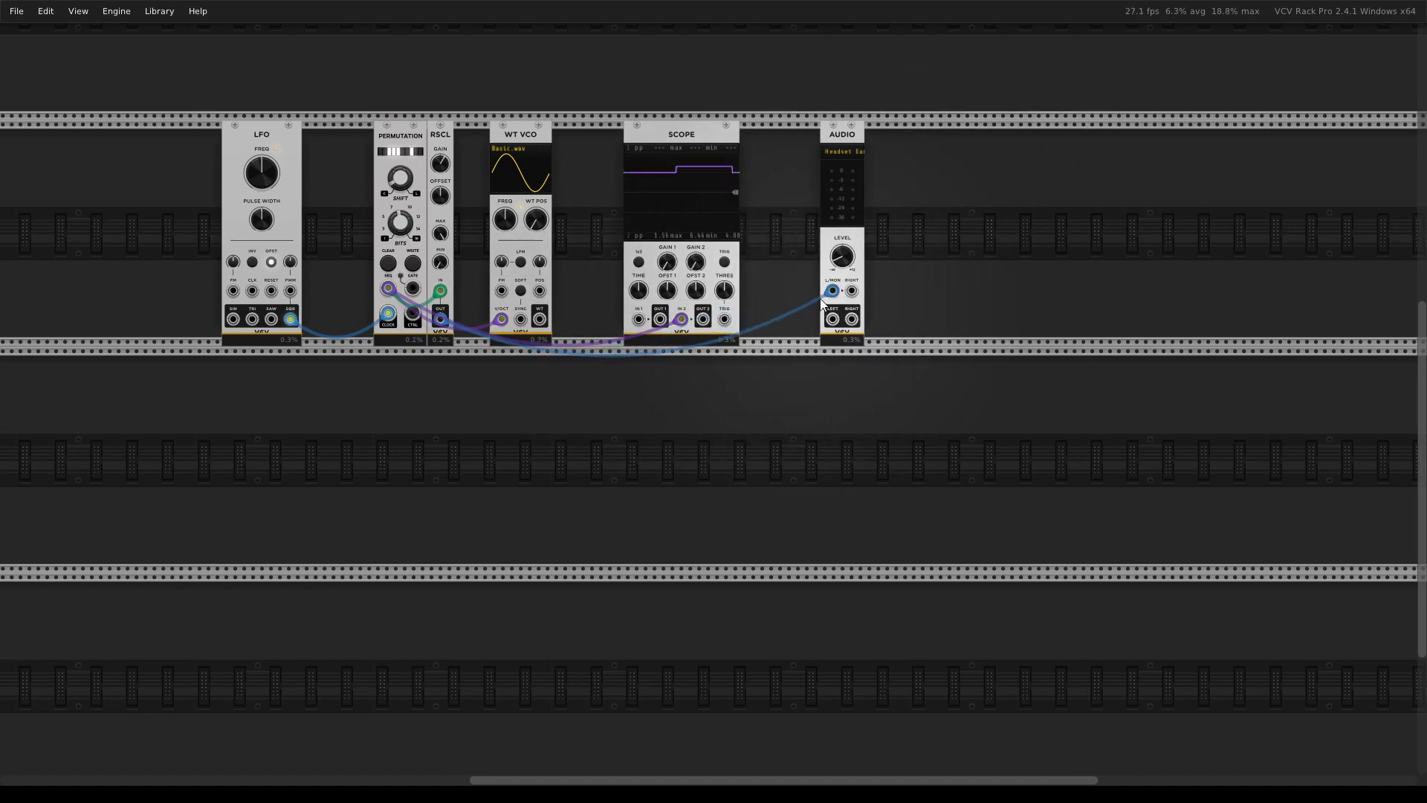
drag(540, 319, 831, 293)
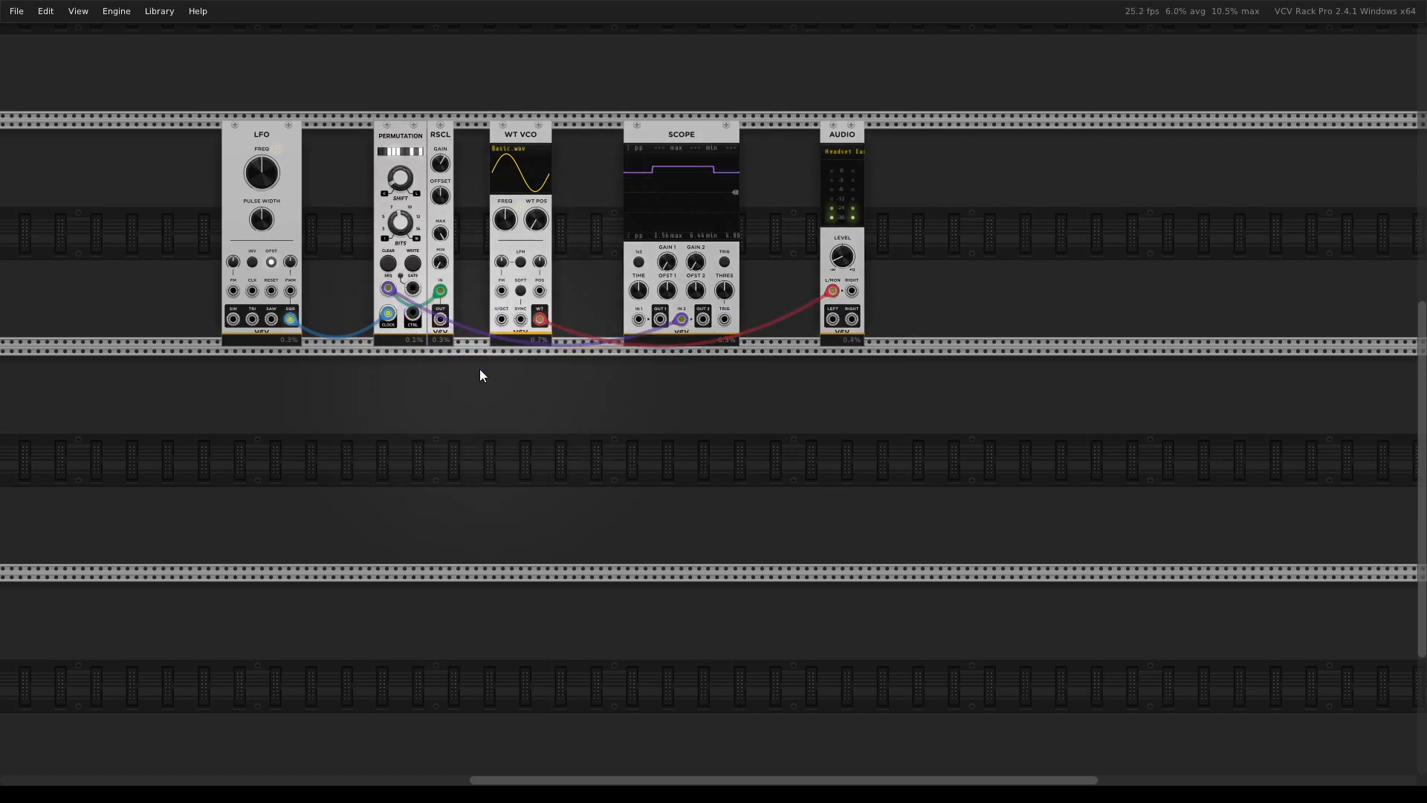
drag(451, 321, 501, 319)
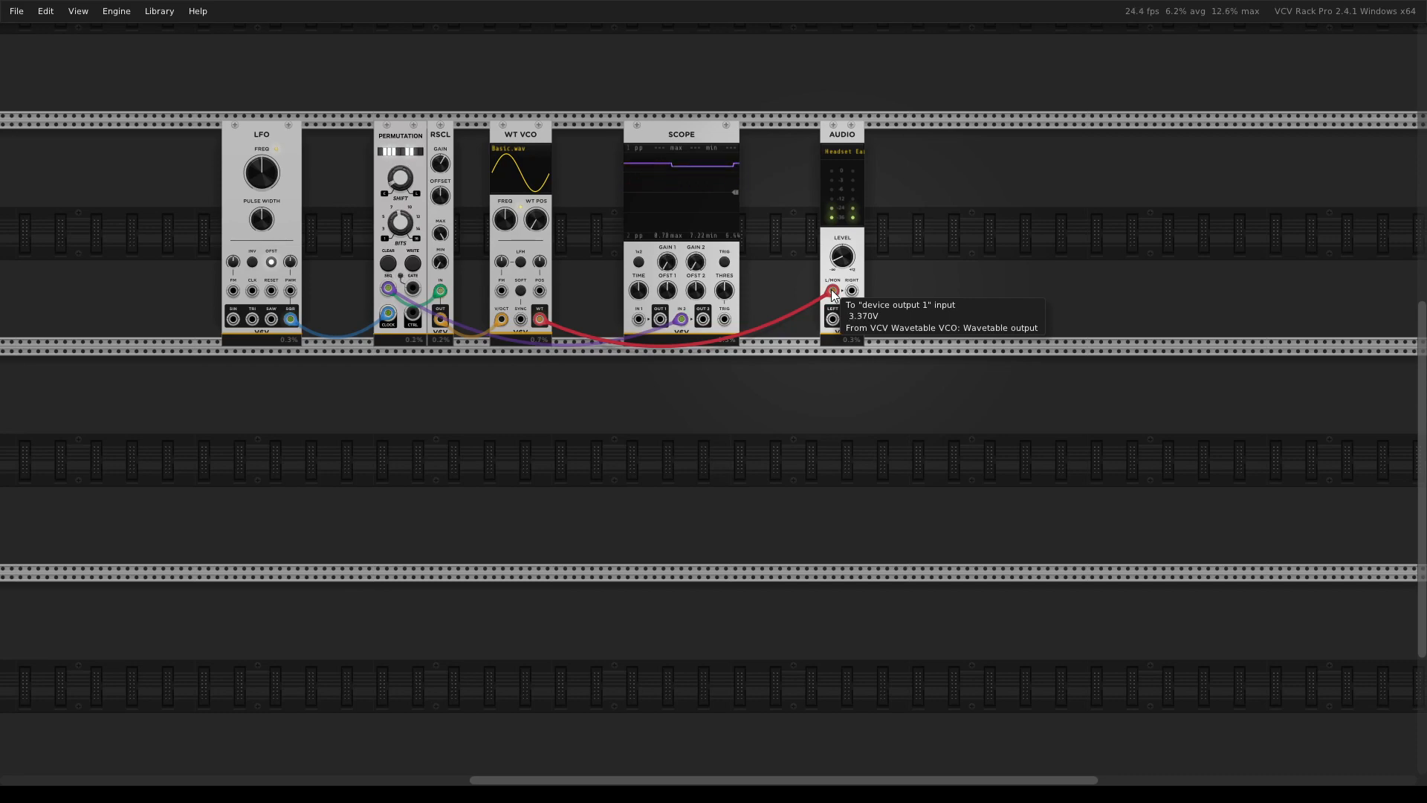
drag(832, 290, 863, 319)
Insert a QNT quantizer after RSCL, patch RSCL through it to the WT VCO's V/OCT, and connect the WT VCO's output to AUDIO's left/mono input
right_click(901, 312)
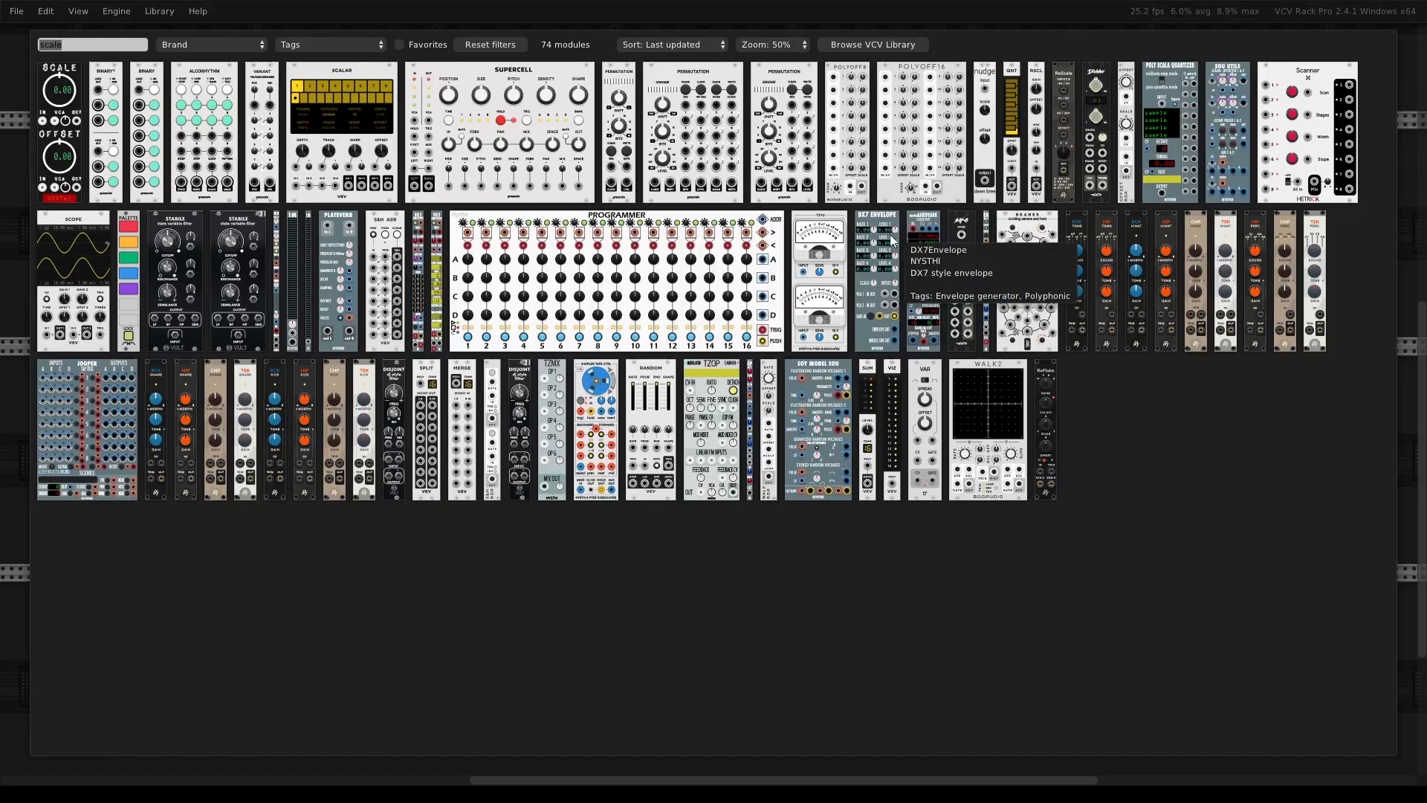
click(1016, 143)
drag(908, 129, 470, 130)
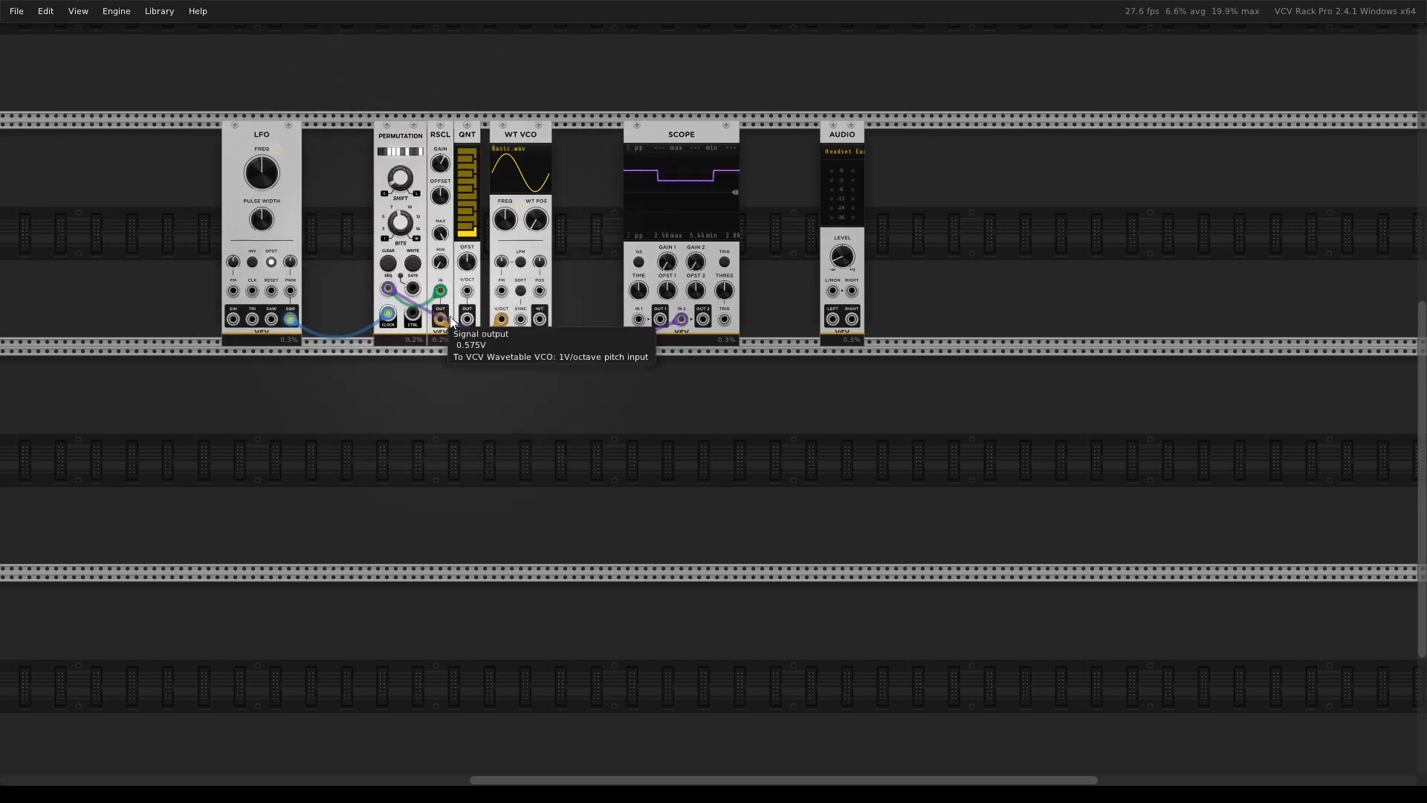
drag(502, 320, 832, 291)
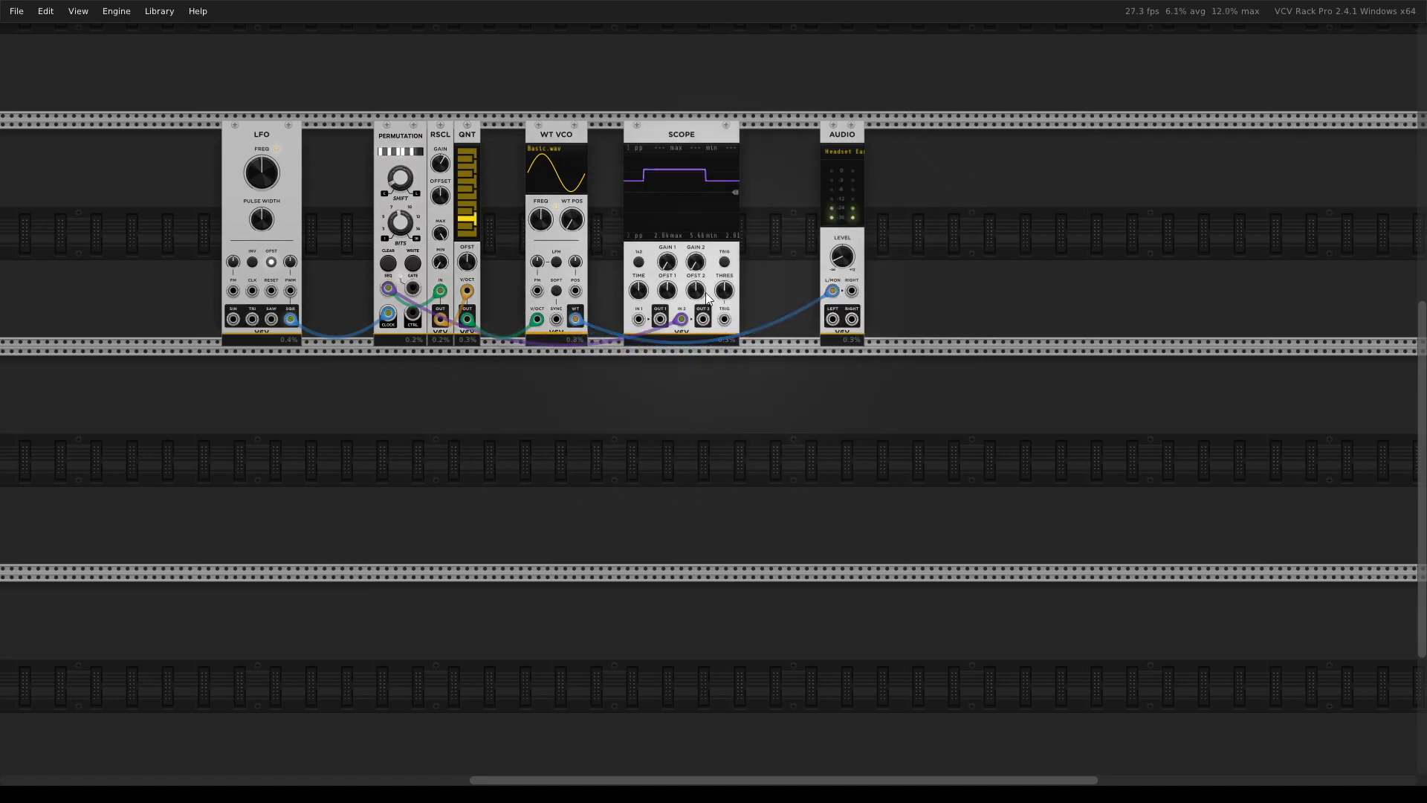
Disable several notes in QNT's note display to restrict the quantized sequence to a smaller scale
click(468, 226)
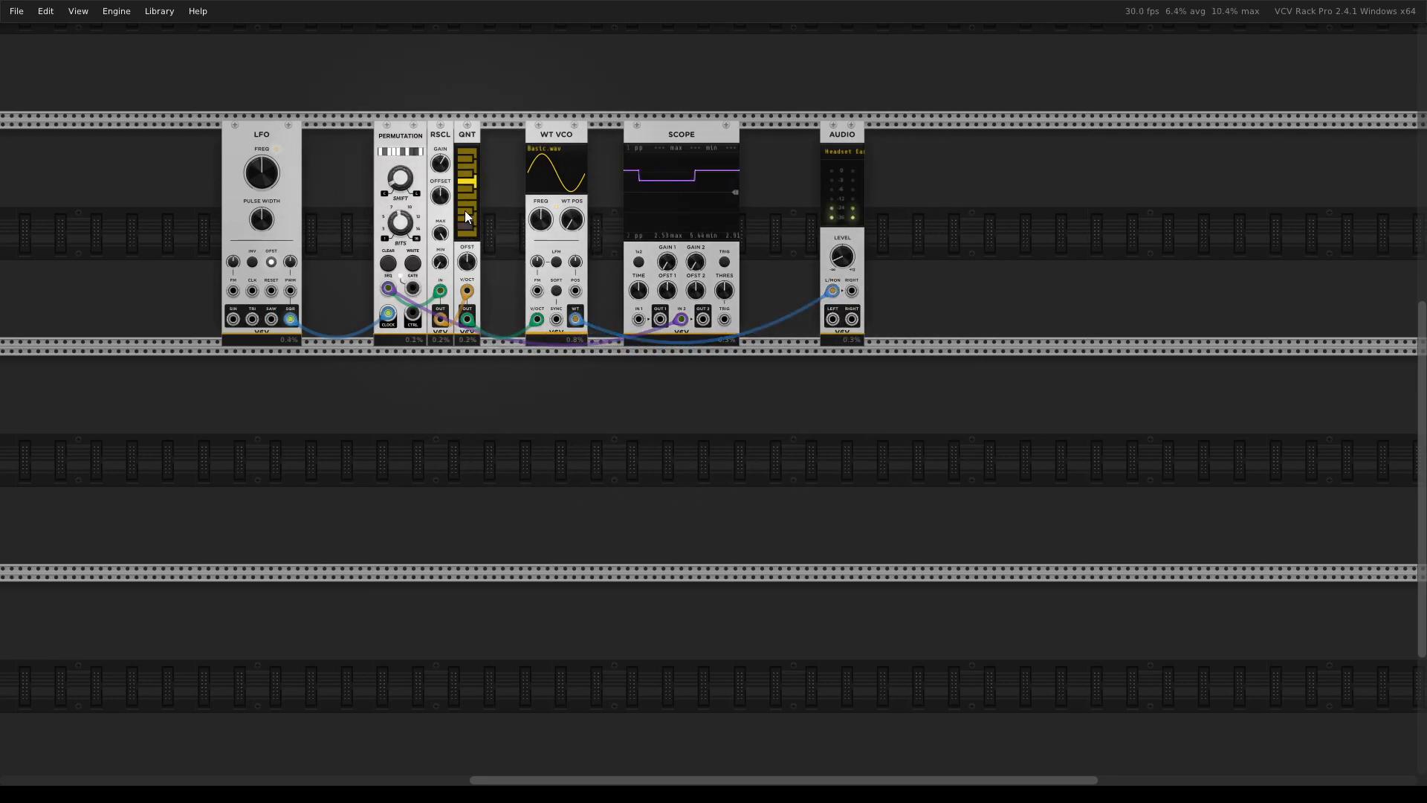
click(465, 212)
click(467, 191)
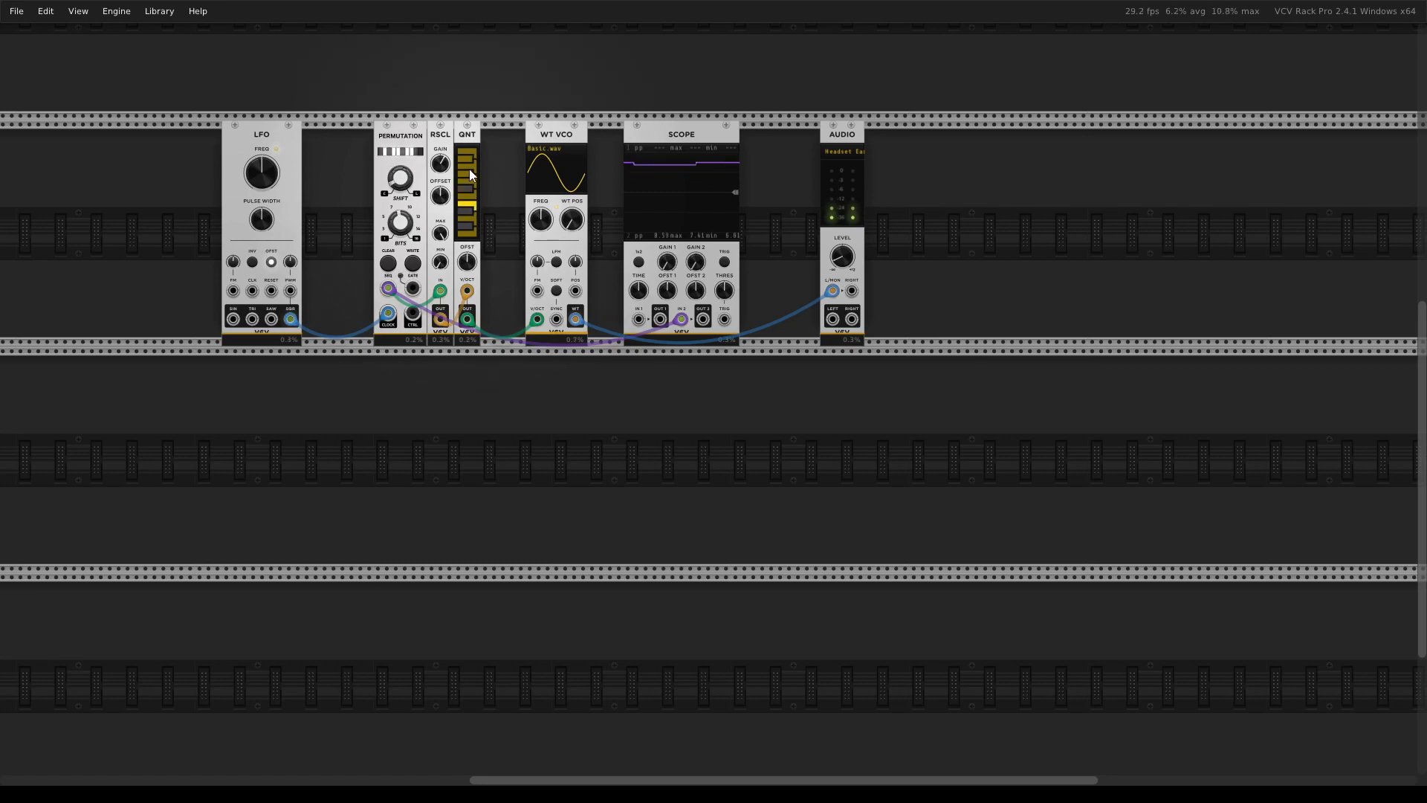
click(467, 168)
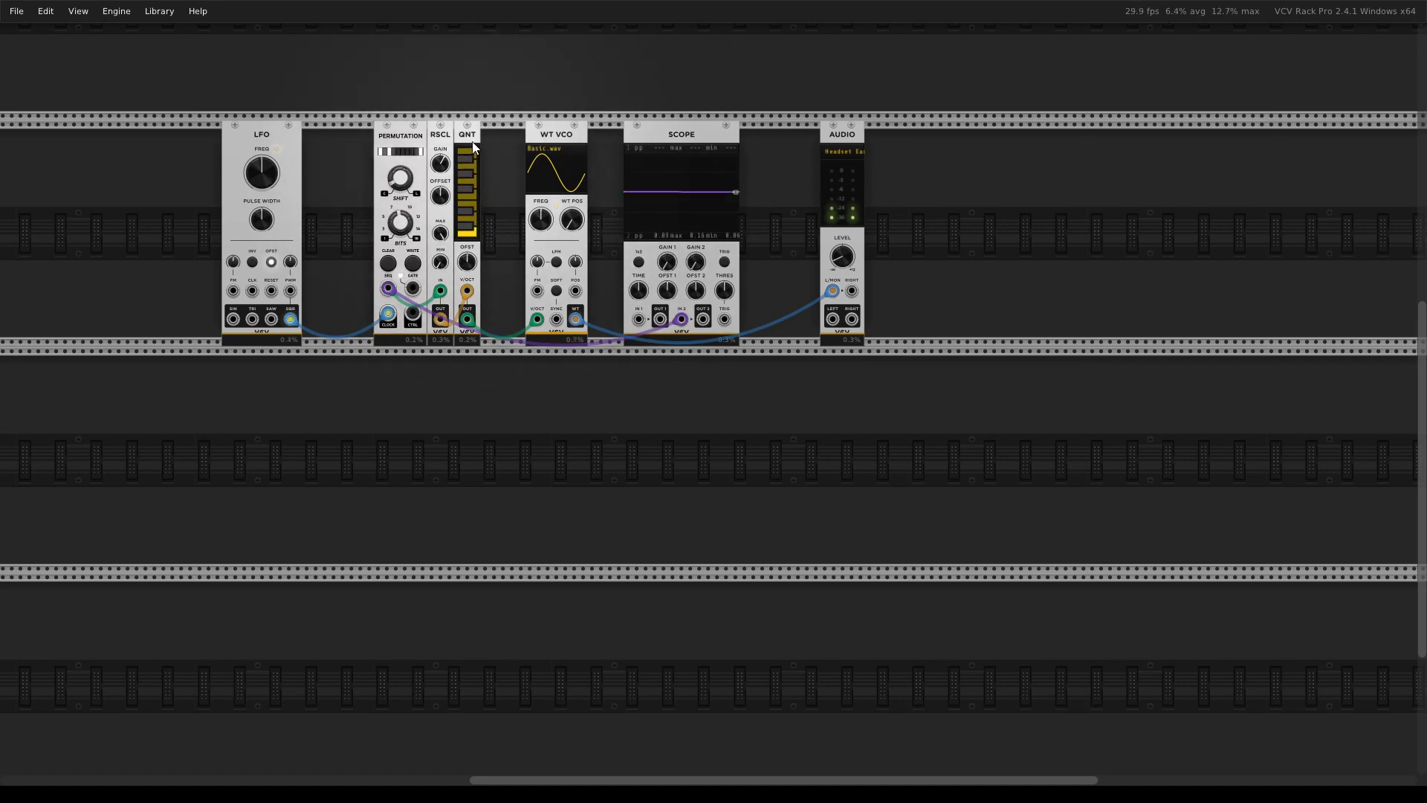
click(473, 195)
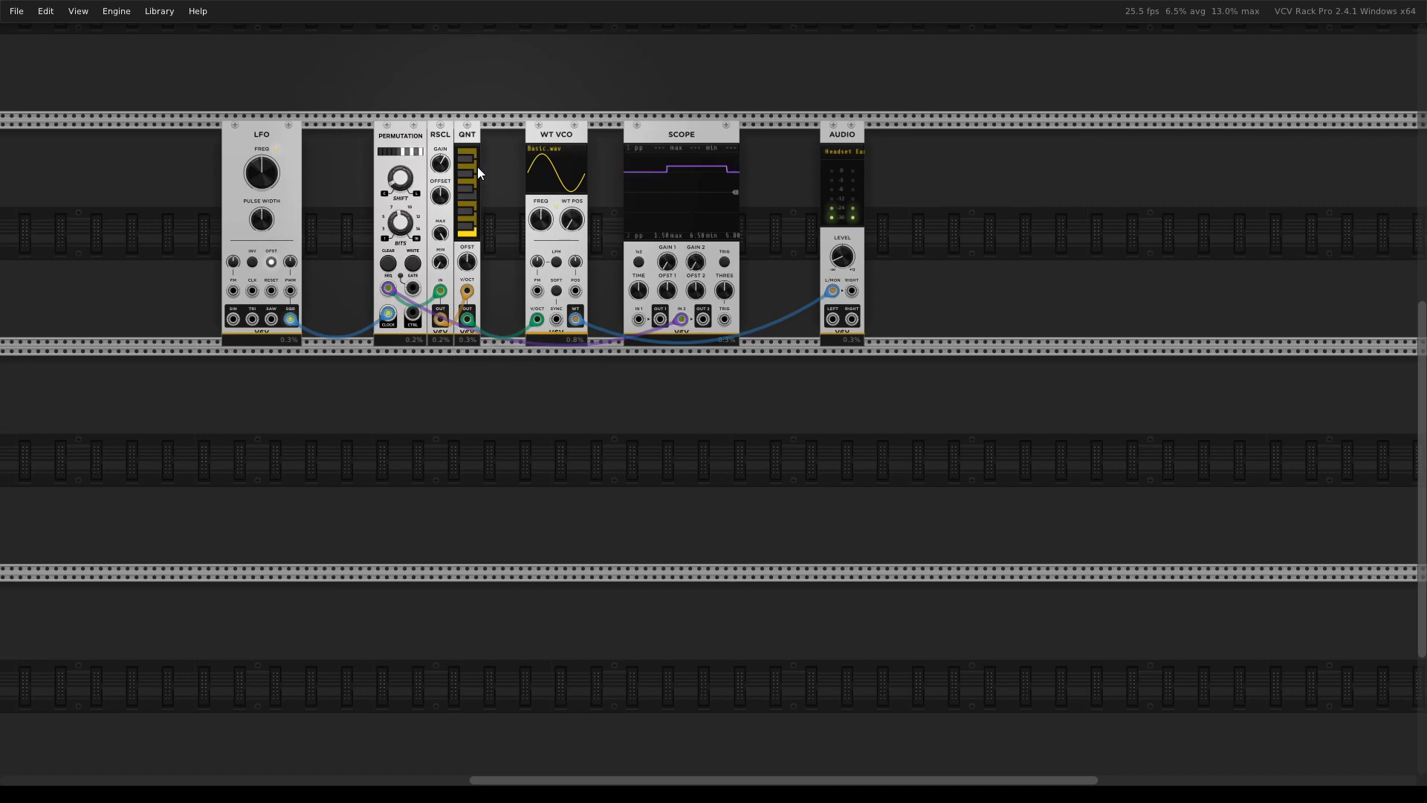
click(475, 150)
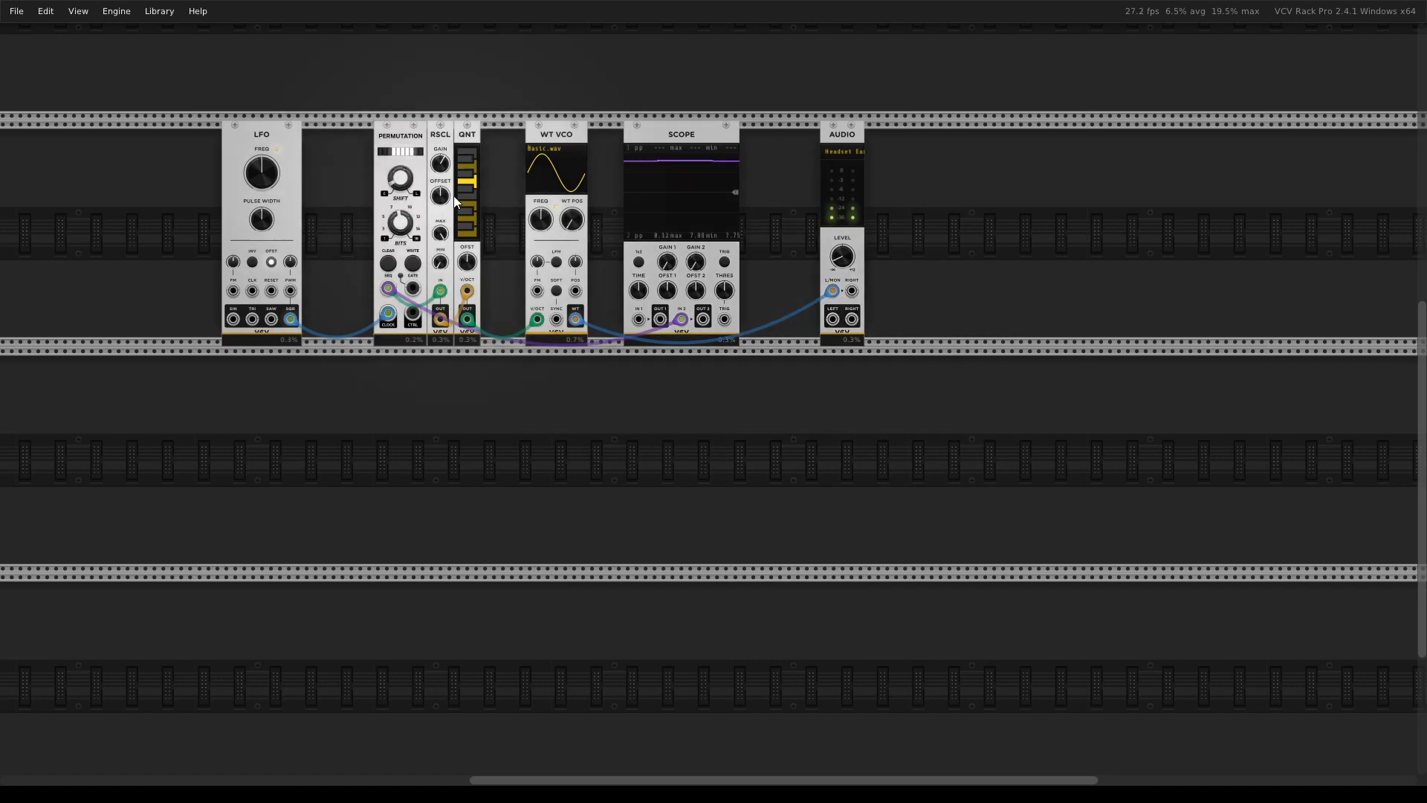
Pack Permutation, RSCL, QNT and the WT VCO closer to the LFO, and try out the WT VCO's WT POS knob
drag(382, 340, 338, 156)
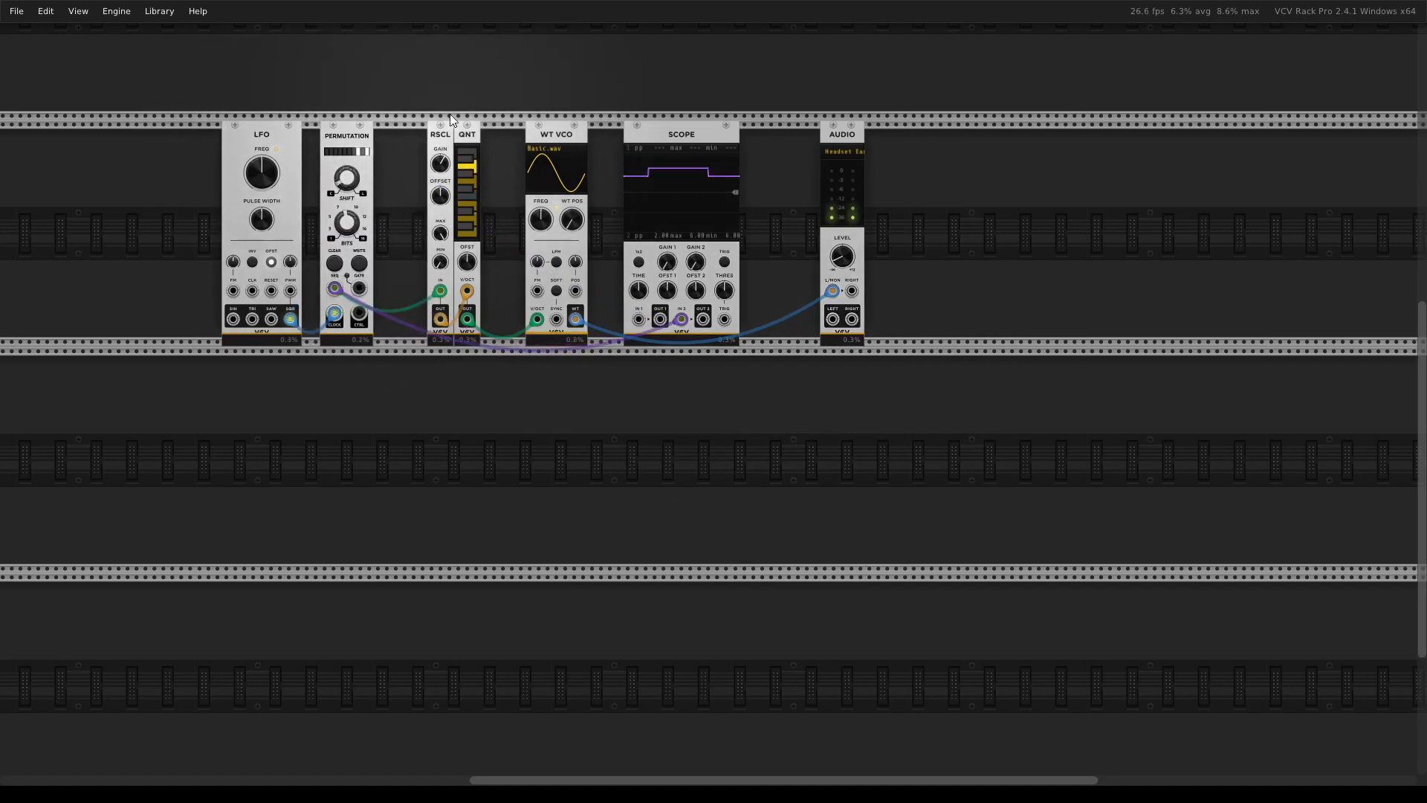
mouse_move(442, 129)
mouse_down()
mouse_move(398, 128)
mouse_move(440, 124)
mouse_up()
drag(543, 138, 481, 138)
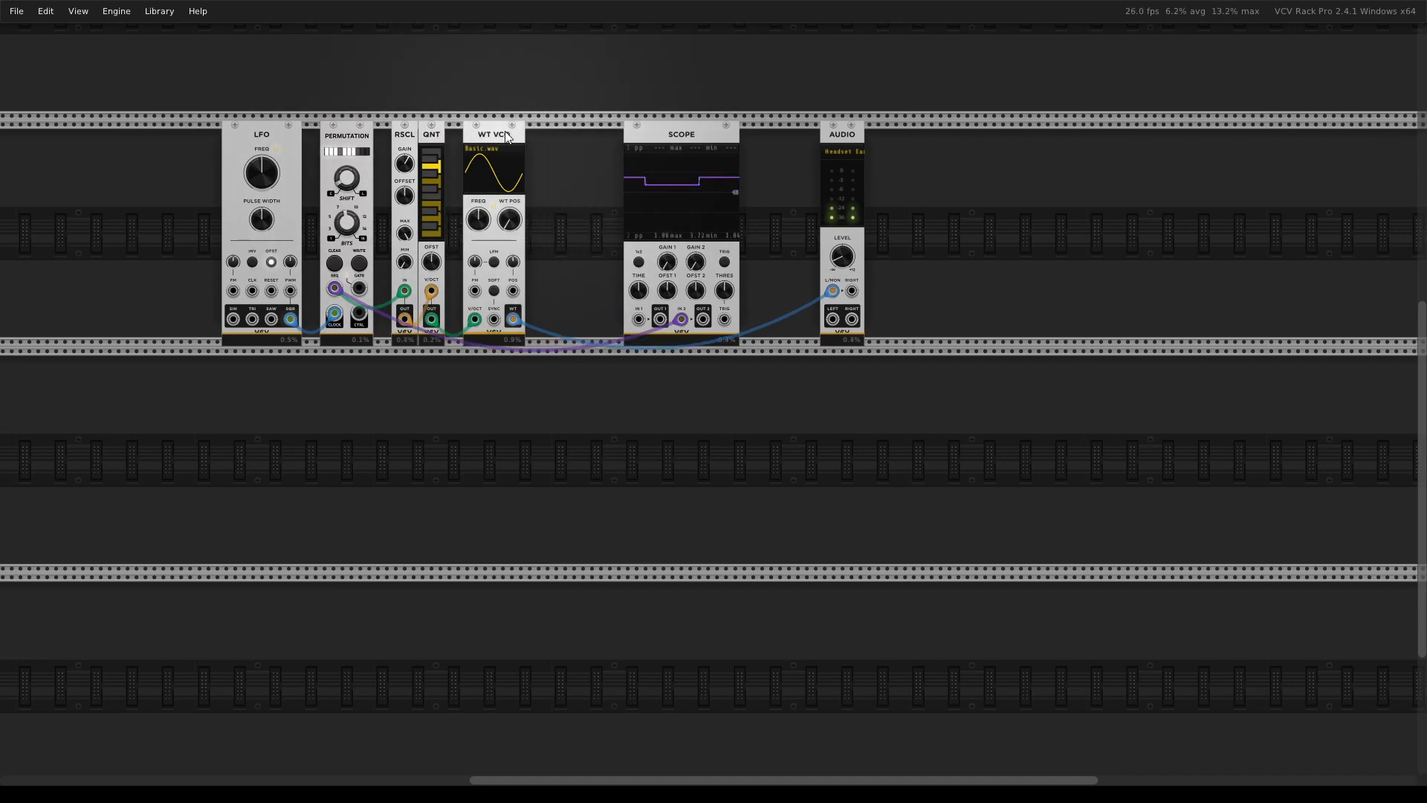
drag(510, 219, 510, 146)
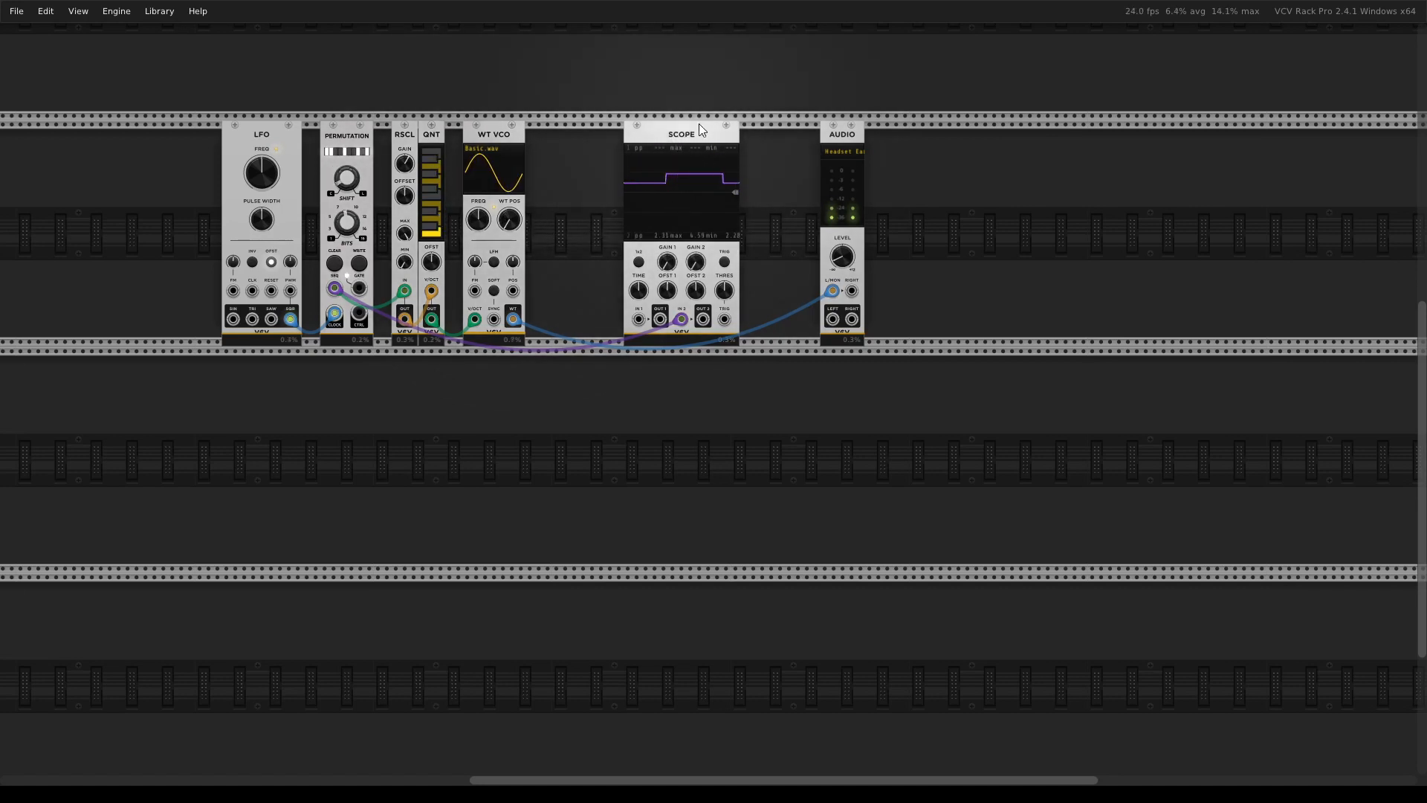
Move the Scope to the far side of AUDIO and unplug the cables feeding both modules
drag(680, 139, 954, 141)
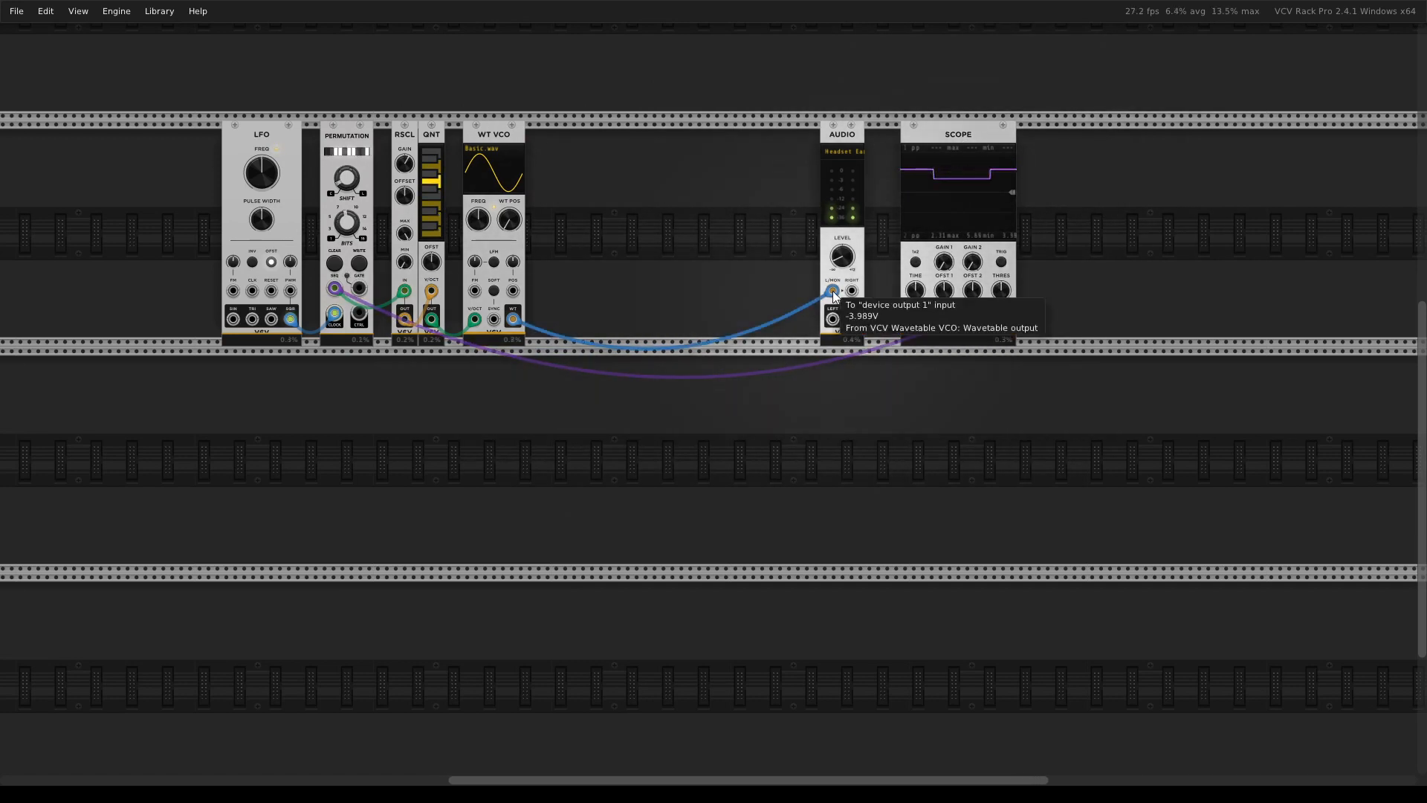
mouse_move(833, 292)
mouse_down()
mouse_move(943, 314)
mouse_move(929, 431)
mouse_up()
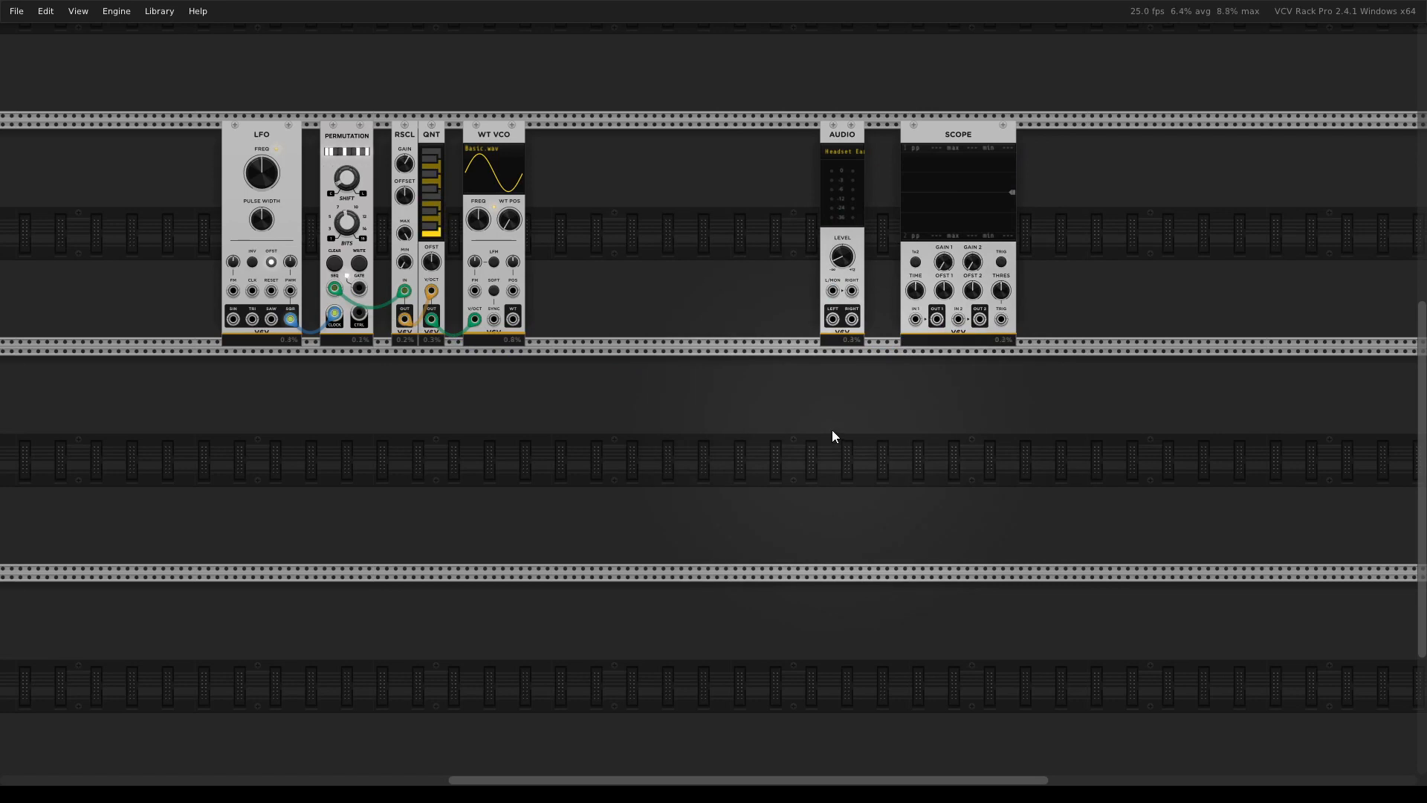
Shift RSCL, QNT and the WT VCO together away from Permutation, and place an S&H ASR module, found by searching "shift", in the gap
drag(646, 204, 546, 138)
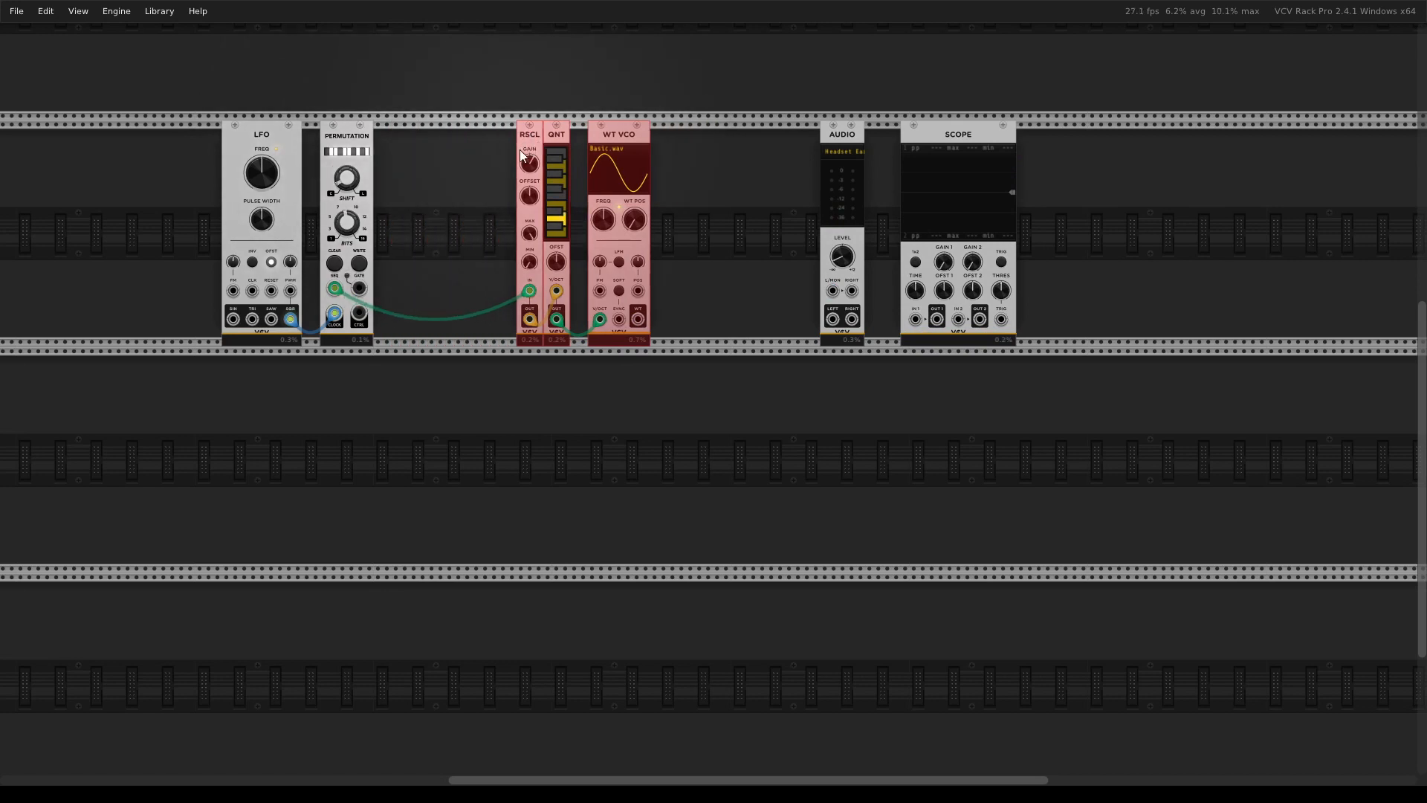
click(412, 426)
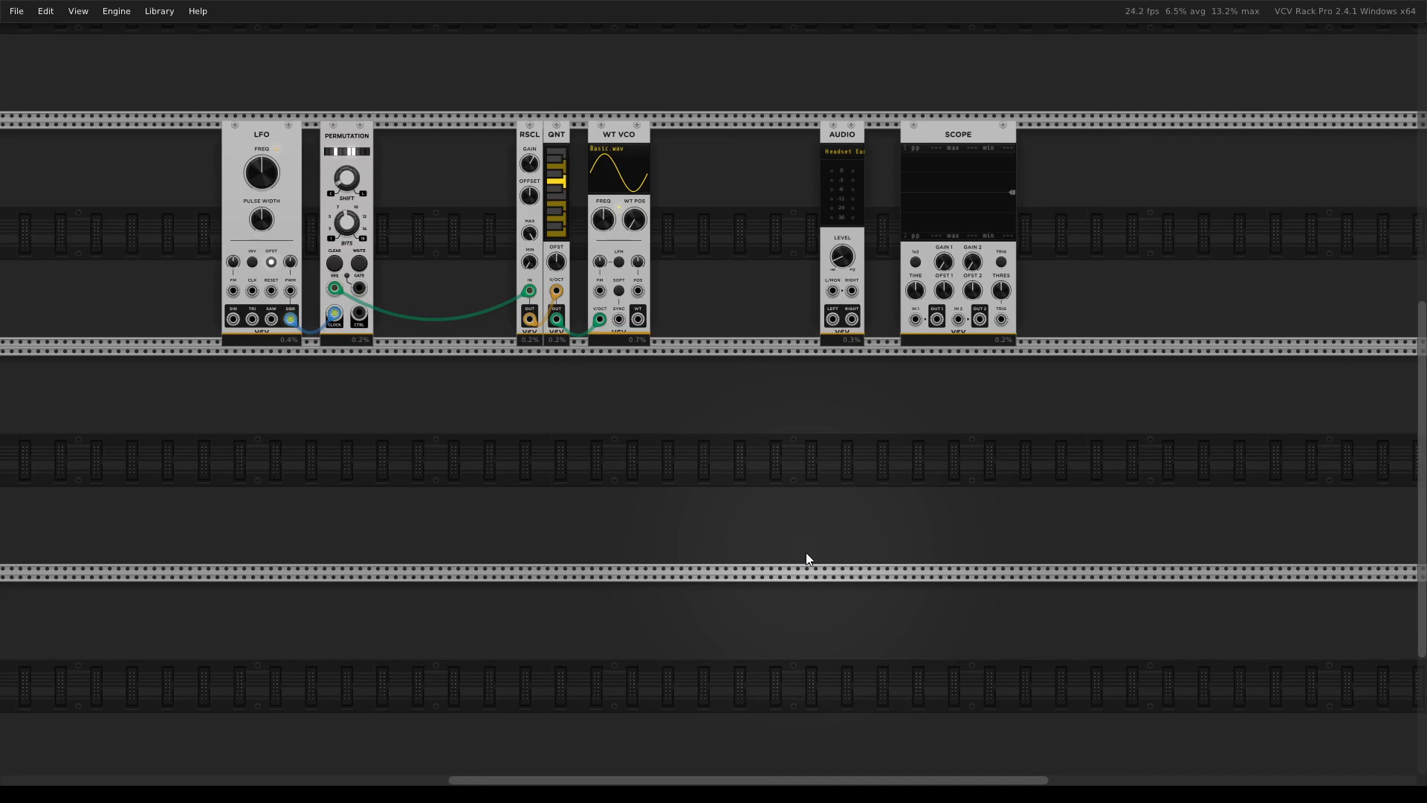
right_click(443, 437)
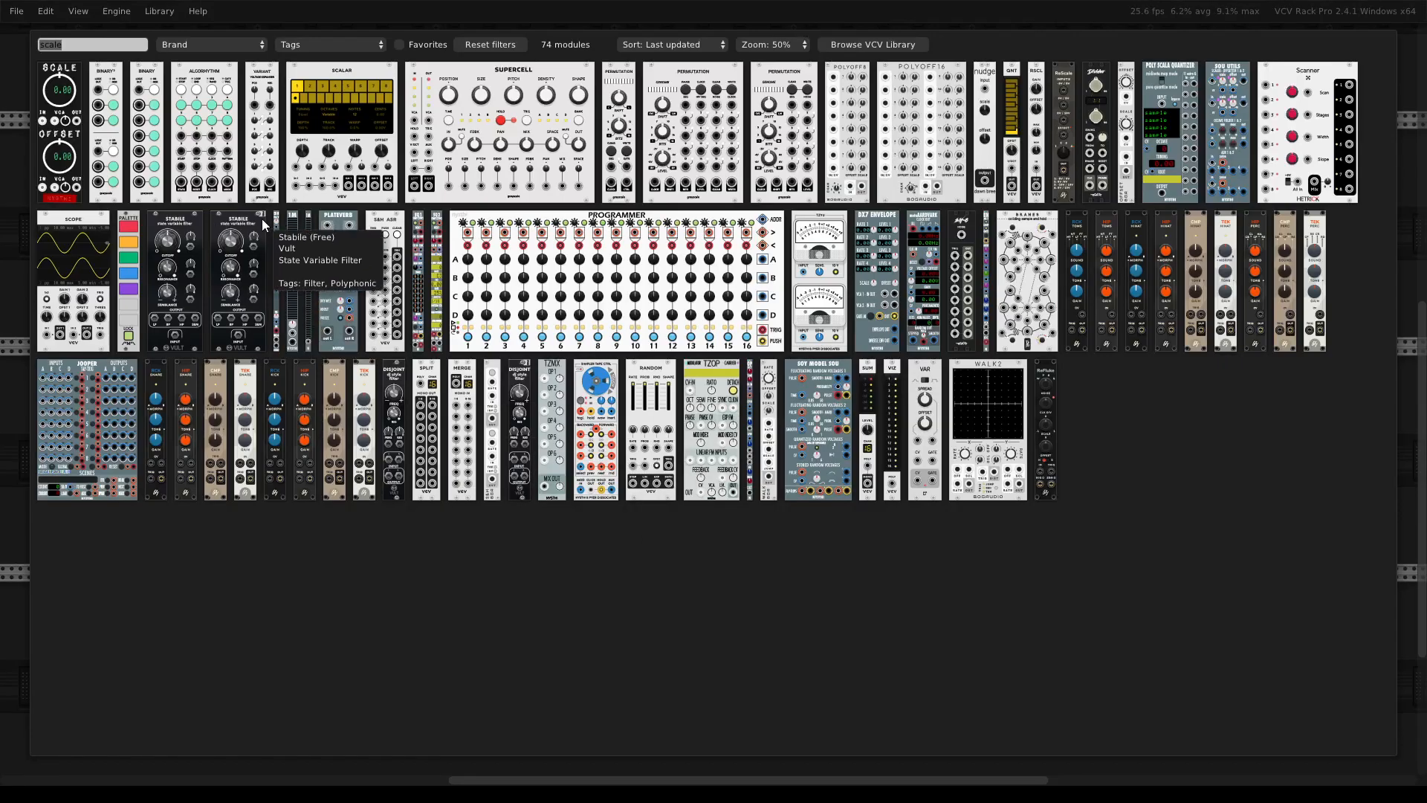
text(shift)
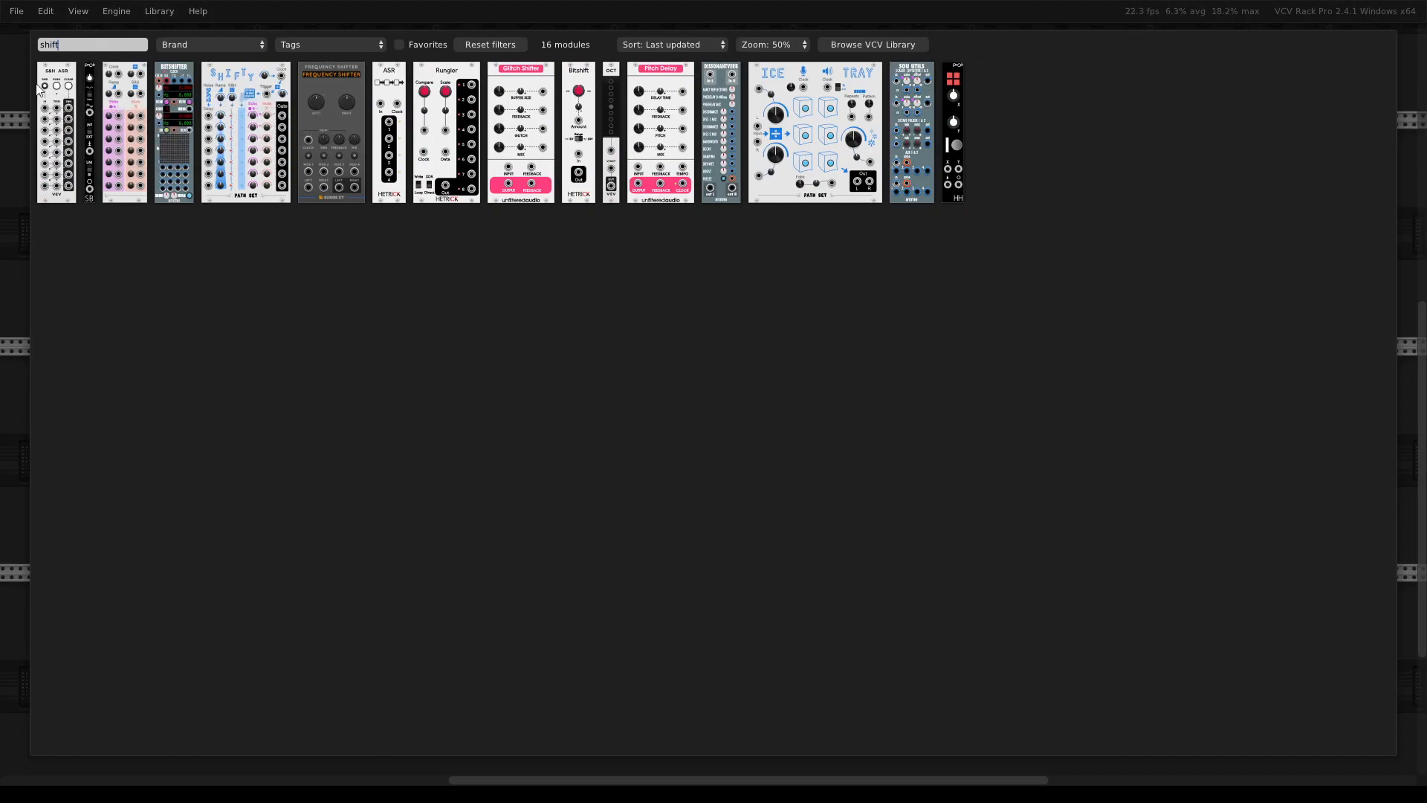
click(41, 86)
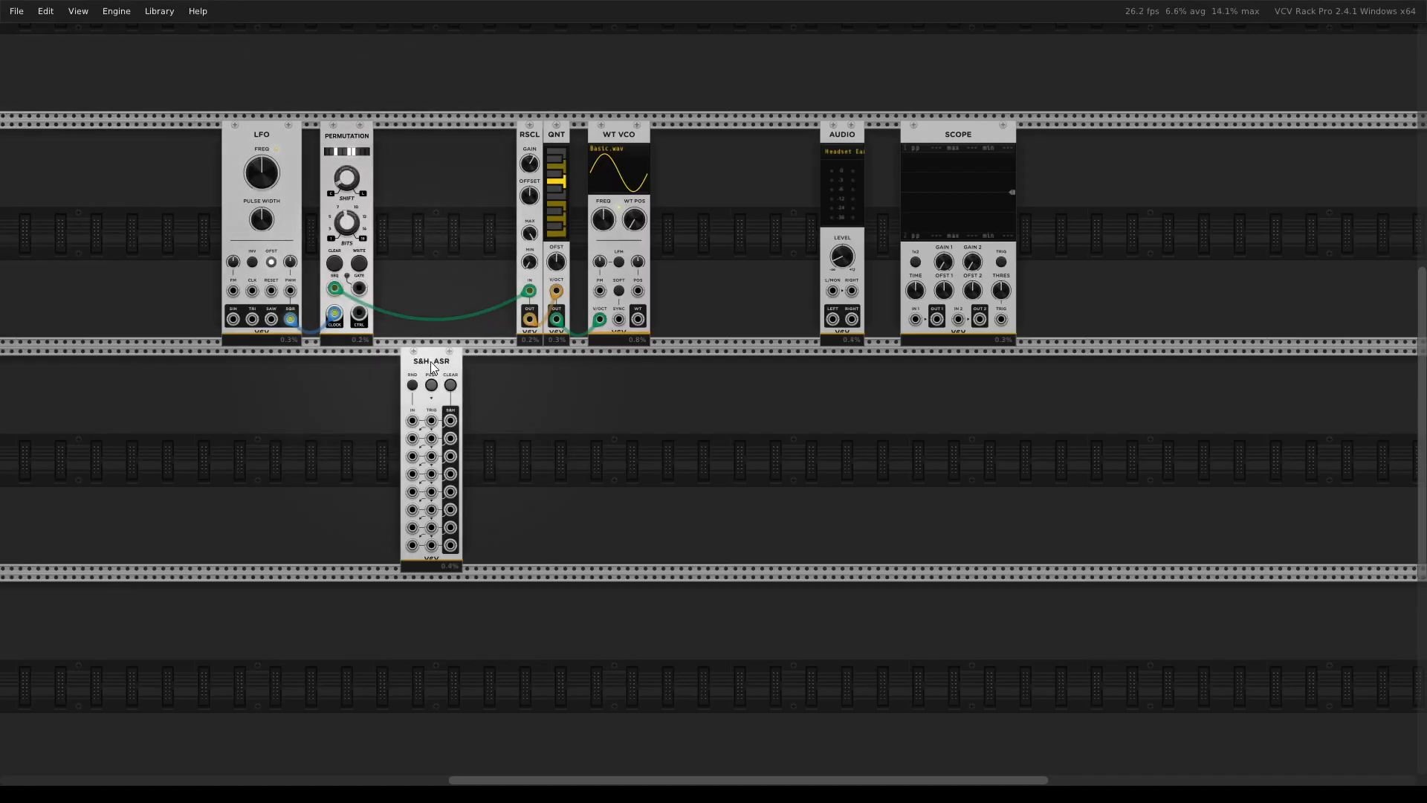
drag(434, 365, 353, 366)
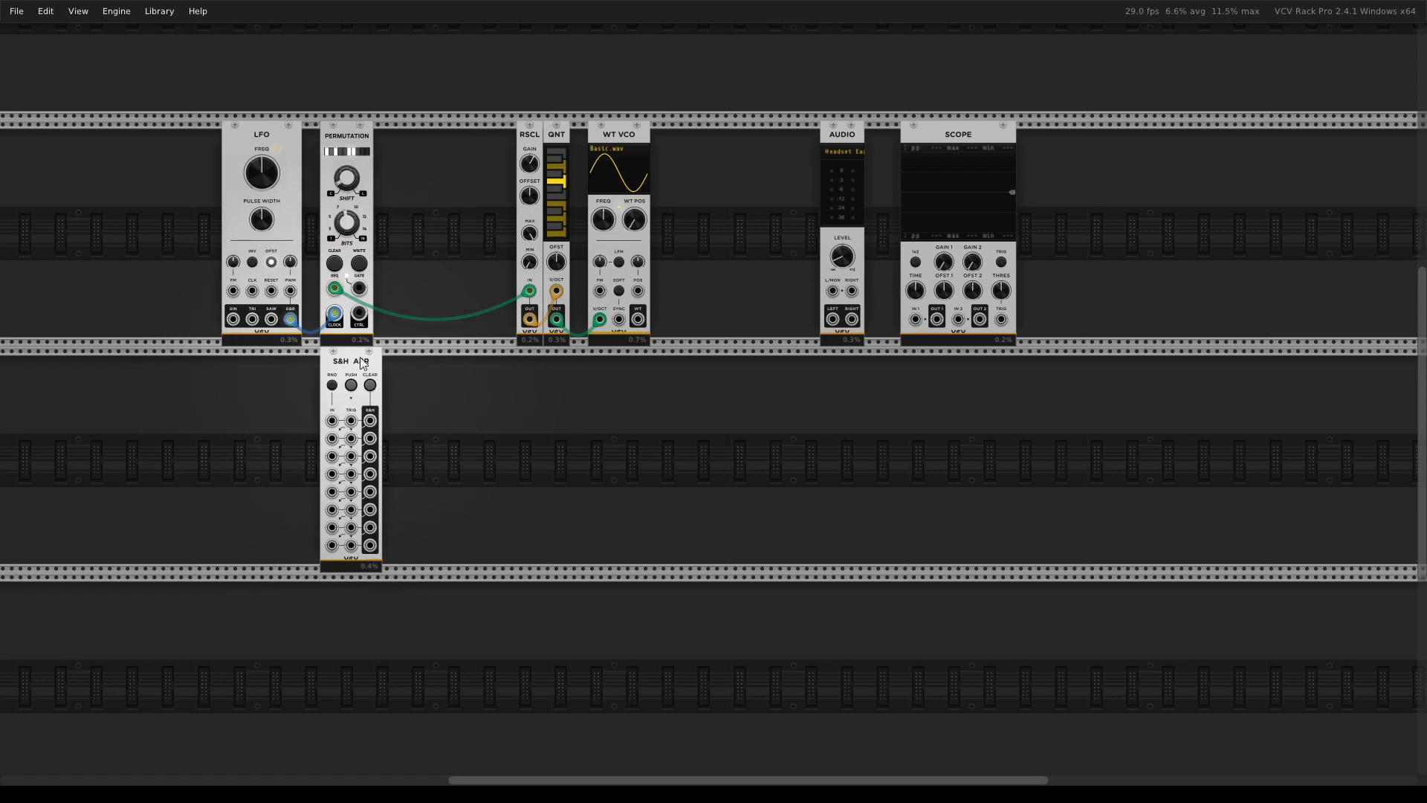
drag(362, 363, 433, 136)
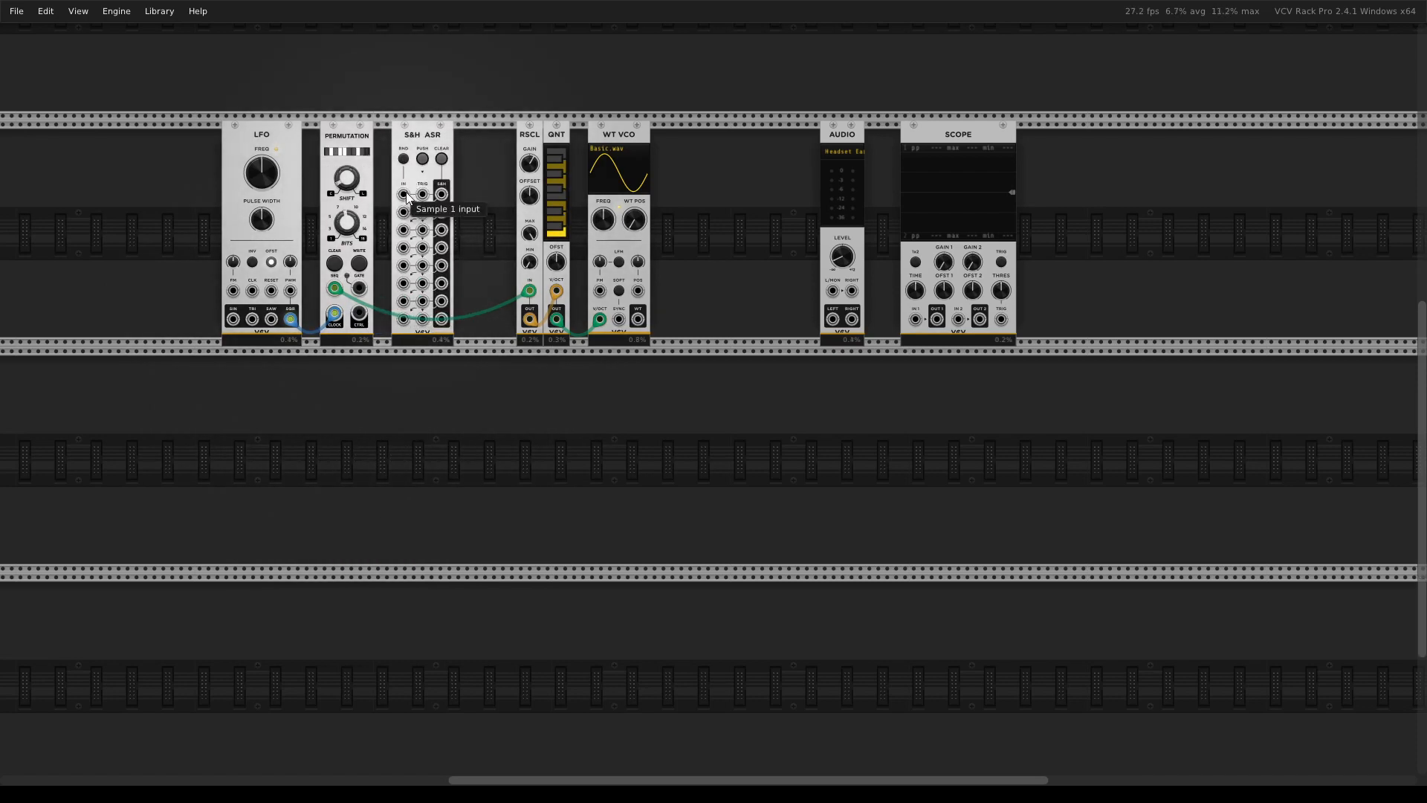
Patch the LFO's SQR output to S&H ASR's first trigger input, and route Permutation's SEQ through its first sample channel into RSCL's input
drag(422, 194, 295, 326)
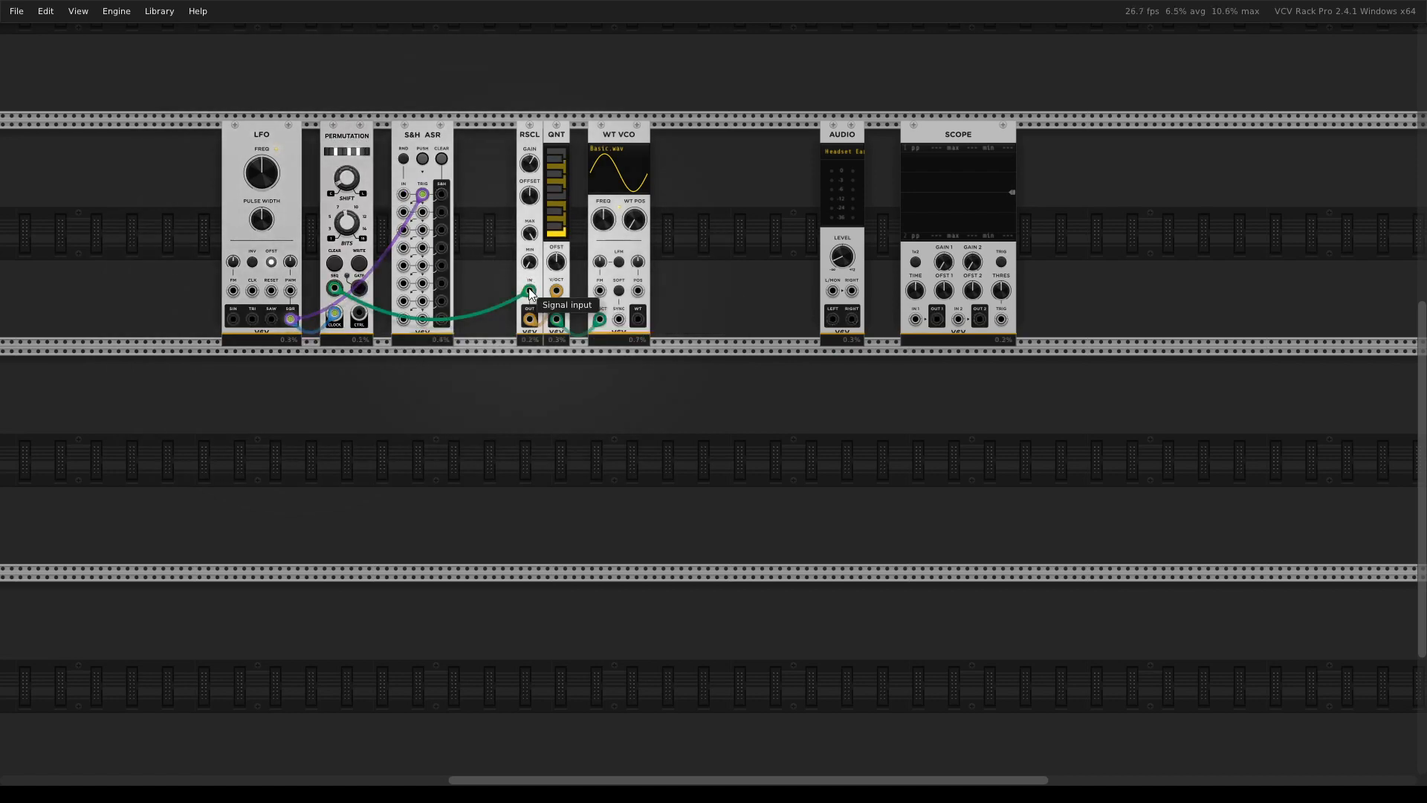
mouse_move(529, 291)
mouse_down()
mouse_move(375, 203)
mouse_move(404, 195)
mouse_move(478, 230)
mouse_move(530, 292)
mouse_up()
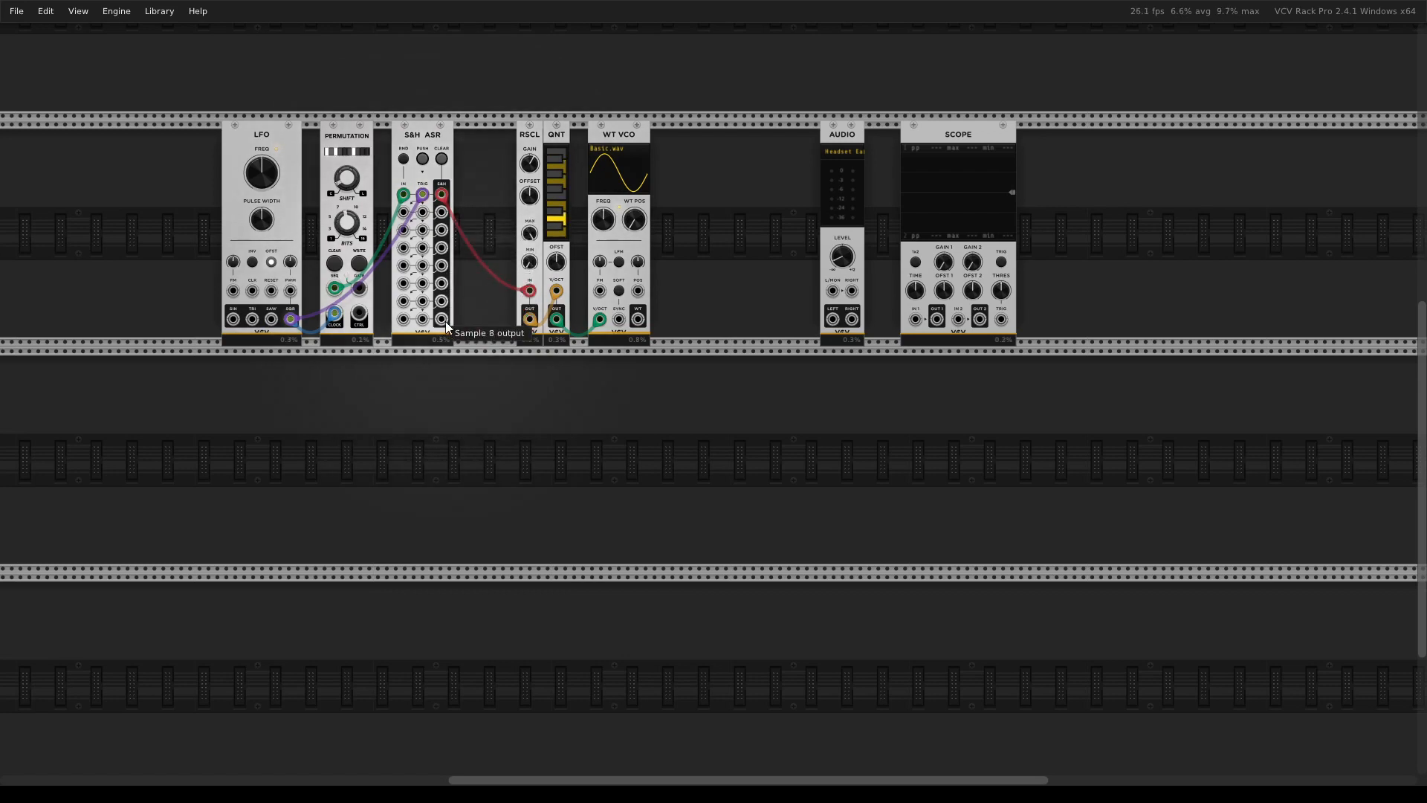
Patch S&H ASR's second and third sample outputs to the Scope's first and second inputs
drag(441, 212, 919, 322)
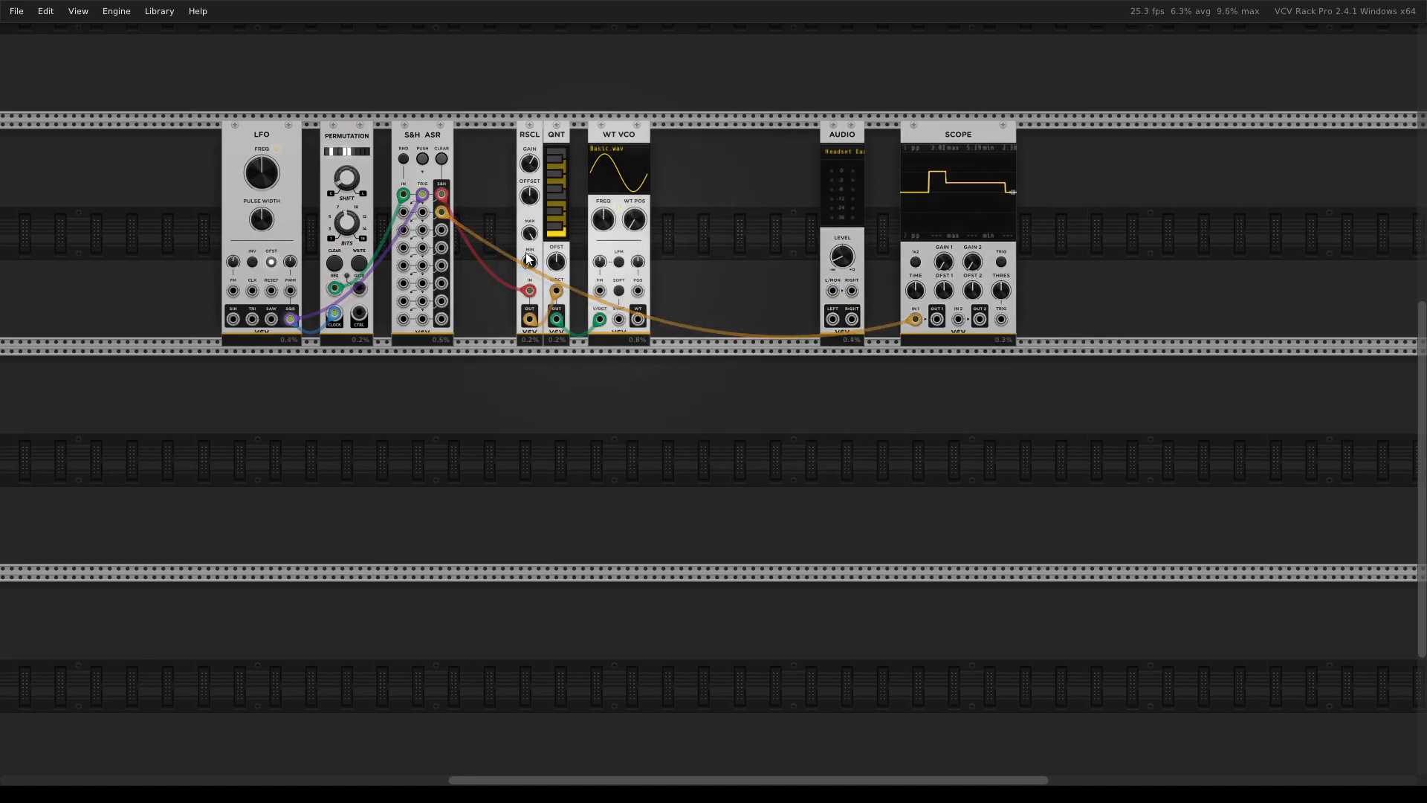
mouse_move(441, 230)
mouse_down()
mouse_move(836, 314)
mouse_move(969, 323)
mouse_move(958, 320)
mouse_up()
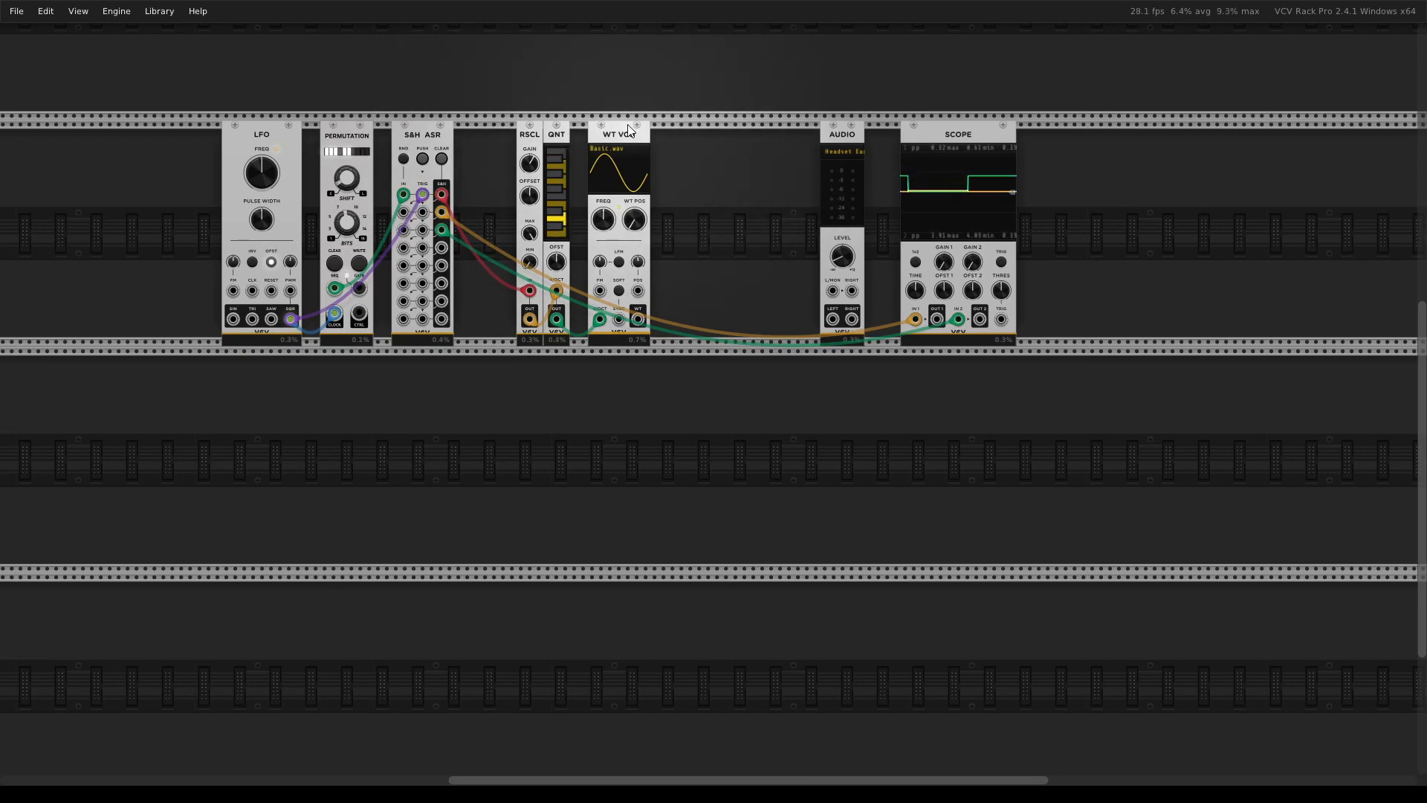
Move the WT VCO flush against QNT, then duplicate RSCL, QNT and WT VCO with cables into the row below
drag(628, 130, 600, 128)
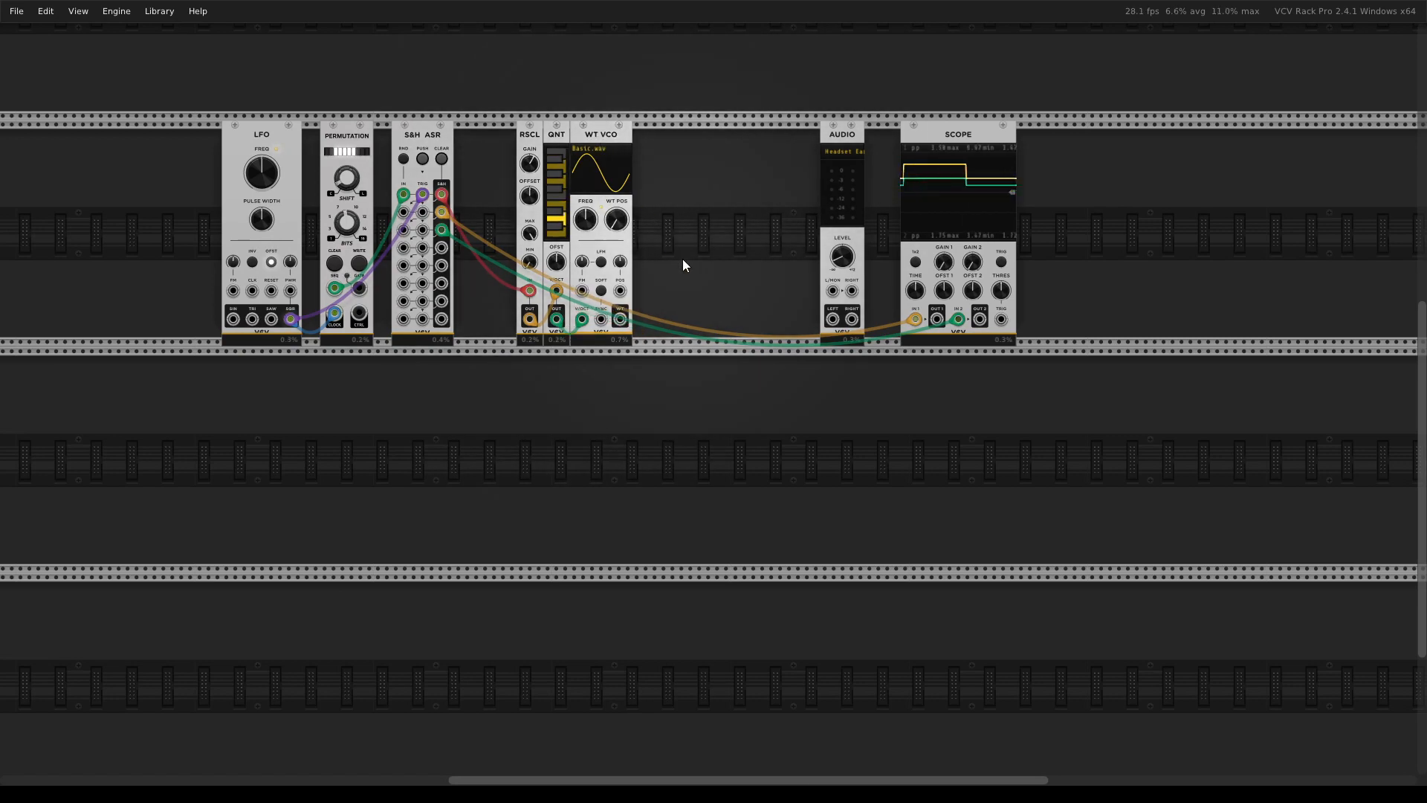
drag(686, 257, 529, 136)
right_click(529, 136)
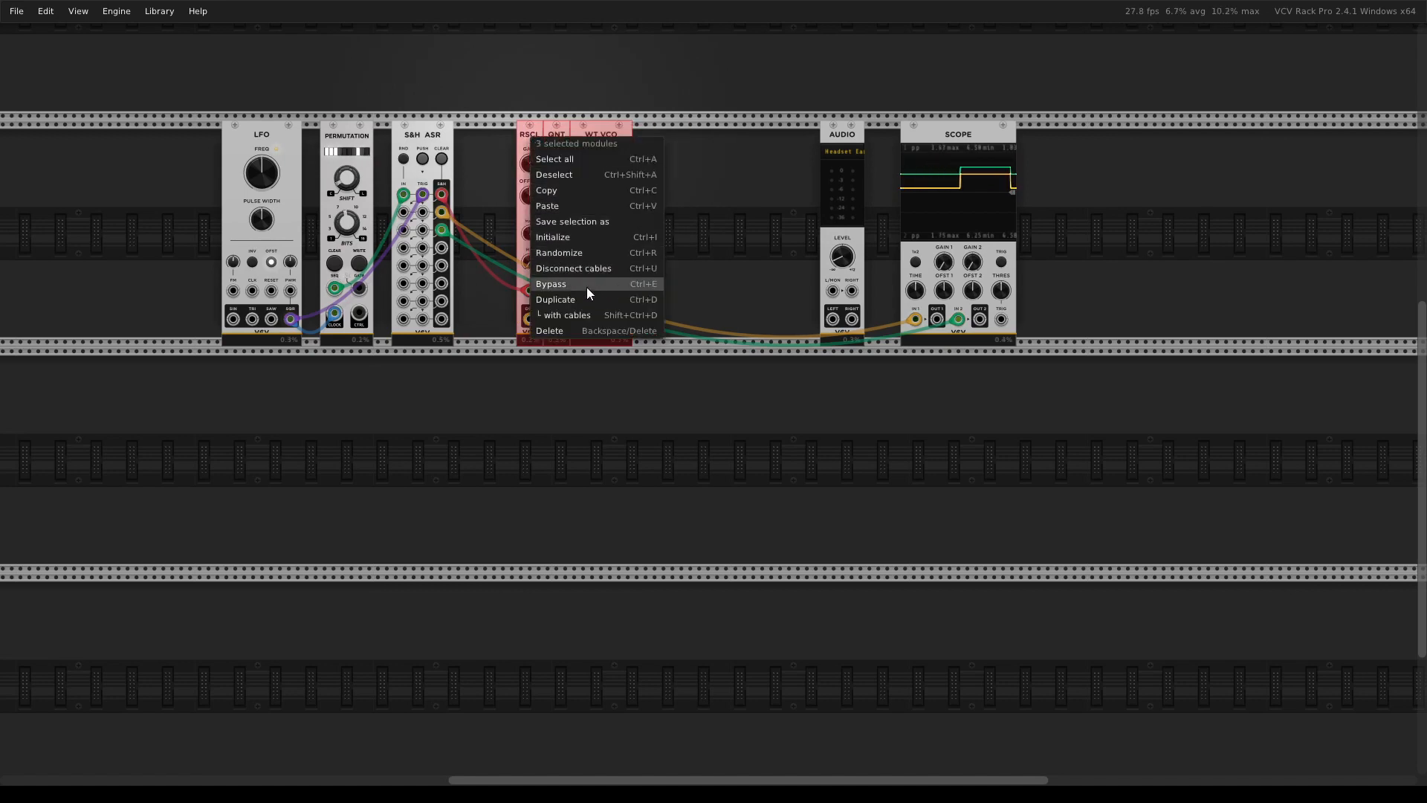
click(592, 315)
drag(663, 162, 546, 389)
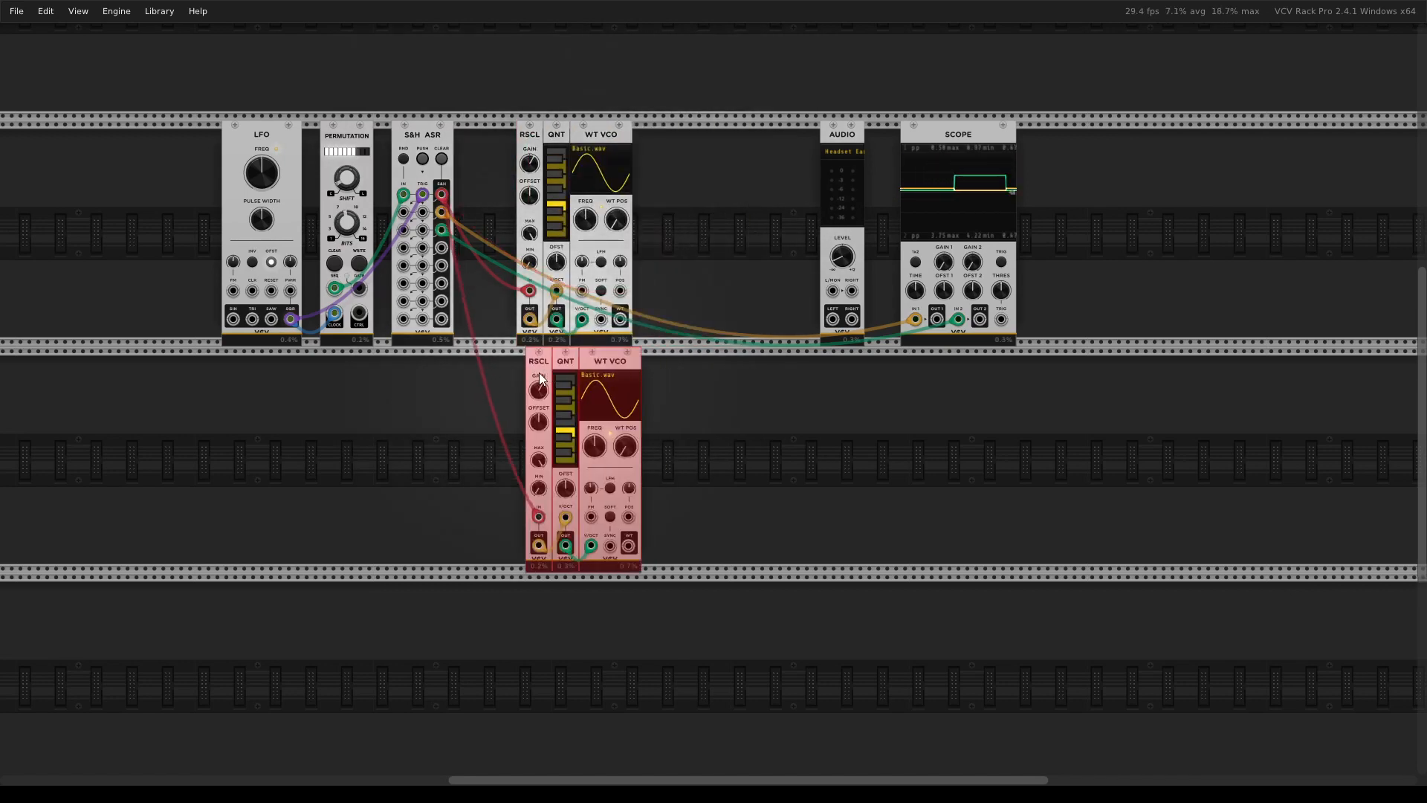
Duplicate the lower RSCL, QNT and WT VCO without cables into the third row, and feed both copies' RSCL inputs from S&H ASR samples 2 and 3
right_click(588, 359)
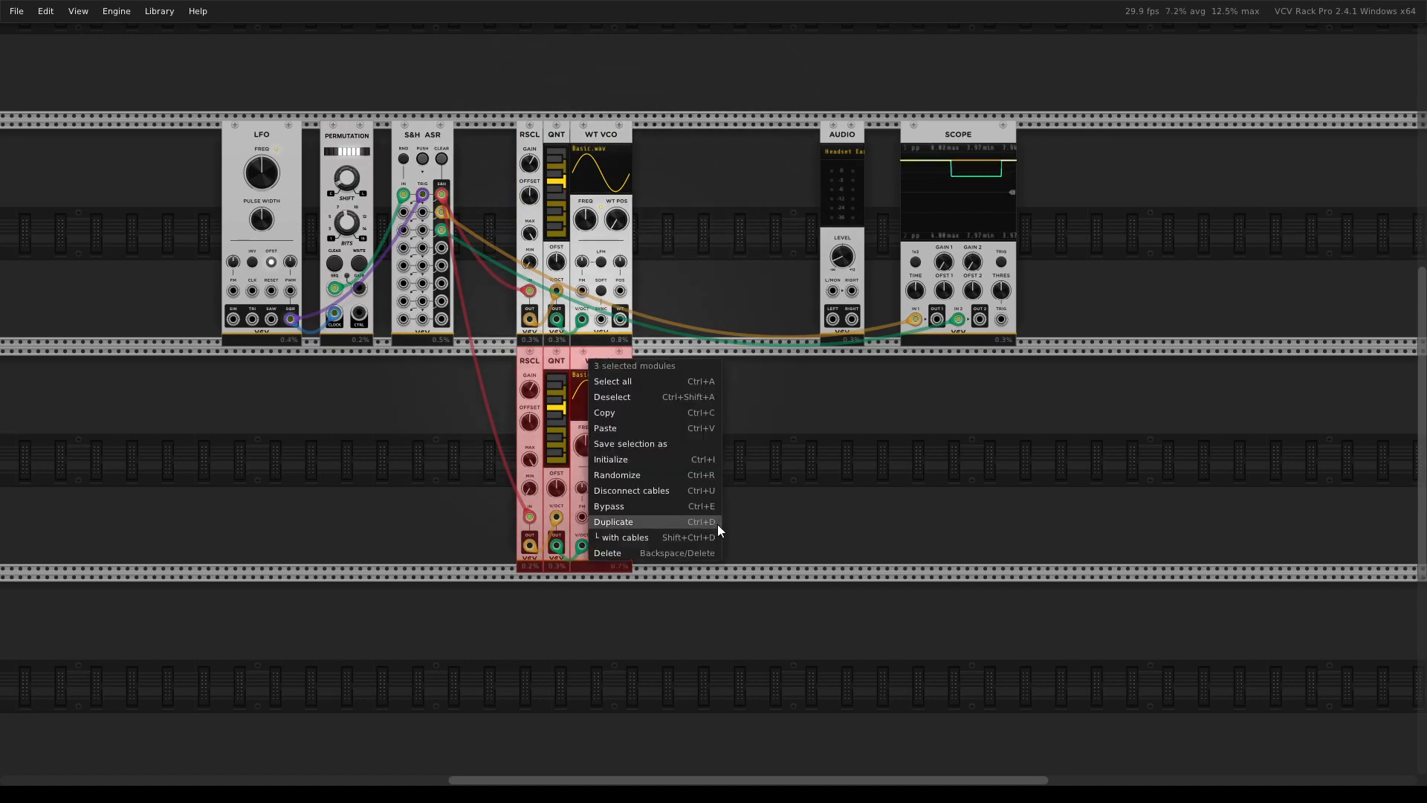
click(654, 524)
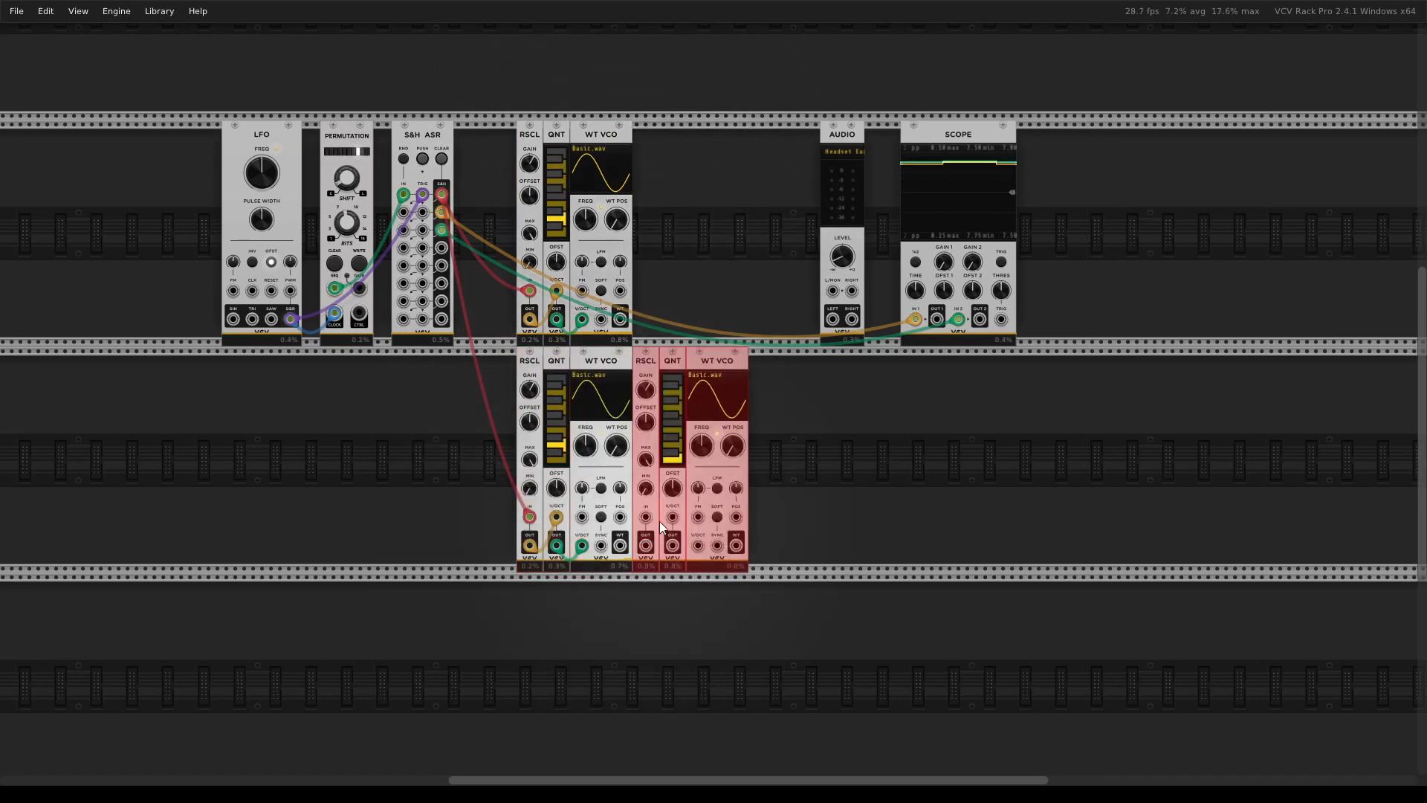
drag(646, 360, 524, 610)
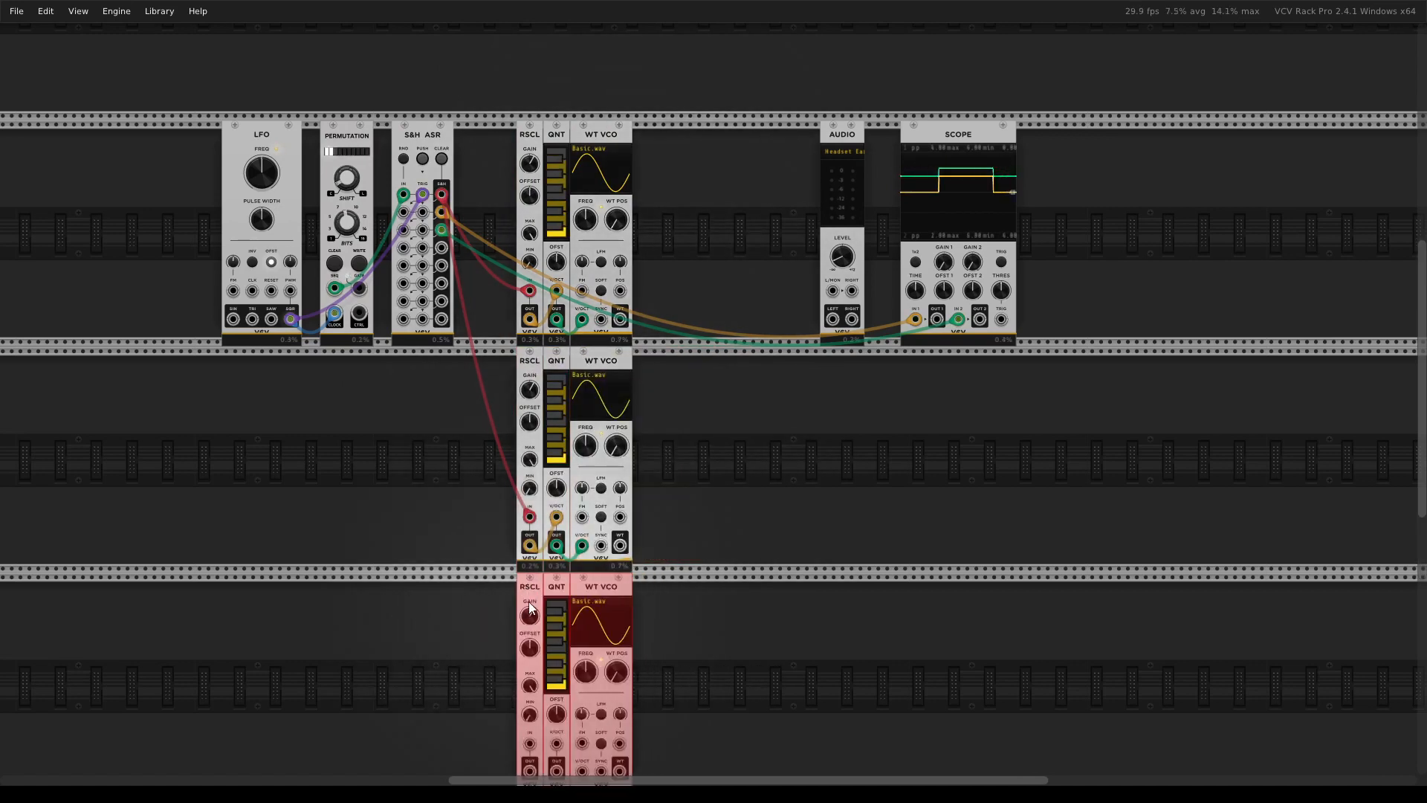
click(725, 567)
drag(532, 751, 444, 208)
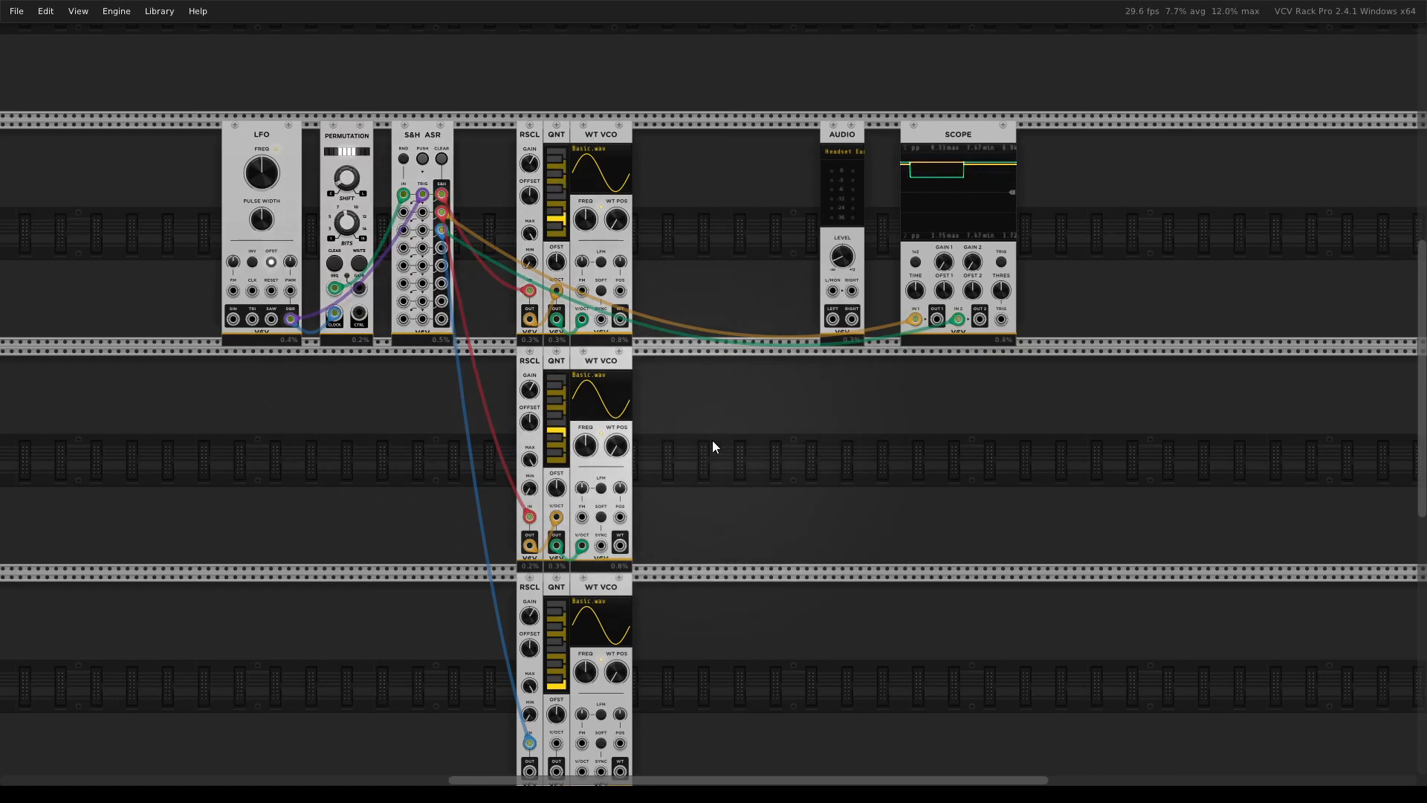
Add a VCA MIX module, found by searching "mixer" within the VCV brand, and place it between the top WT VCO and AUDIO
drag(712, 440, 624, 404)
right_click(704, 394)
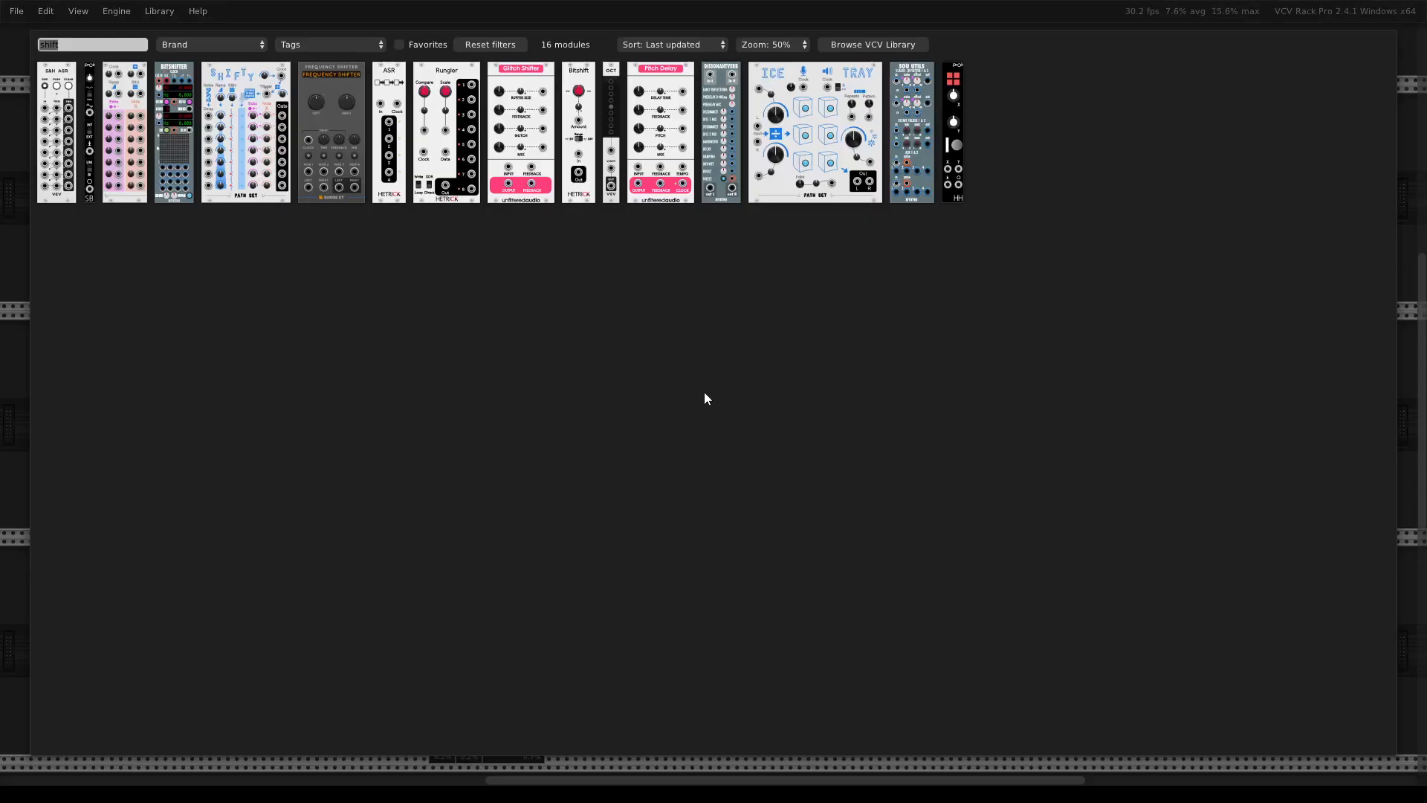
text(mixer)
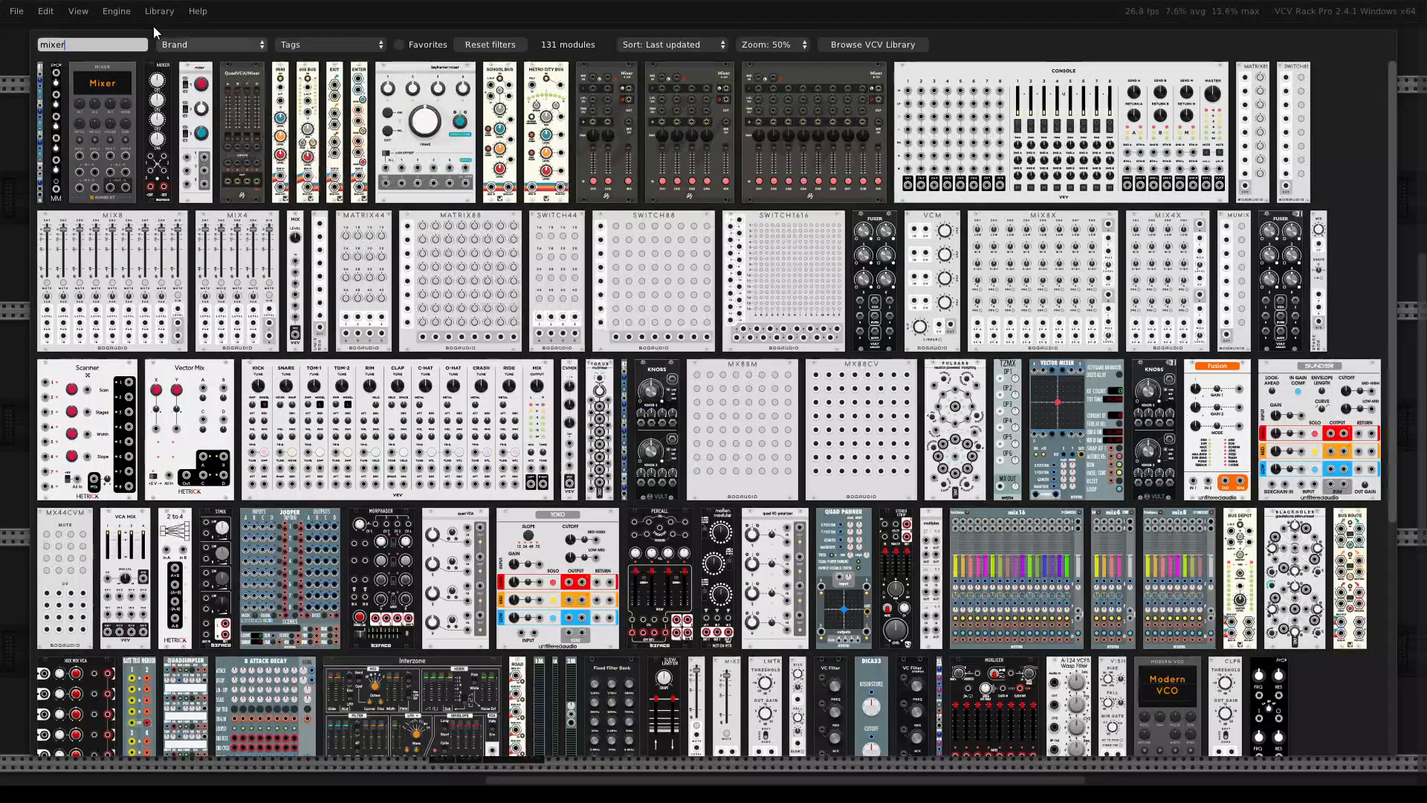
click(197, 45)
click(193, 509)
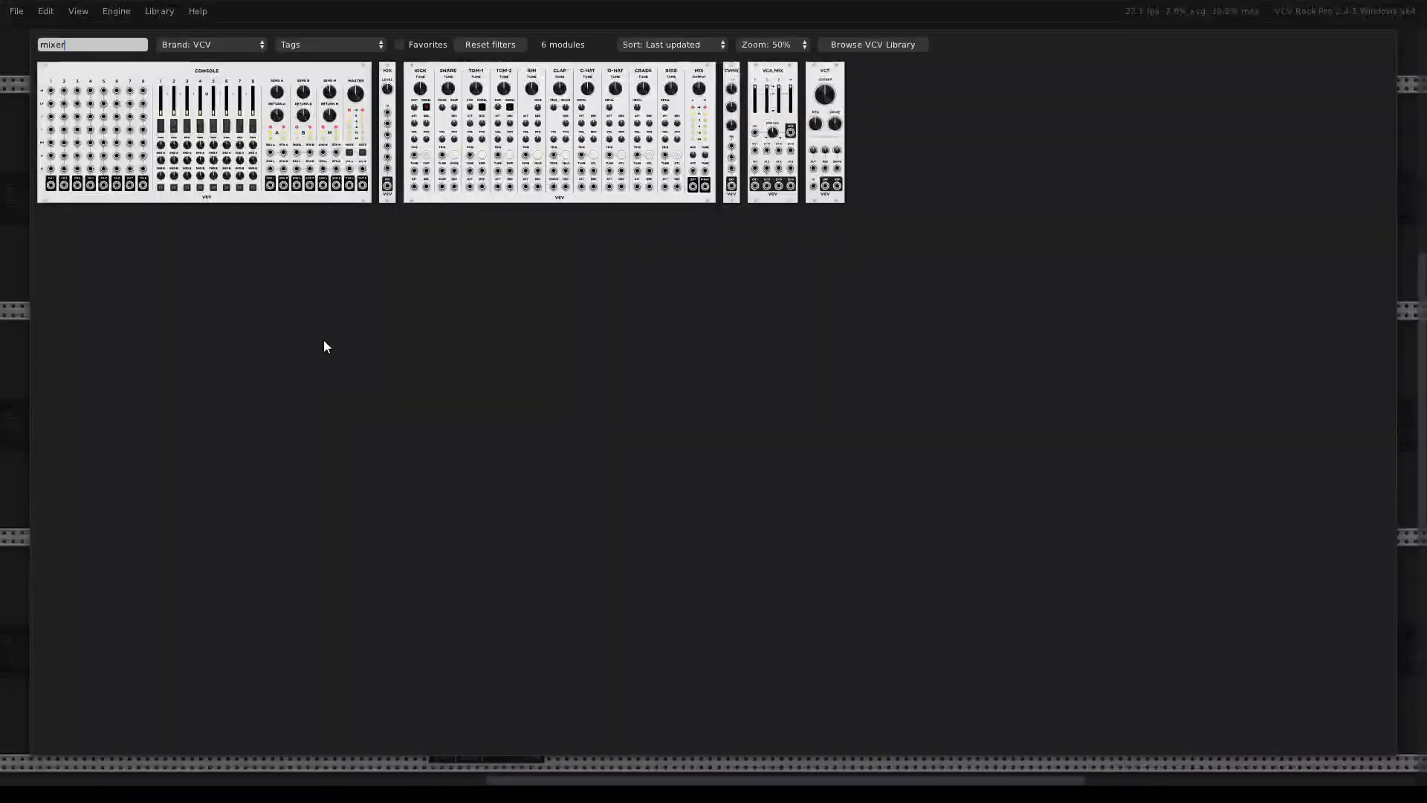
click(772, 127)
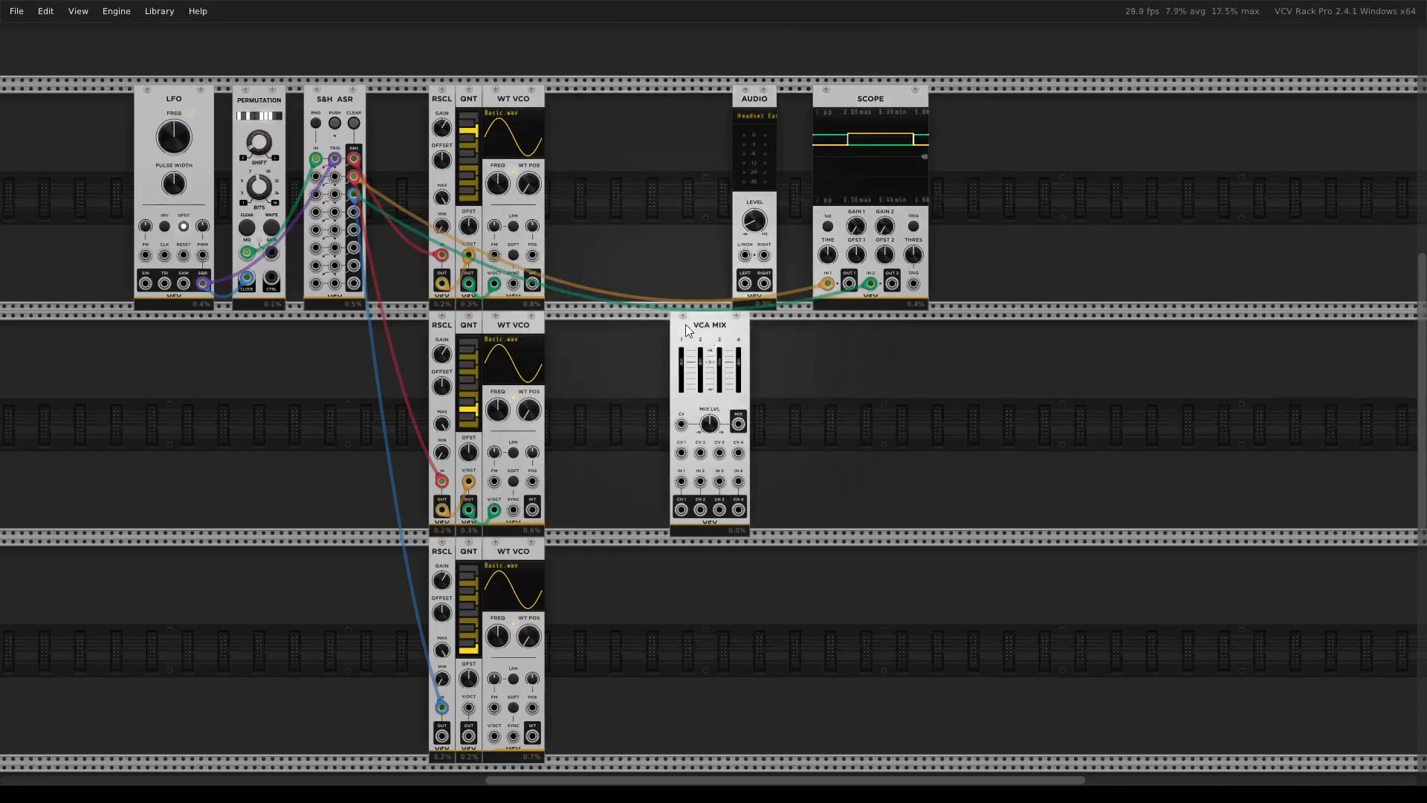
drag(685, 324, 606, 130)
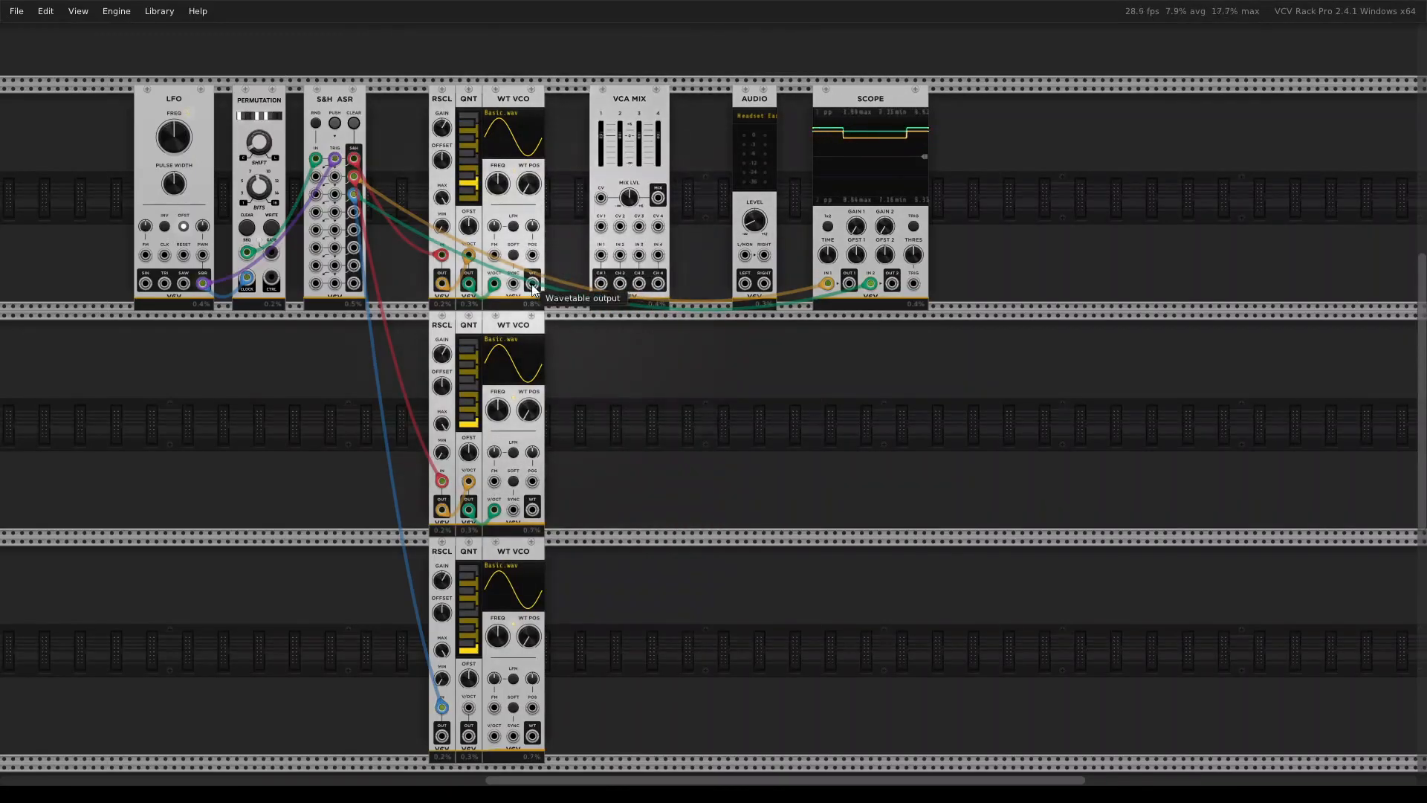
Patch the wavetable outputs of the three WT VCOs into VCA MIX's channel 1, 2 and 3 inputs
drag(532, 284, 601, 255)
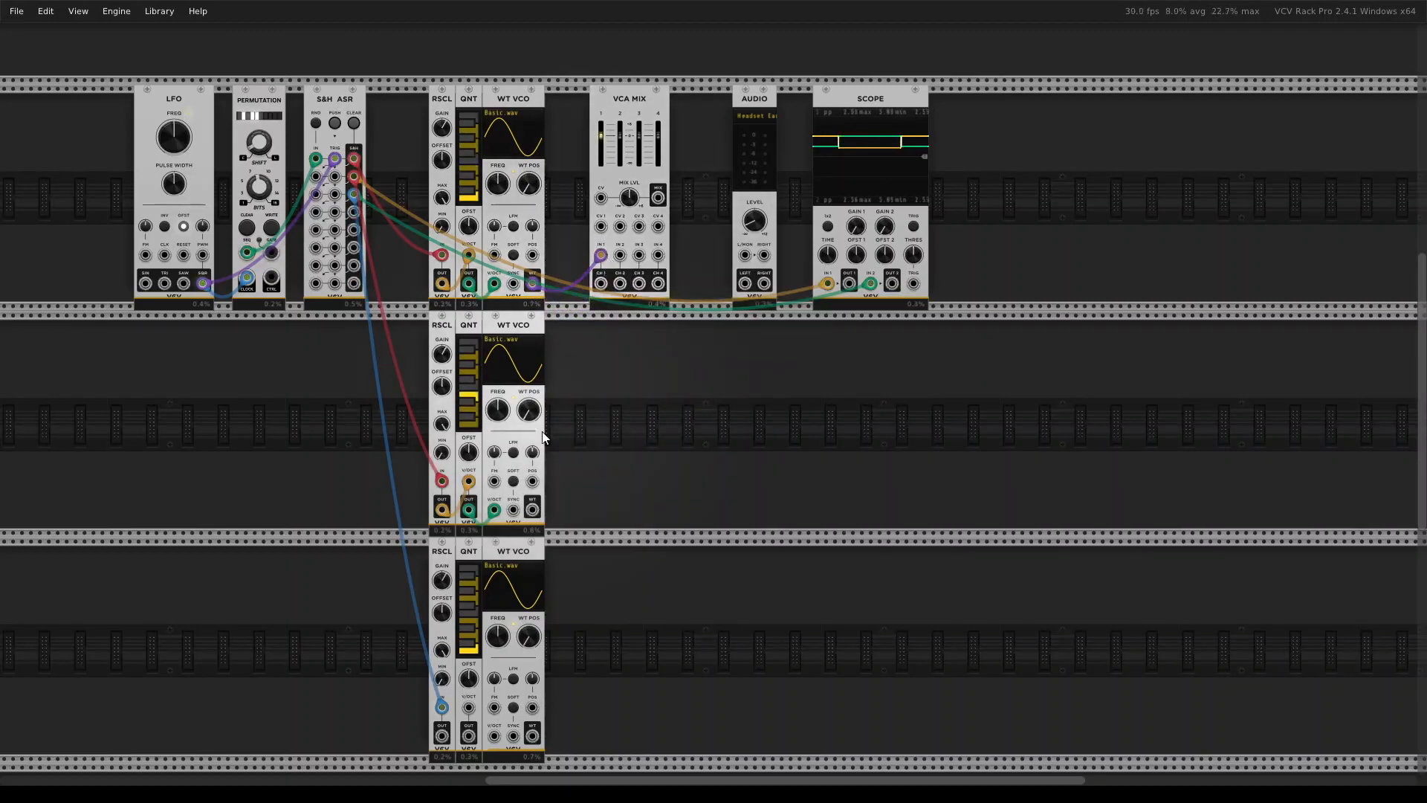
drag(534, 511, 620, 255)
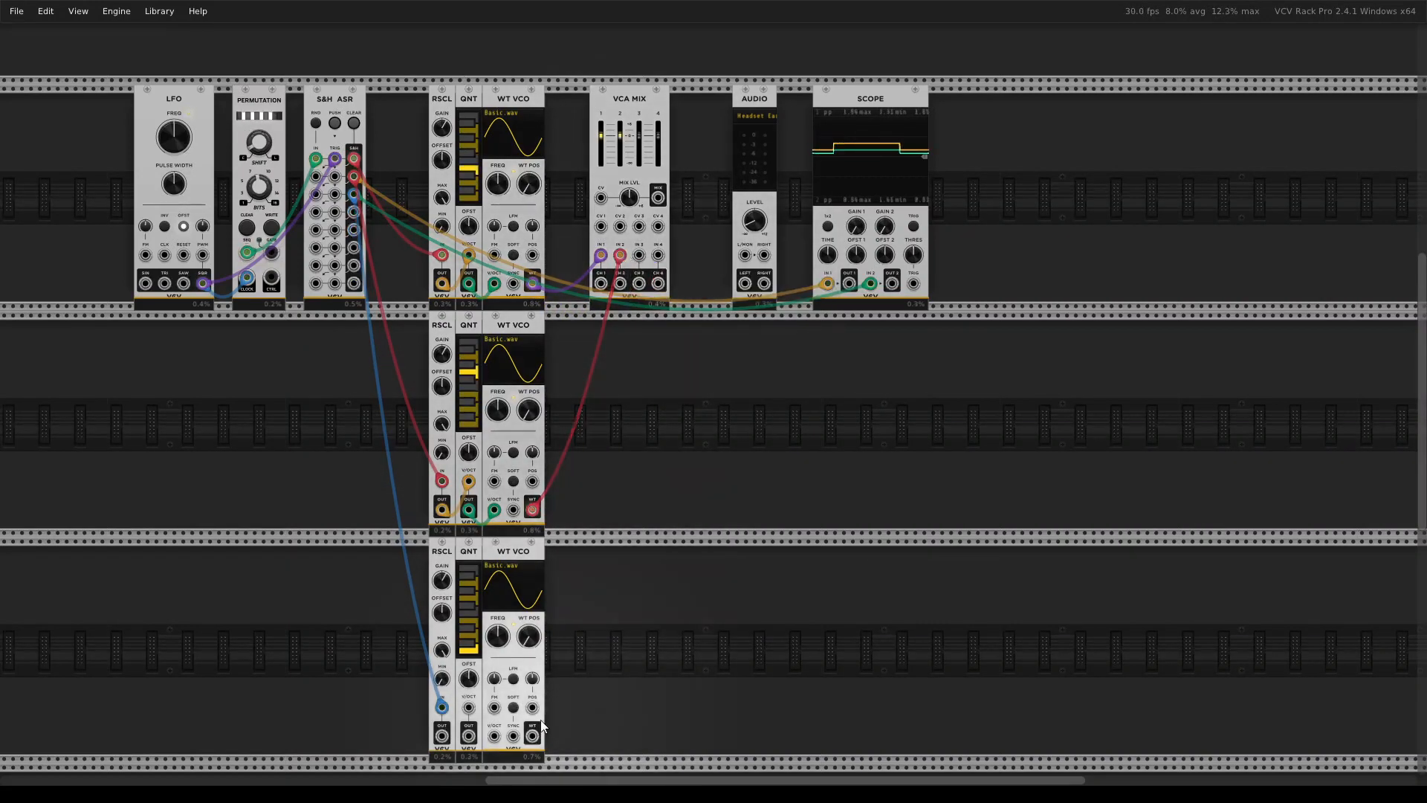
drag(533, 736, 638, 255)
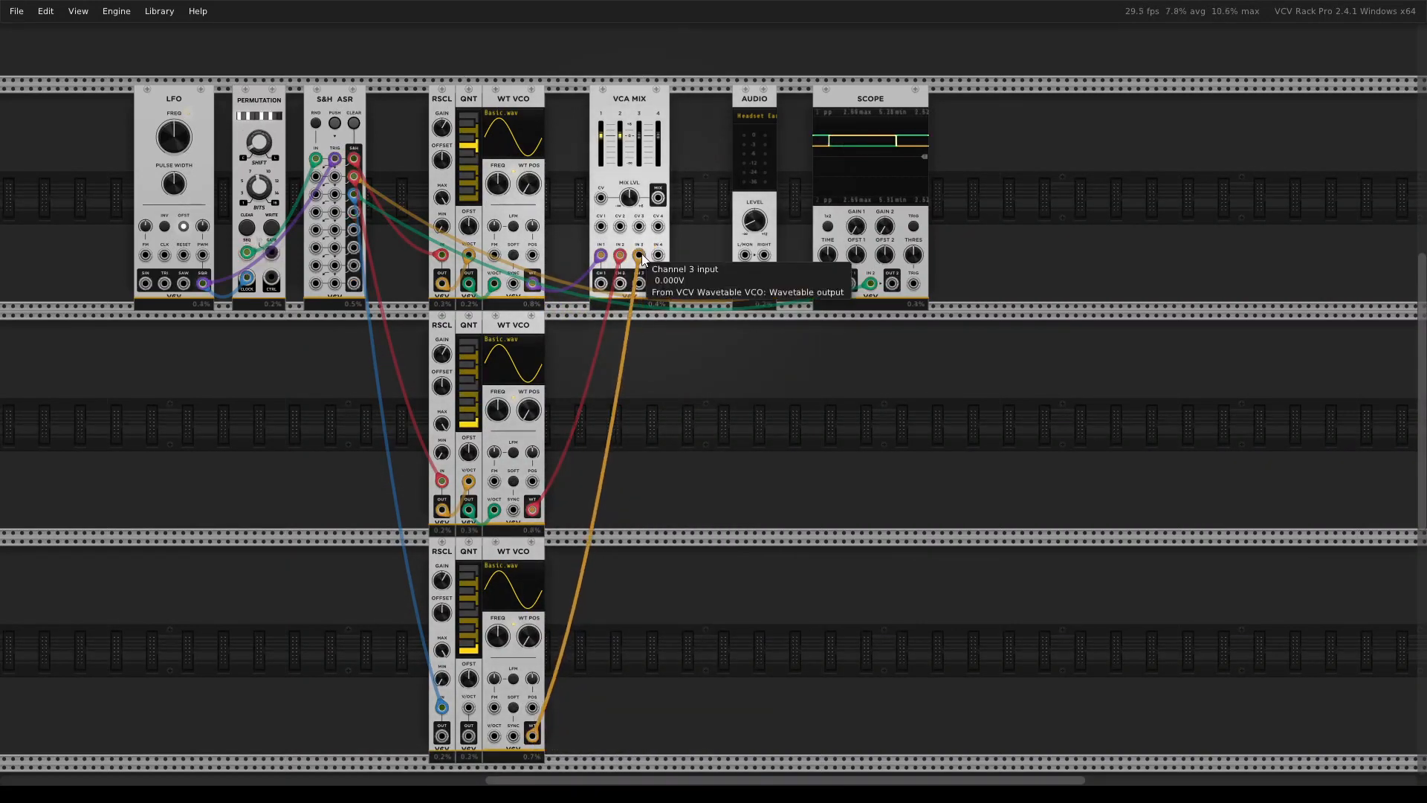
Patch VCA MIX's mix output to AUDIO's left input and lower the mix level slightly
drag(667, 193, 660, 252)
drag(649, 197, 745, 256)
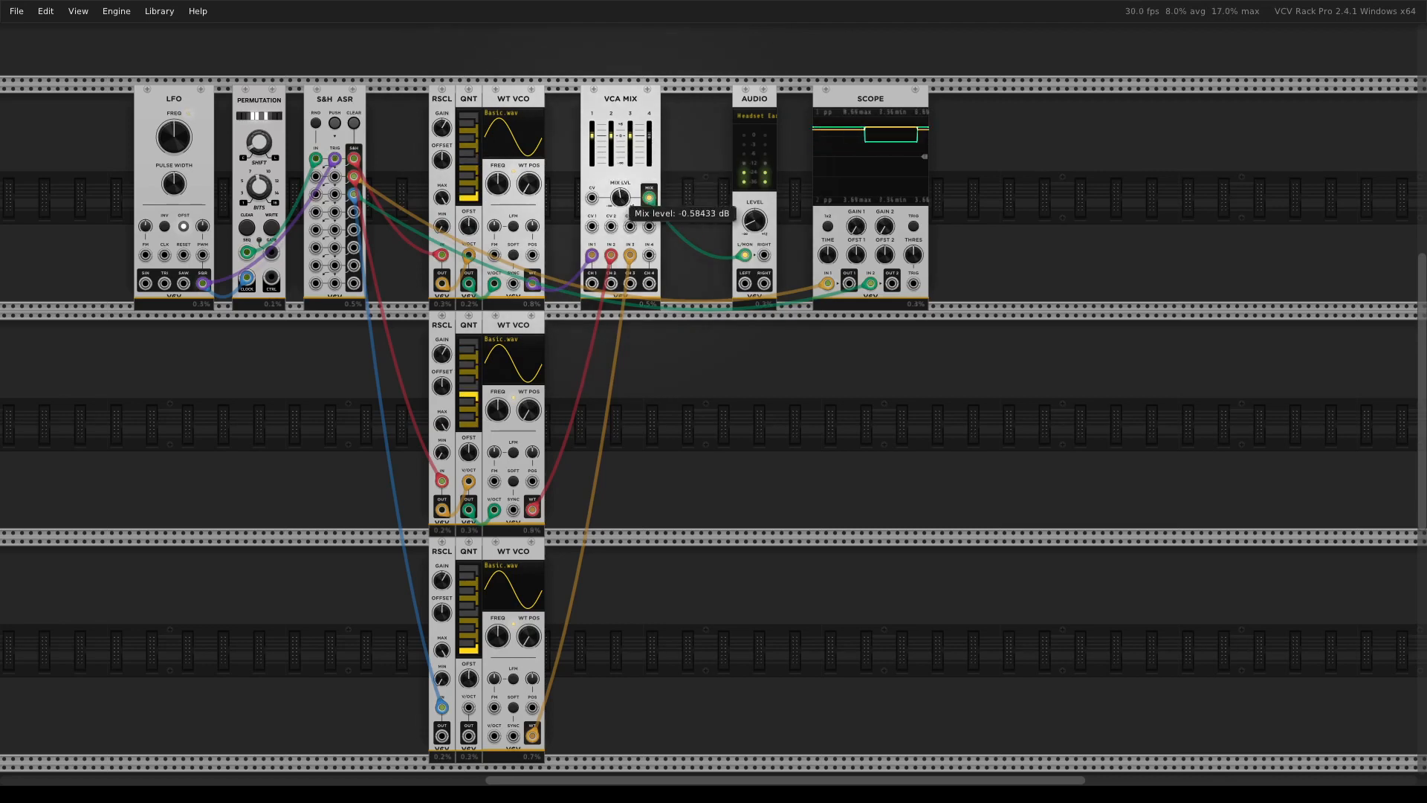
drag(620, 196, 619, 200)
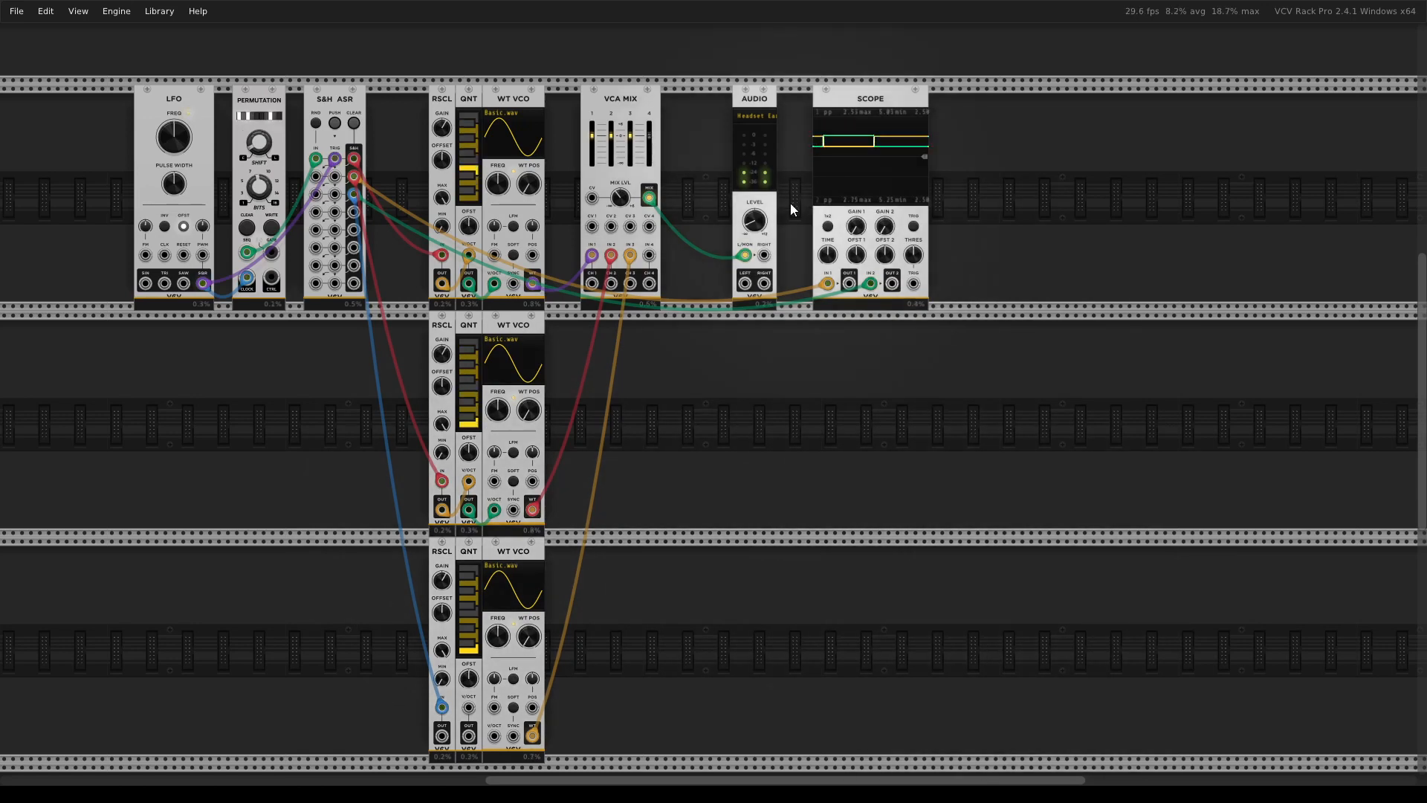
Pack VCA MIX, AUDIO and Scope closer to the top WT VCO, and shift them with all three voice rows away from S&H ASR
drag(617, 99, 600, 99)
drag(763, 99, 691, 101)
drag(846, 96, 757, 91)
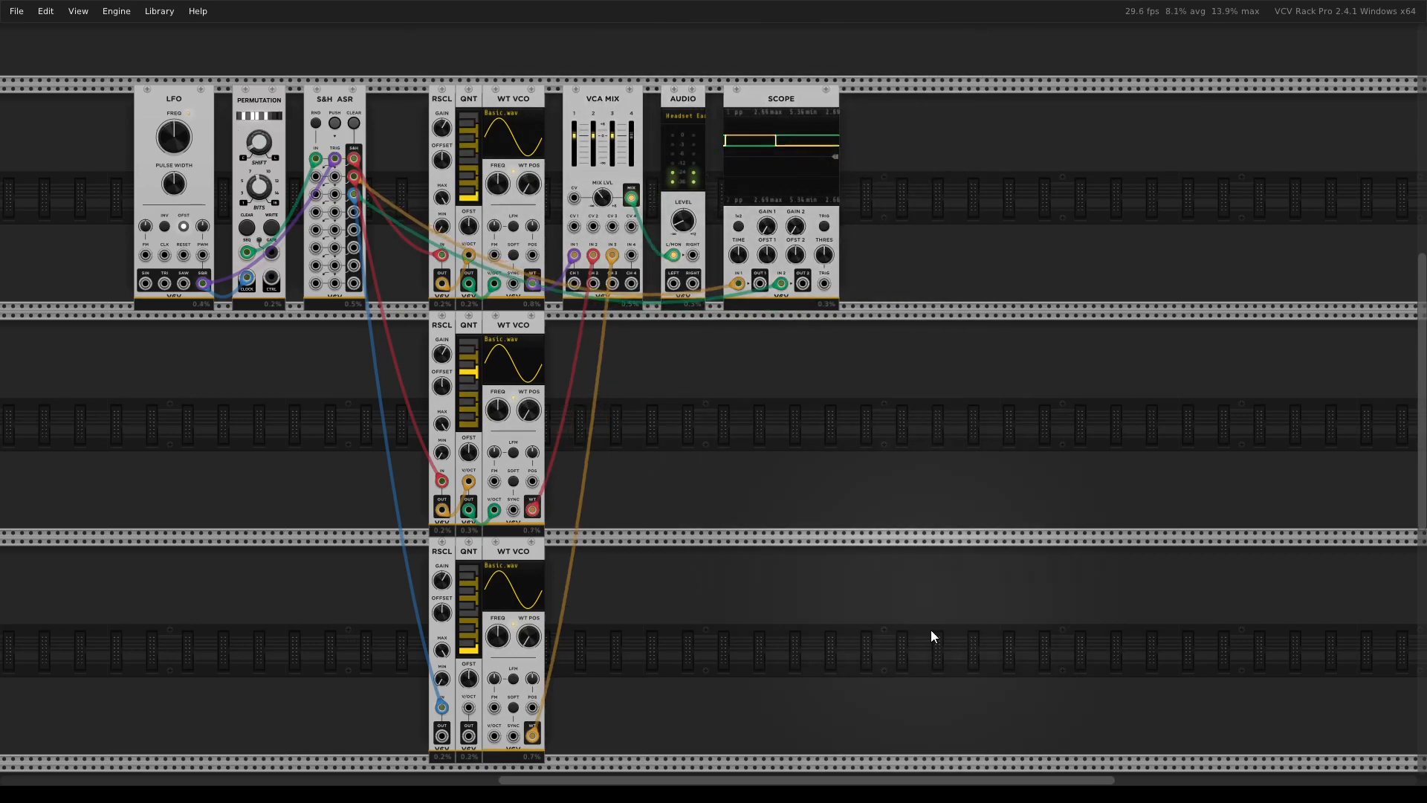
drag(929, 727, 671, 104)
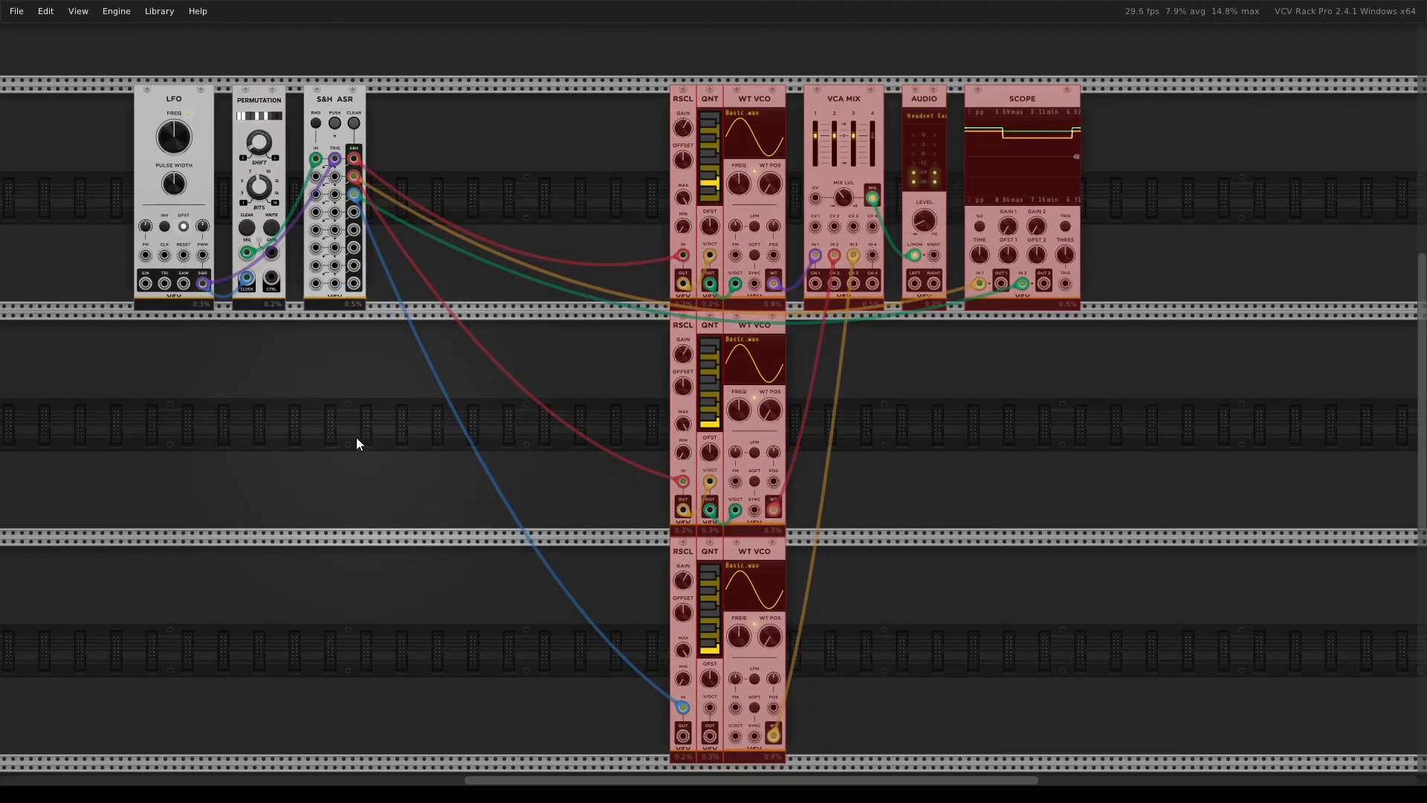
Find Valley's Topograph in the module browser with the search text and brand filter cleared, and place it below S&H ASR
double_click(374, 413)
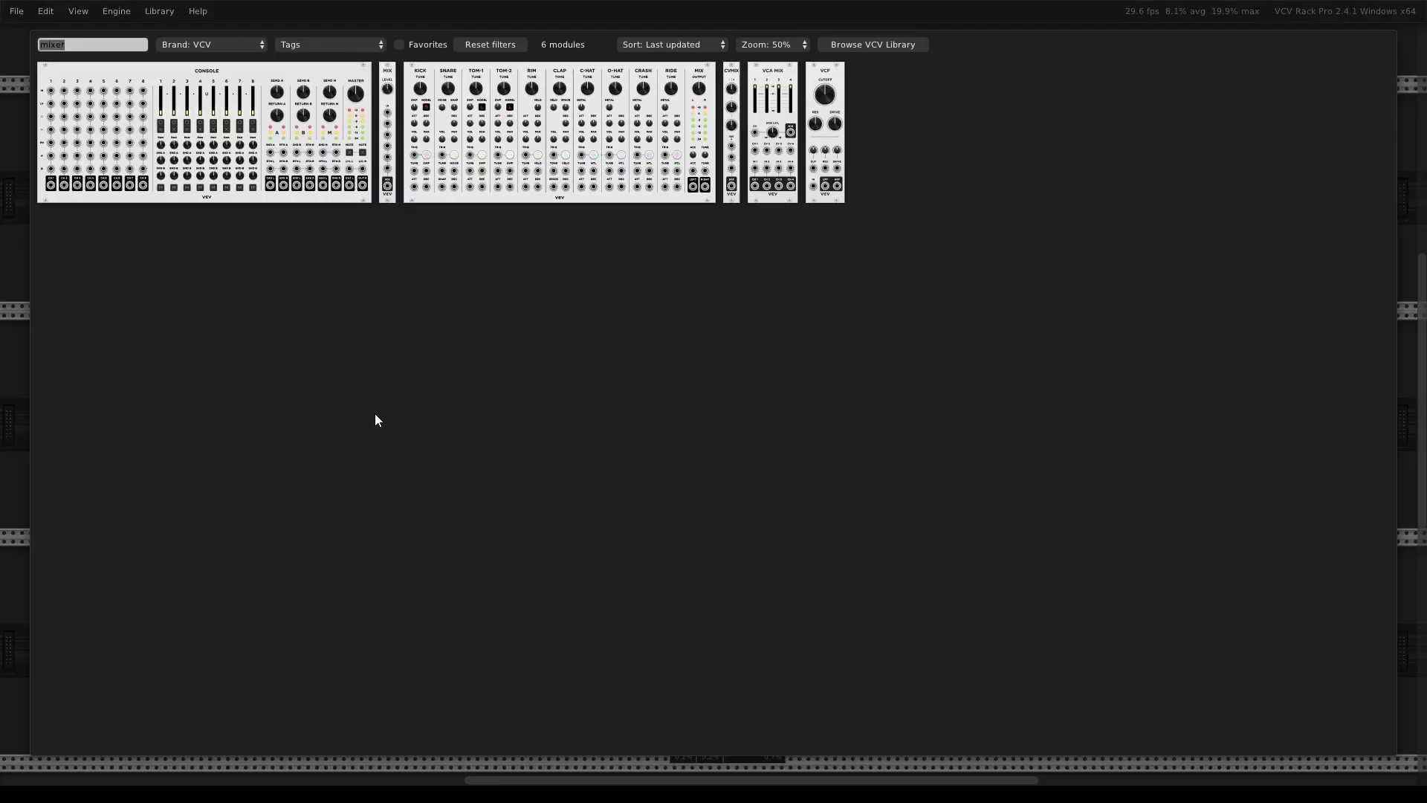
text(log)
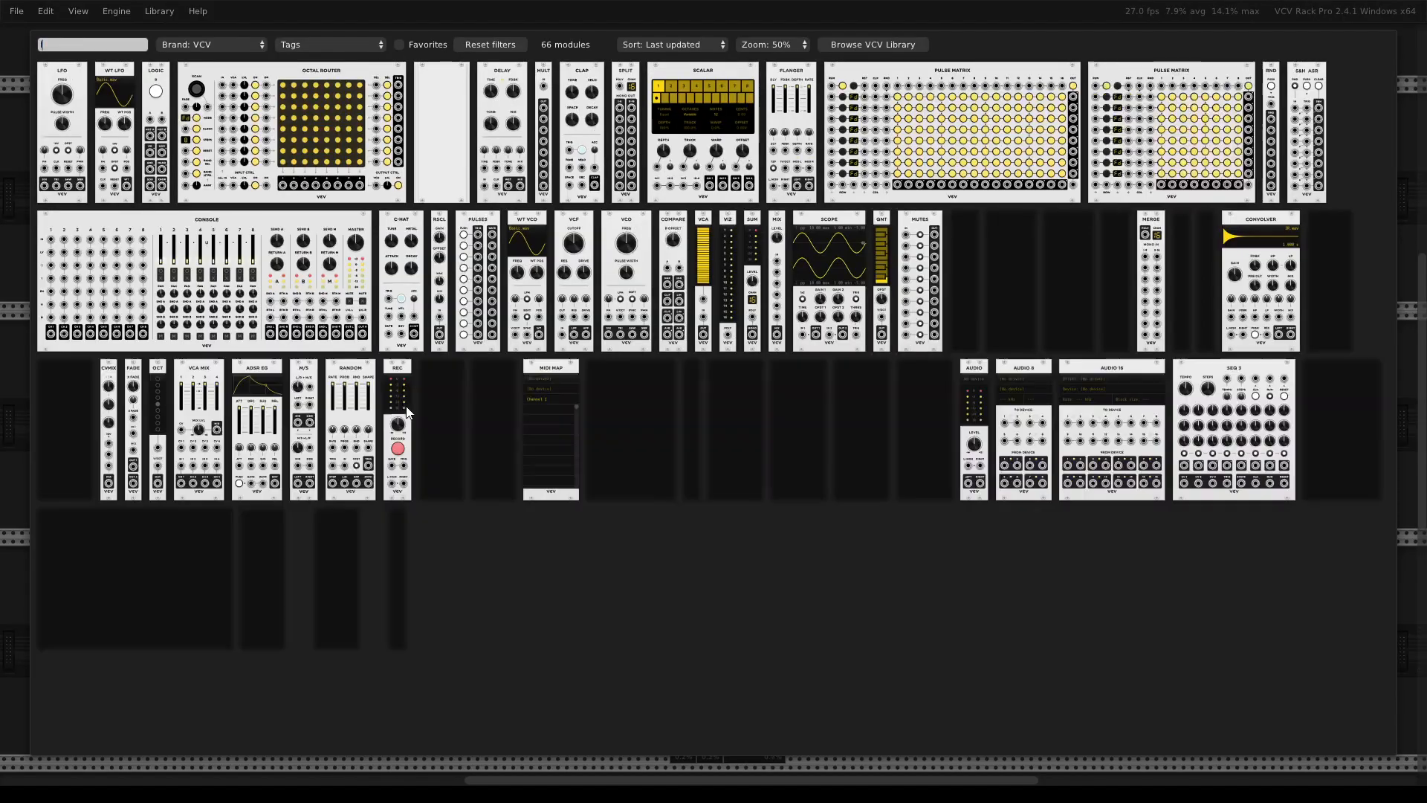
key(BackSpace)
key(BackSpace)
key(BackSpace)
text(top)
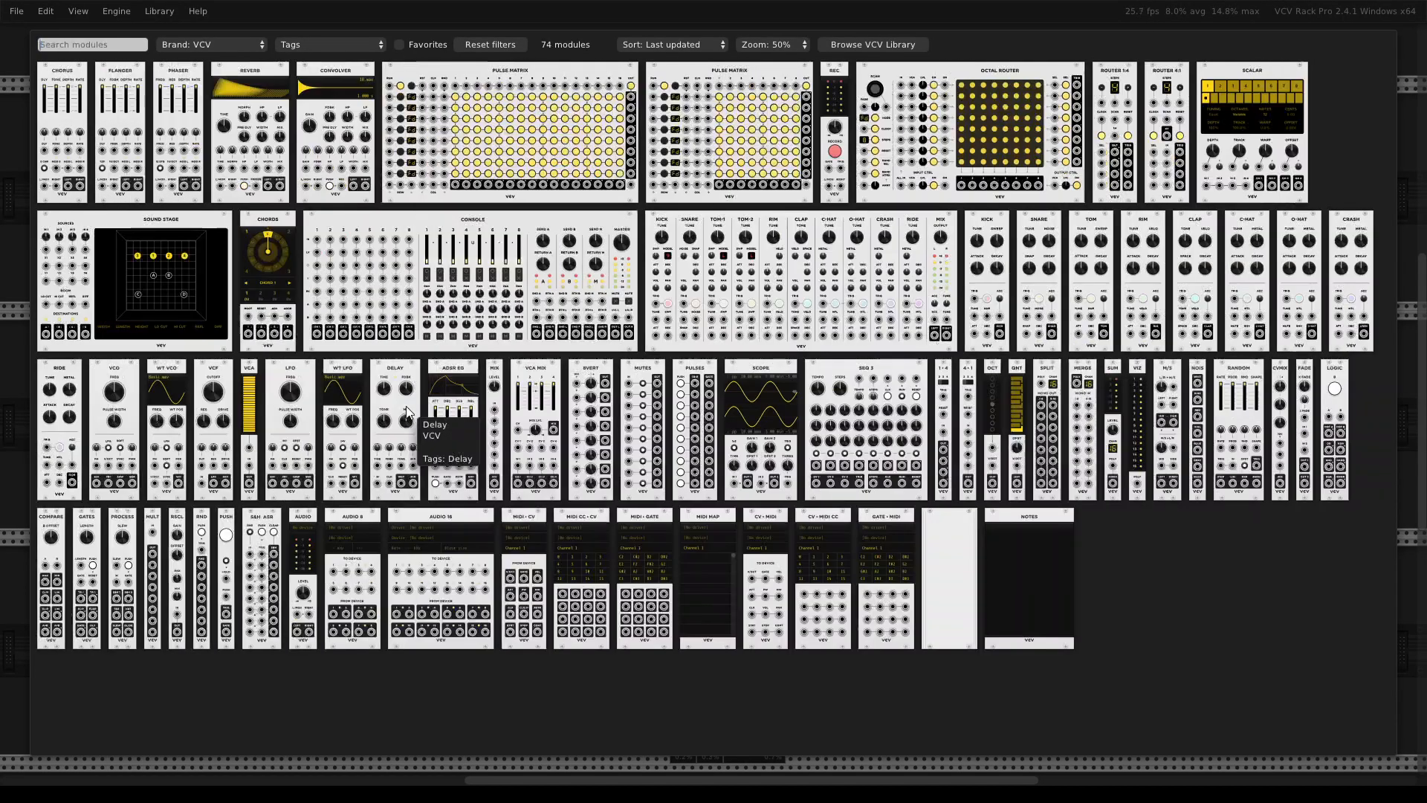
key(BackSpace)
key(BackSpace)
key(BackSpace)
key(BackSpace)
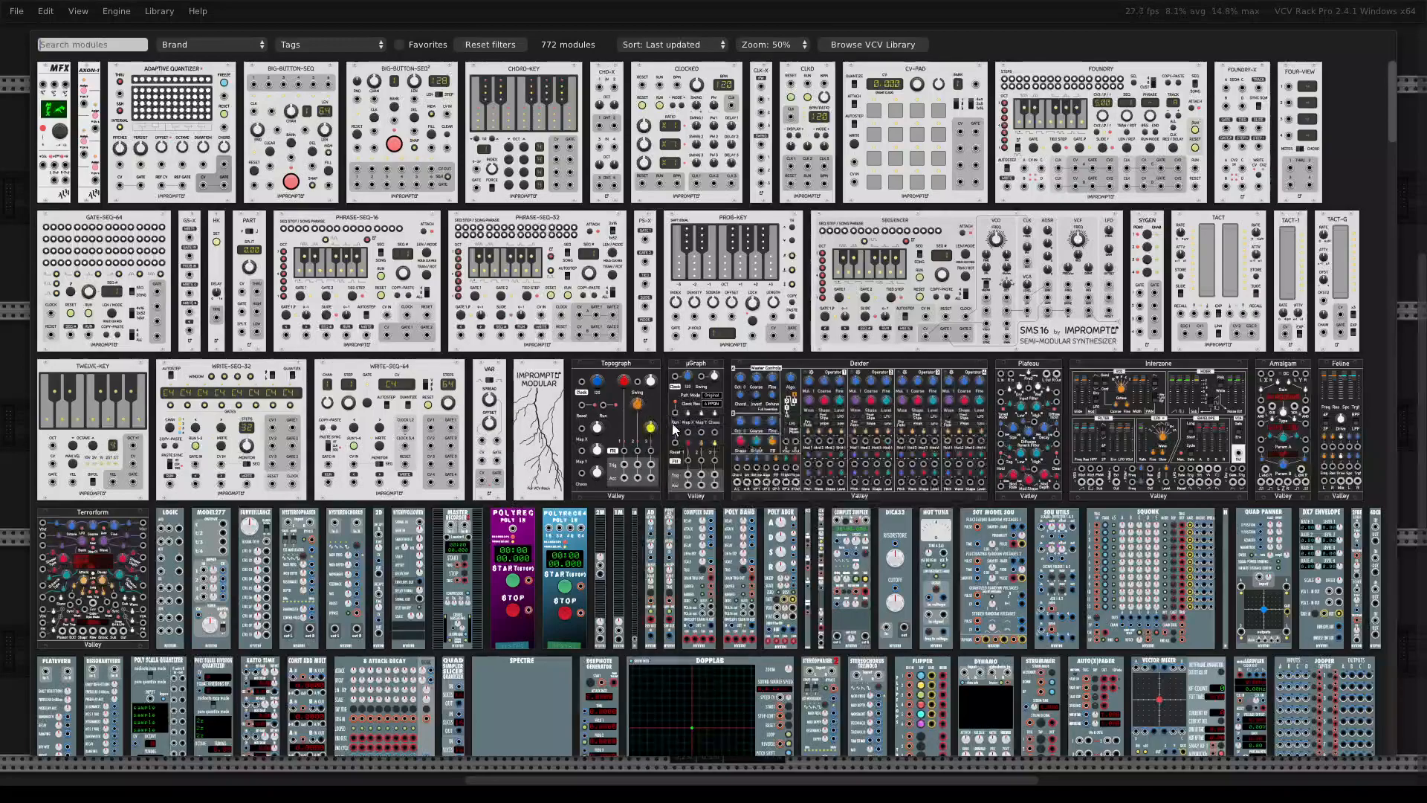
drag(654, 416, 445, 321)
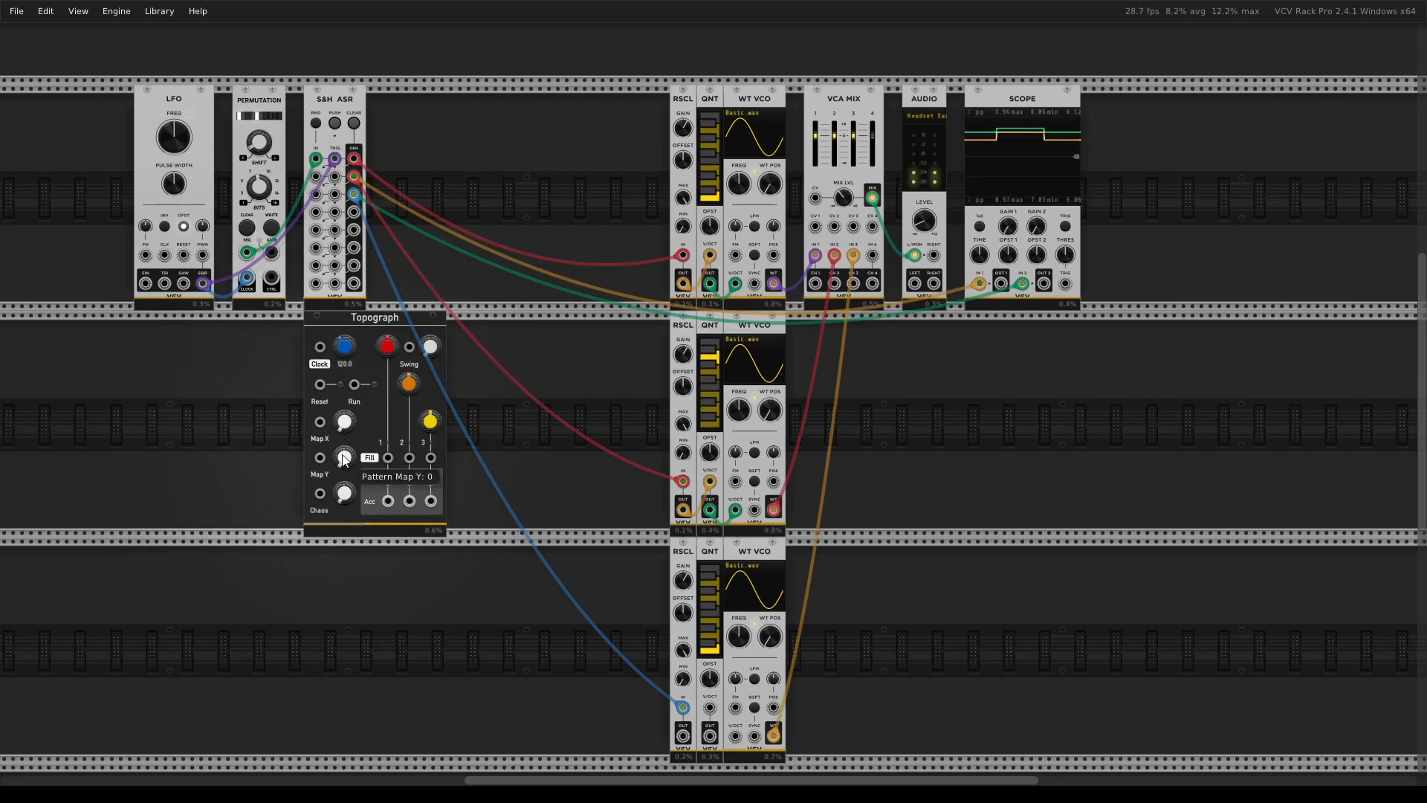
Clock Topograph externally from the LFO's SQR output, switch it to run, and raise the LFO's frequency
drag(345, 421, 342, 356)
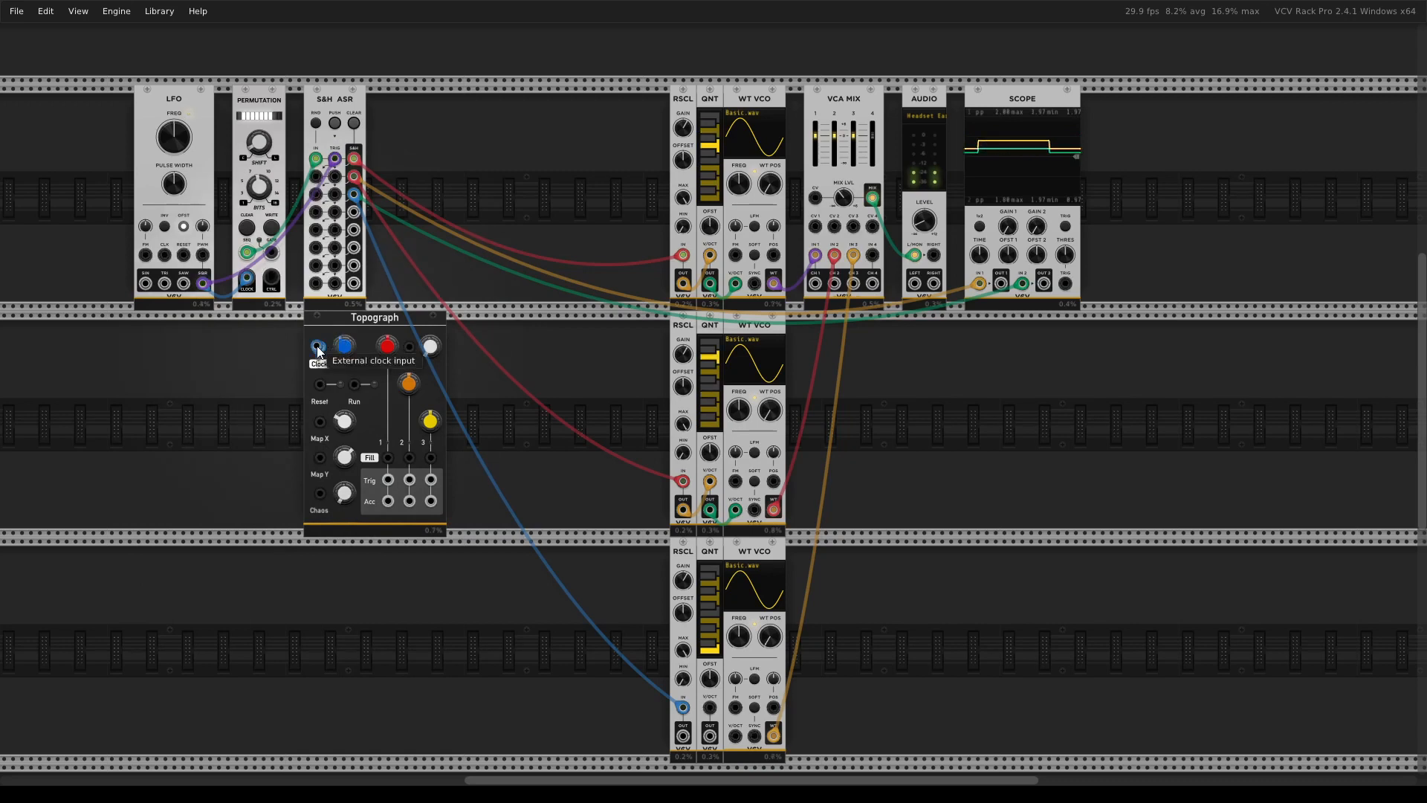
drag(320, 347, 200, 288)
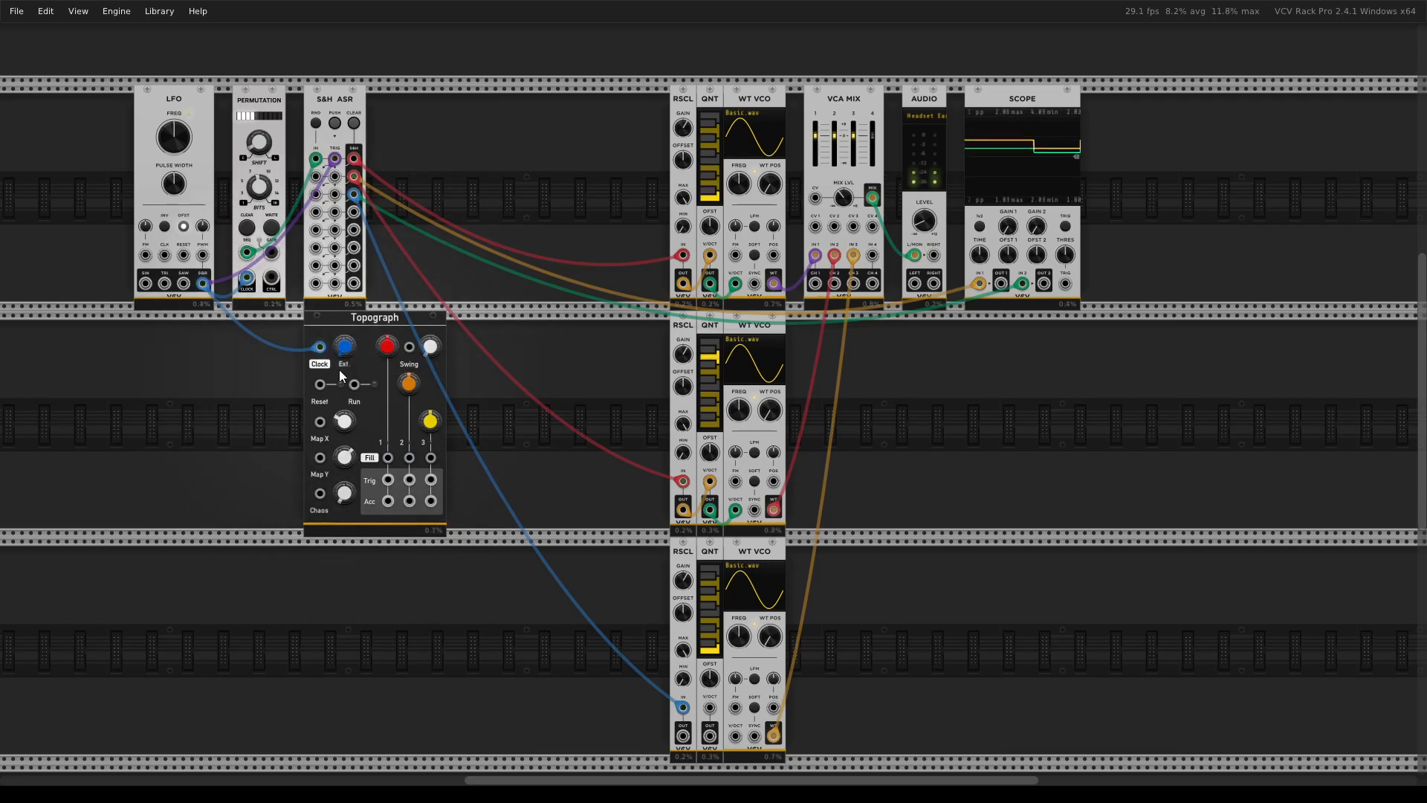
click(374, 385)
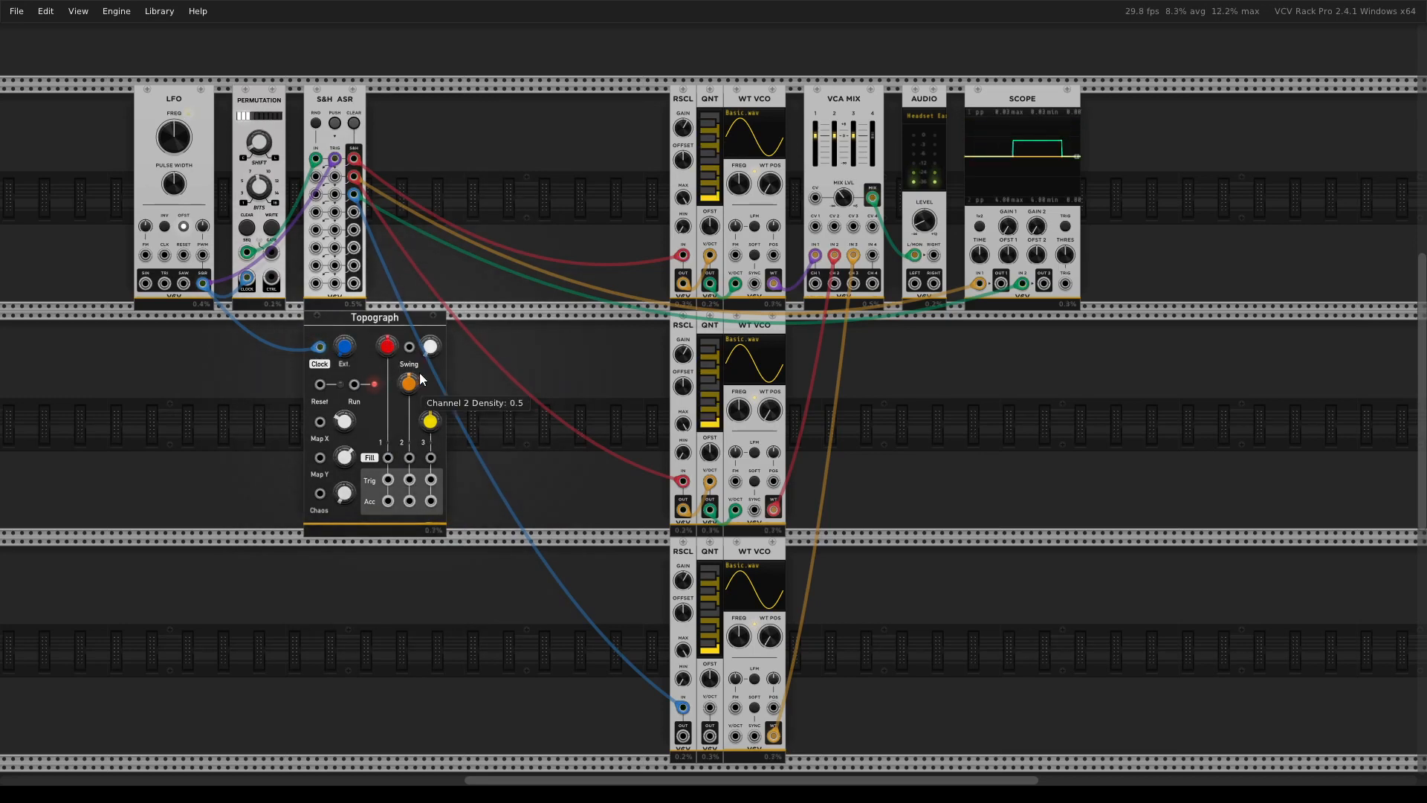
drag(173, 137, 173, 123)
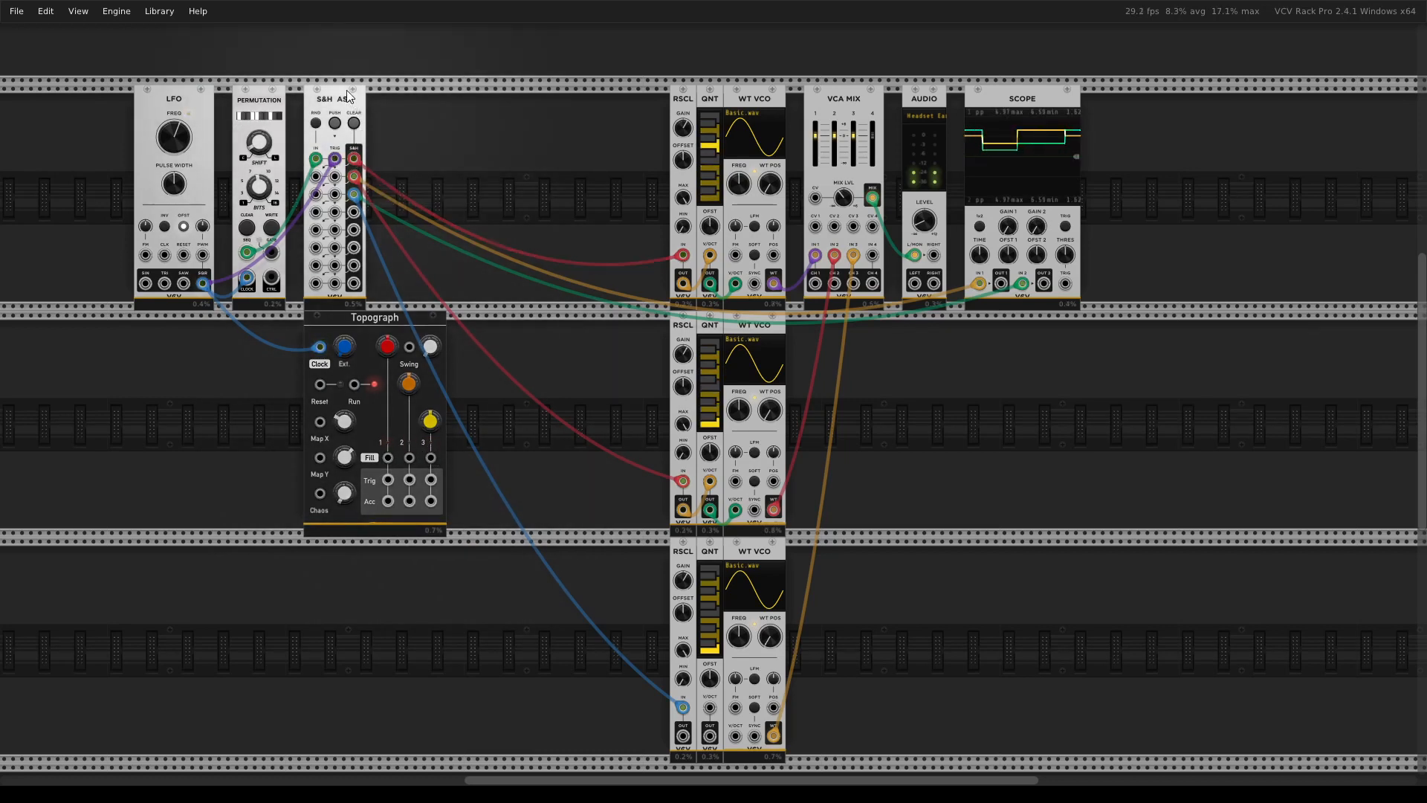
Move S&H ASR closer to the voices and replace its LFO trigger cable with Topograph's trigger outputs 1, 2 and 3 into trigger inputs 1 to 3
drag(358, 104, 546, 104)
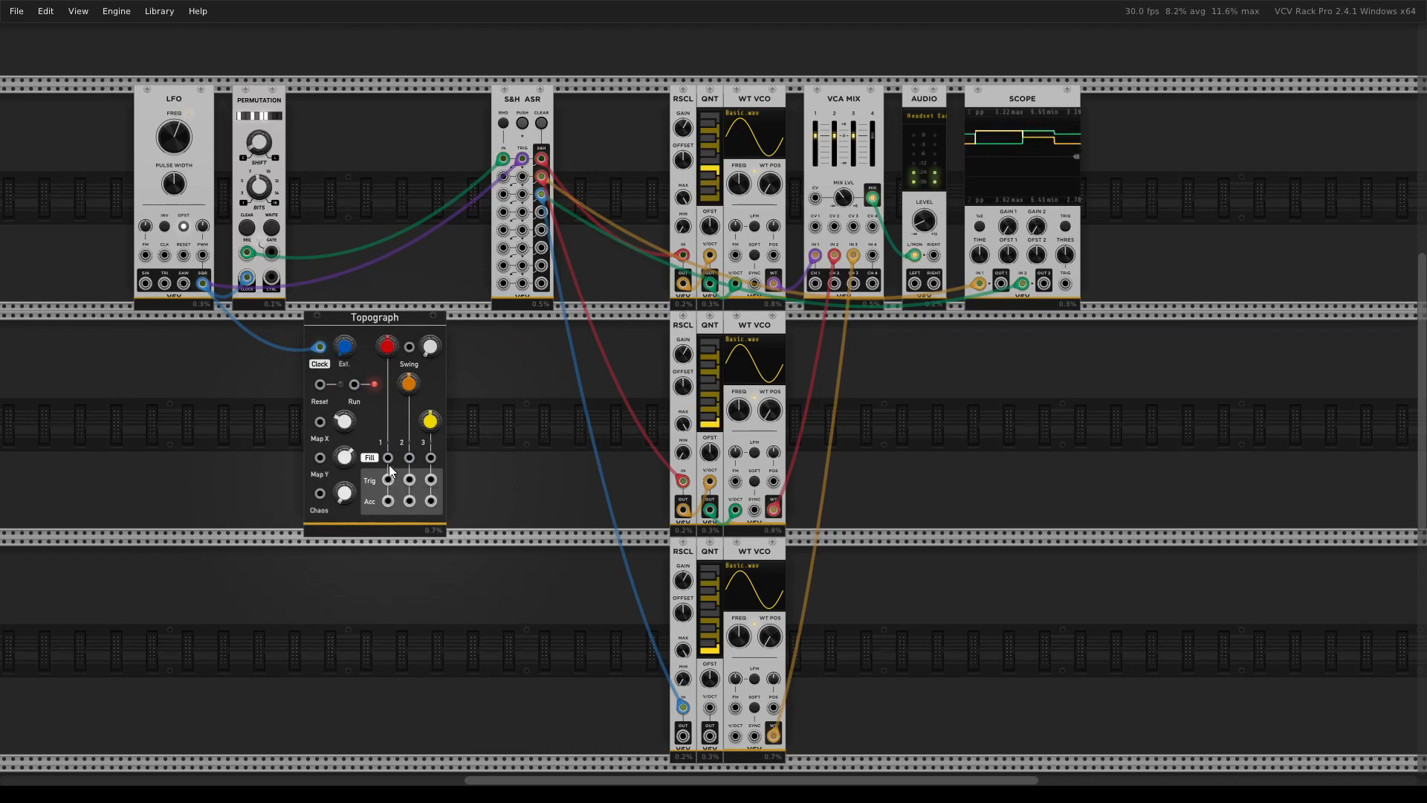
drag(519, 180, 475, 462)
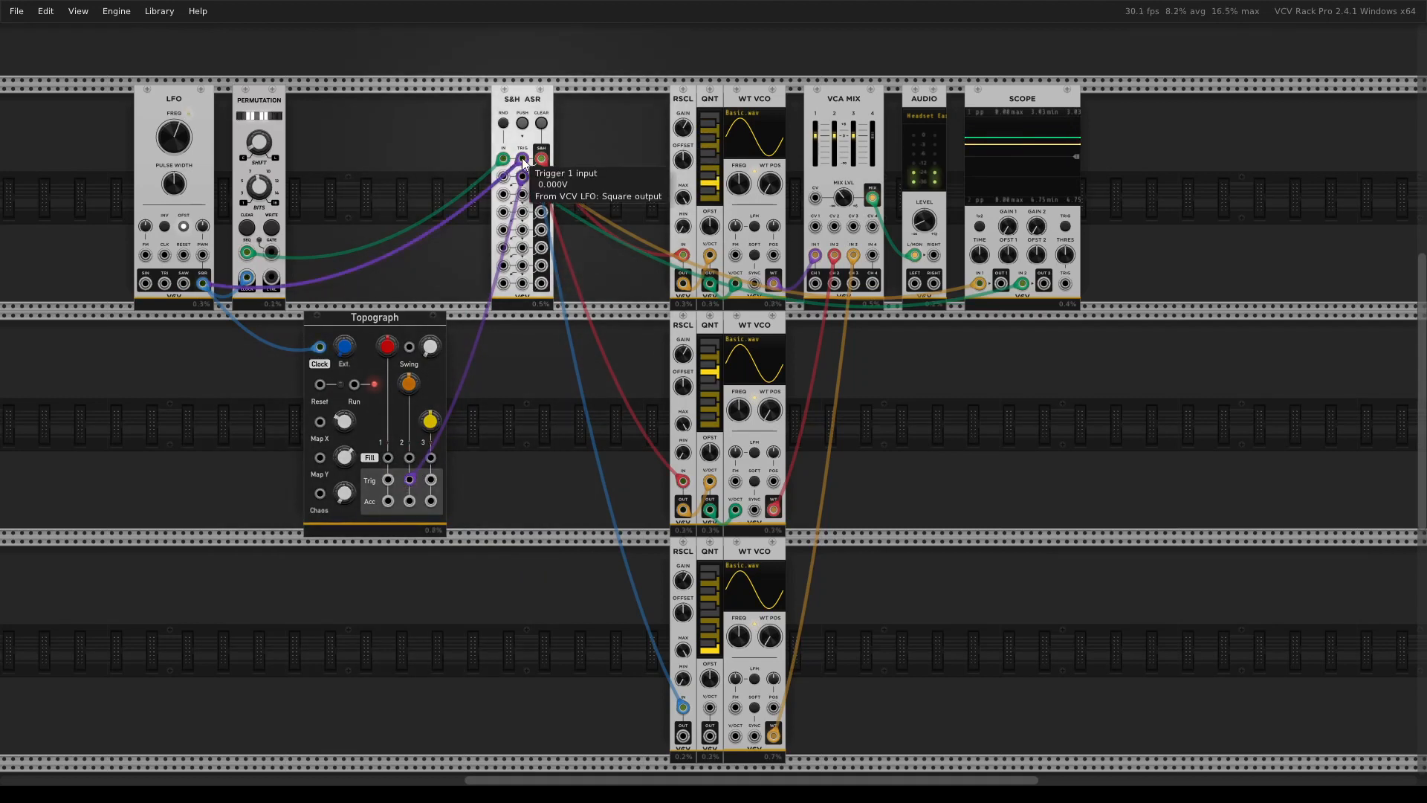
drag(522, 158, 467, 271)
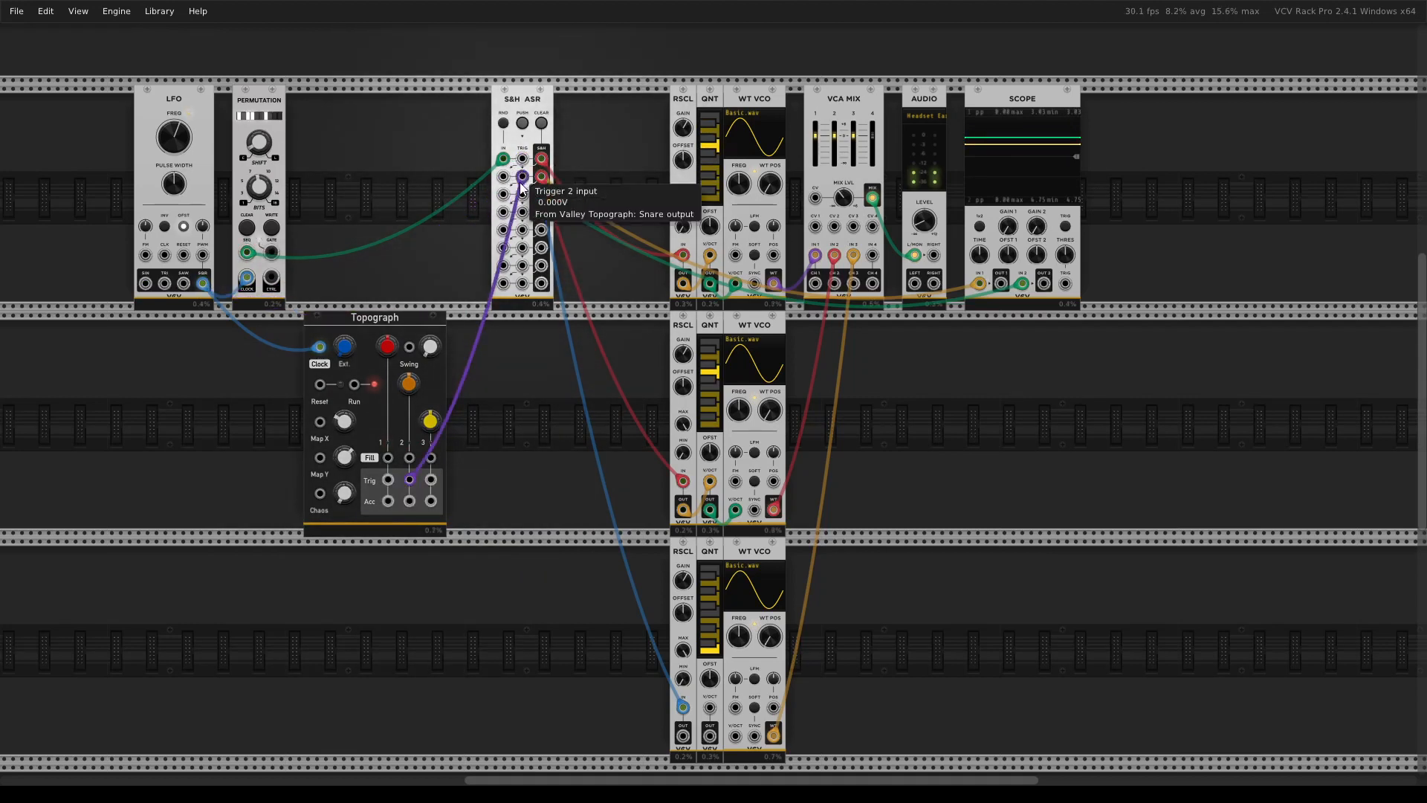
drag(405, 482, 380, 481)
mouse_move(527, 176)
mouse_down()
mouse_move(517, 152)
mouse_move(400, 479)
mouse_move(522, 194)
mouse_up()
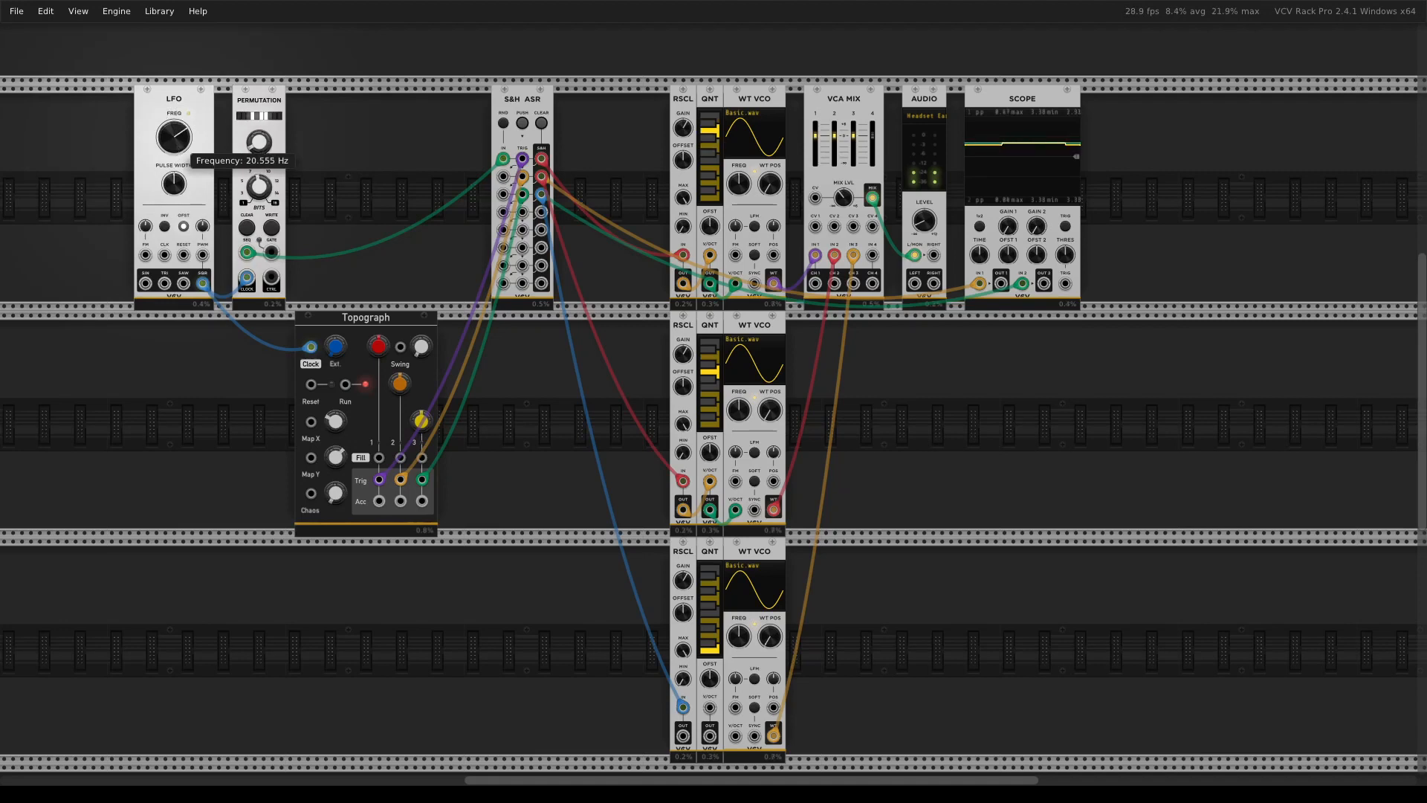
Raise the LFO's frequency to about 32 Hz
drag(176, 153, 177, 148)
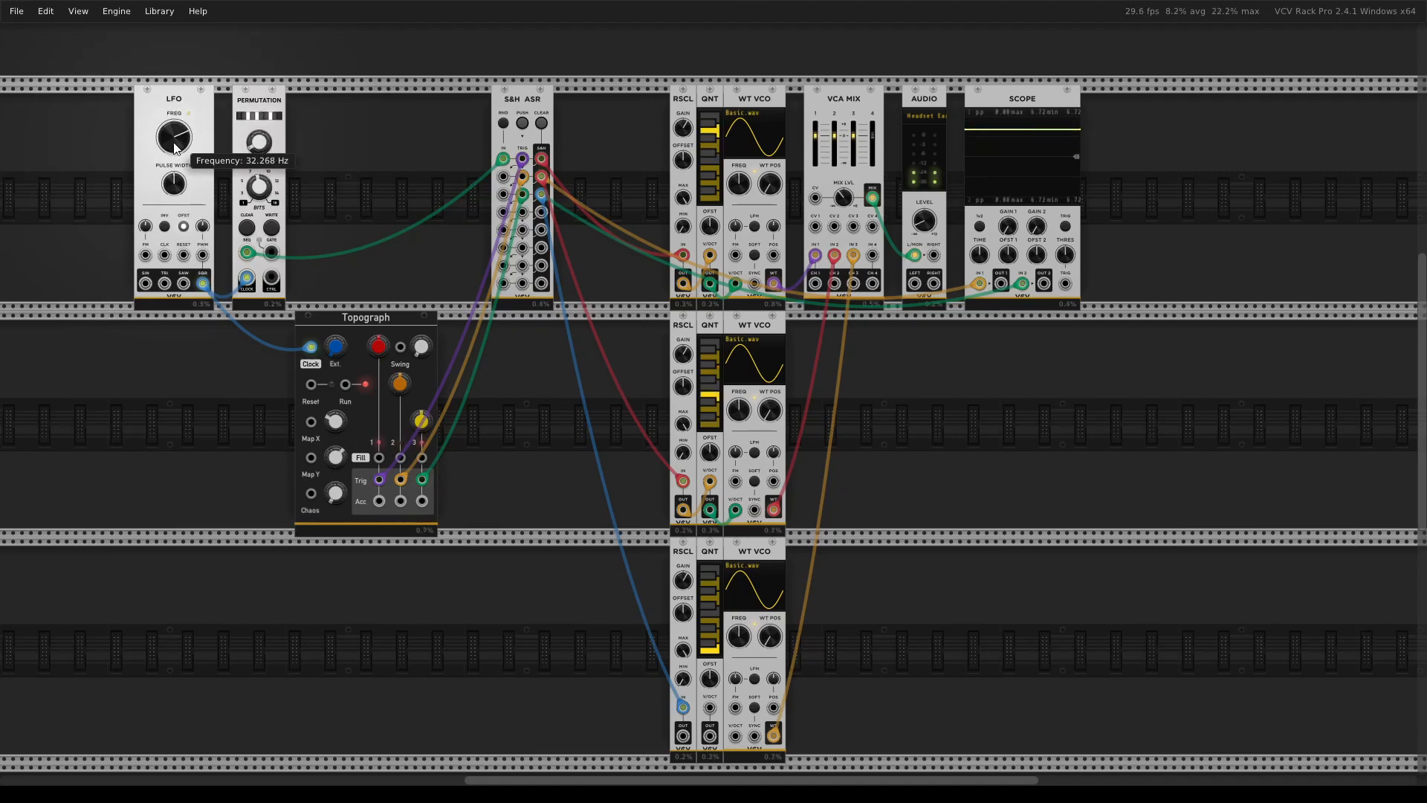
Move Topograph into the top row between Permutation and S&H ASR, and shift S&H ASR and the three voices closer to it
drag(363, 315, 380, 89)
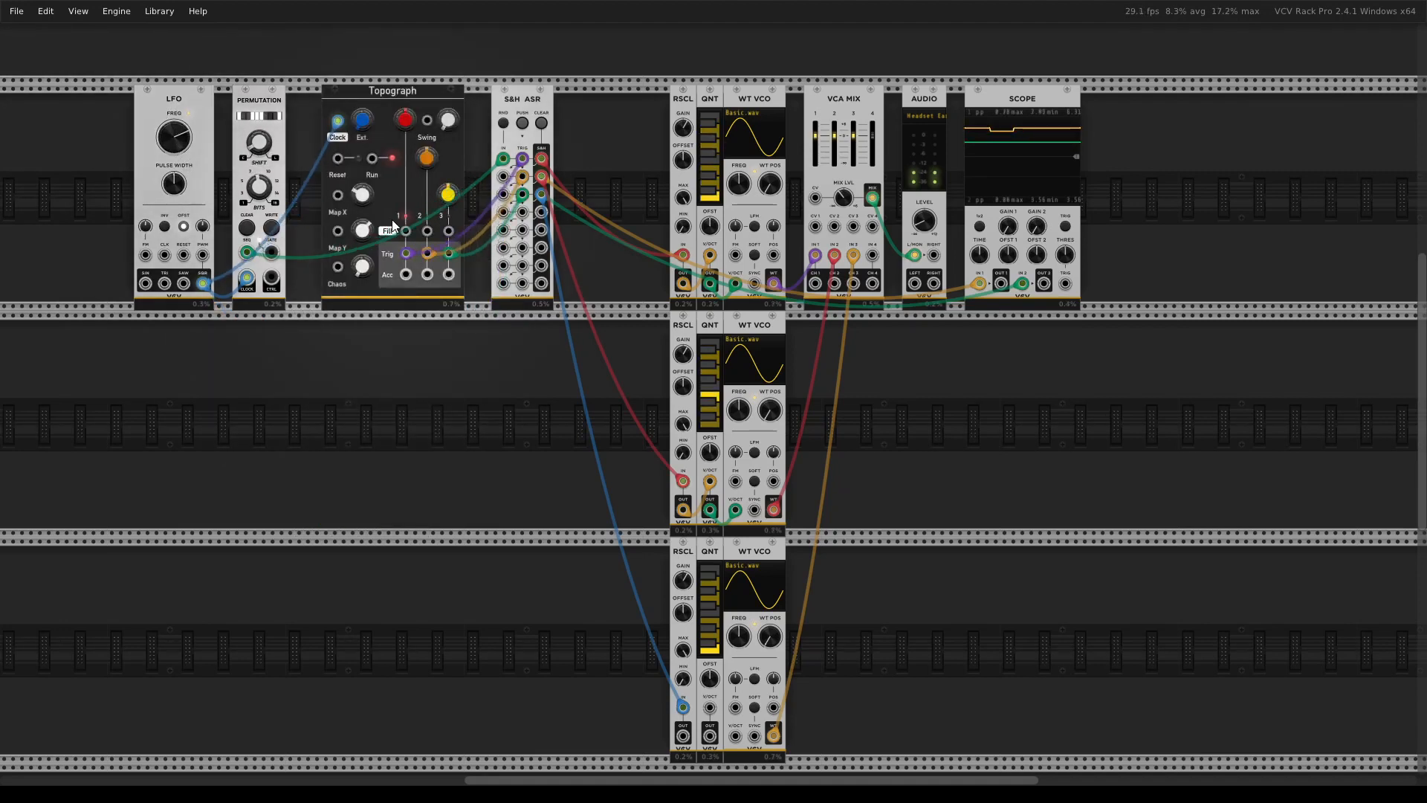
drag(381, 221, 373, 213)
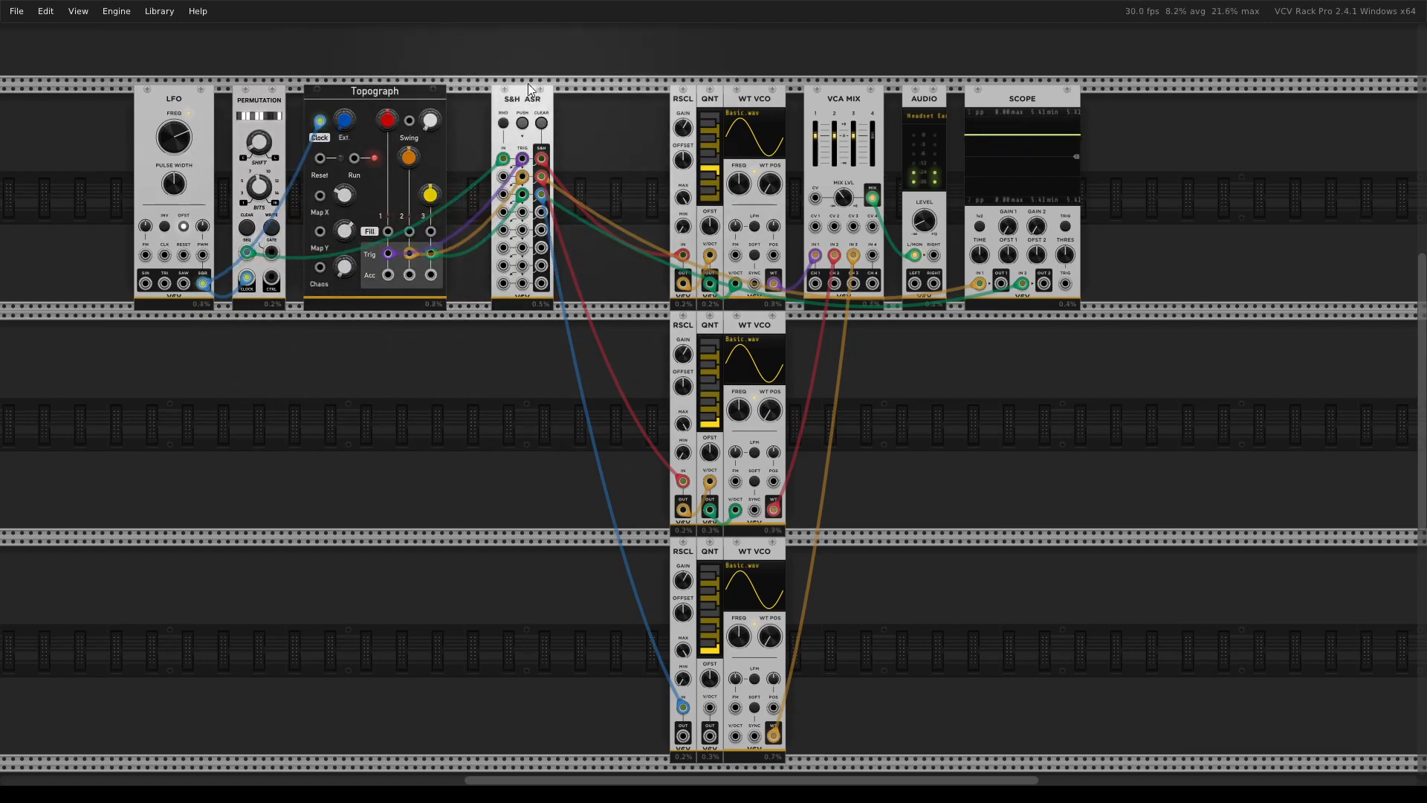
drag(504, 84, 487, 87)
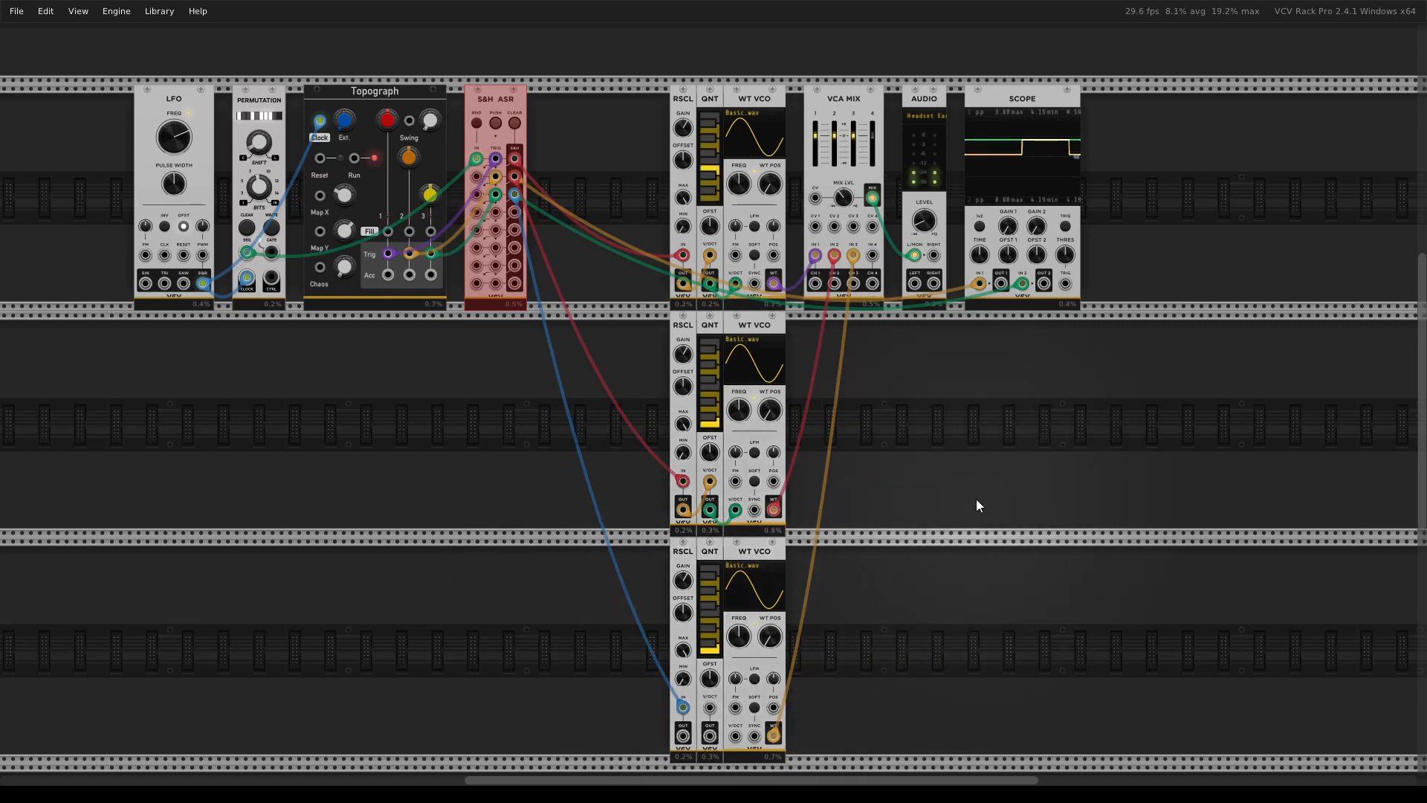
drag(586, 600, 770, 252)
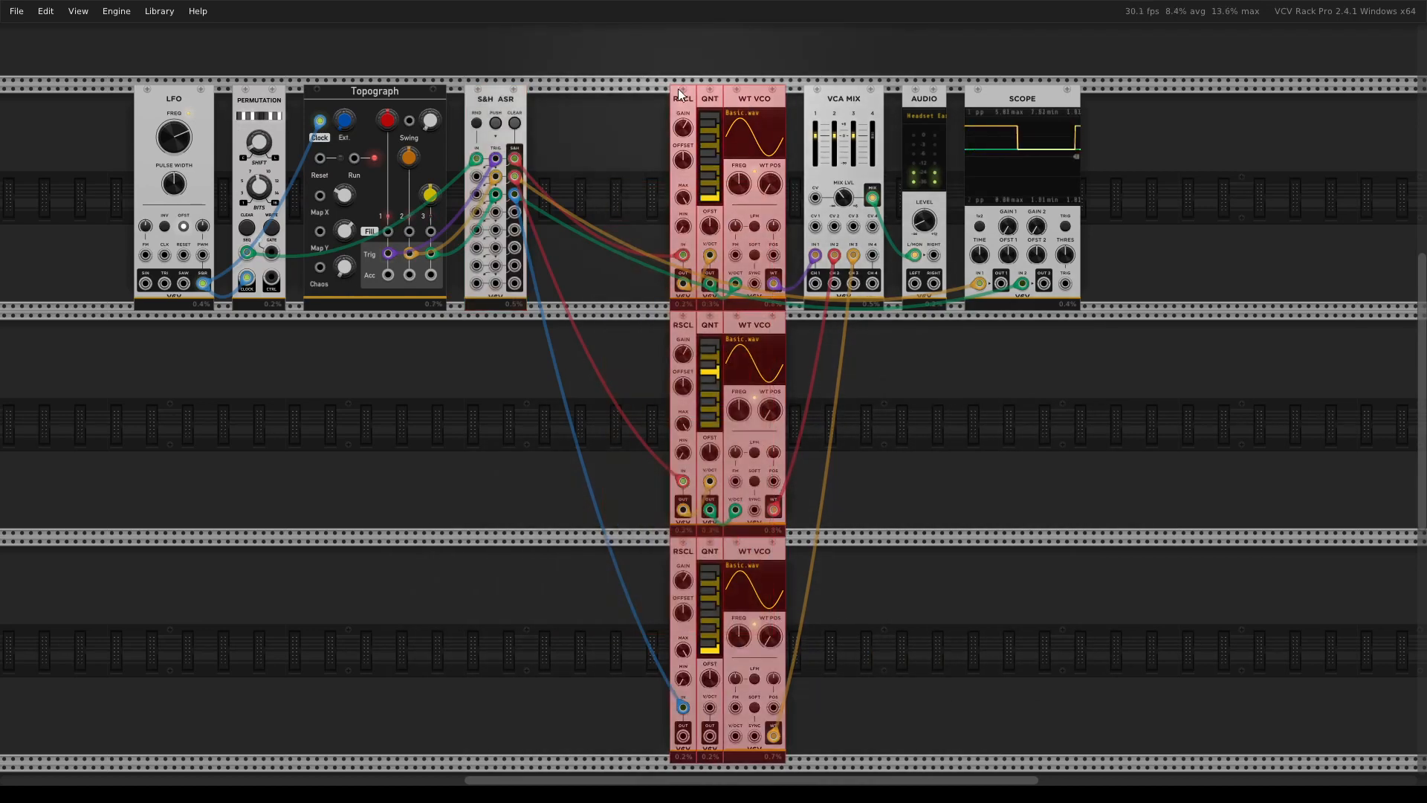
drag(678, 87, 561, 109)
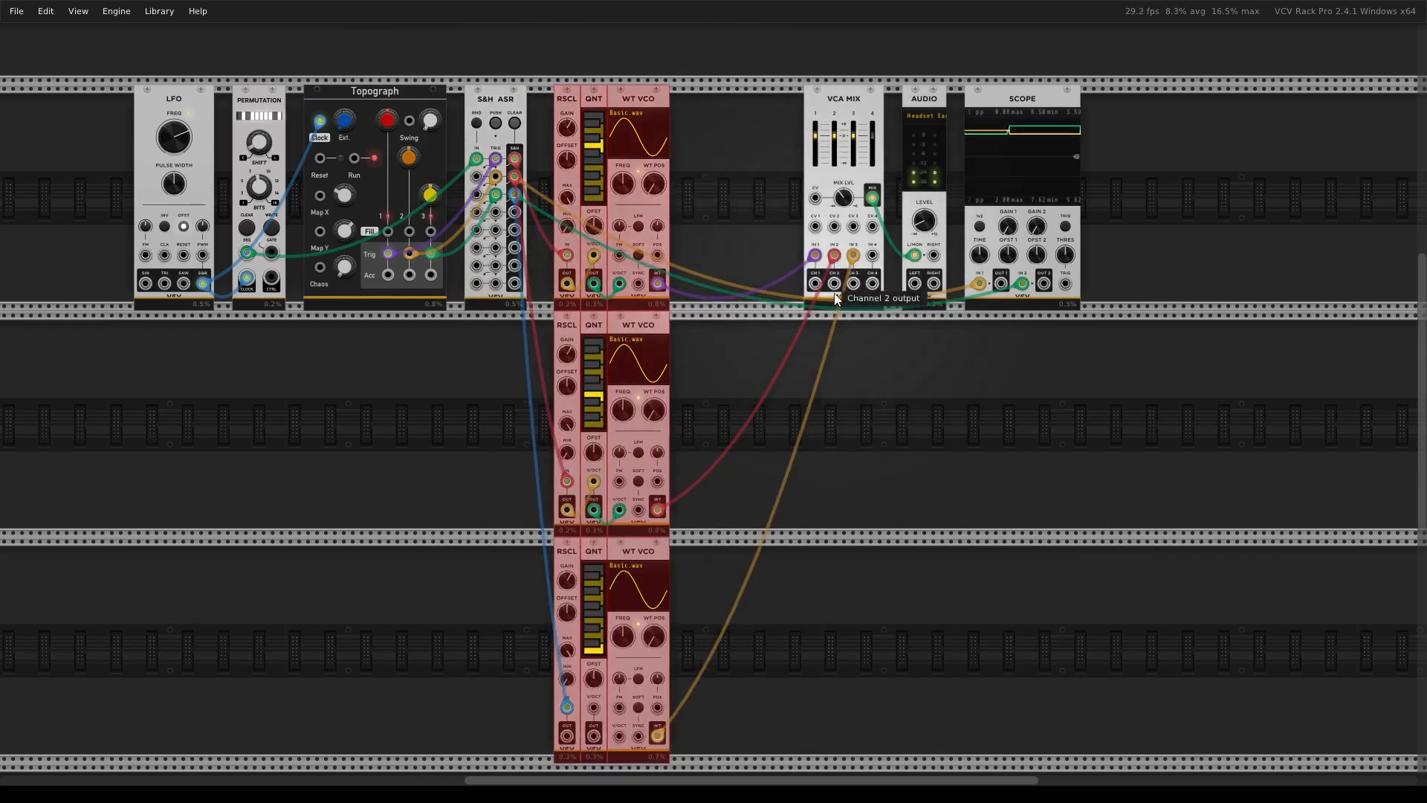
Unplug the second and third voices from VCA MIX, and add VCV's ADSR EG in the second row by searching for adsr
drag(831, 252, 823, 379)
drag(854, 255, 849, 542)
right_click(819, 430)
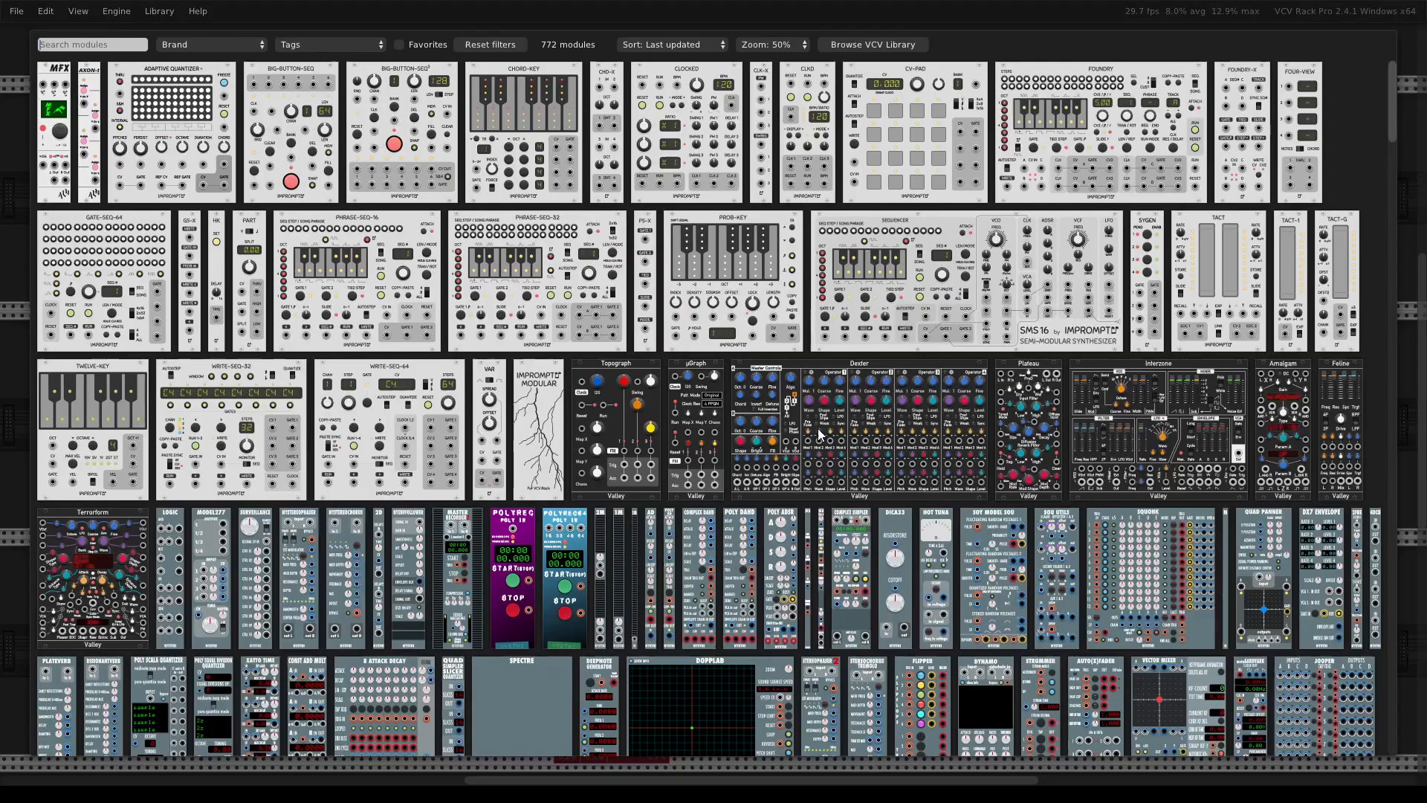
text(adsr)
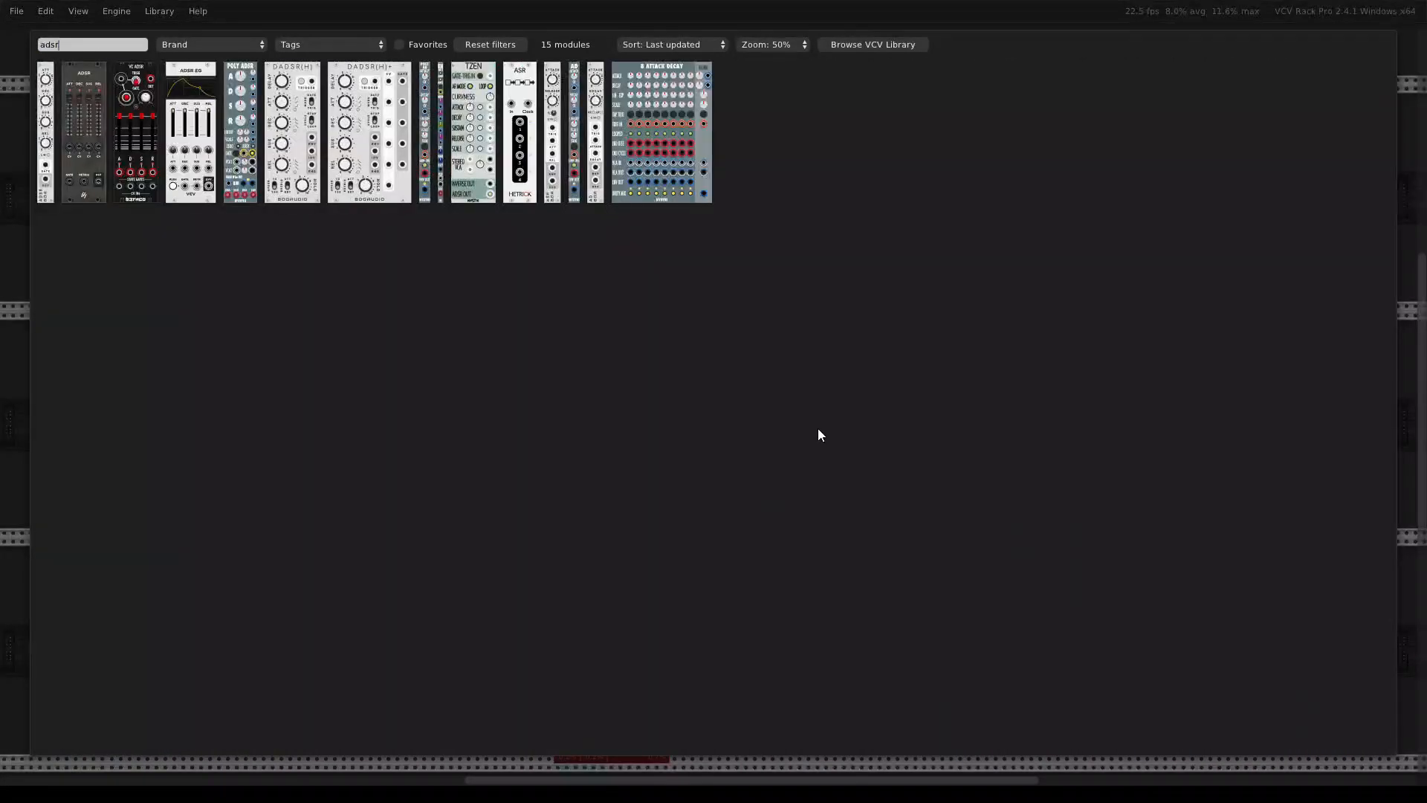
click(199, 88)
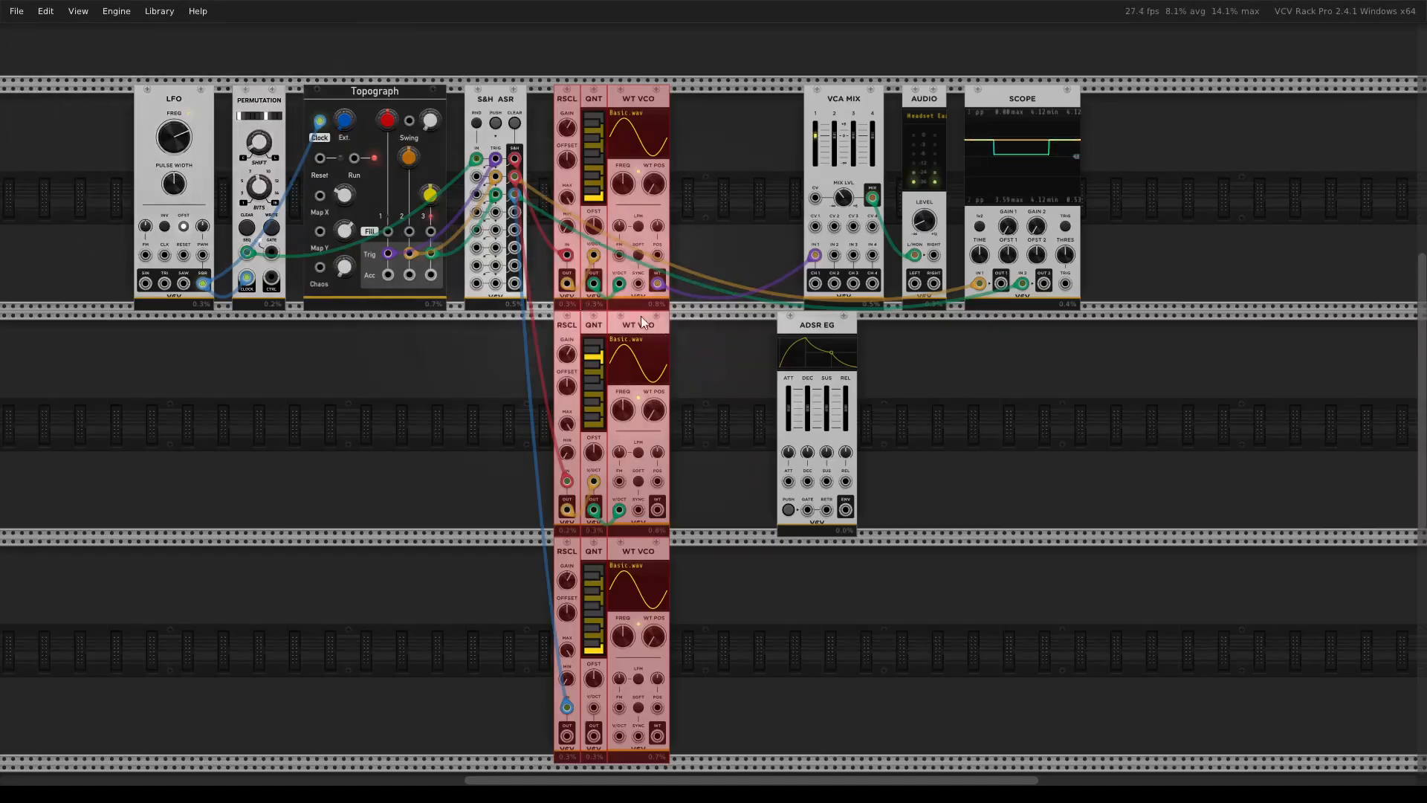
Find VCV's VCA by searching for vca, add it to the second row and place it directly beside ADSR EG
right_click(951, 382)
text(vca)
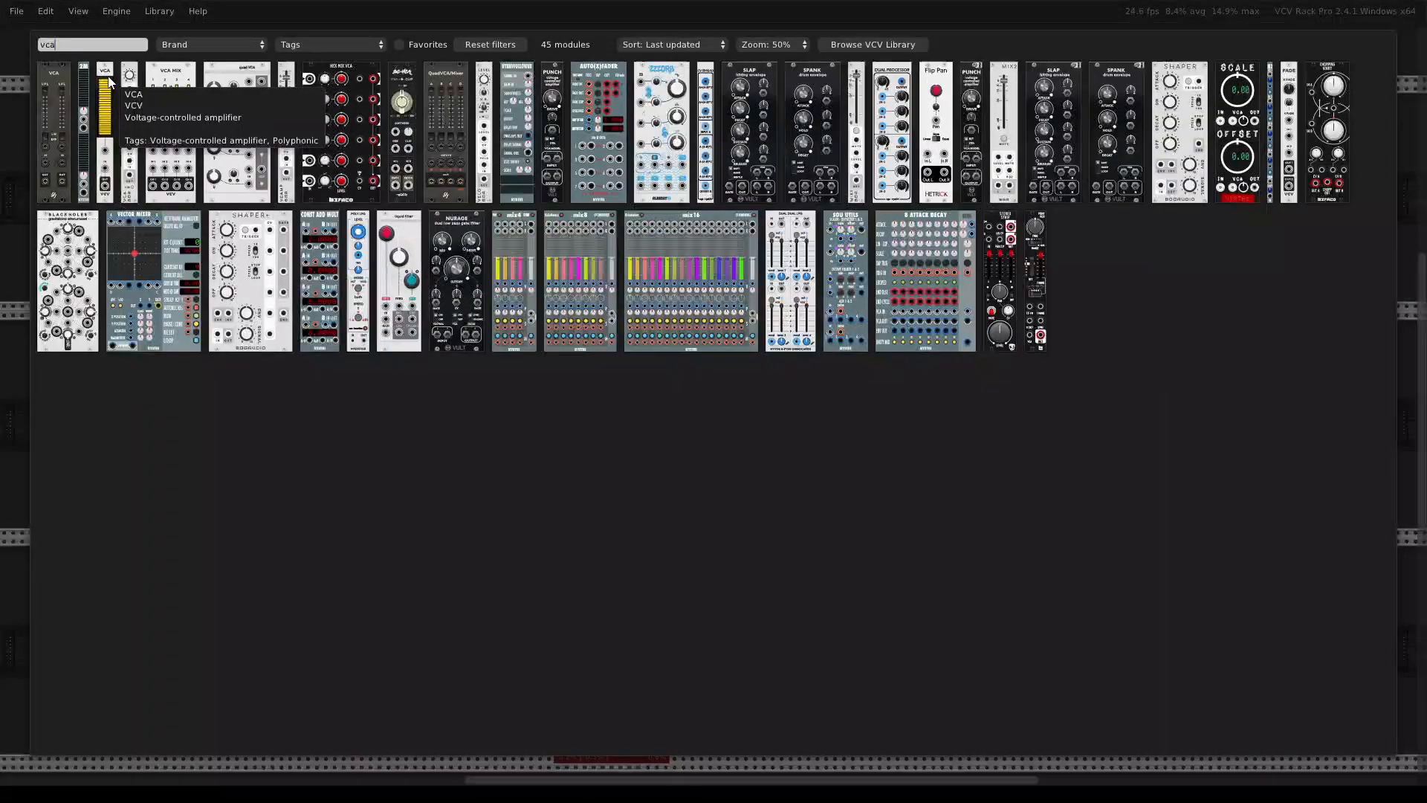
click(107, 75)
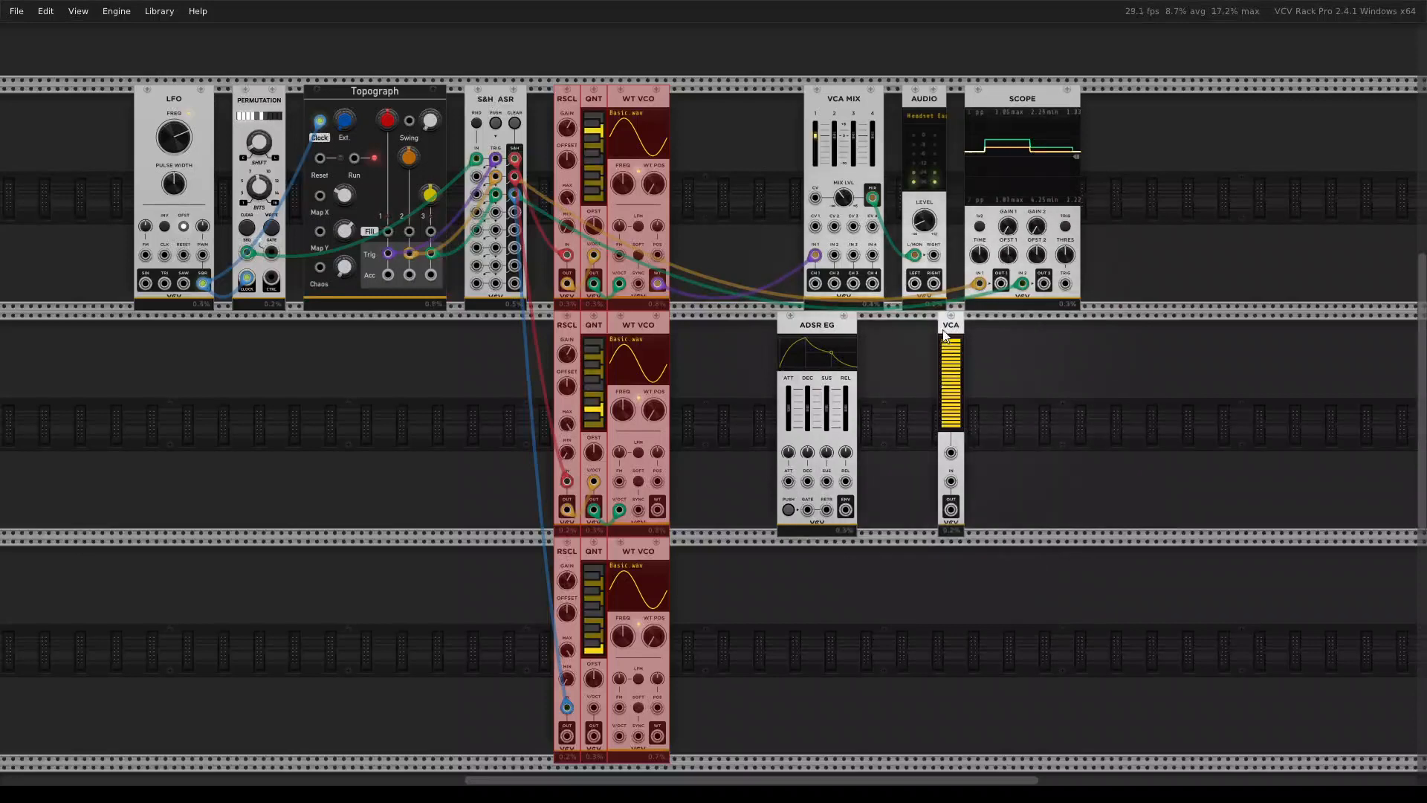
drag(949, 327, 868, 328)
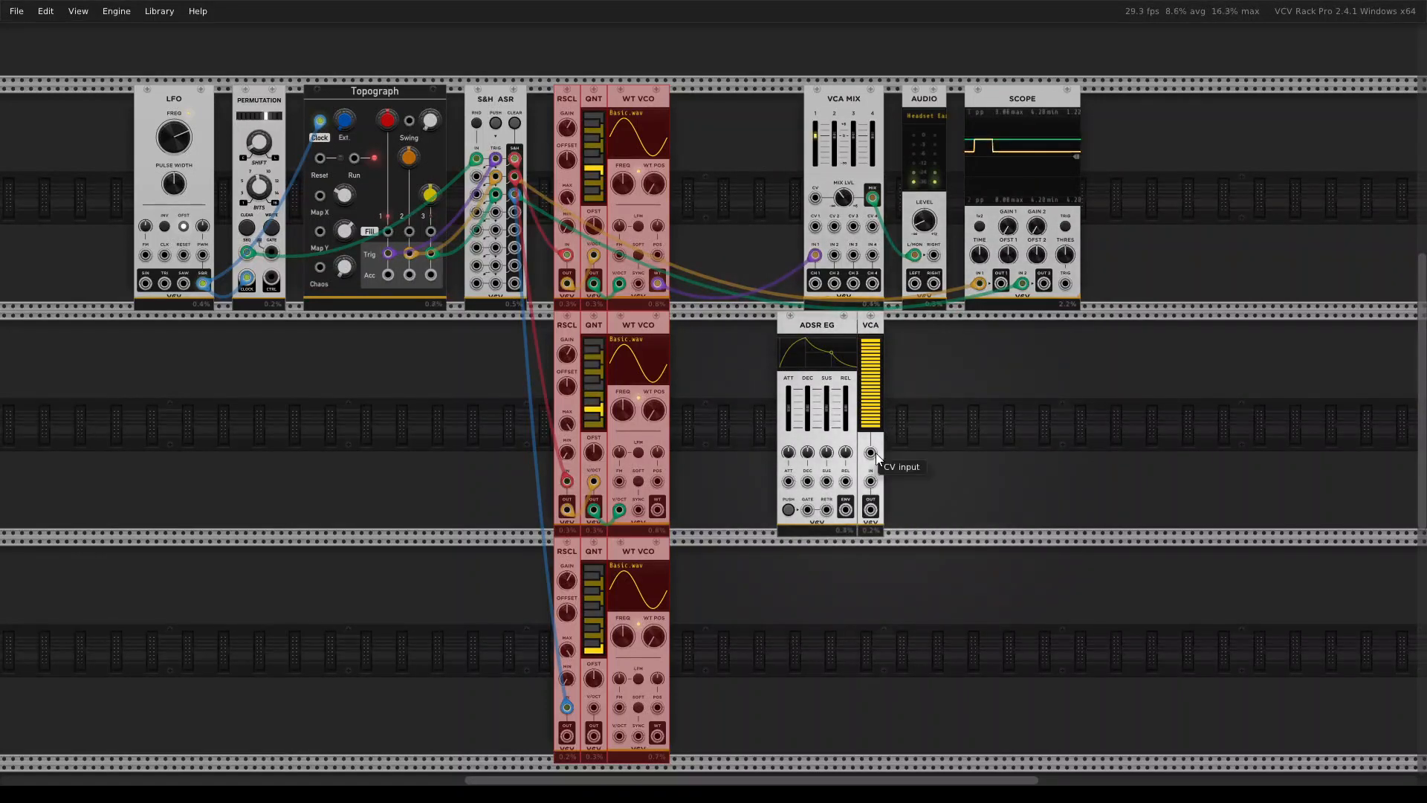
Patch ADSR EG's envelope output into the VCA's CV input, and lower the envelope's attack to its minimum
drag(846, 510, 870, 452)
drag(790, 392, 792, 411)
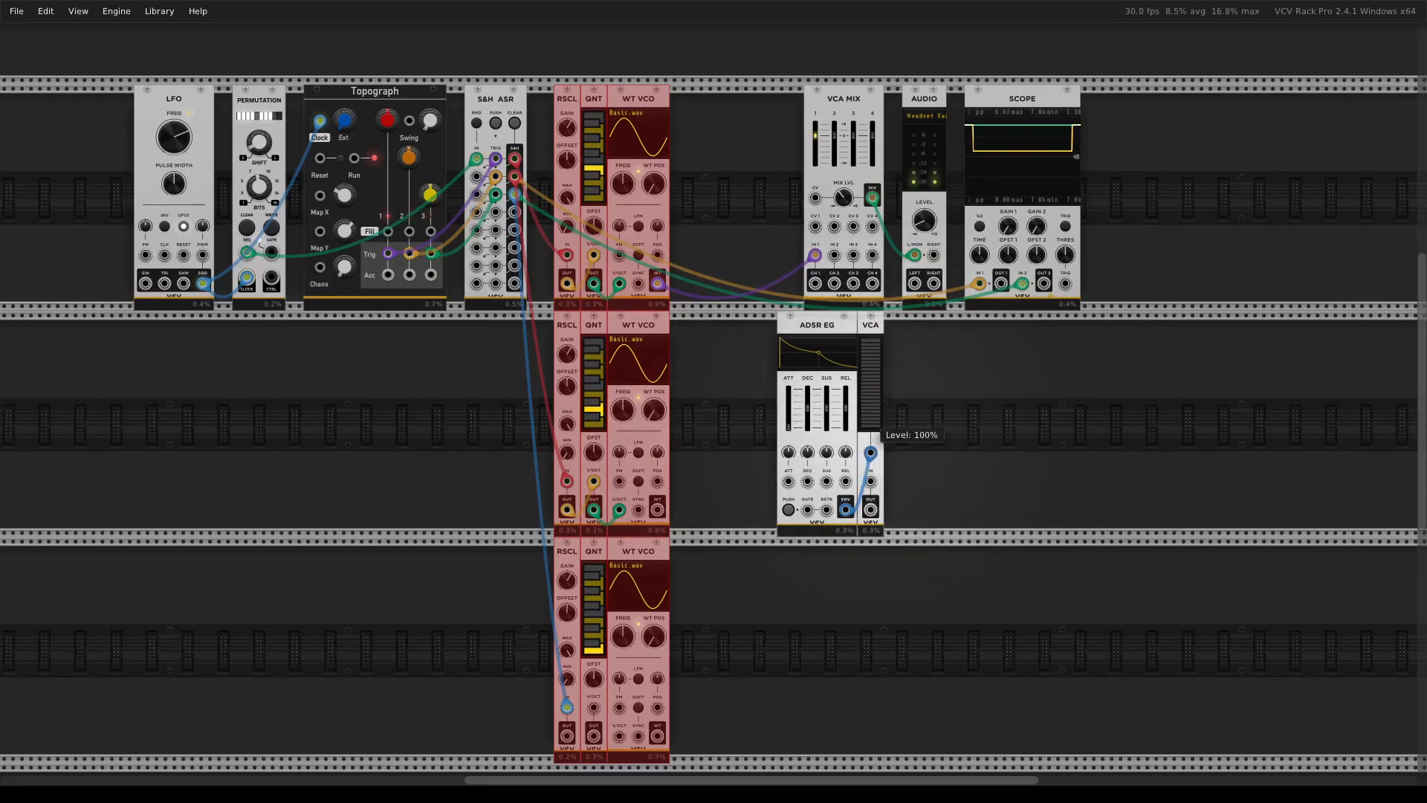
mouse_move(867, 357)
mouse_down()
mouse_move(868, 393)
mouse_move(868, 346)
mouse_up()
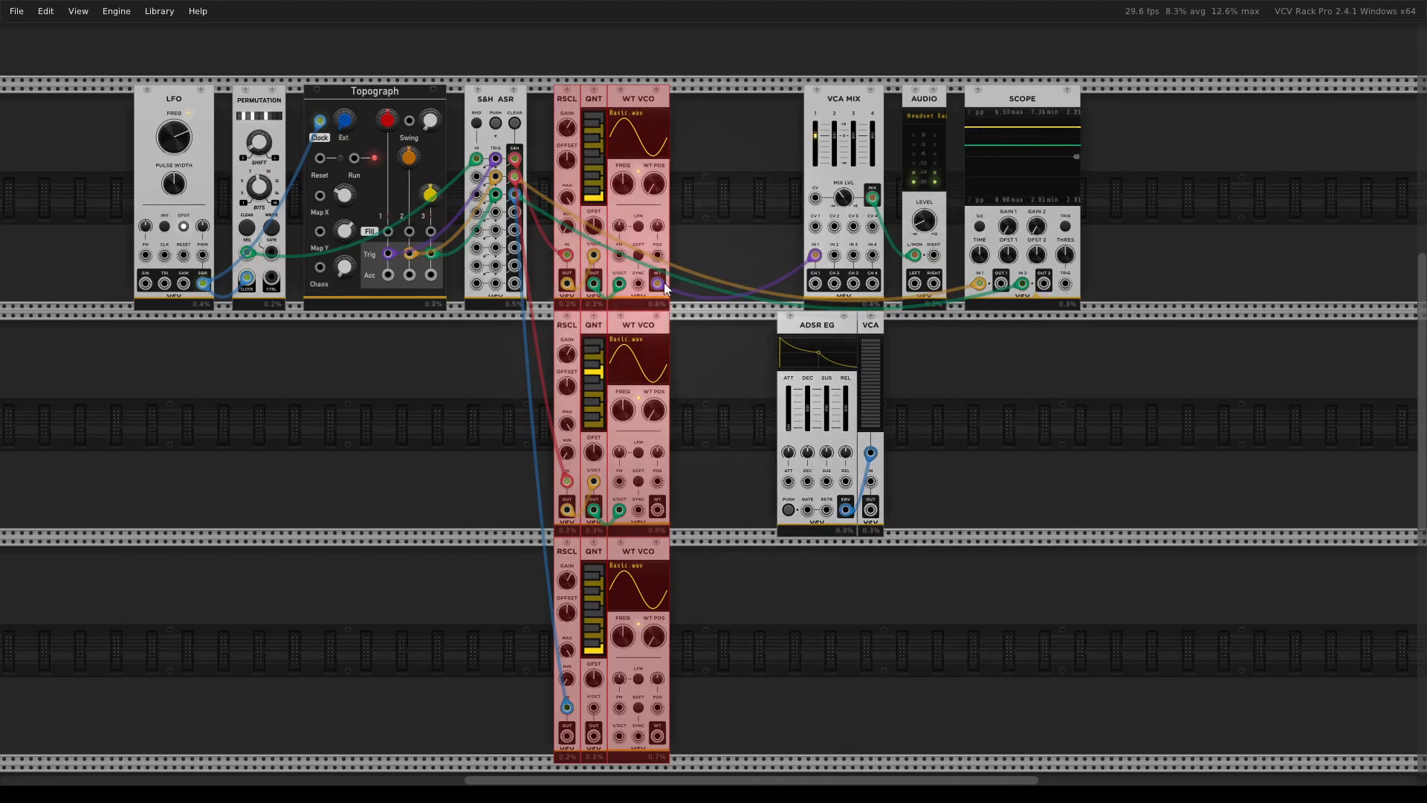
Reroute the first voice's WT VCO output into the VCA's input and the VCA's output into VCA MIX input 1
drag(816, 255, 675, 274)
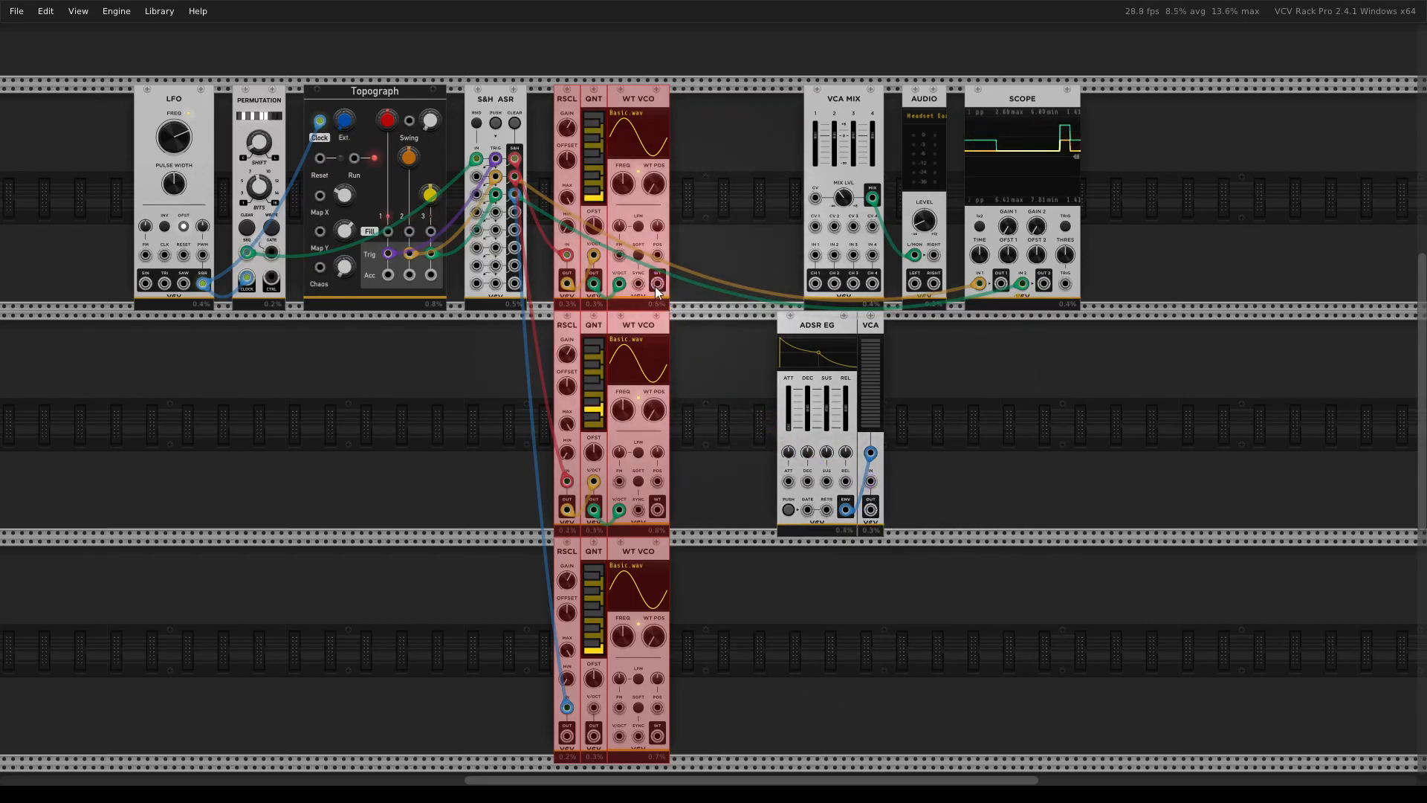
click(699, 223)
drag(643, 104, 644, 228)
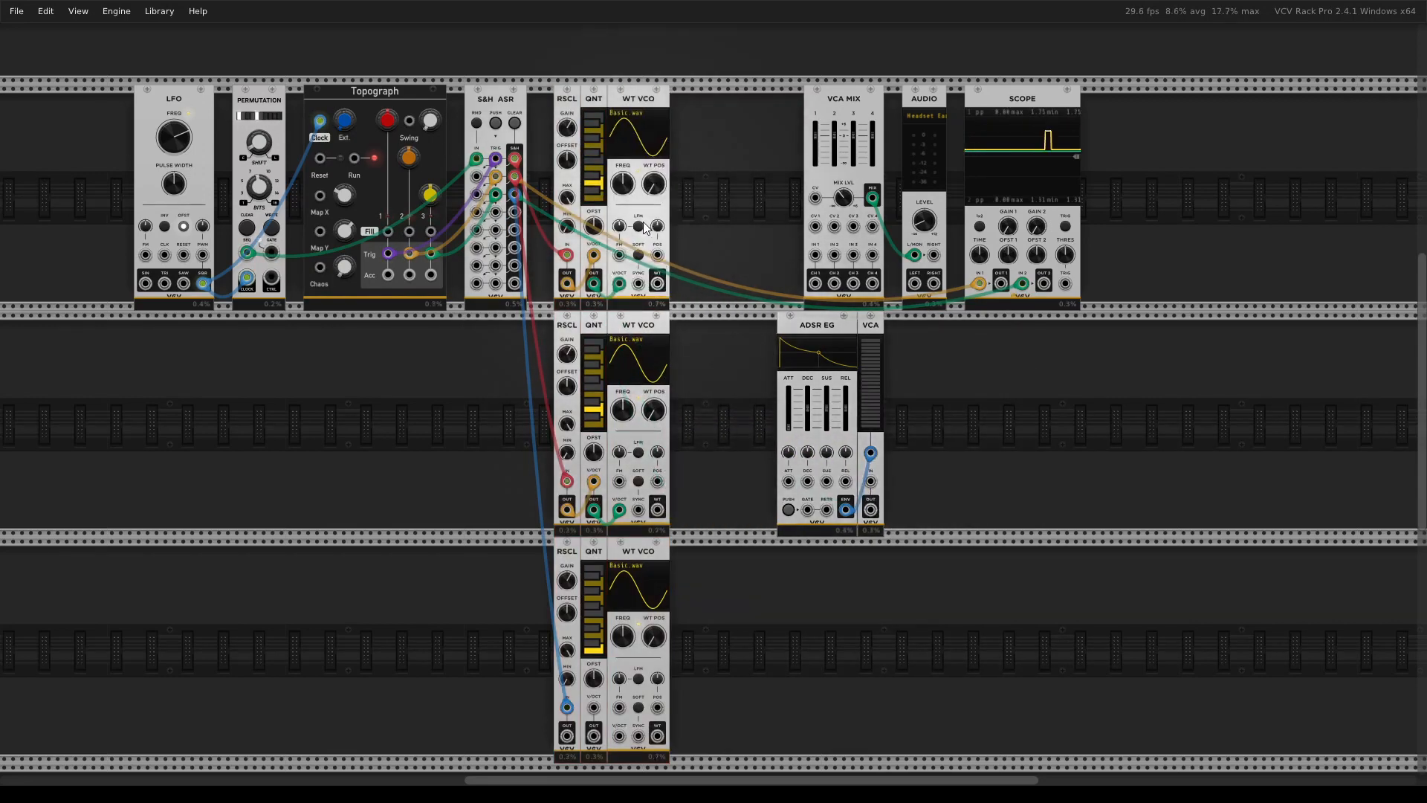
drag(657, 283, 817, 257)
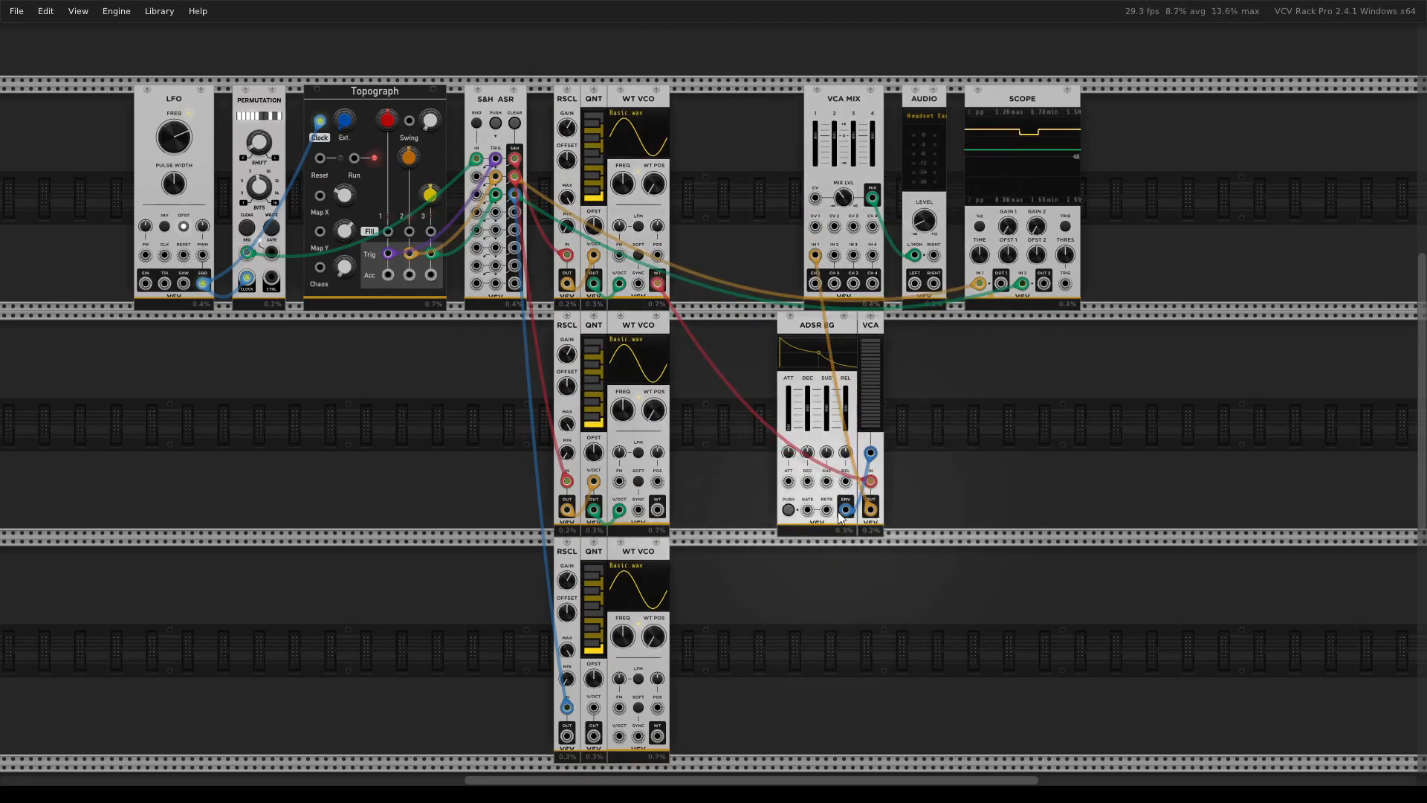
Trigger ADSR EG manually several times to test the envelope on the first voice
click(789, 510)
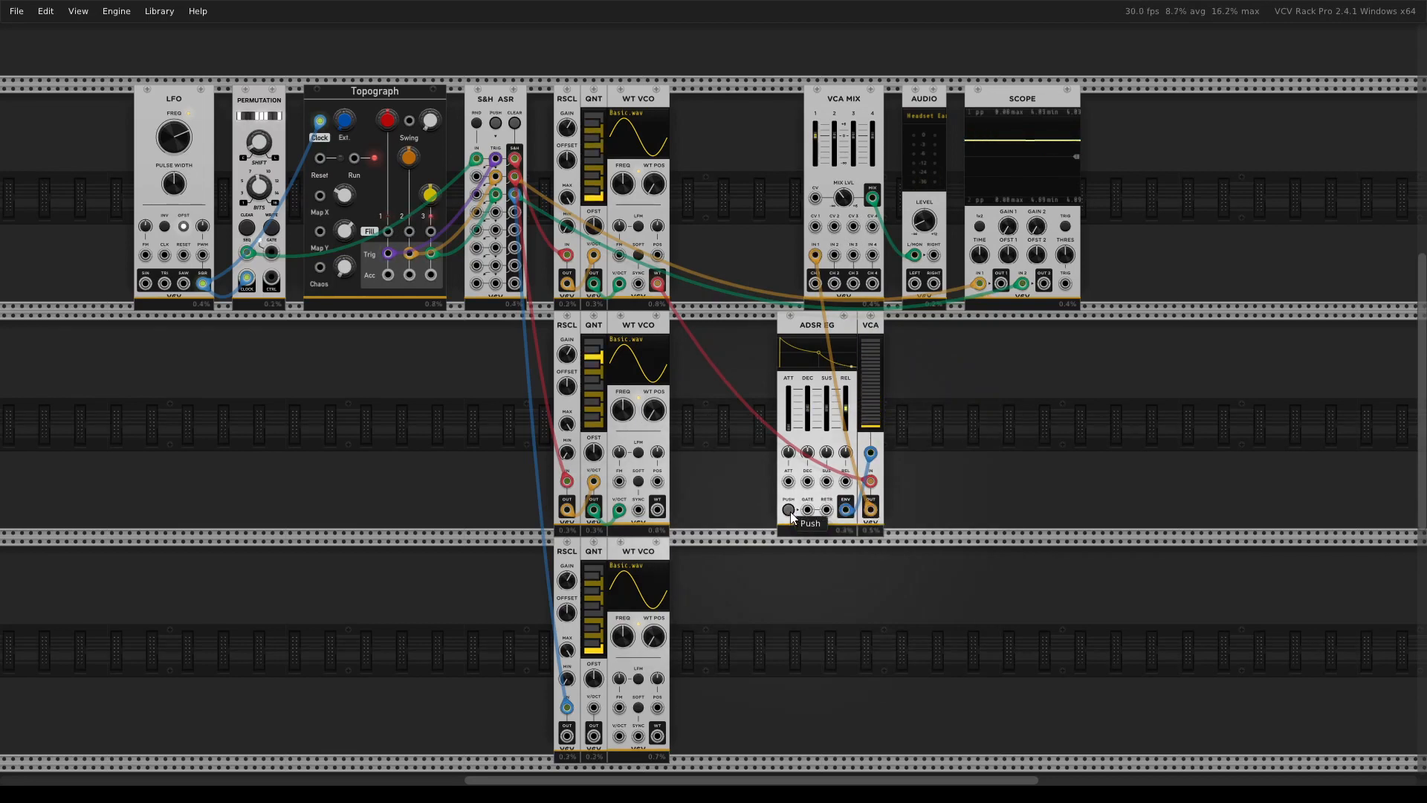
click(789, 510)
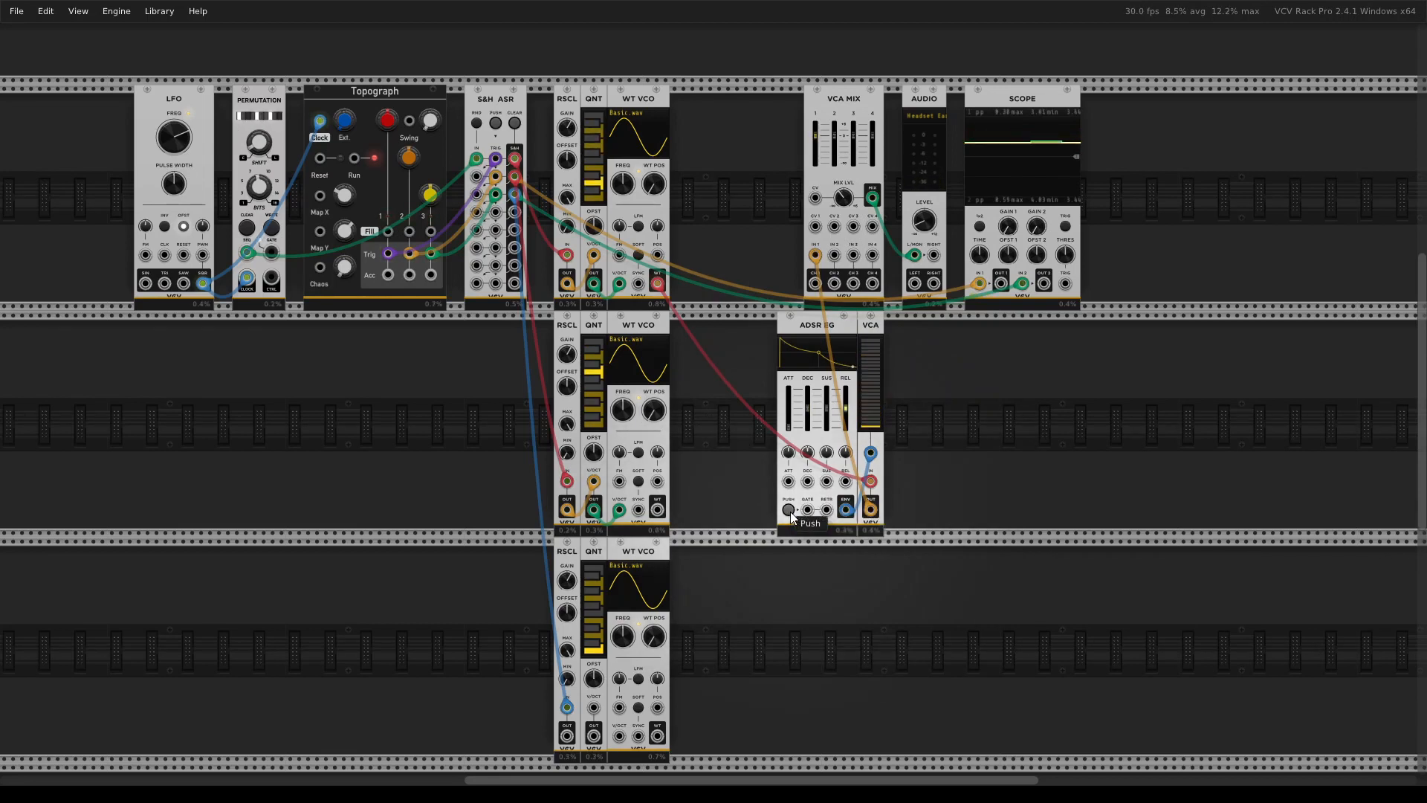
click(789, 510)
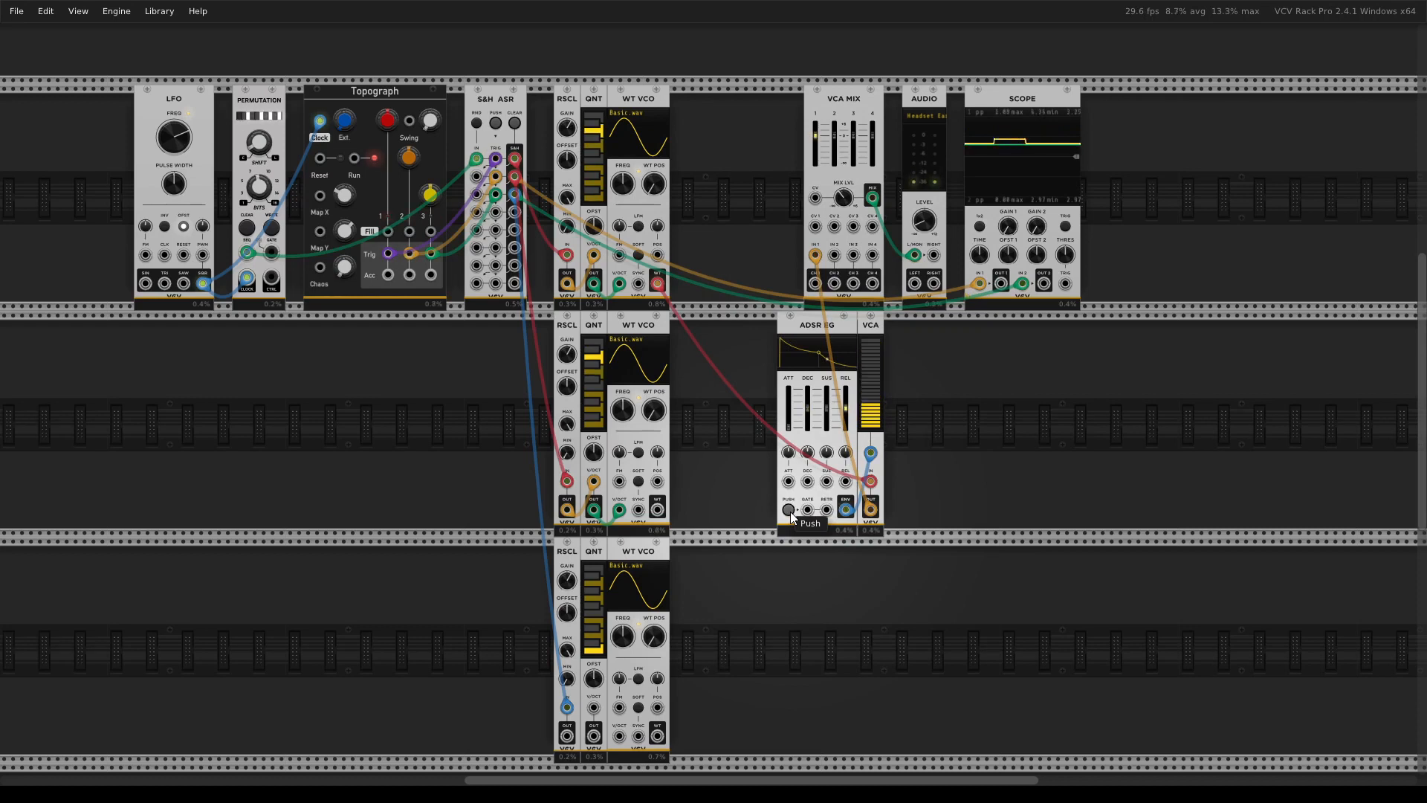
click(789, 511)
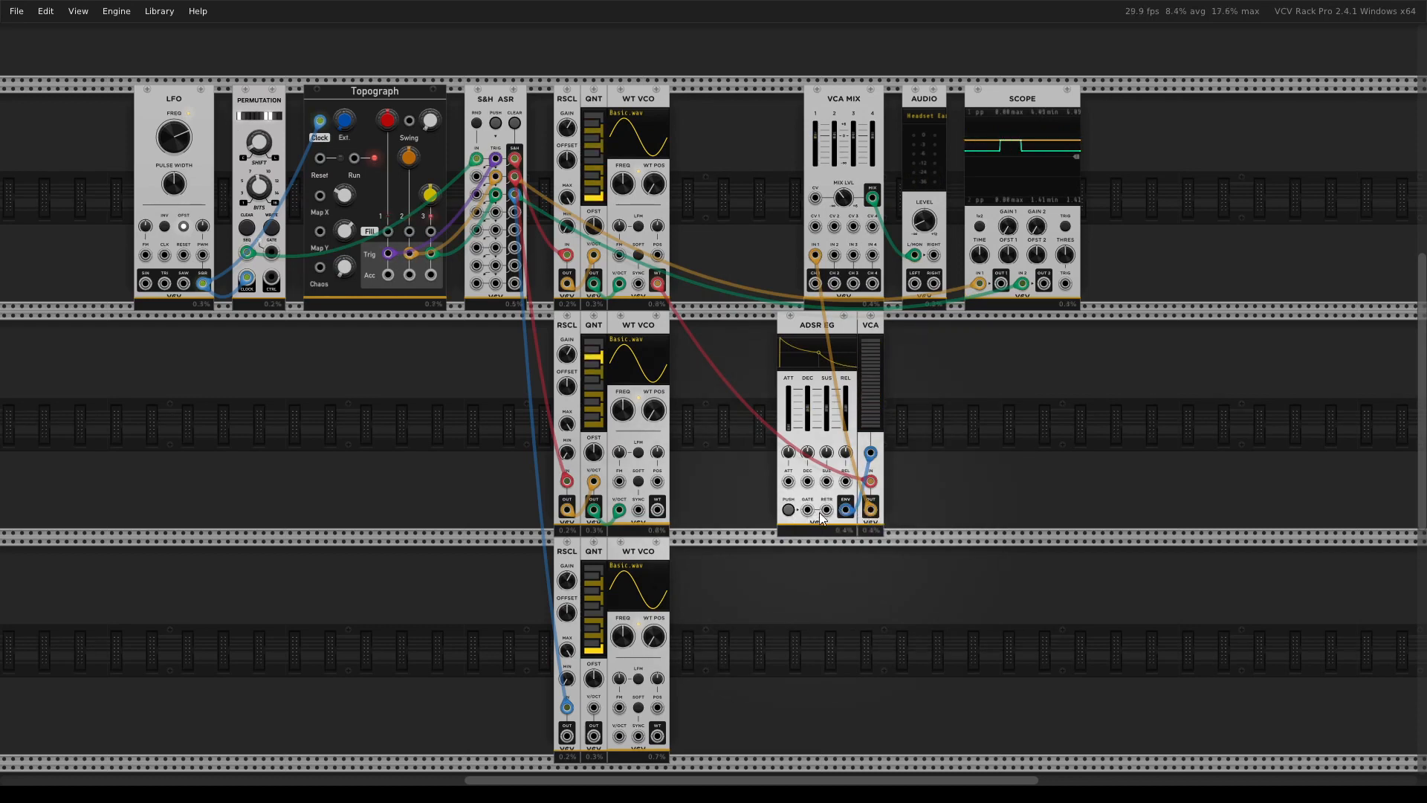
Gate ADSR EG from Topograph's trigger output 1, and move ADSR EG and VCA together beside the first voice's WT VCO
drag(807, 510, 388, 256)
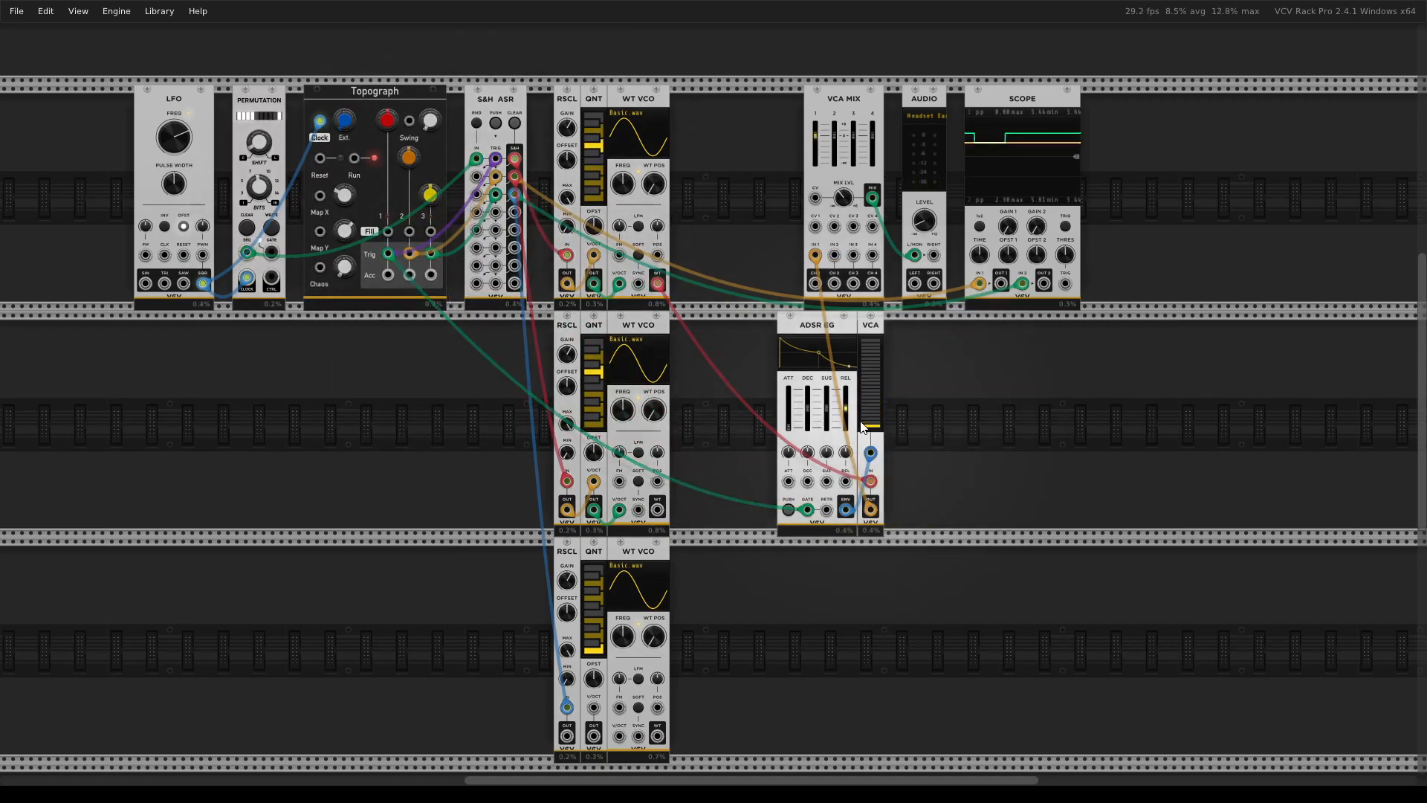
drag(961, 367, 801, 305)
drag(934, 348, 818, 324)
drag(801, 321, 693, 179)
click(763, 380)
drag(788, 167, 715, 141)
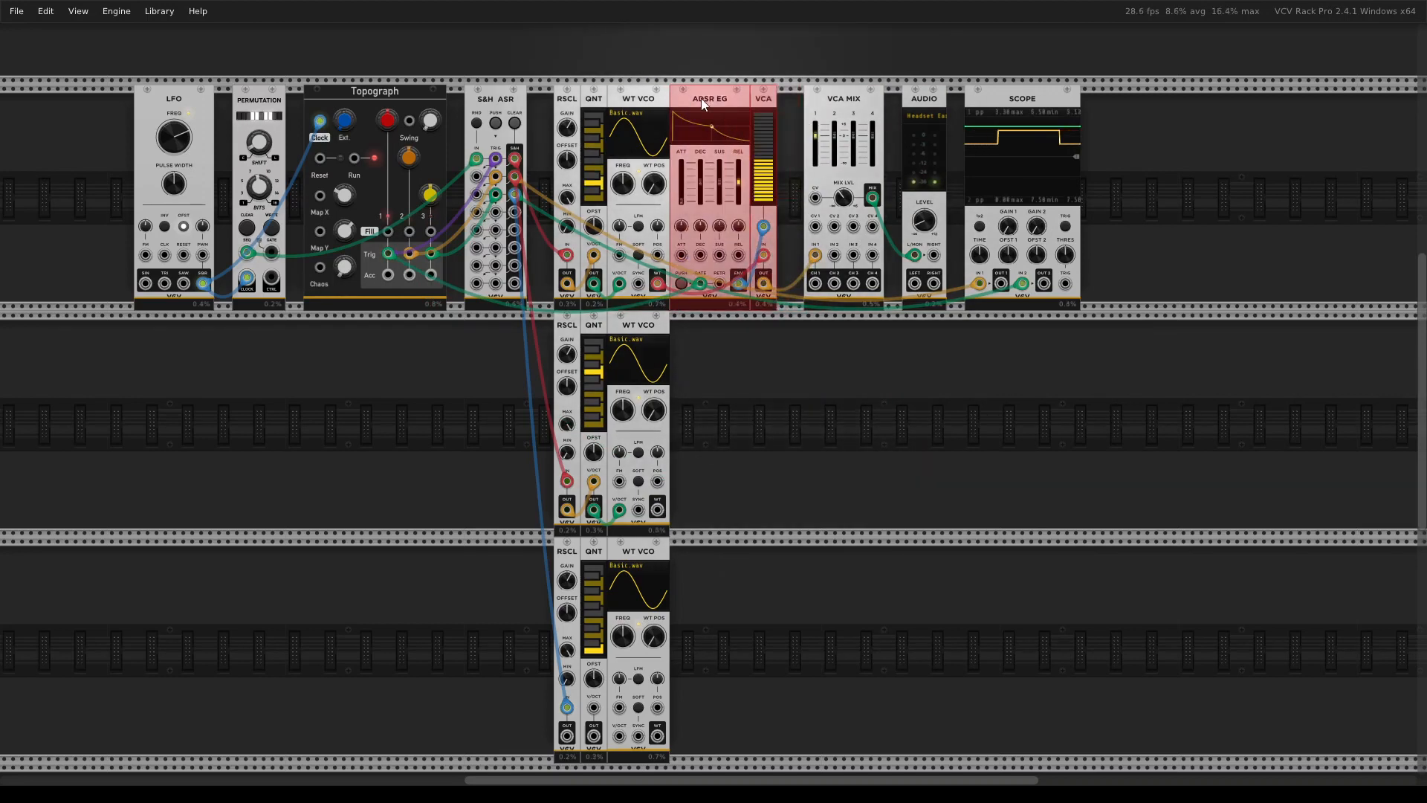
Duplicate ADSR EG and VCA with cables beside the second voice, feeding the copy from its WT VCO and Topograph's trigger output 2
right_click(701, 98)
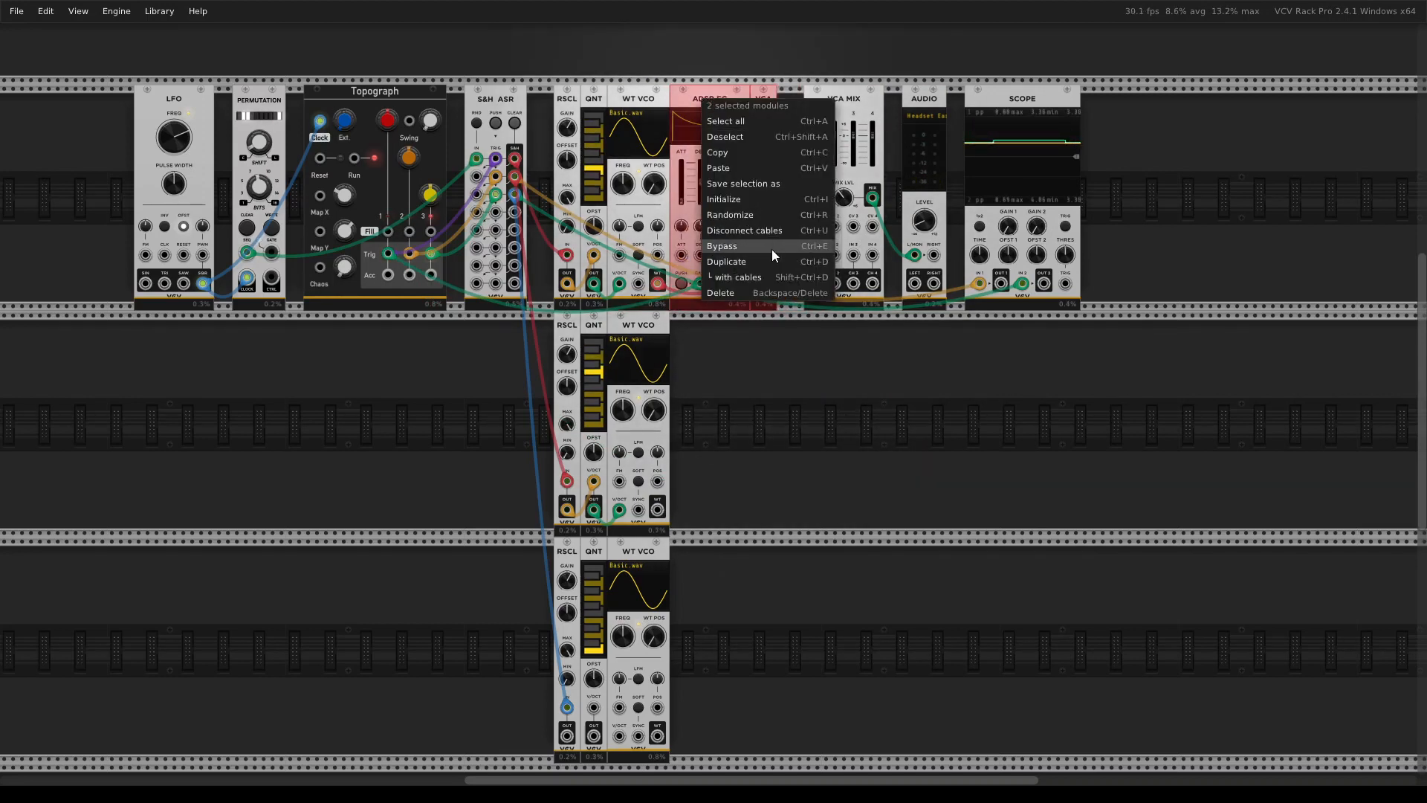
click(770, 278)
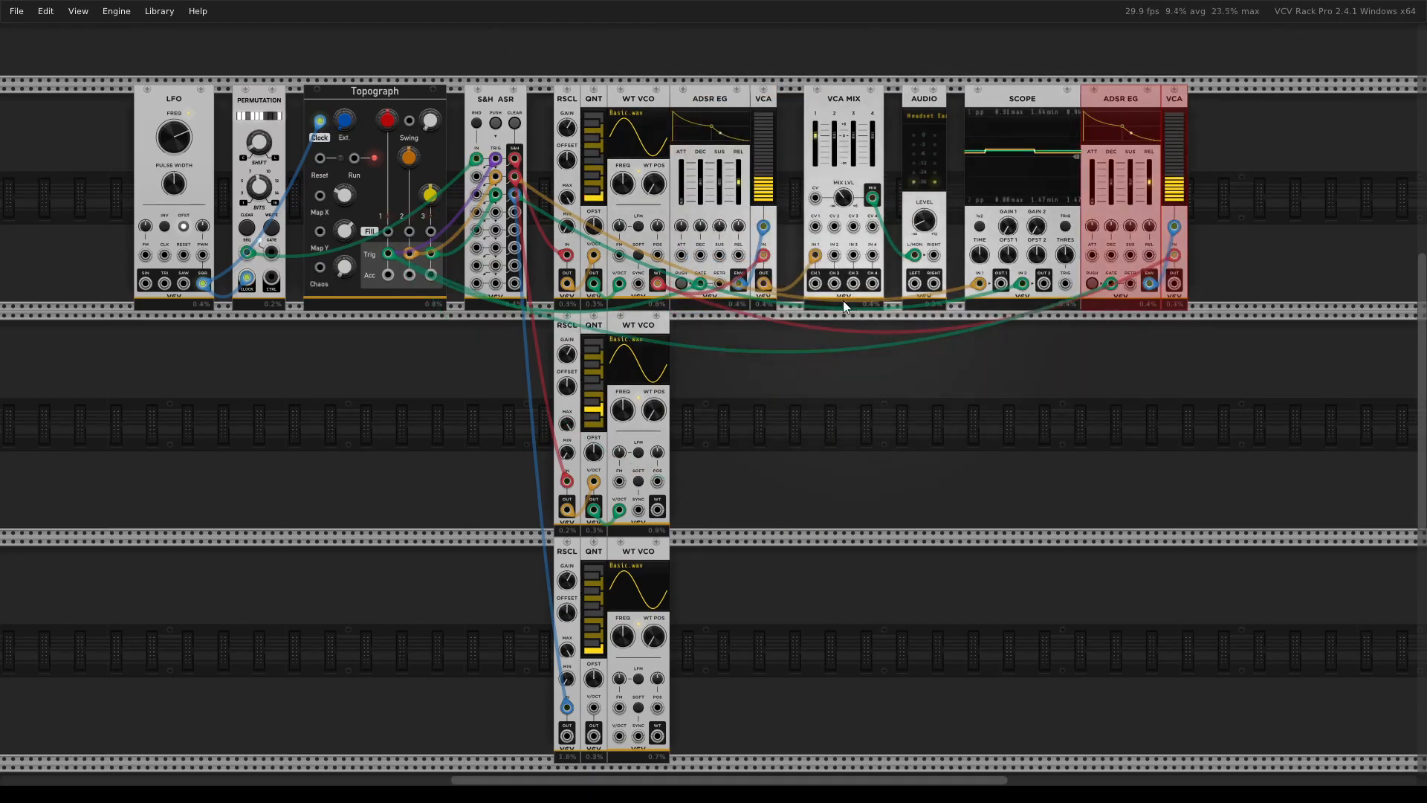
drag(1108, 136, 695, 363)
click(843, 404)
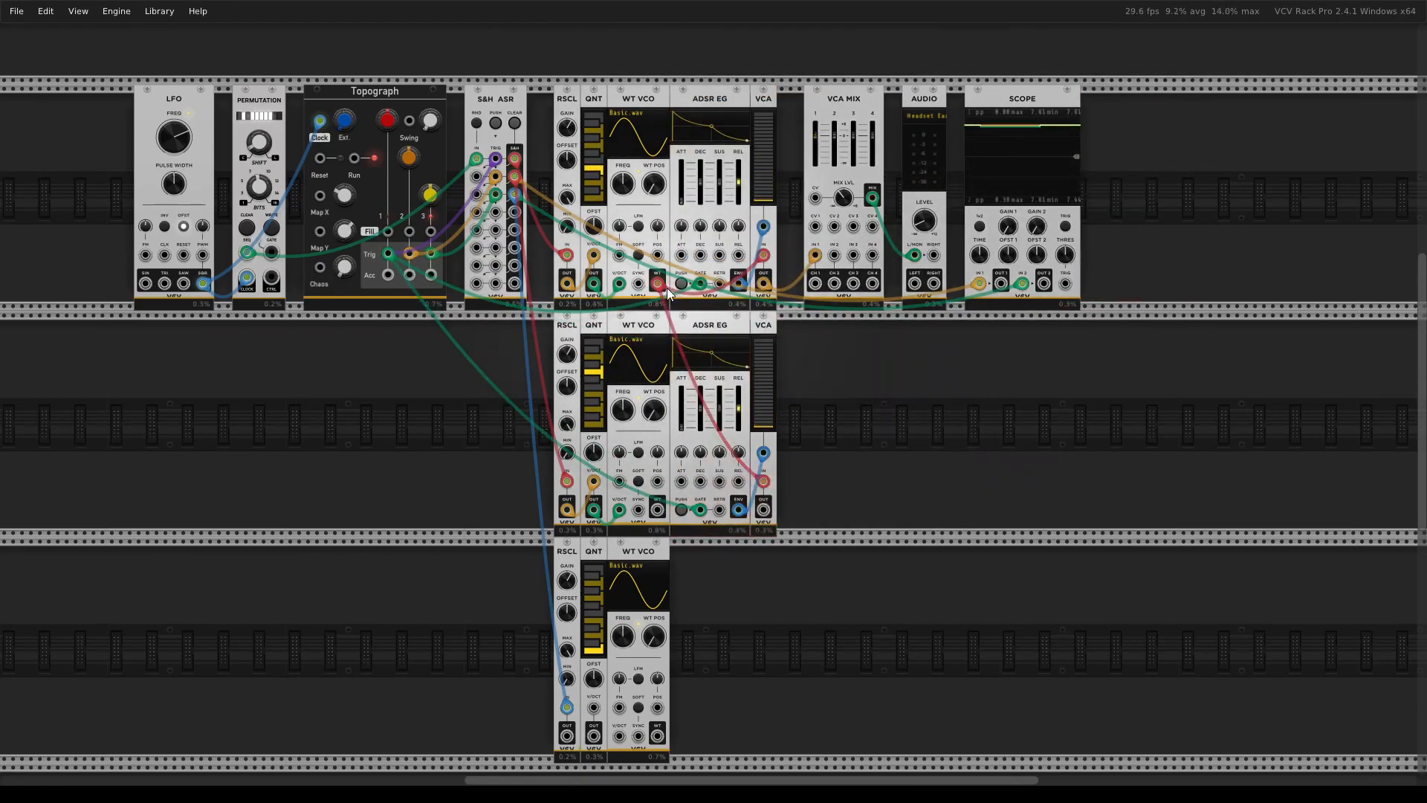
drag(764, 483, 658, 510)
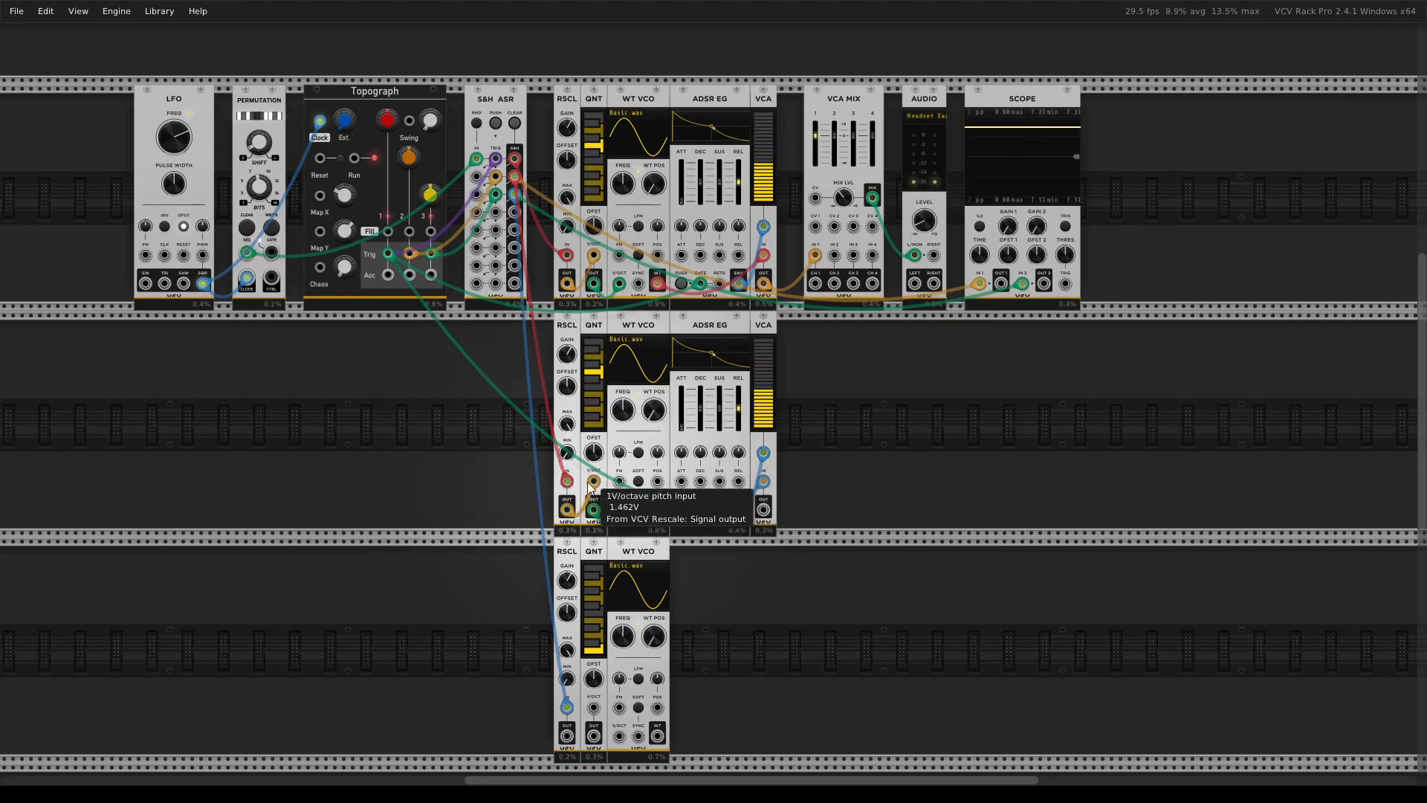
mouse_move(567, 482)
mouse_down()
mouse_move(532, 485)
mouse_move(567, 482)
mouse_up()
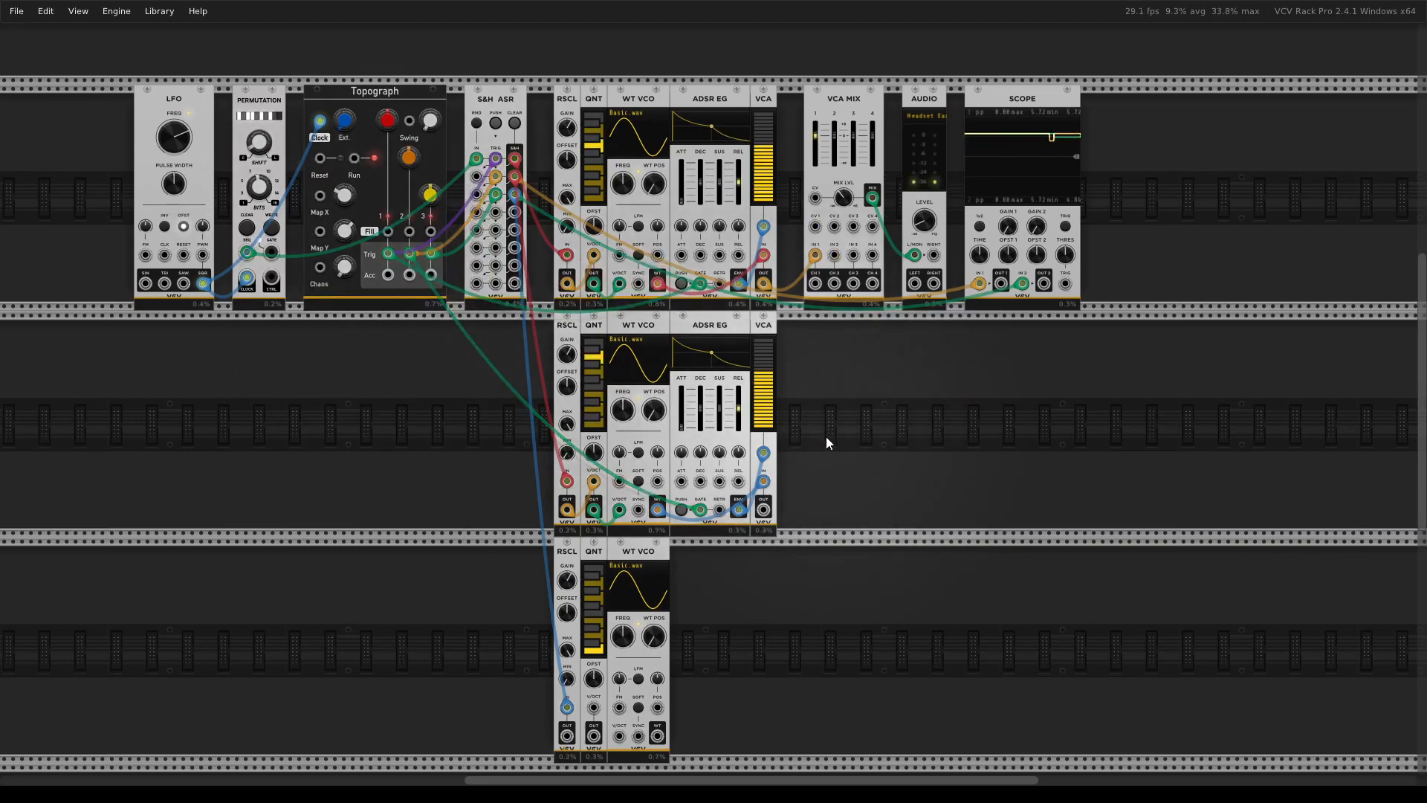
Duplicate the second voice's ADSR EG and VCA without cables and place the copies beside the third voice's WT VCO
drag(826, 435, 717, 336)
right_click(716, 336)
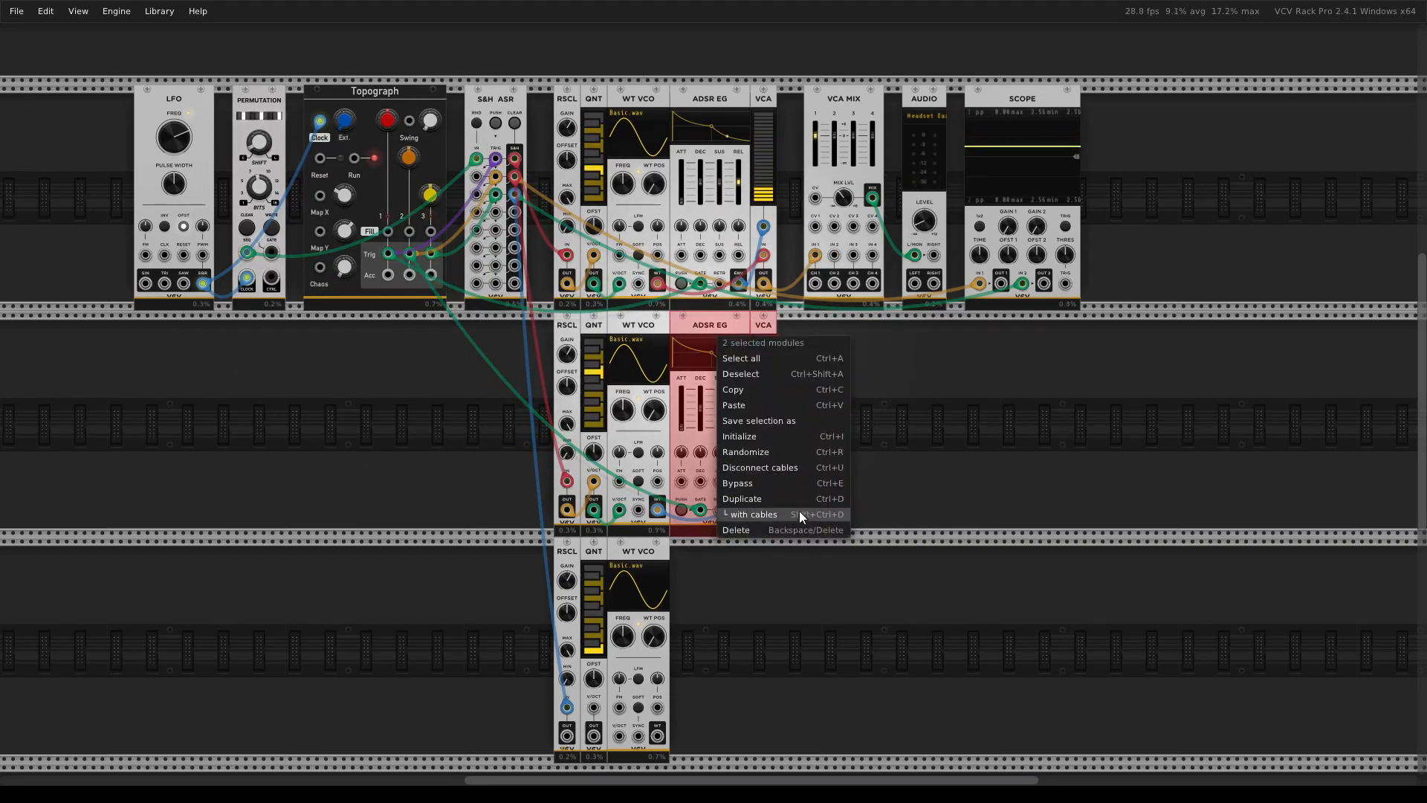
click(801, 499)
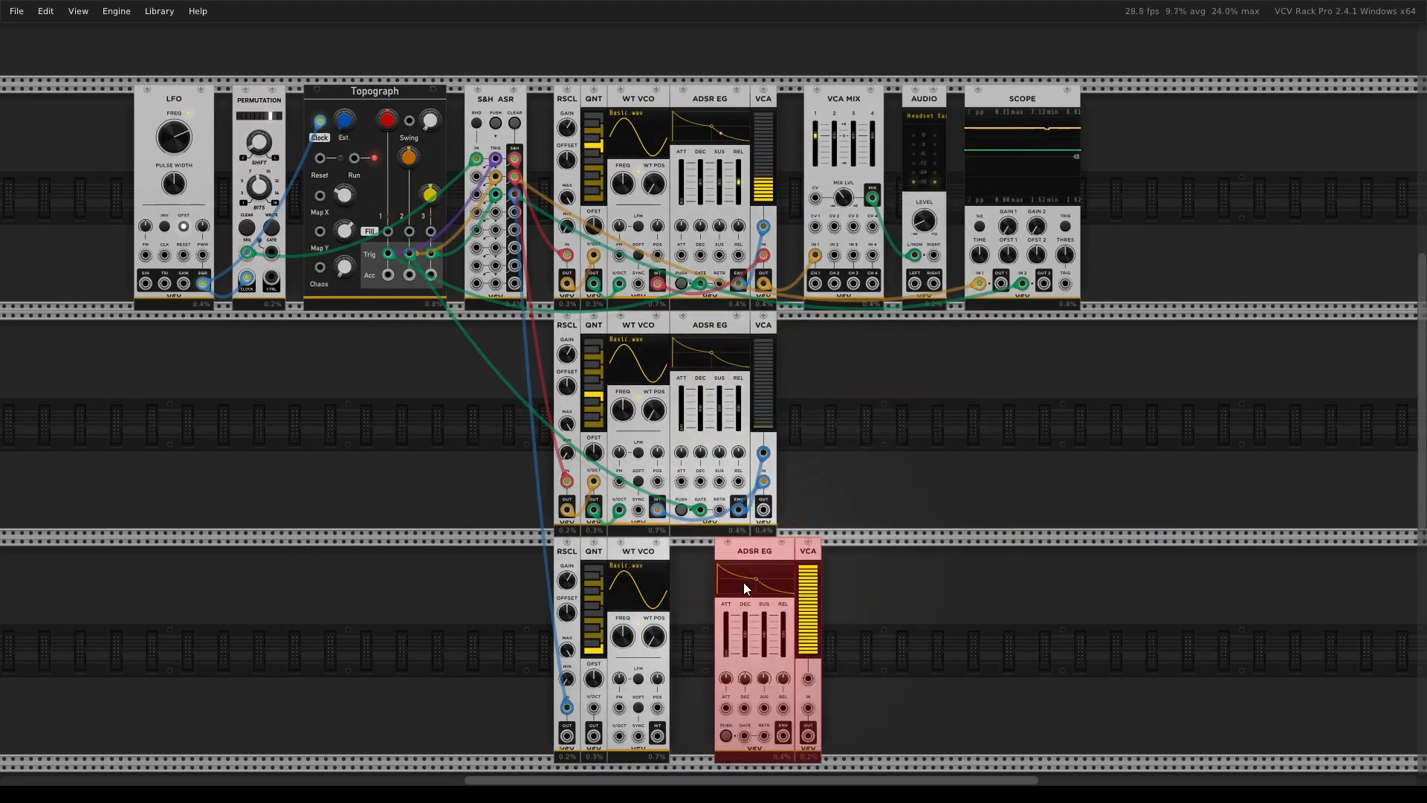
click(703, 582)
Gate the third ADSR EG from Topograph's trigger output 3, and patch its envelope and the third WT VCO into the third VCA
drag(700, 736, 430, 252)
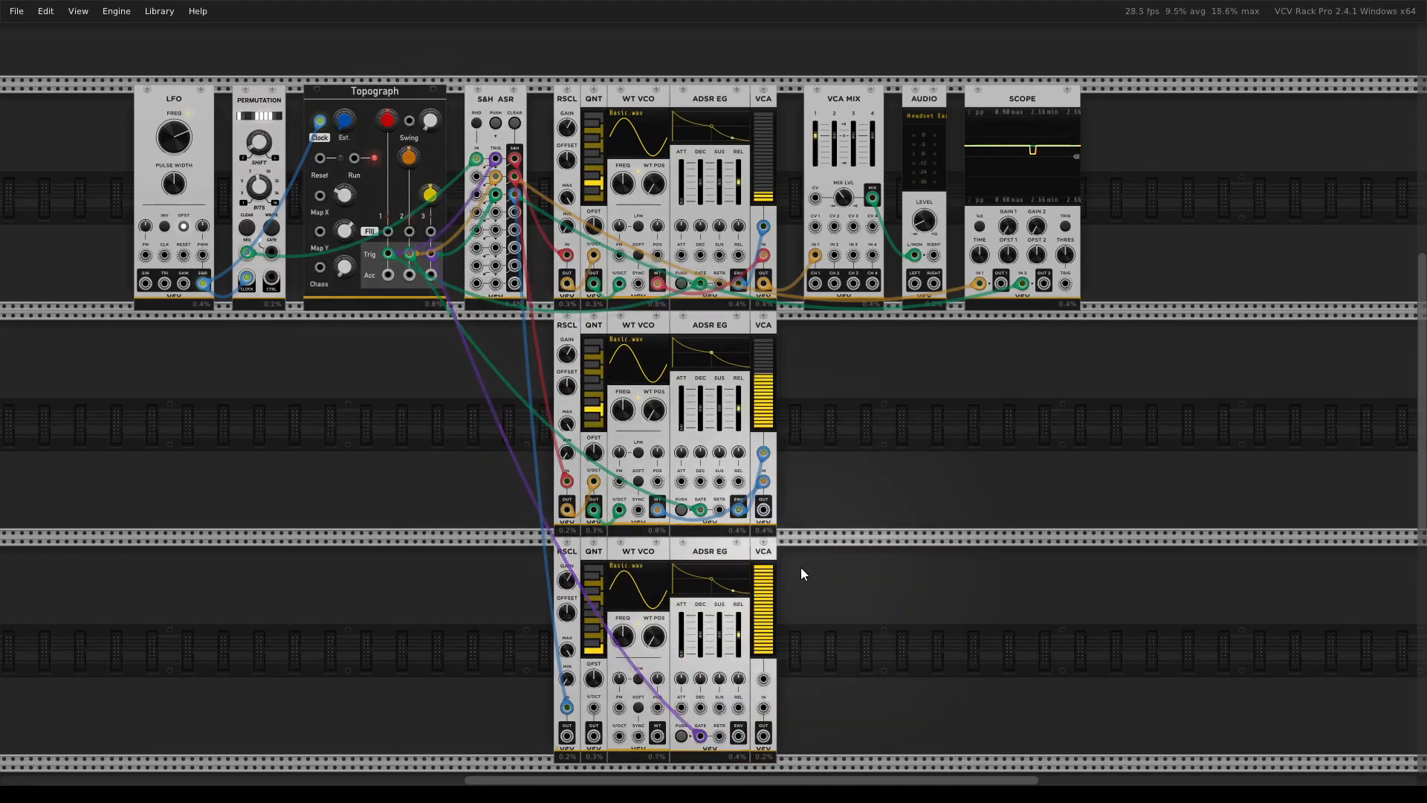
drag(657, 736, 763, 708)
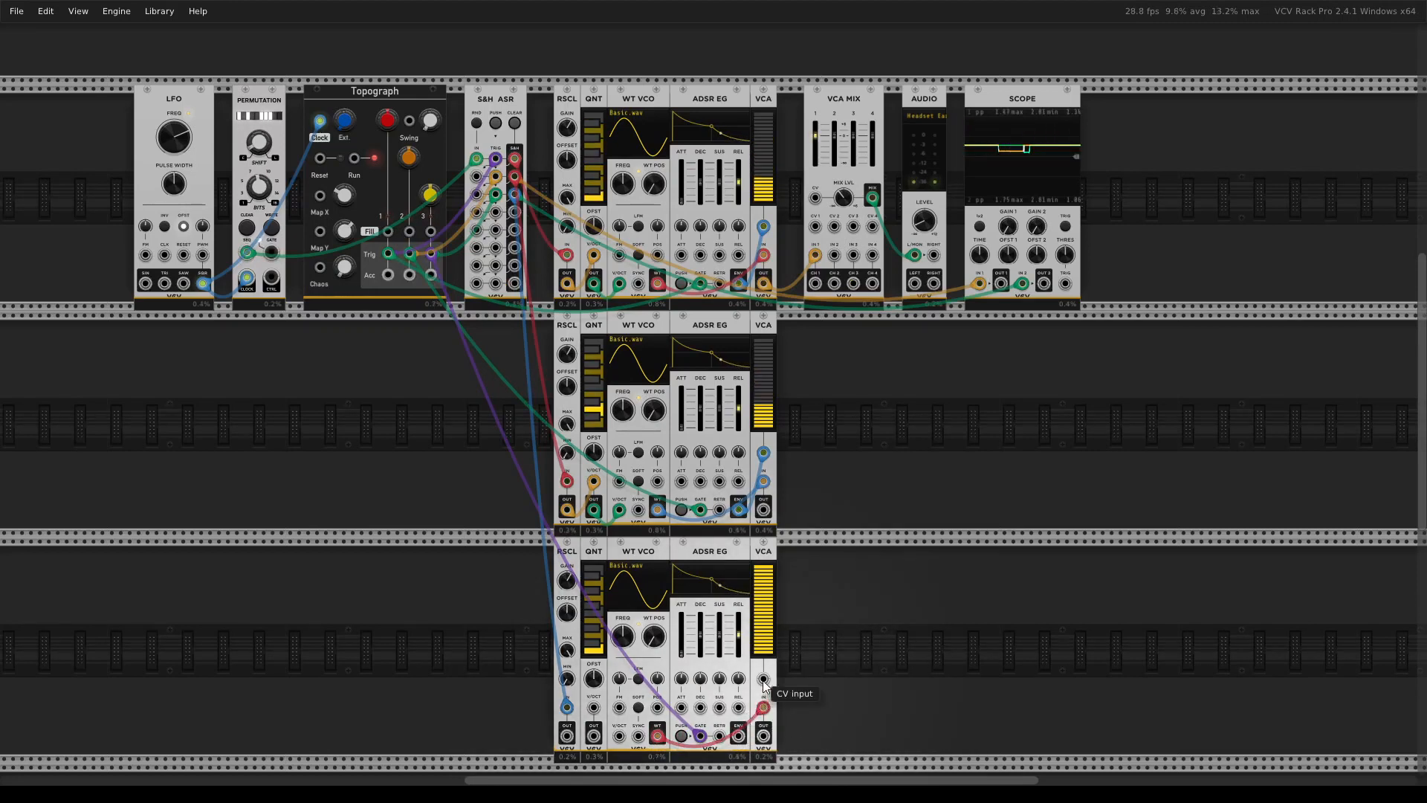
drag(764, 684, 738, 736)
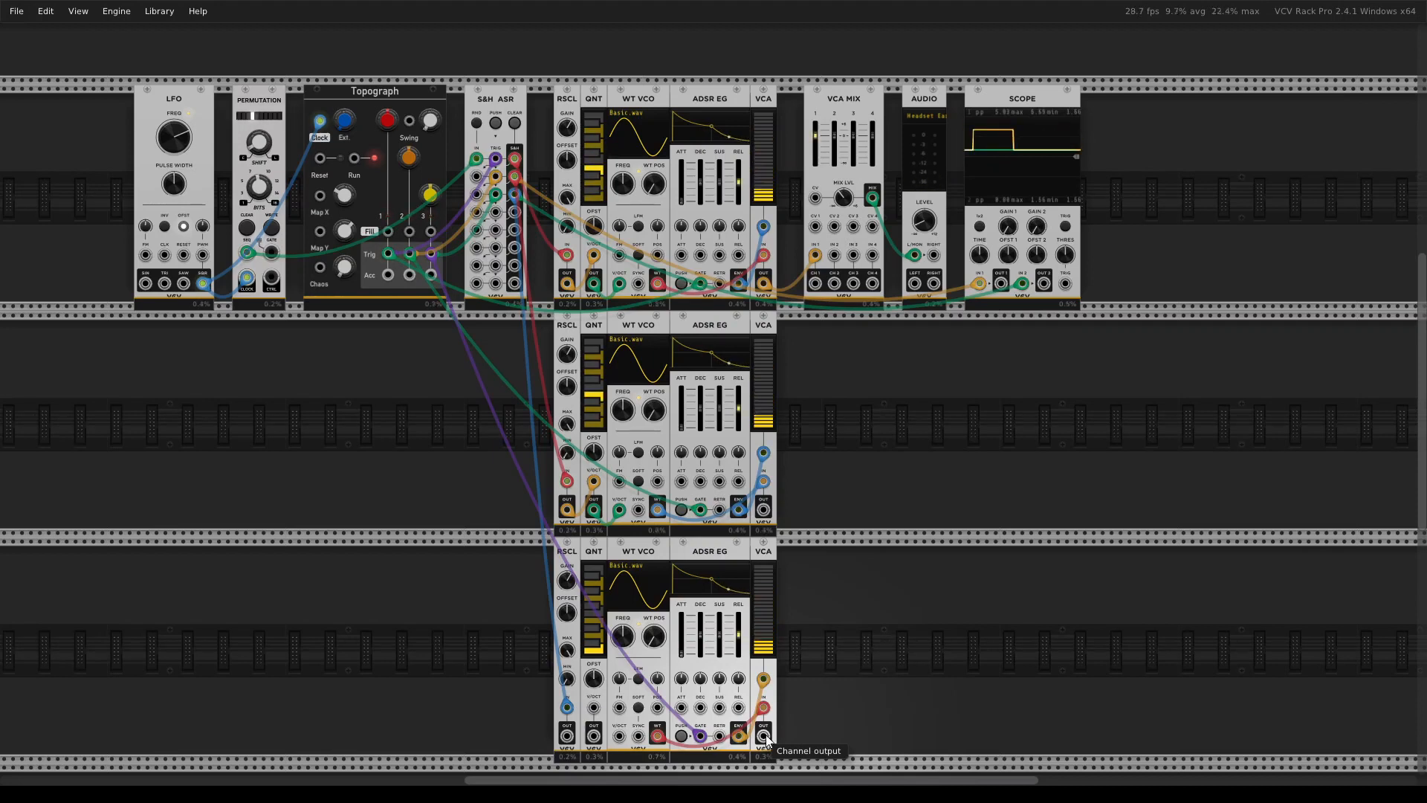
Patch the third voice's RSCL through QNT into WT VCO's pitch input, and the second and third VCA outputs into VCA MIX inputs 2 and 3
mouse_move(594, 736)
mouse_down()
mouse_move(717, 739)
mouse_move(573, 744)
mouse_up()
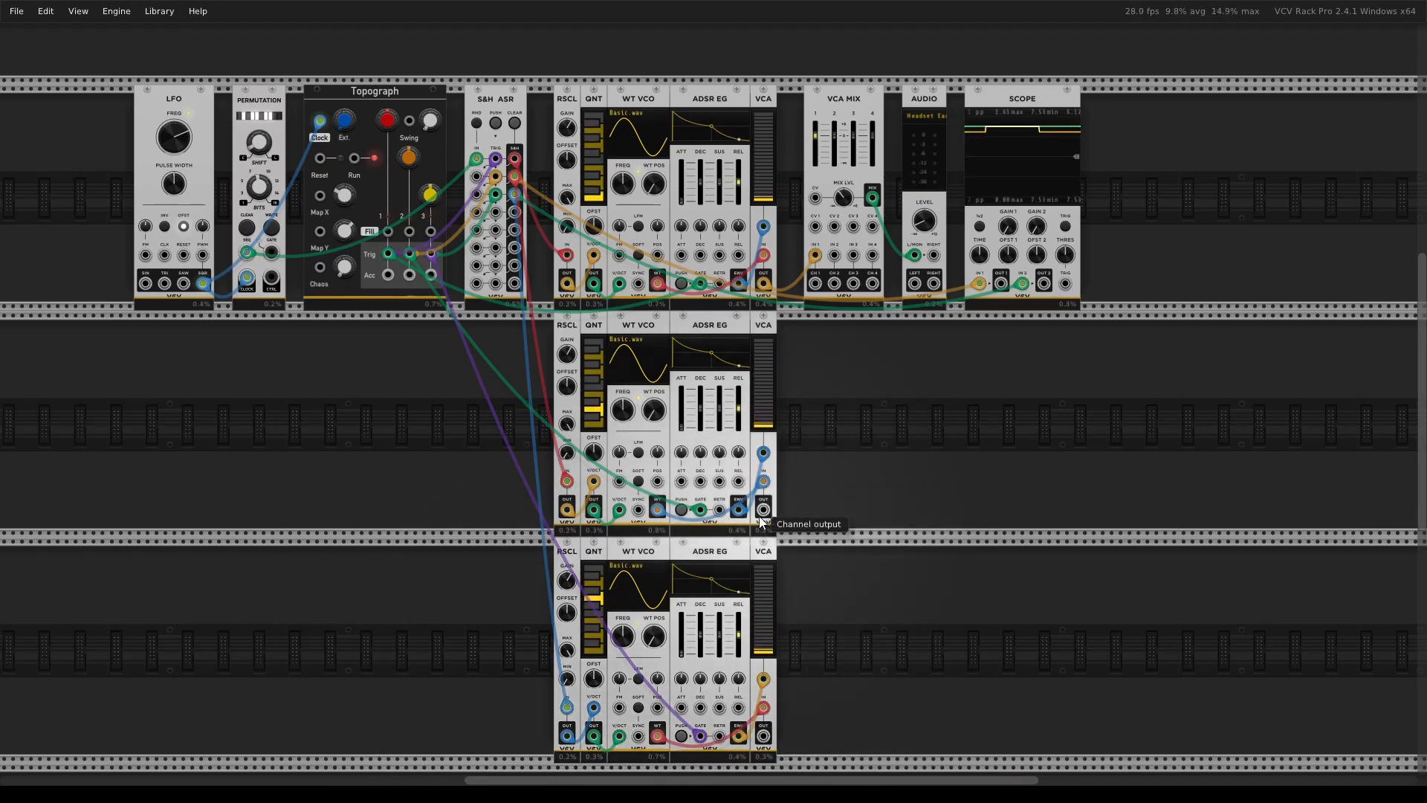
drag(764, 510, 834, 255)
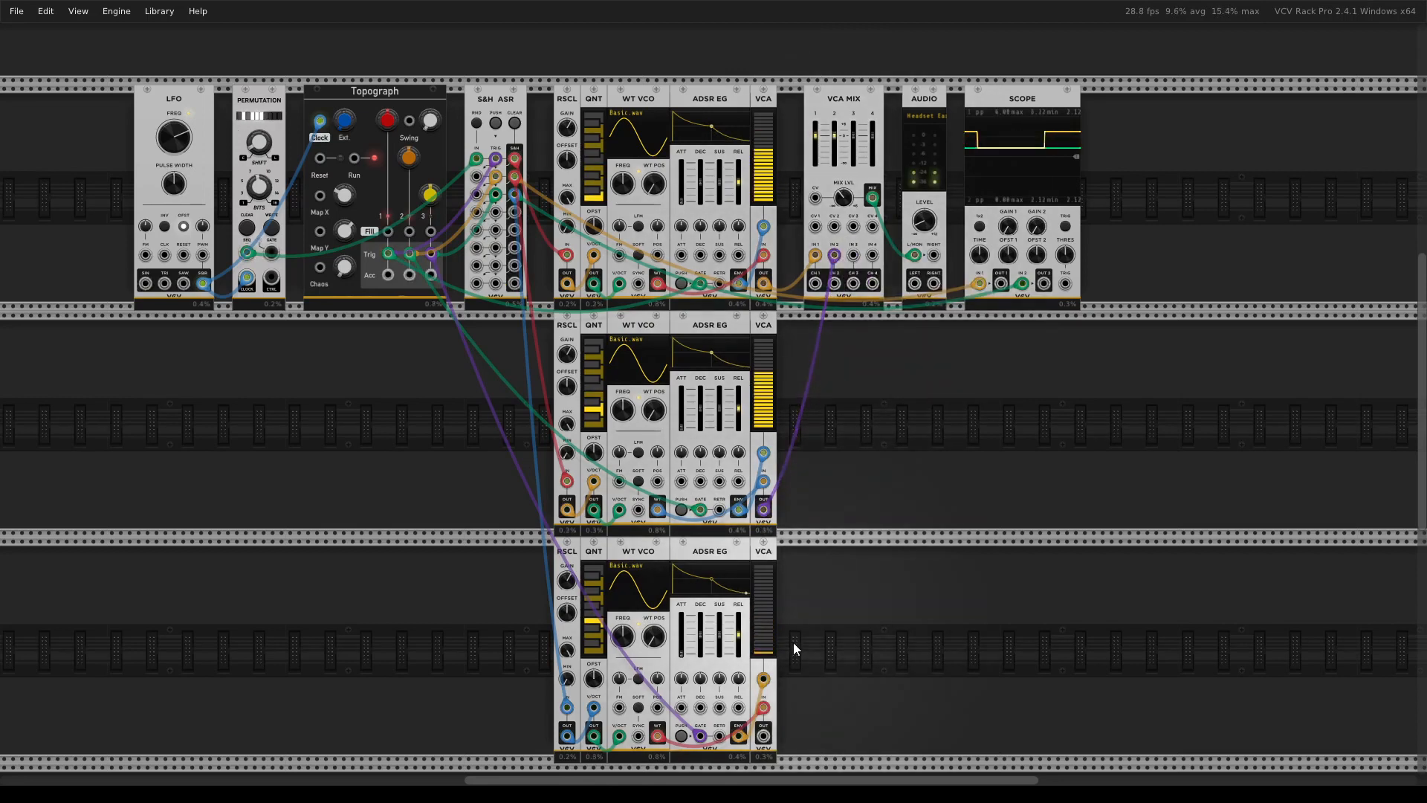
drag(764, 736, 855, 255)
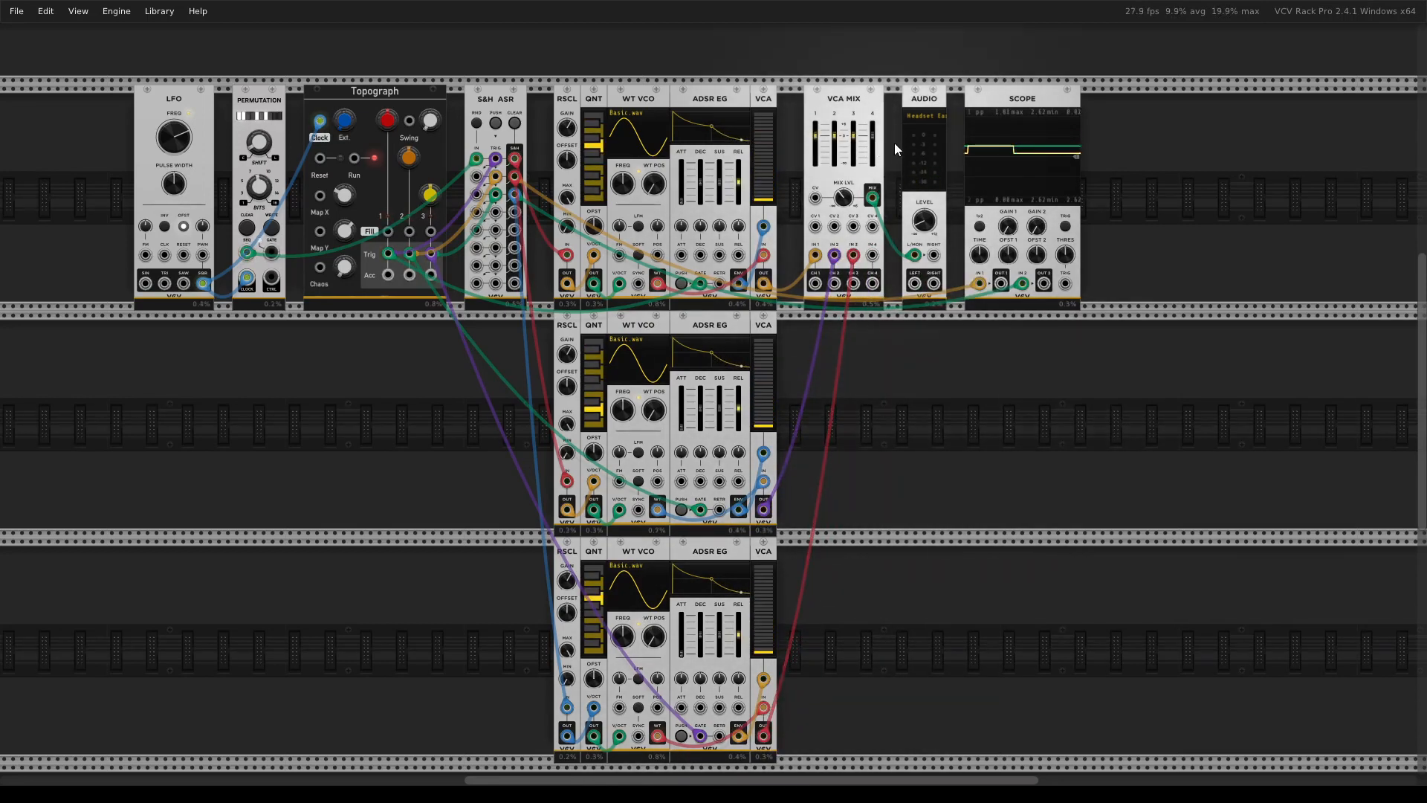
Close the gaps in the rack by moving the voice modules, VCA MIX, AUDIO and SCOPE toward S&H ASR
drag(1129, 654, 562, 98)
click(984, 408)
drag(1152, 315, 845, 95)
click(1192, 146)
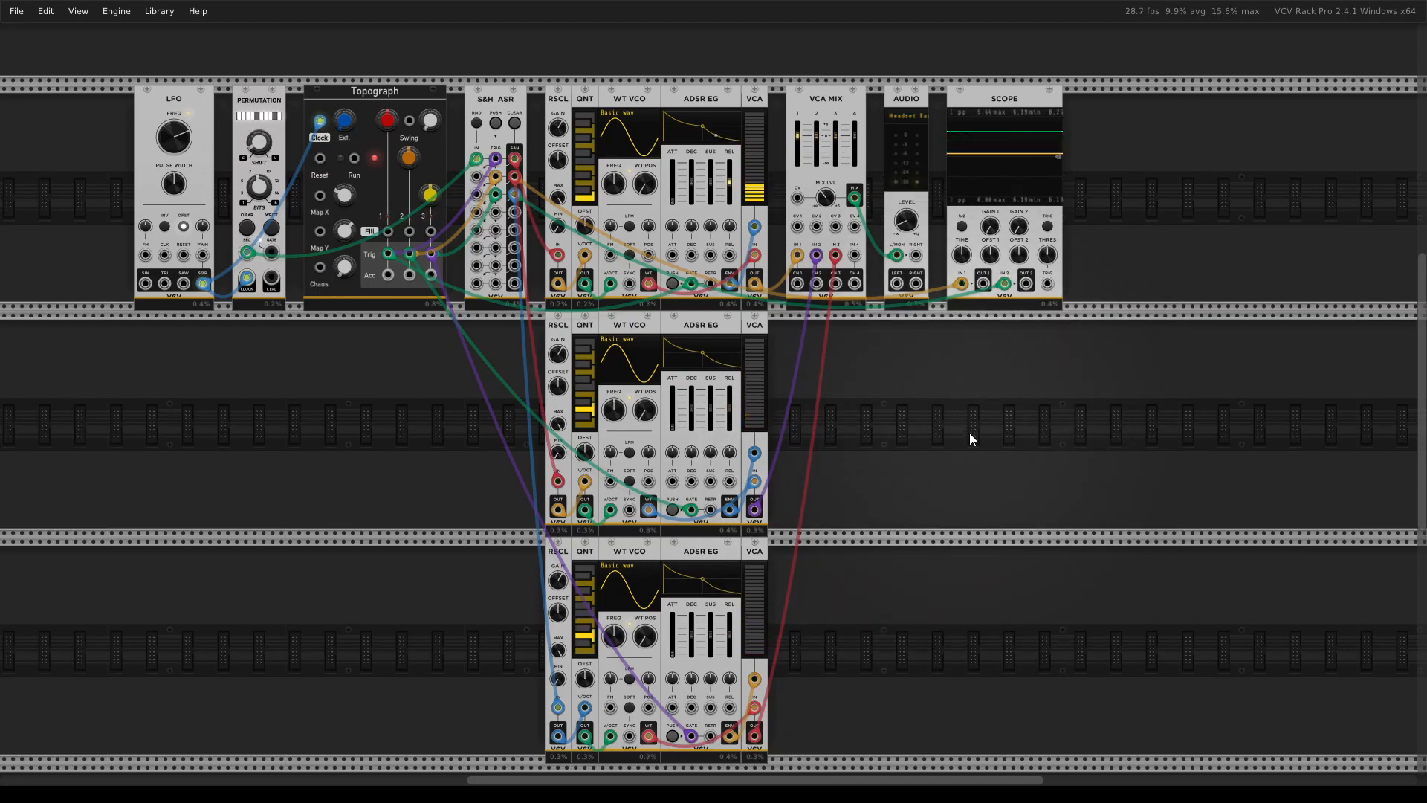
right_click(989, 434)
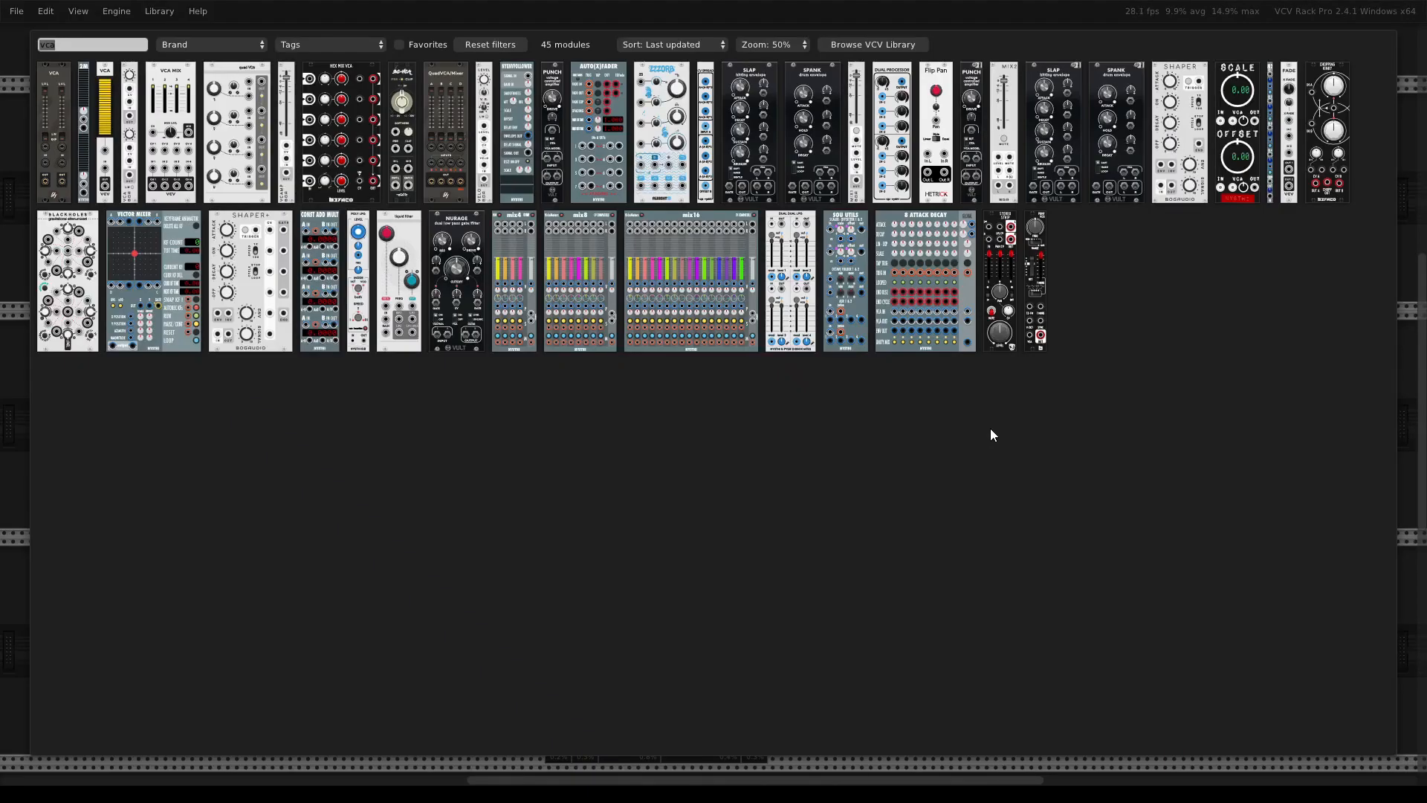
text(oct)
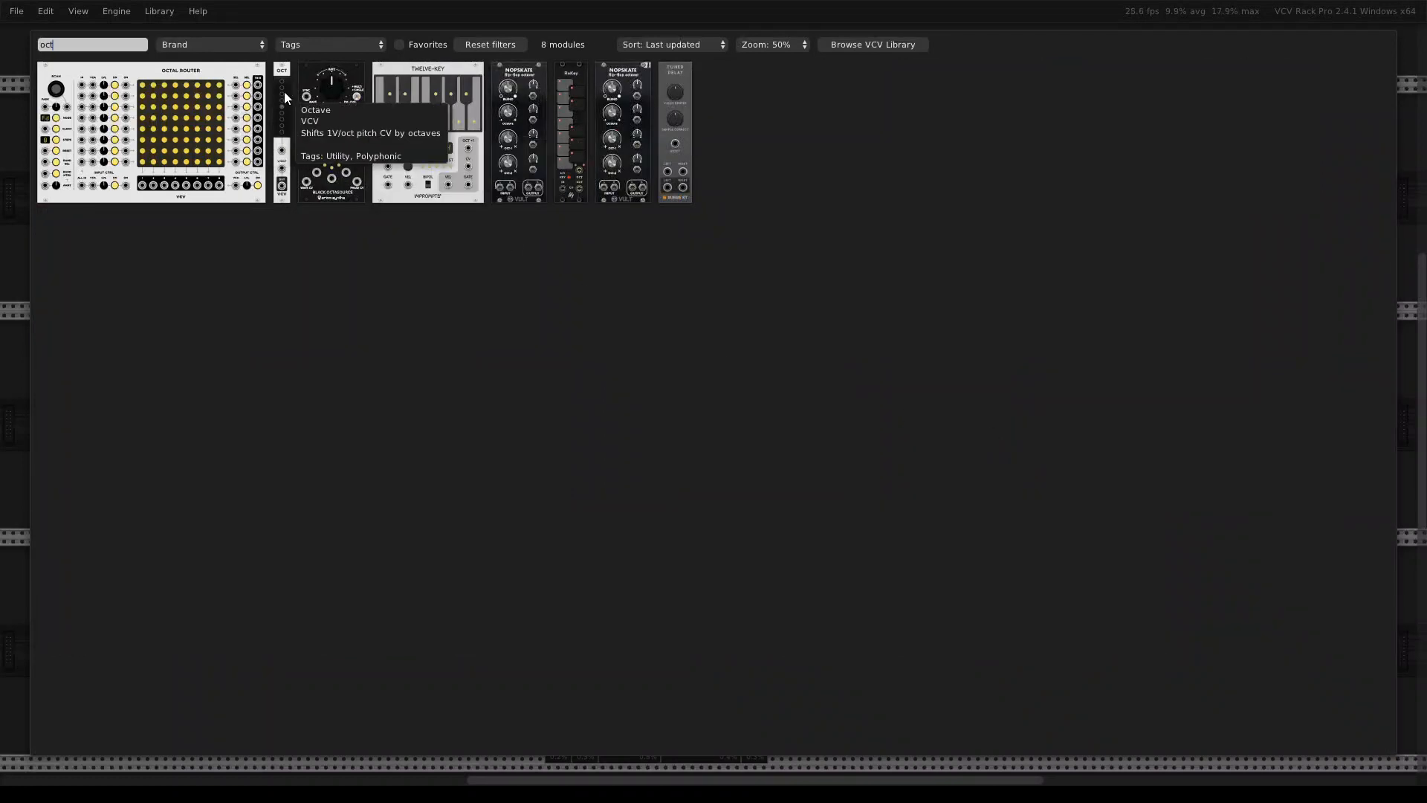
key(Escape)
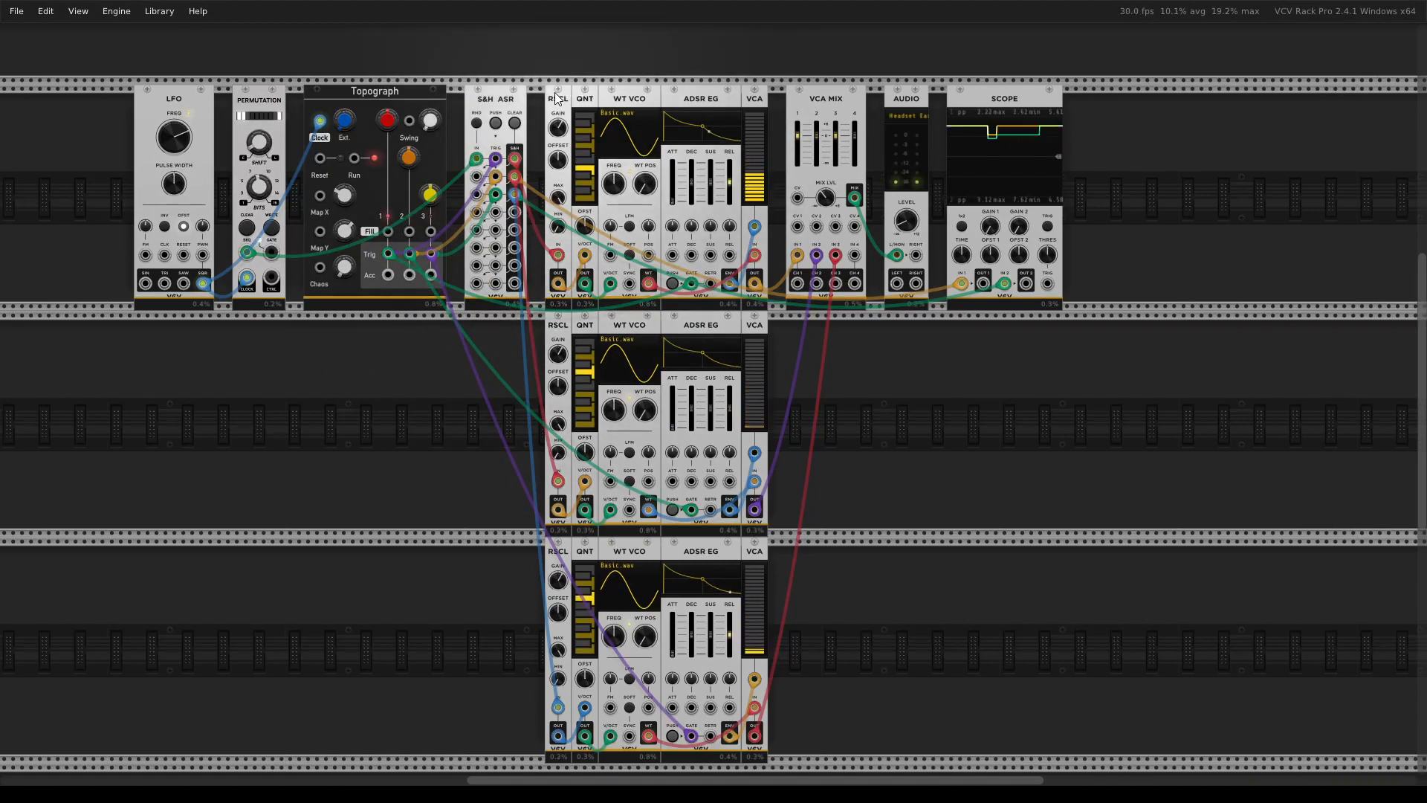
Set the first voice's RSCL offset to 1 V and the third voice's RSCL offset to -1 V
right_click(563, 165)
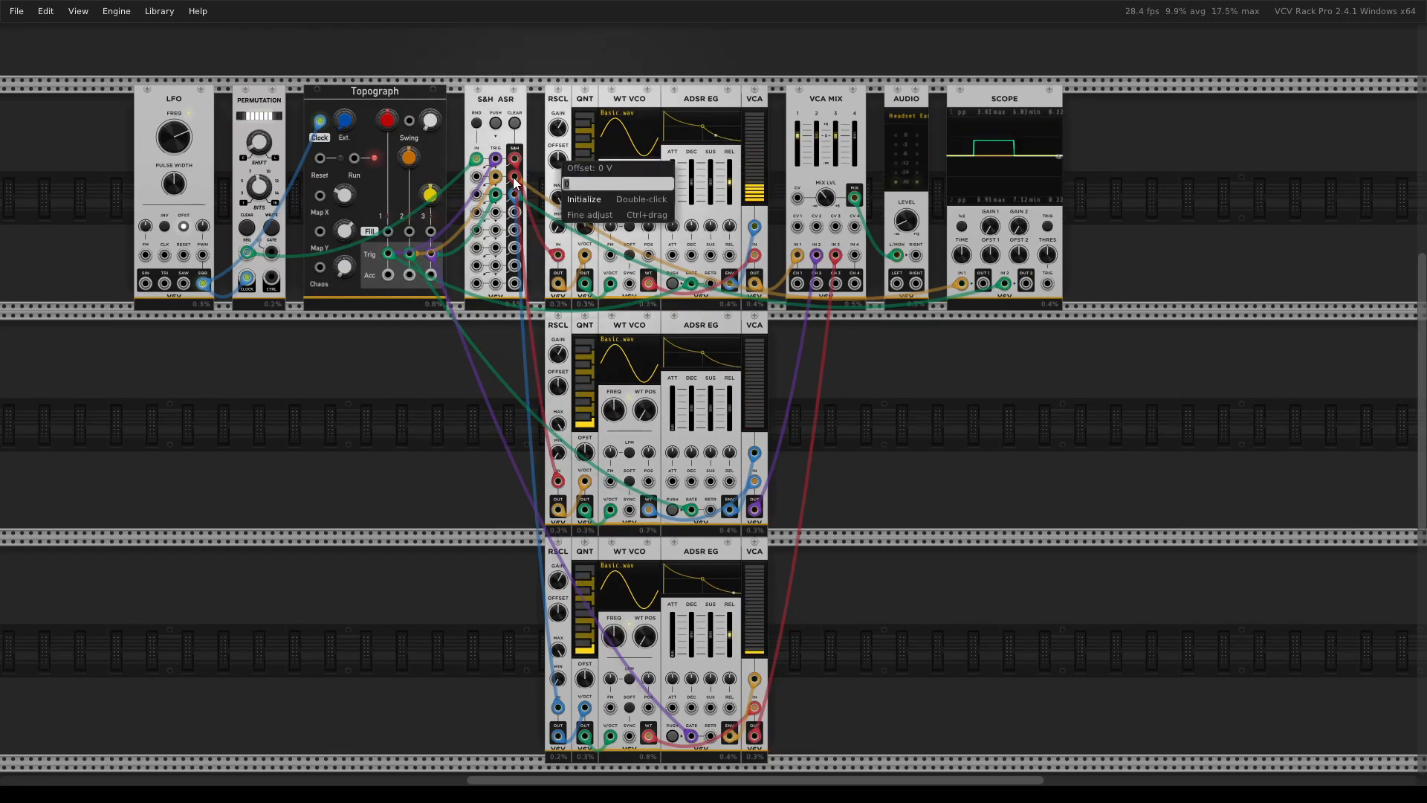
text(1)
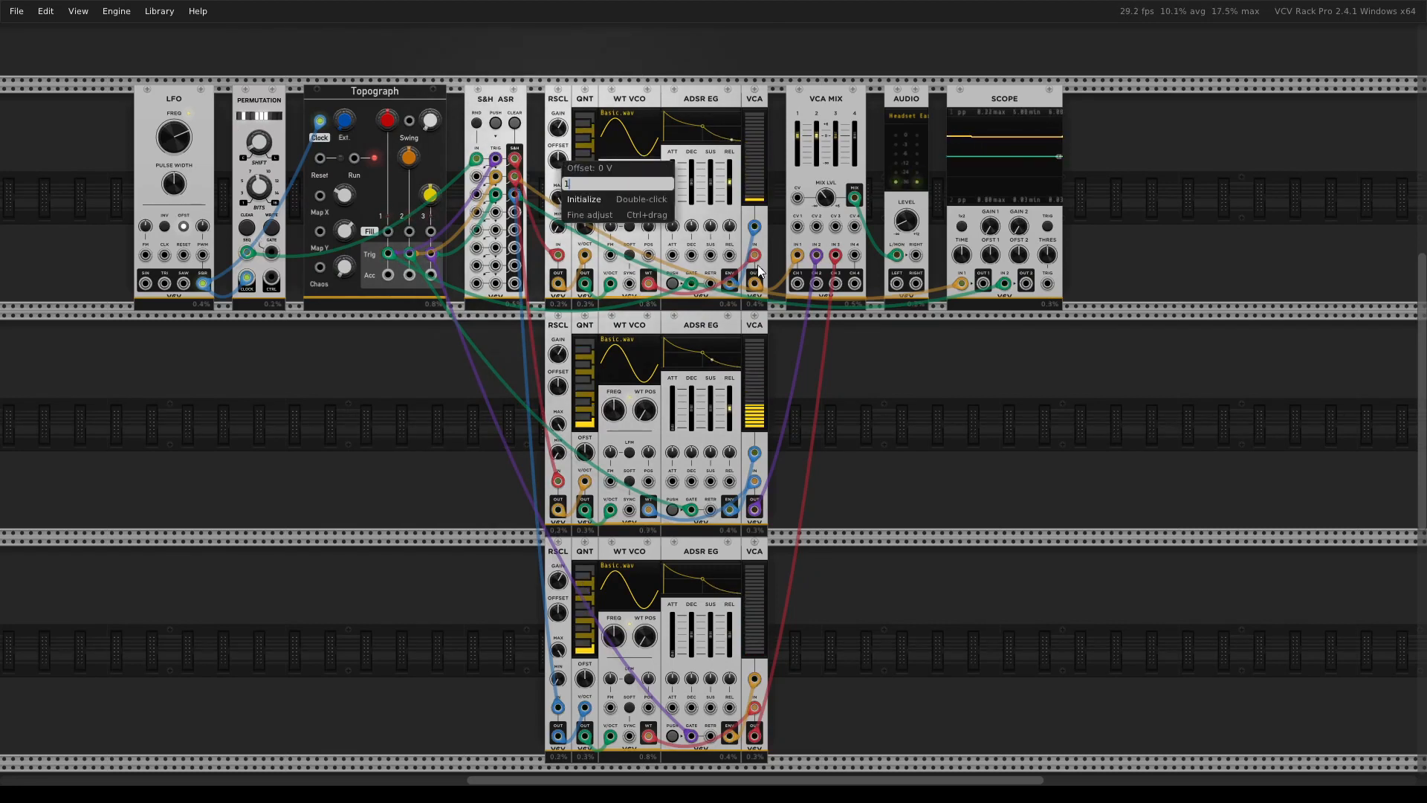
key(Return)
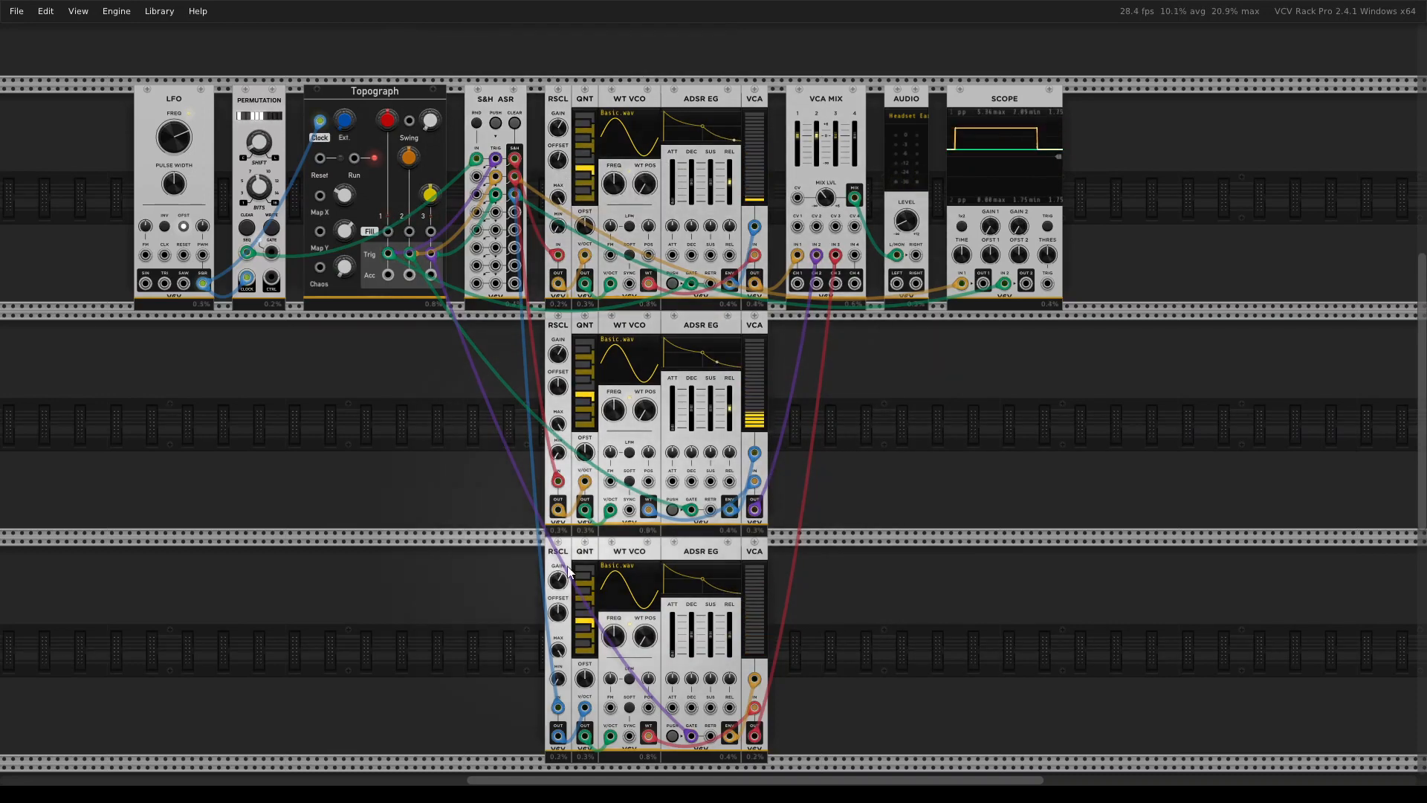
right_click(560, 614)
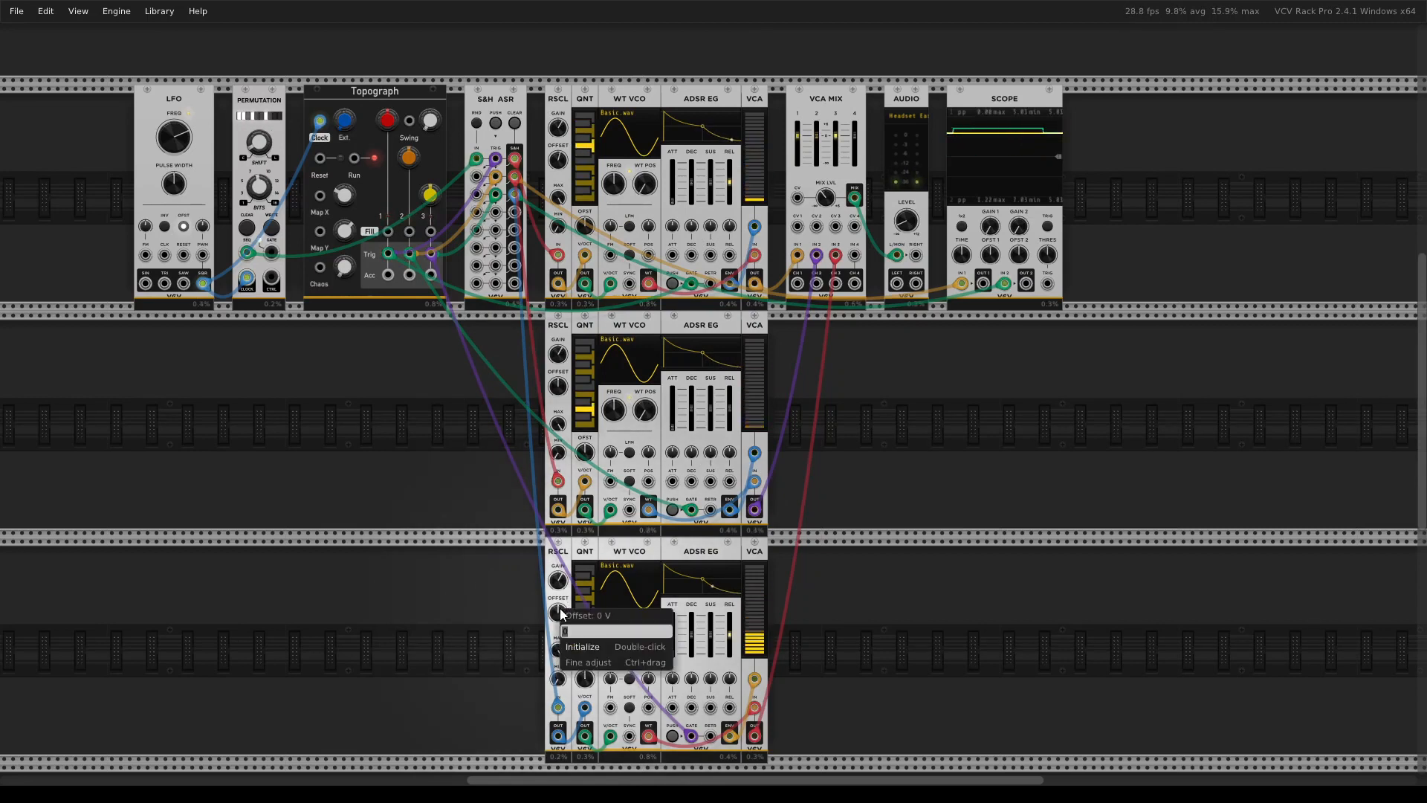
text(-1)
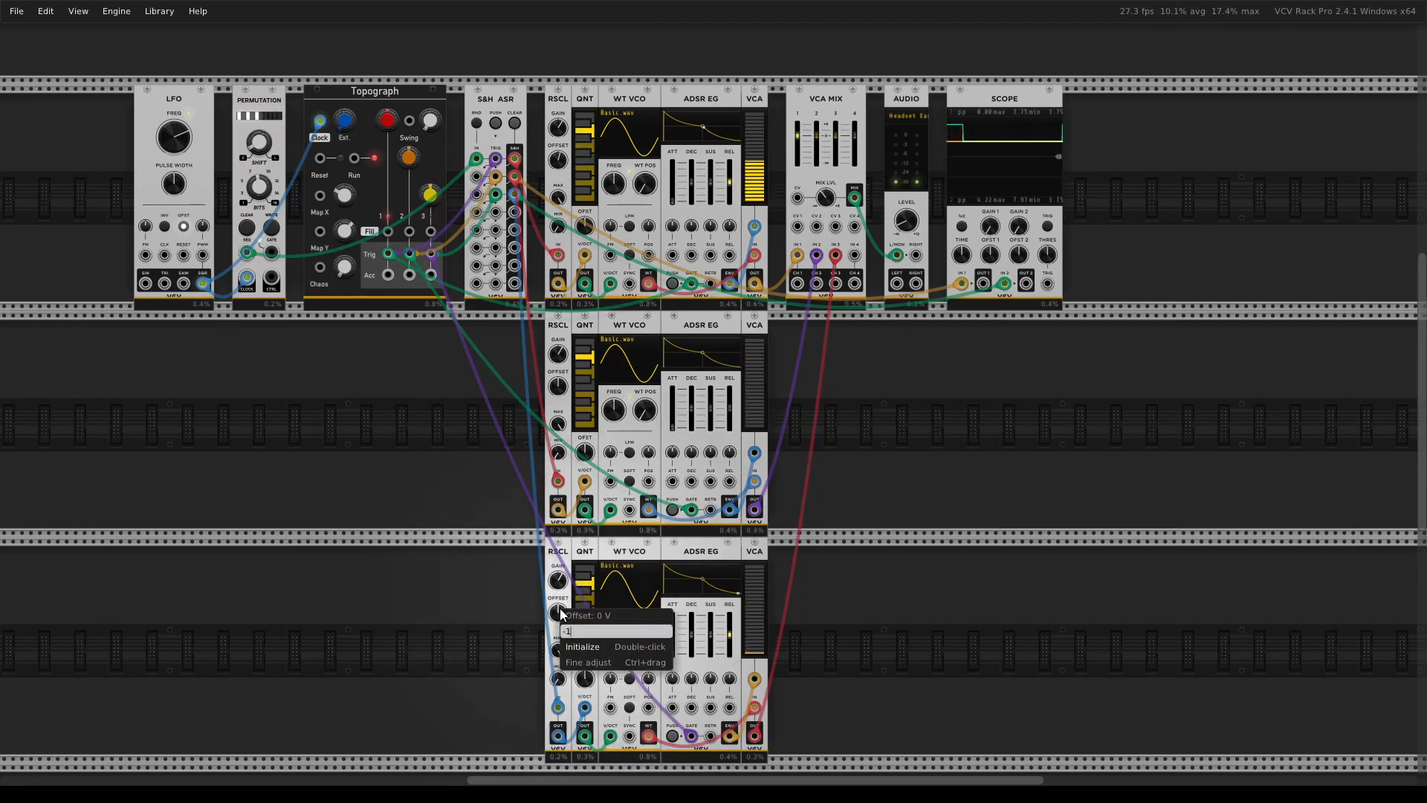
key(Return)
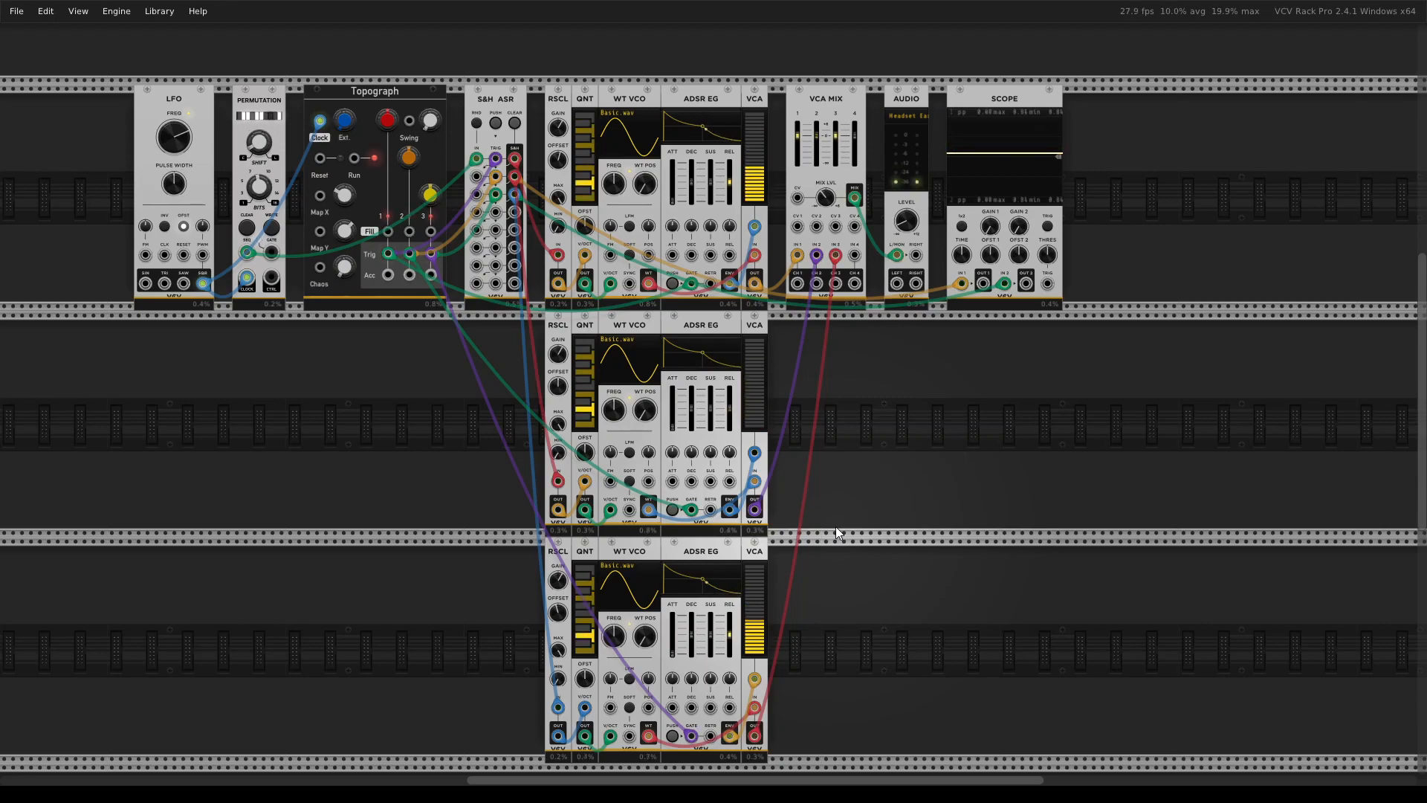
Search the module browser for "delay" and add Alright Devices Chronoblob2 beneath the top row
right_click(917, 449)
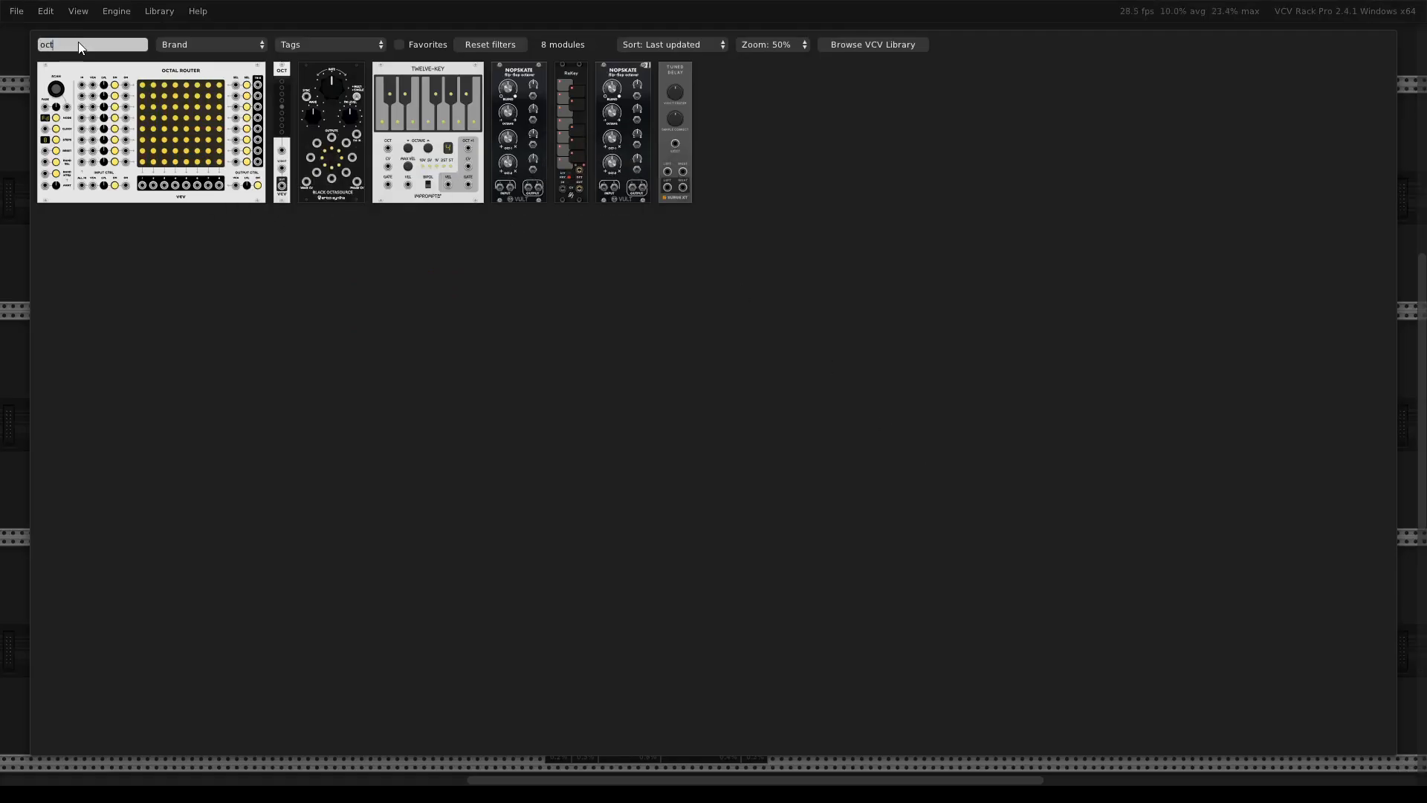
key(BackSpace)
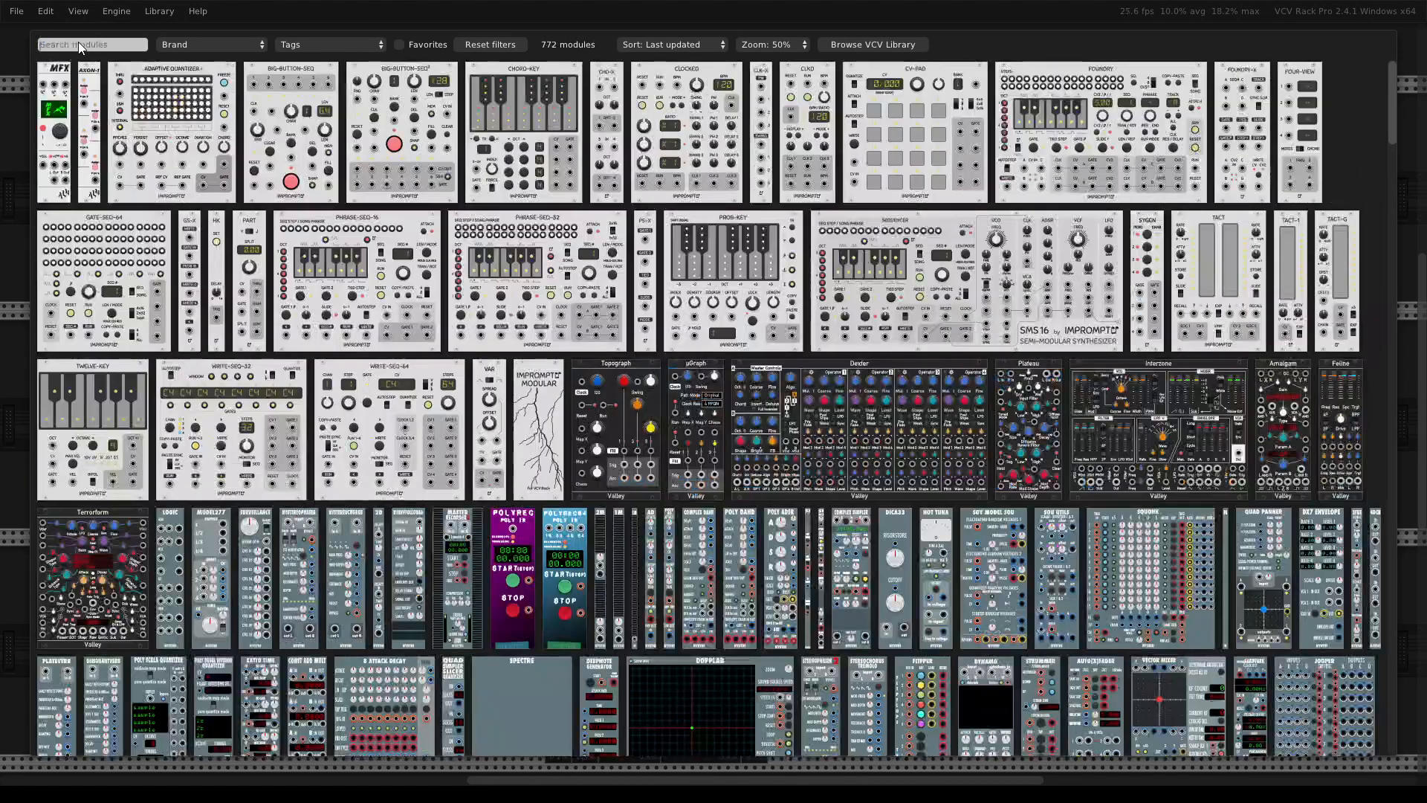
text(delay)
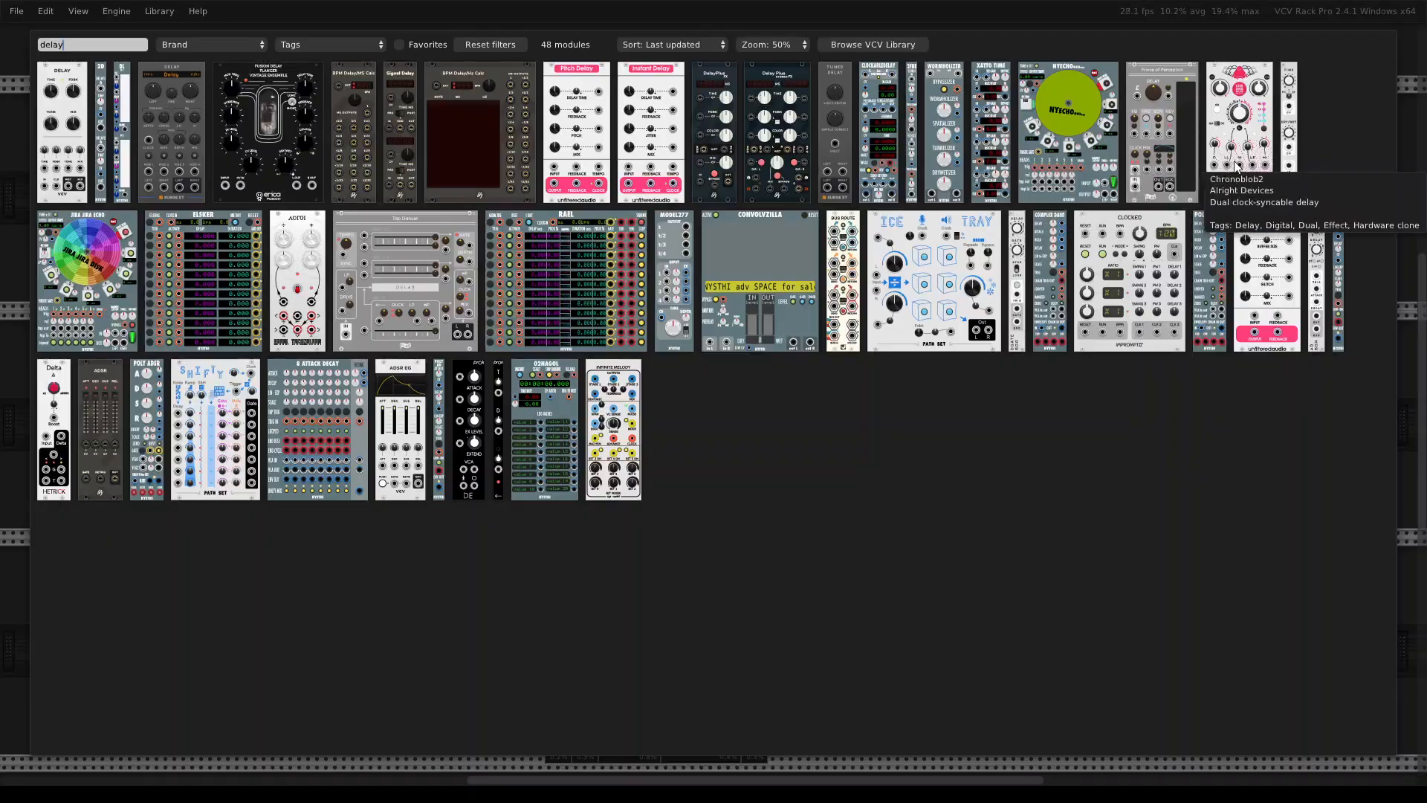
key(Escape)
Move SCOPE and AUDIO away from VCA MIX and place Chronoblob2 in the gap between VCA MIX and AUDIO
drag(992, 109, 1107, 112)
drag(916, 110, 1033, 110)
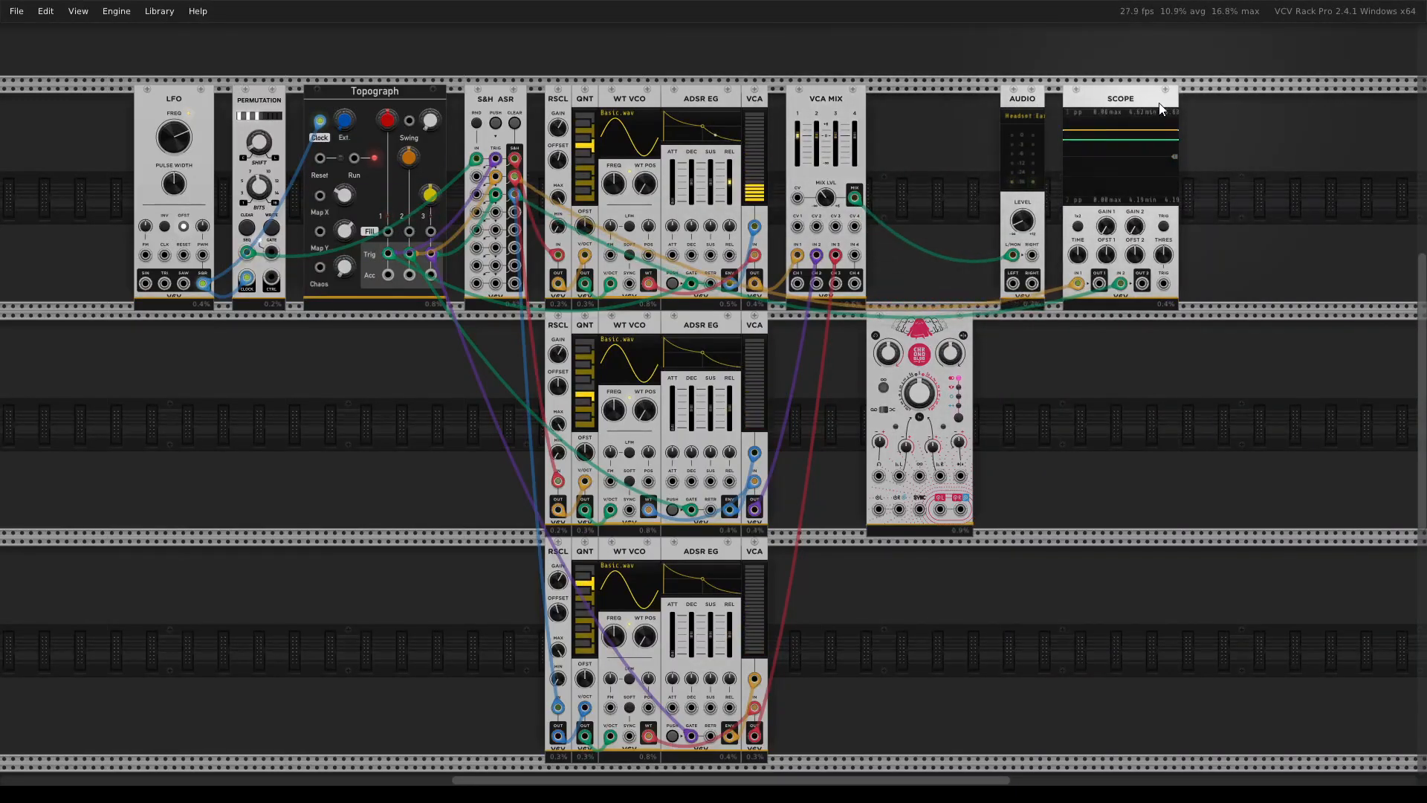
right_click(1148, 86)
click(1109, 83)
drag(927, 342, 936, 108)
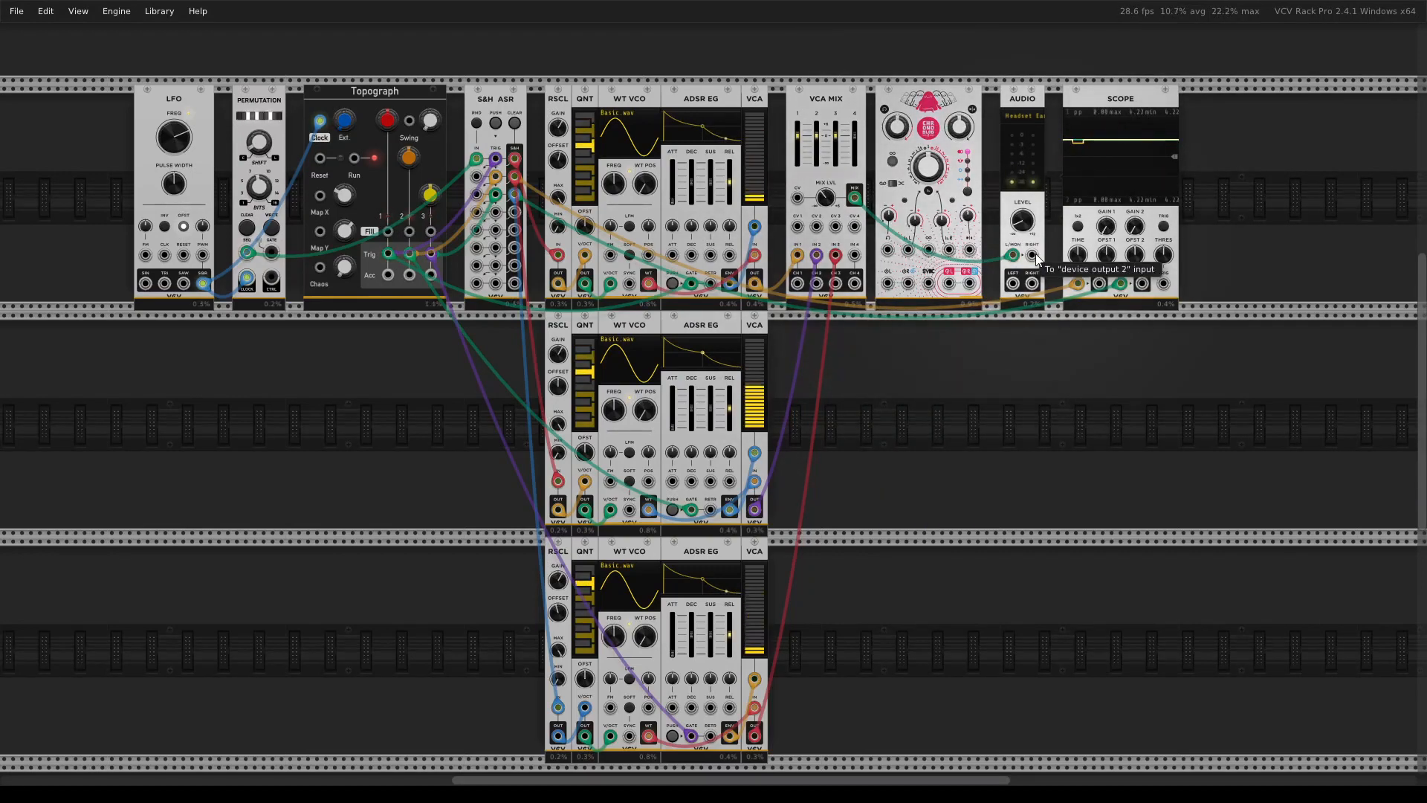
Route VCA MIX through Chronoblob2 to both AUDIO inputs, sync the delay from the LFO's square output and adjust its delay time
mouse_move(1012, 255)
mouse_down()
mouse_move(889, 283)
mouse_move(1012, 255)
mouse_move(1023, 269)
mouse_move(1032, 255)
mouse_up()
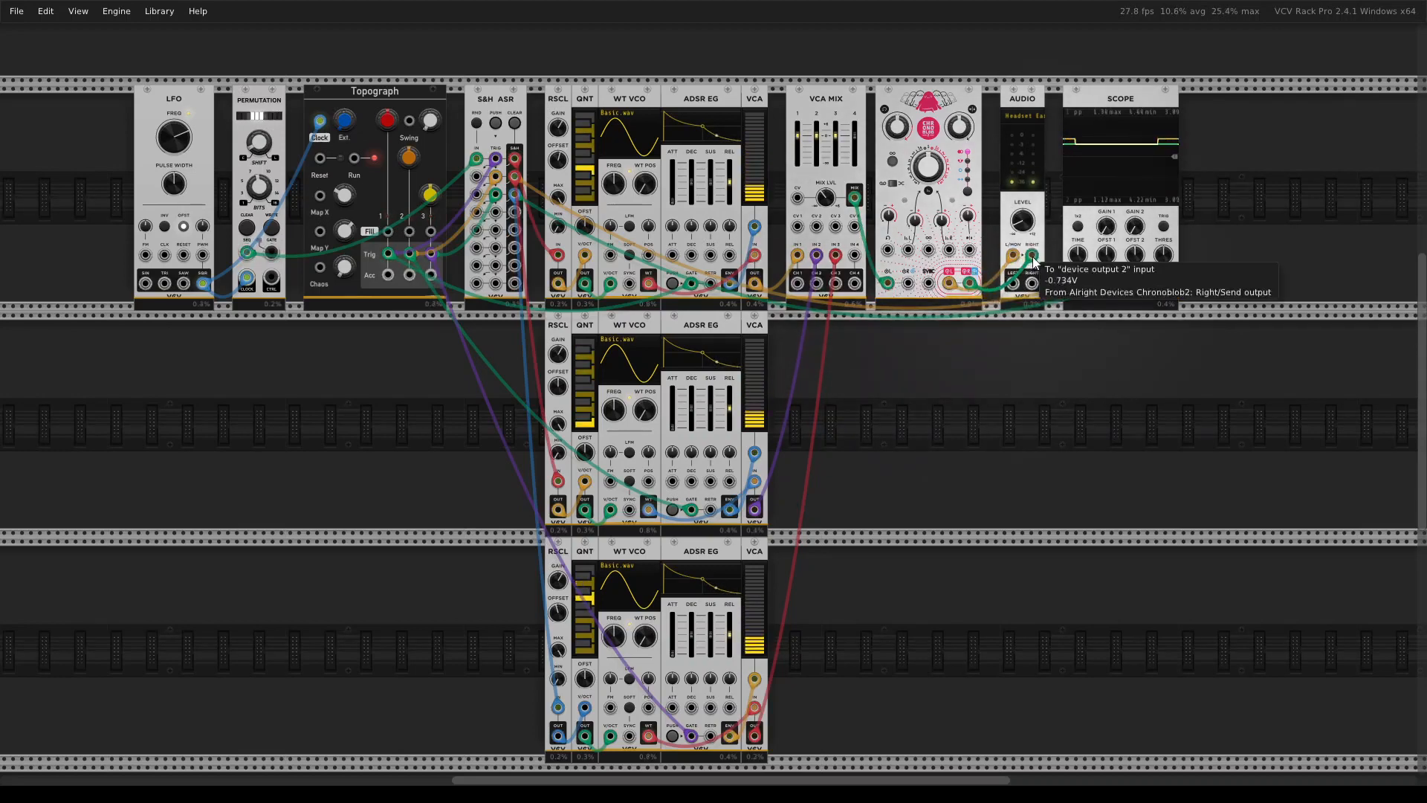
drag(929, 285, 203, 283)
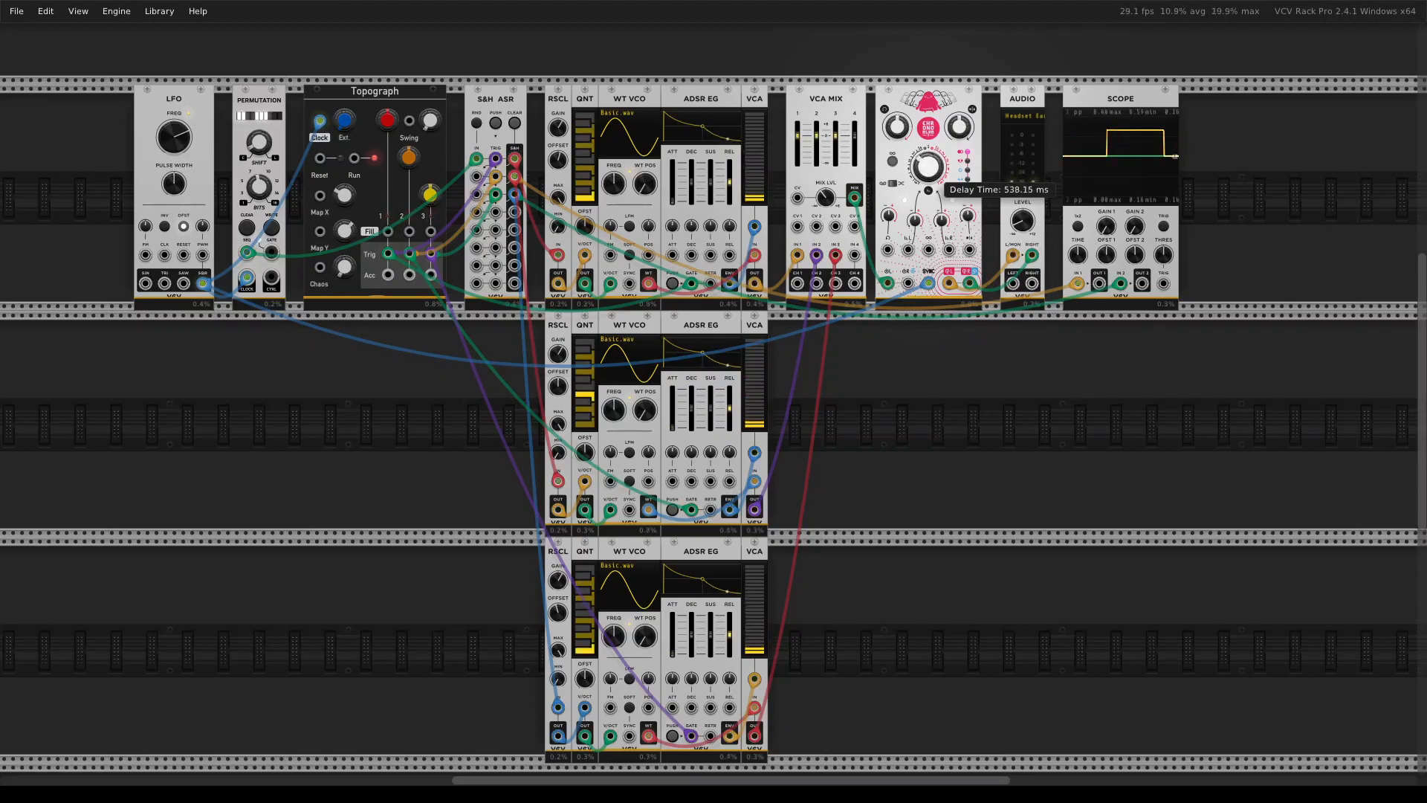
drag(928, 168, 927, 198)
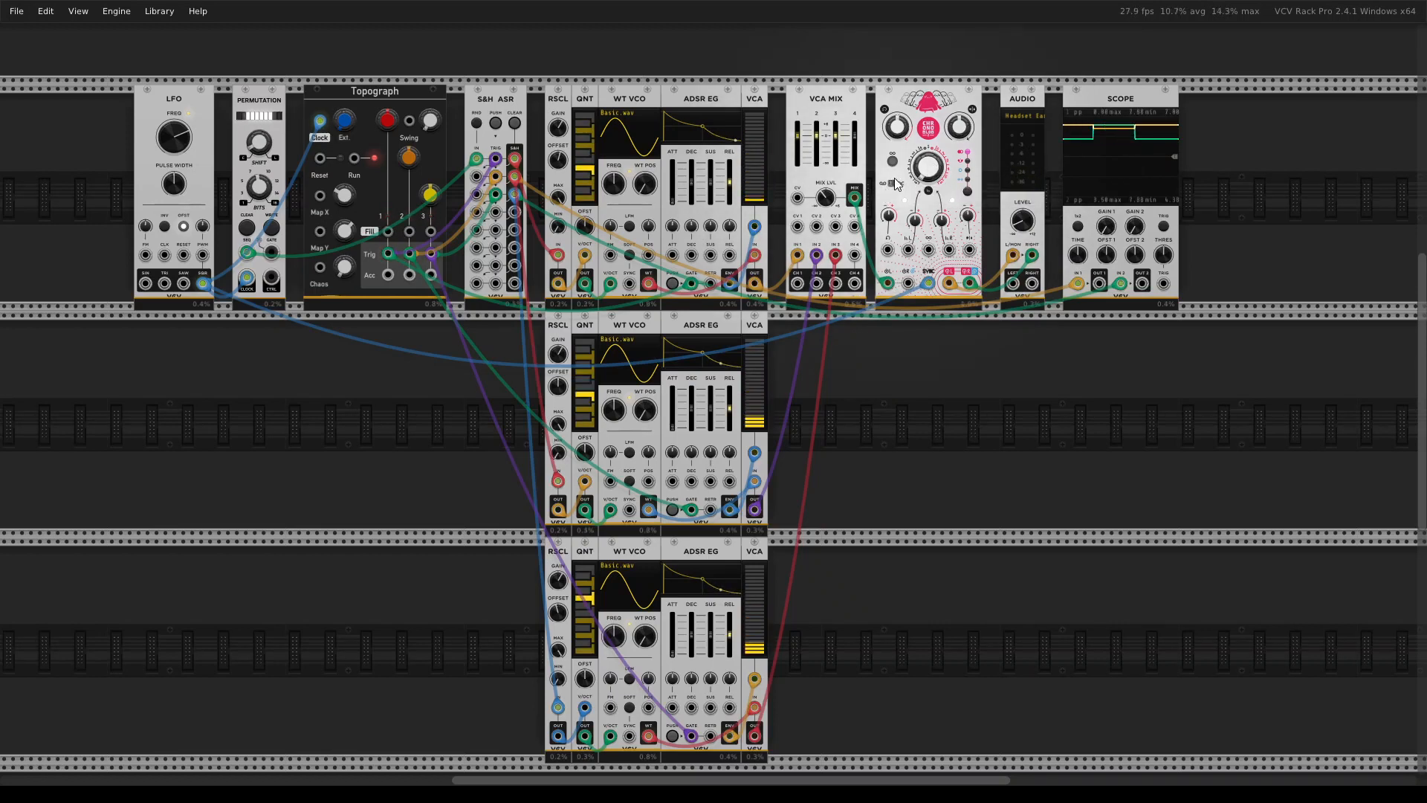
Move the LFO away from Permutation and add a ZZC Clock module in the row below it
drag(175, 124, 42, 126)
right_click(64, 356)
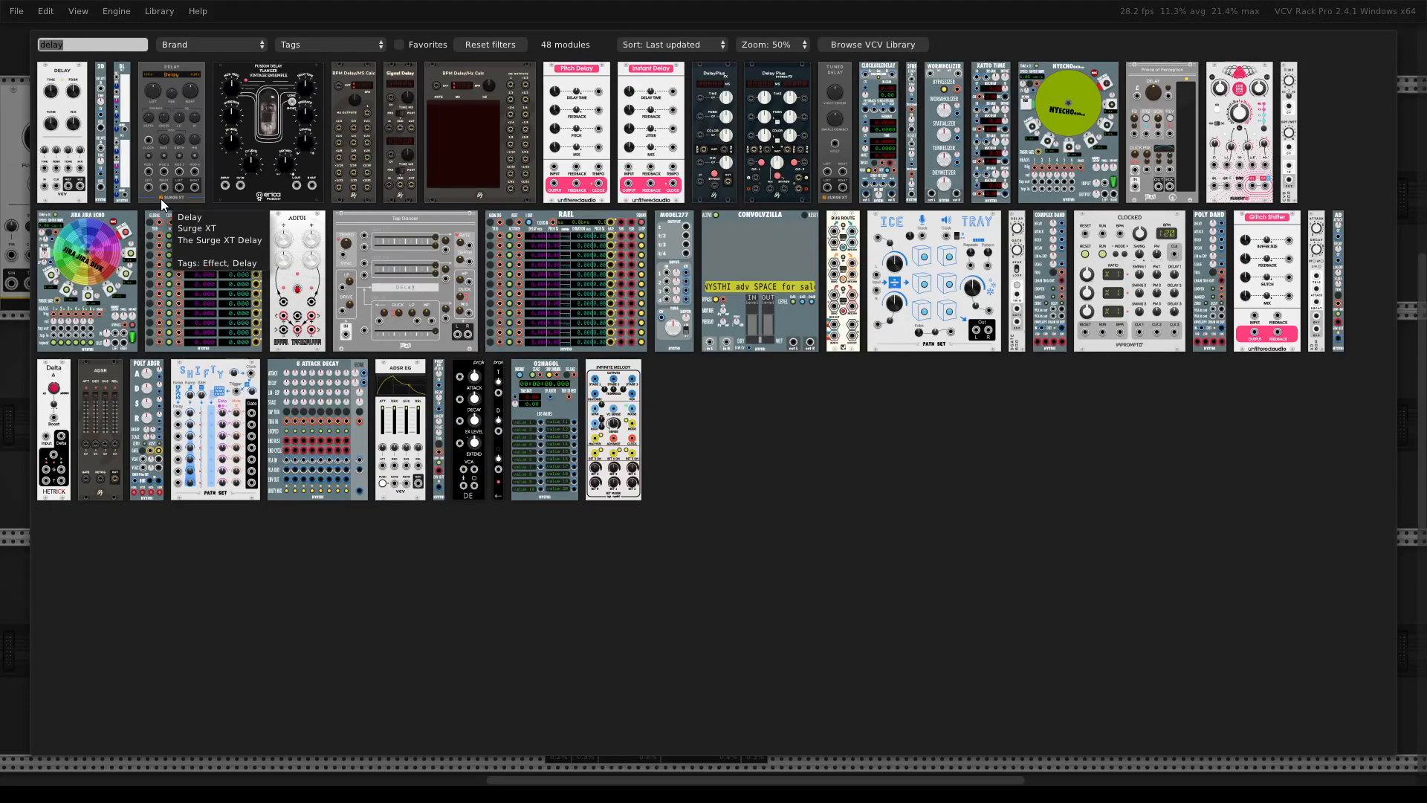
text(clo)
text(ck)
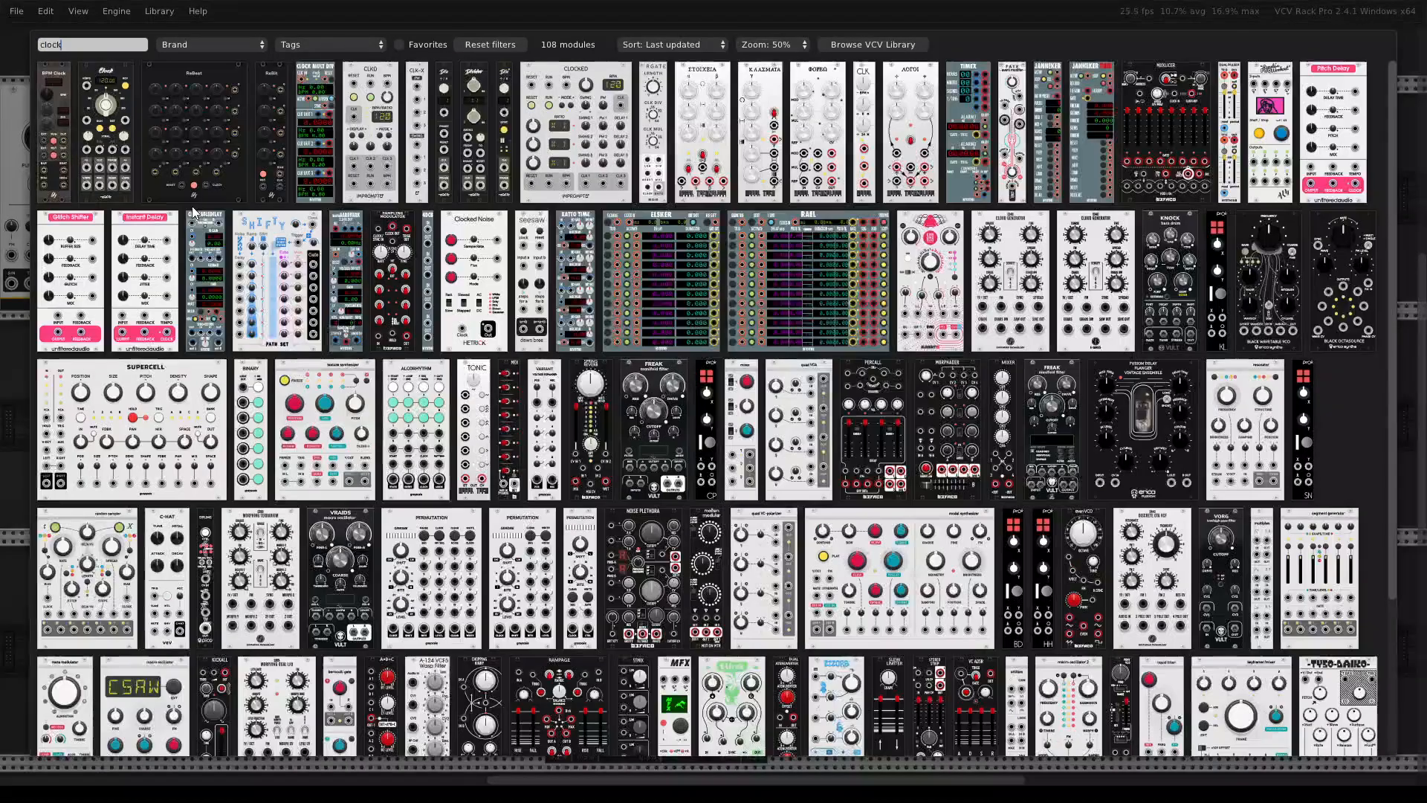
key(Escape)
right_click(113, 422)
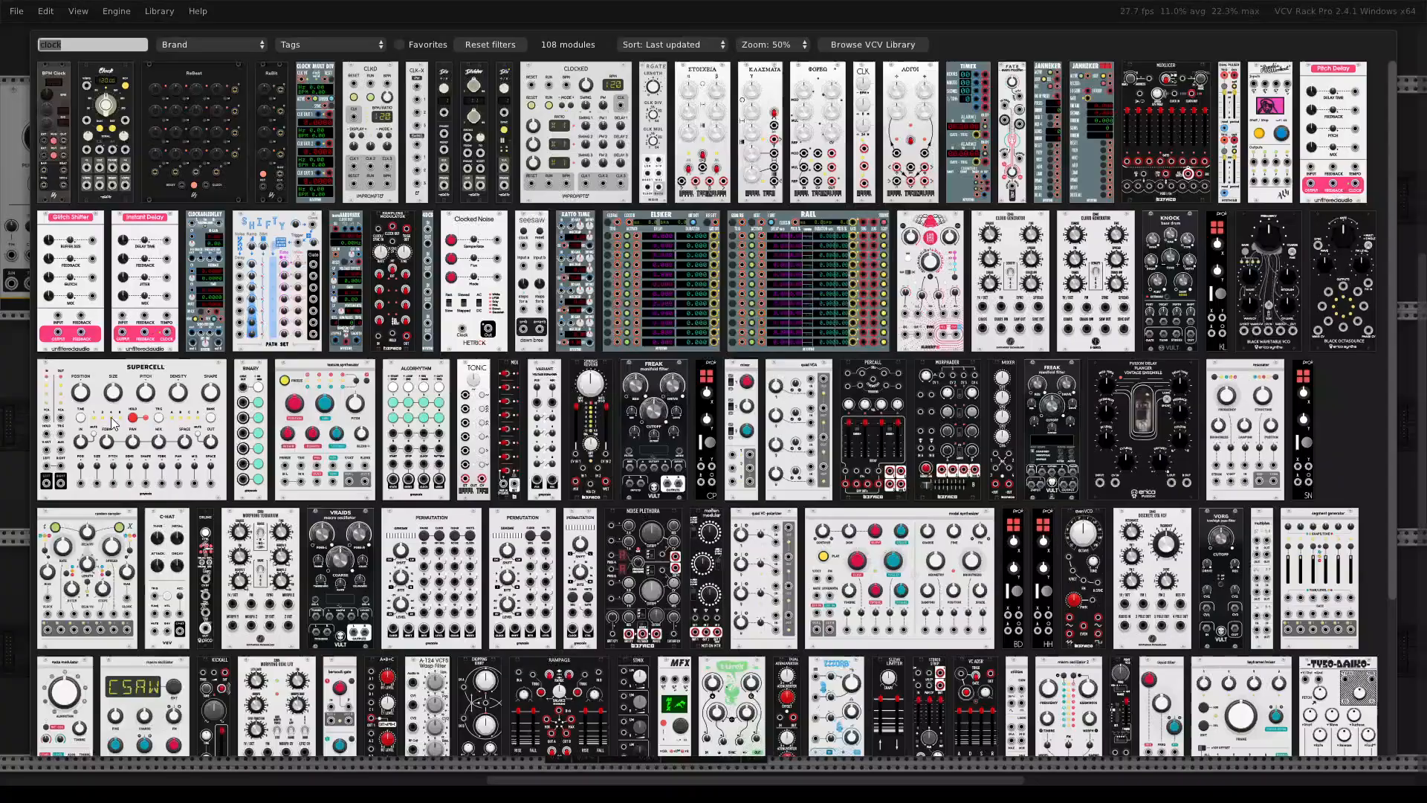
text(clock)
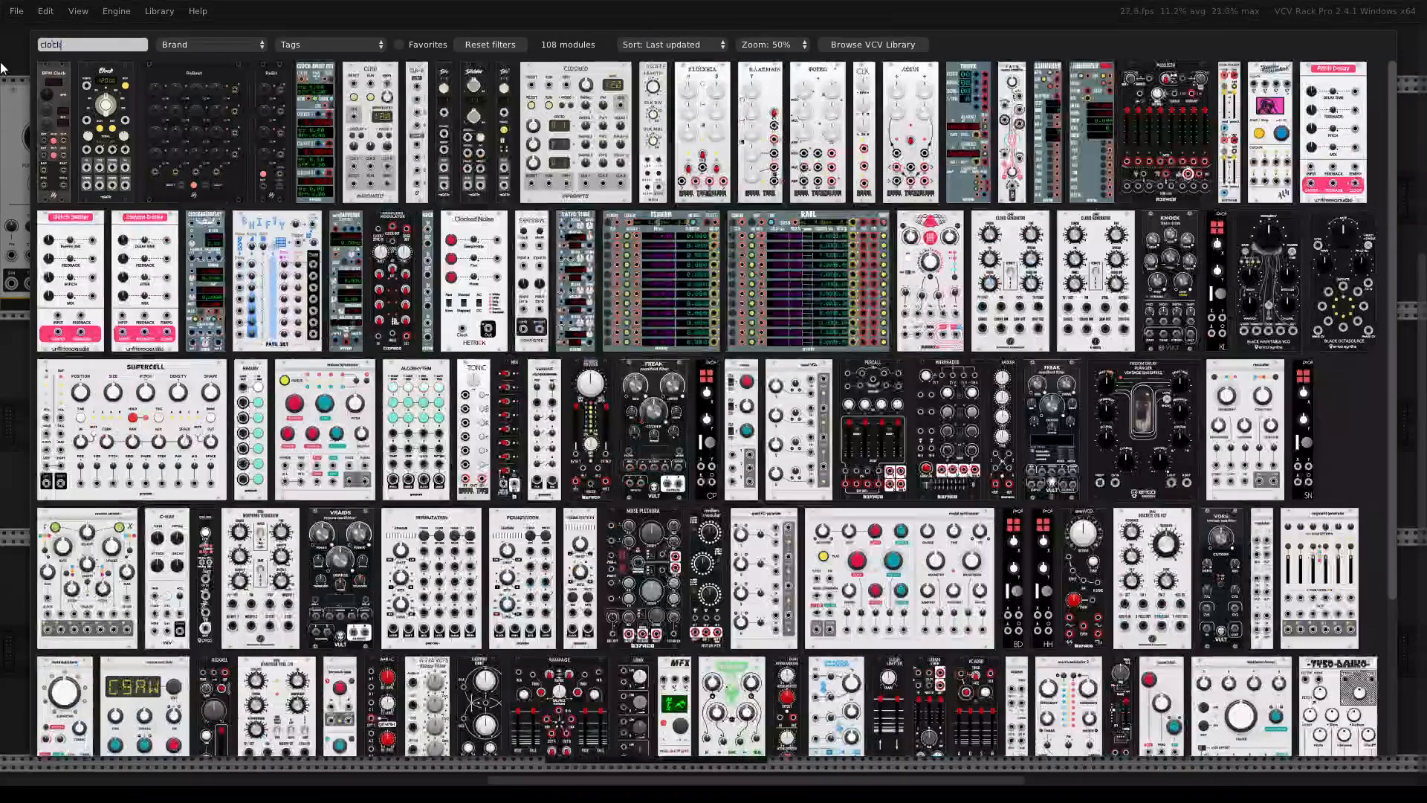
click(121, 80)
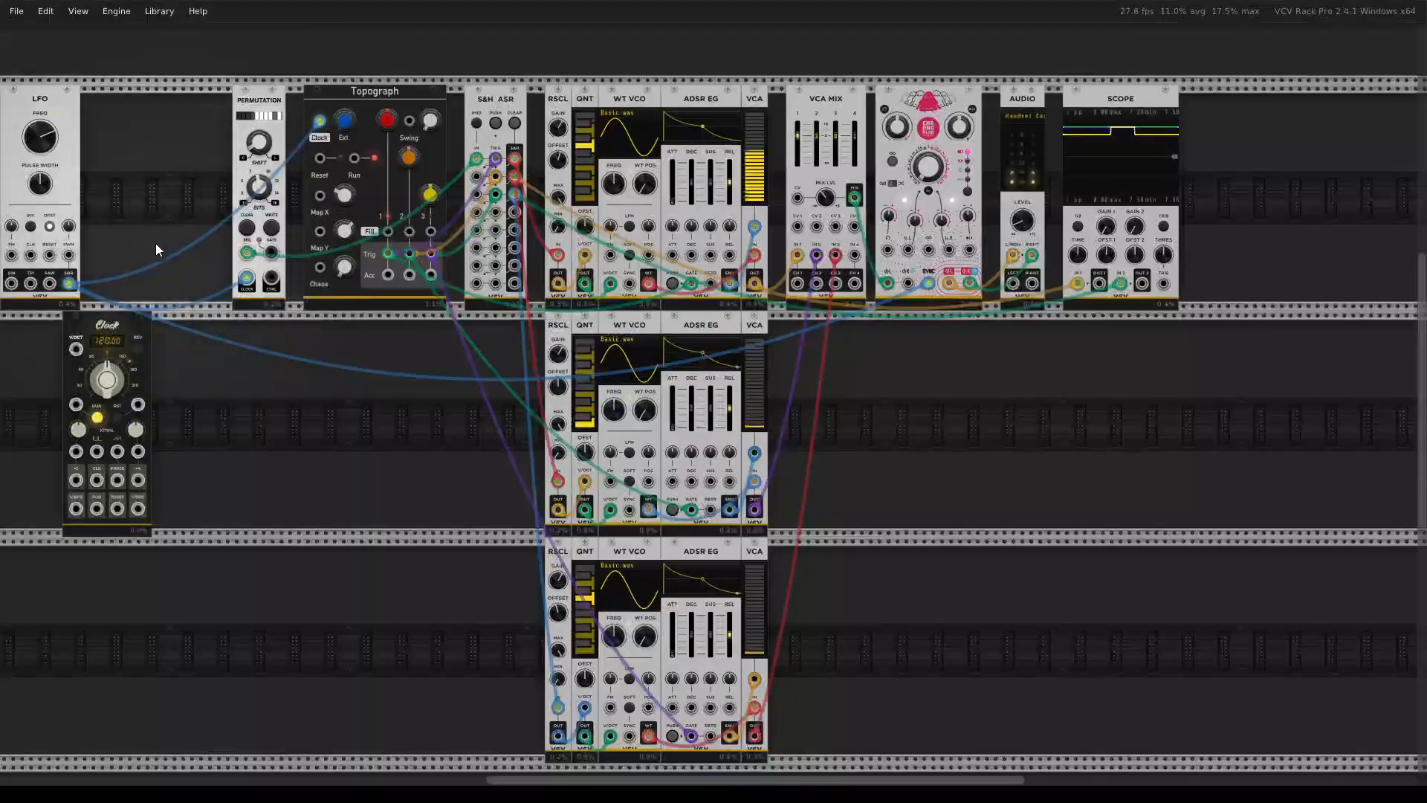
right_click(122, 320)
click(95, 332)
drag(96, 332, 53, 331)
Add ZZC Divider beside Clock, feed its phase input from Clock's phase output, and set its ratio denominator to 4
right_click(133, 402)
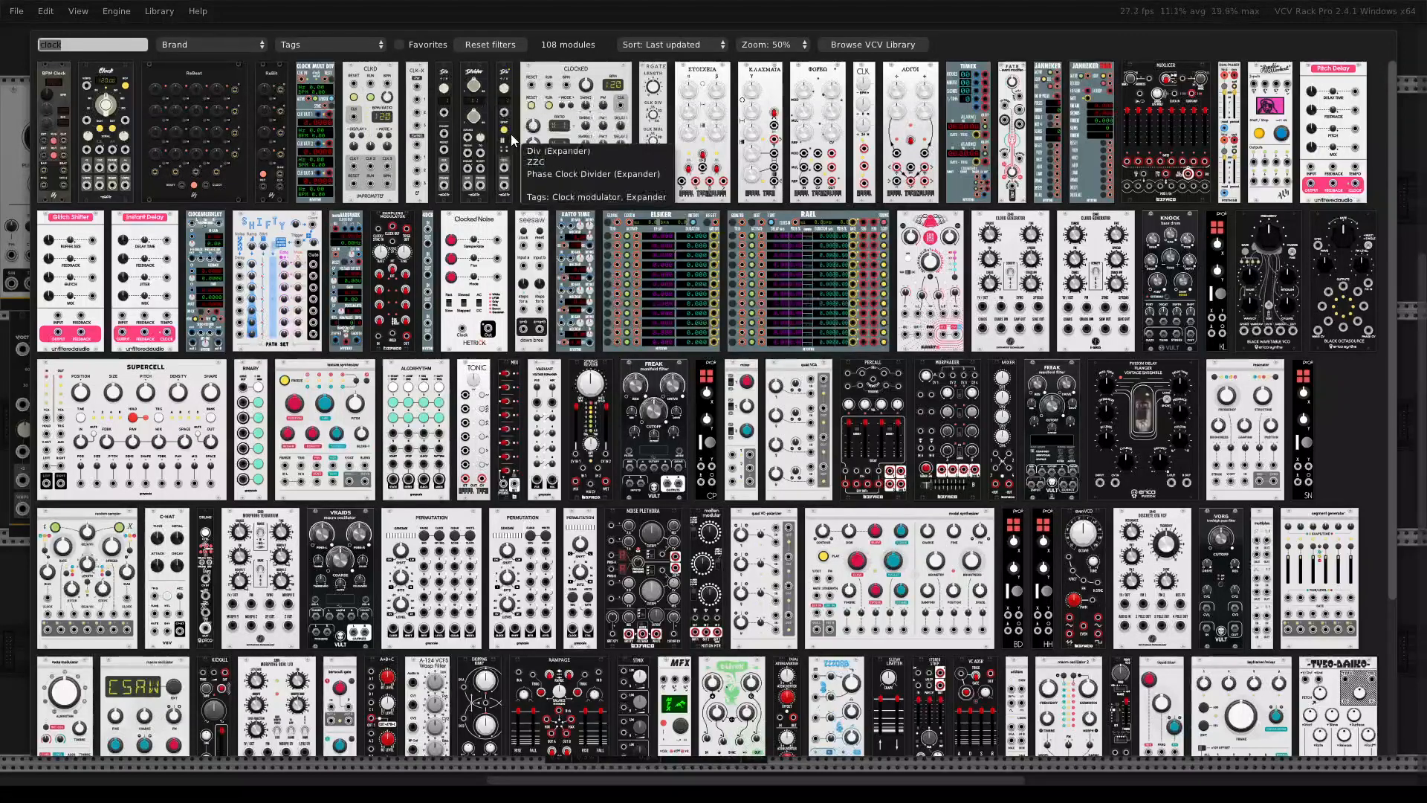
click(473, 97)
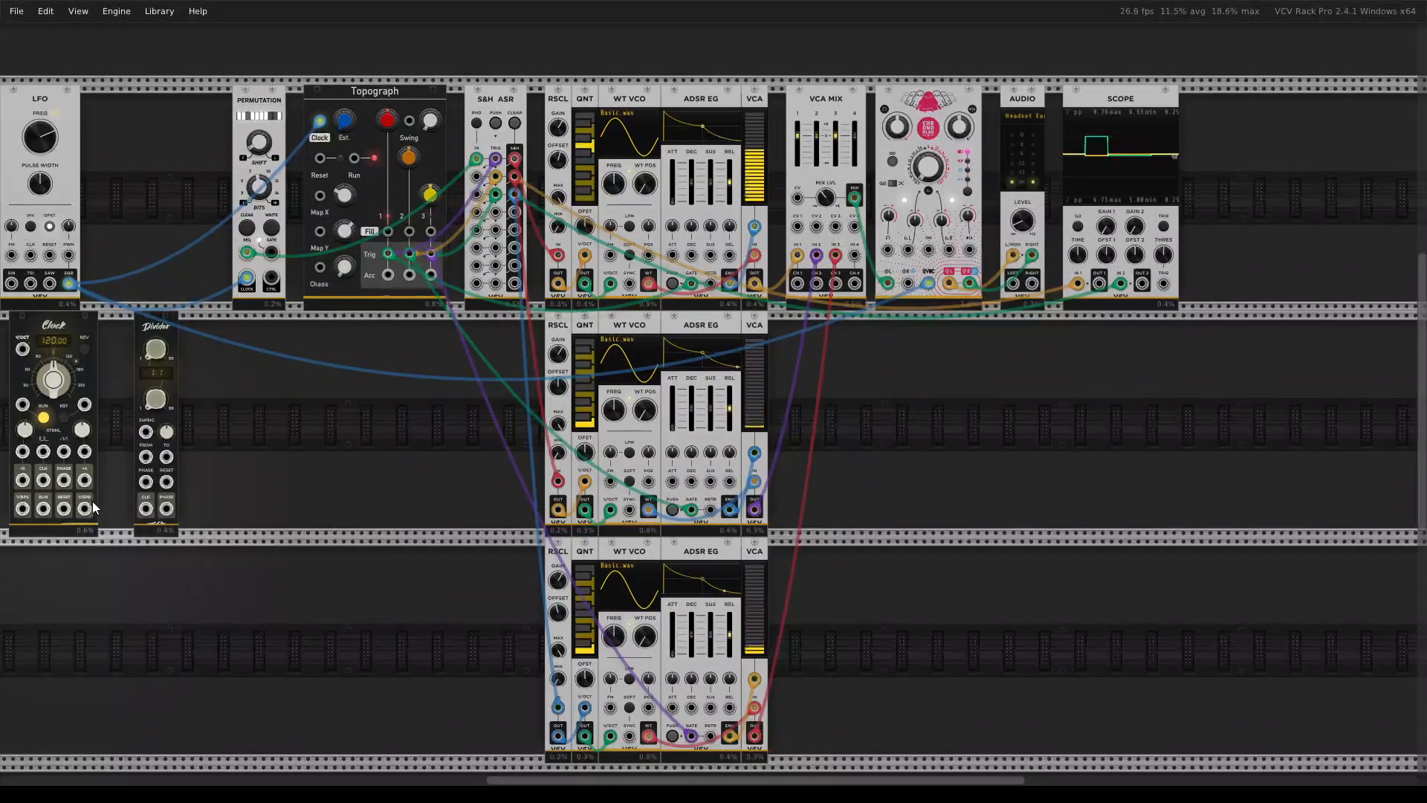
drag(63, 477, 146, 481)
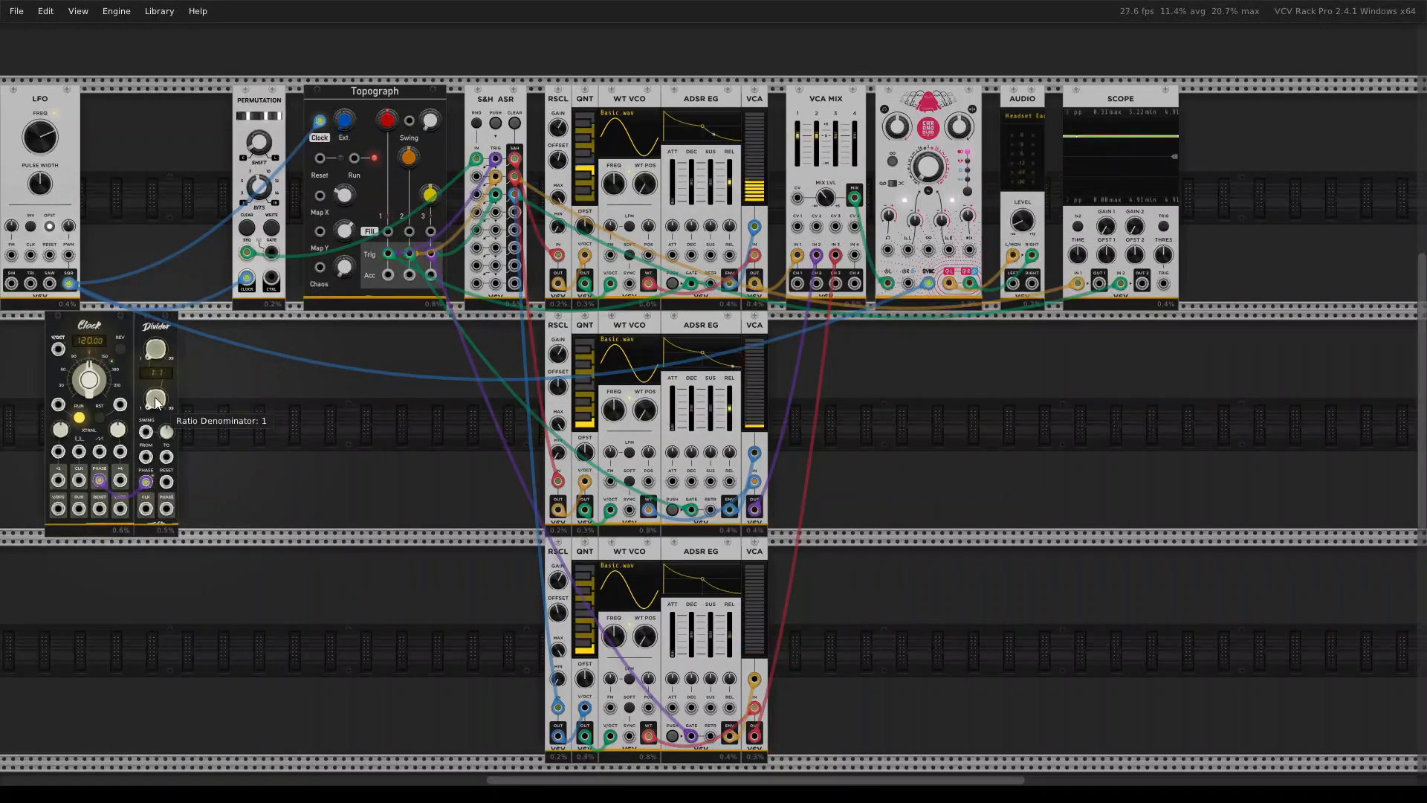
mouse_move(167, 431)
mouse_down()
mouse_move(166, 443)
mouse_move(166, 427)
mouse_up()
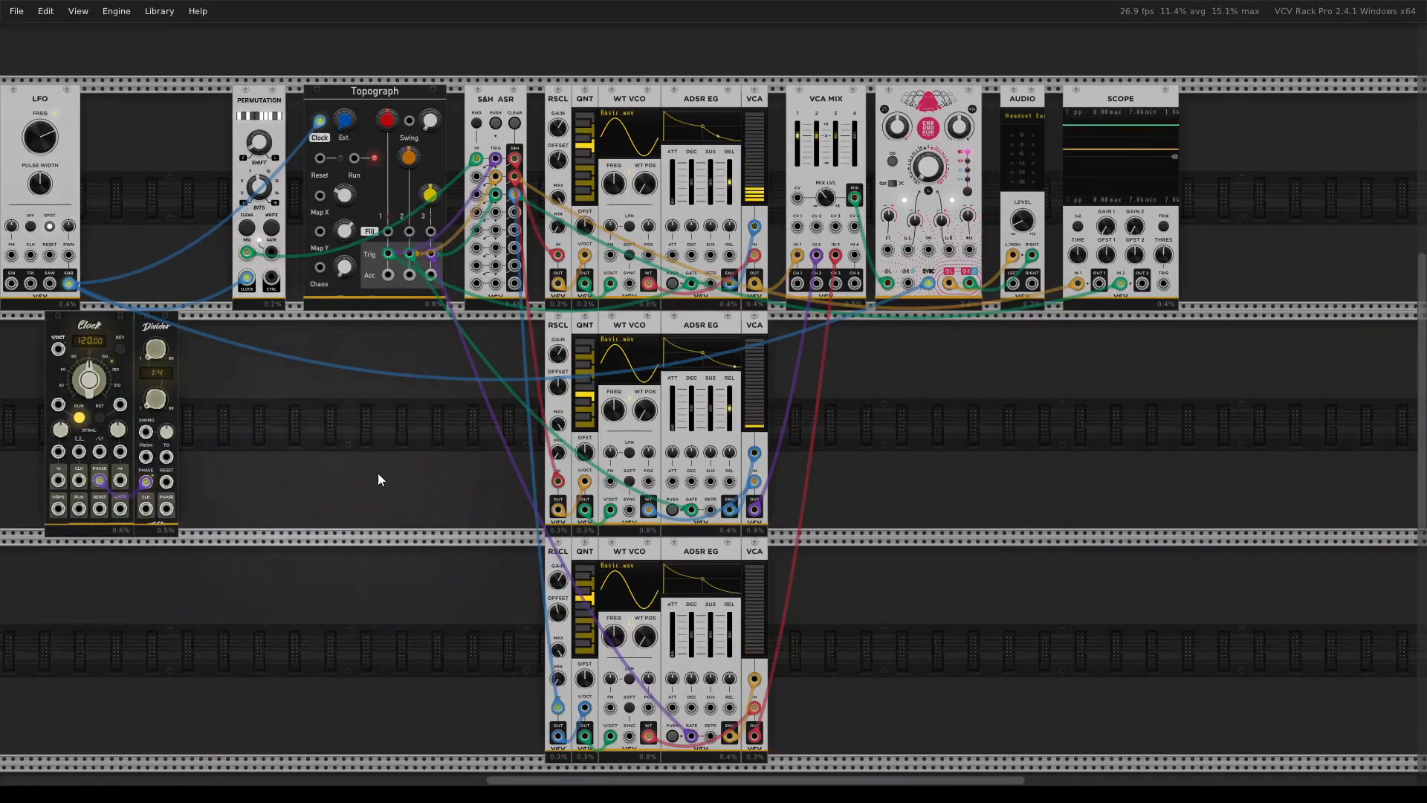
Duplicate SCOPE beside Divider, and patch Clock's clock output into its input 1 and Divider's clock output into input 2
right_click(1108, 122)
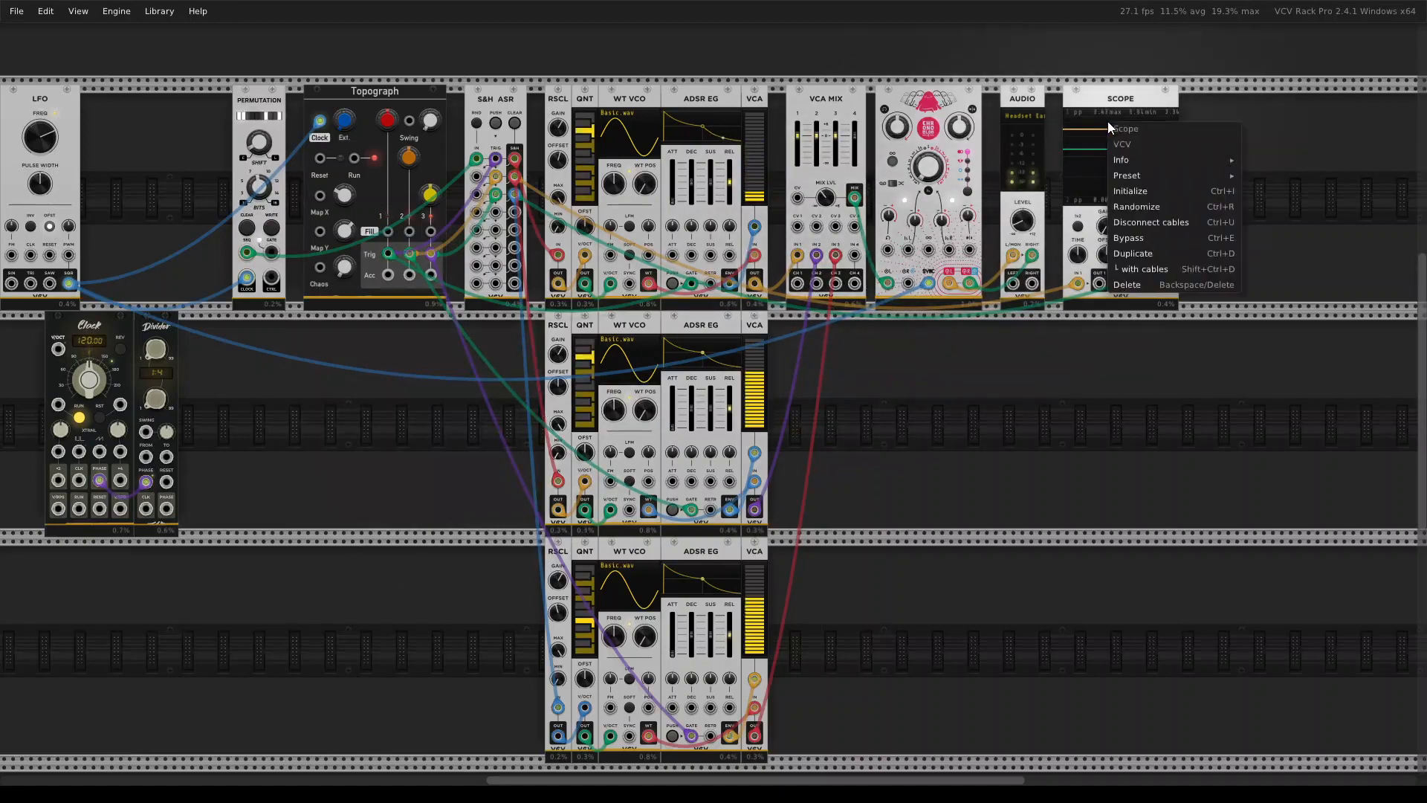
click(1170, 257)
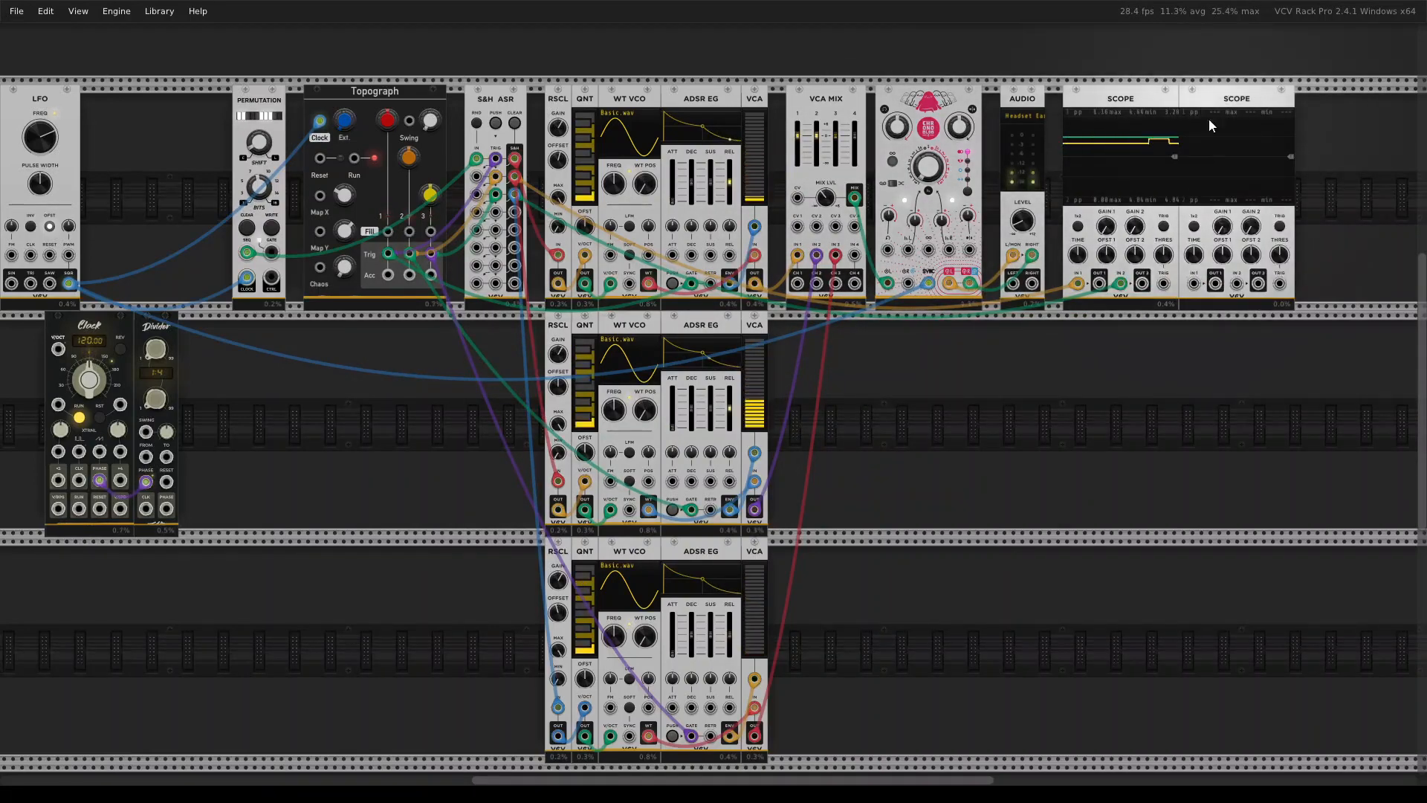
click(248, 446)
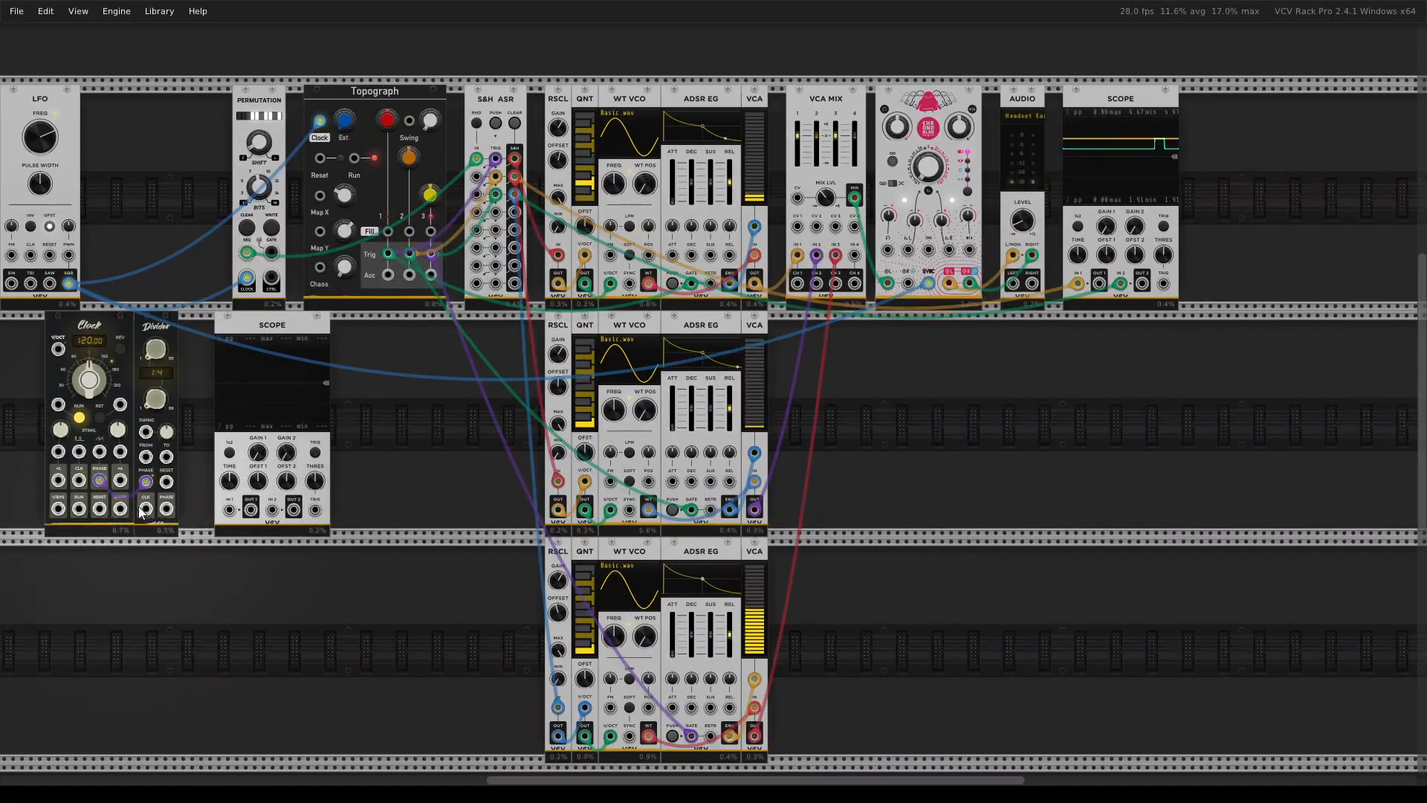
drag(140, 512, 229, 510)
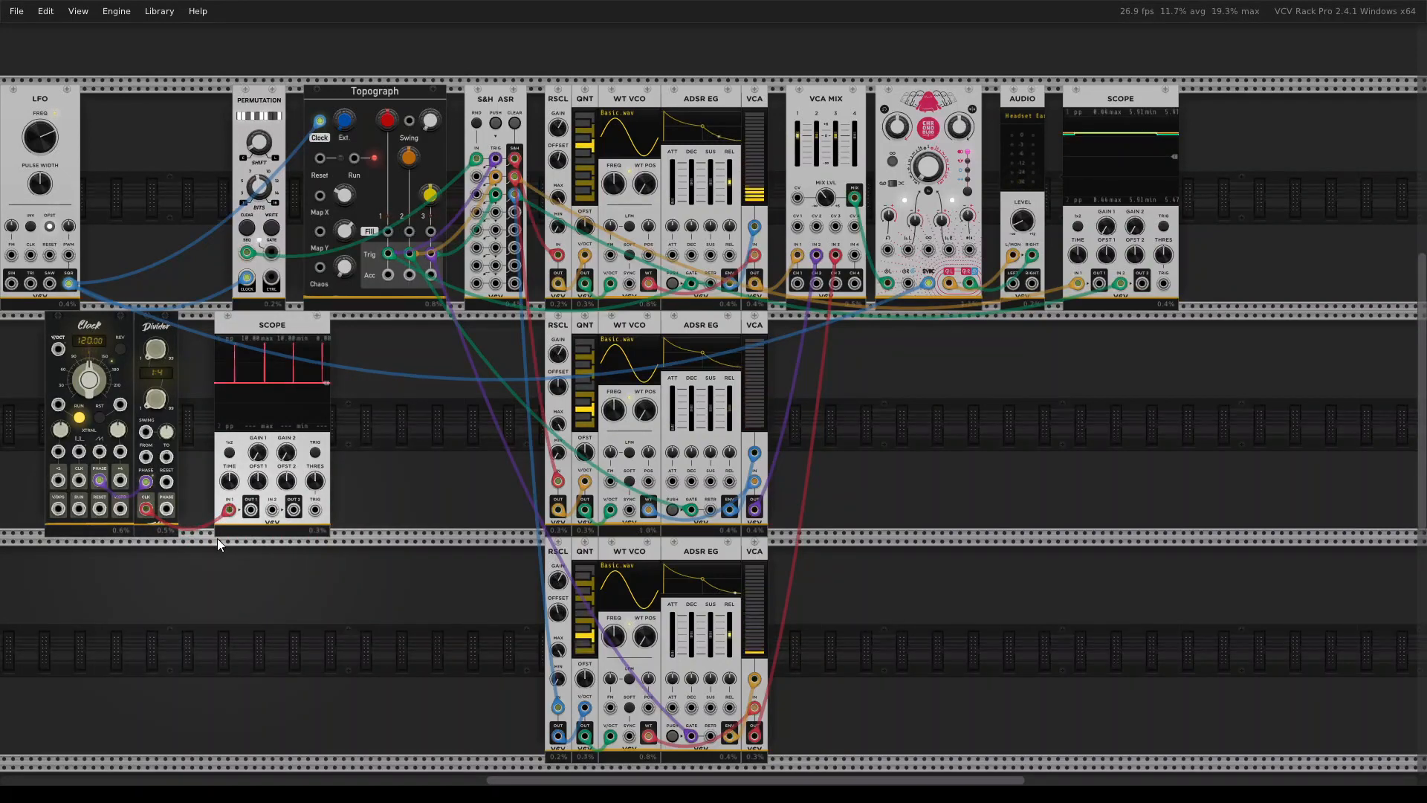
drag(215, 523, 275, 509)
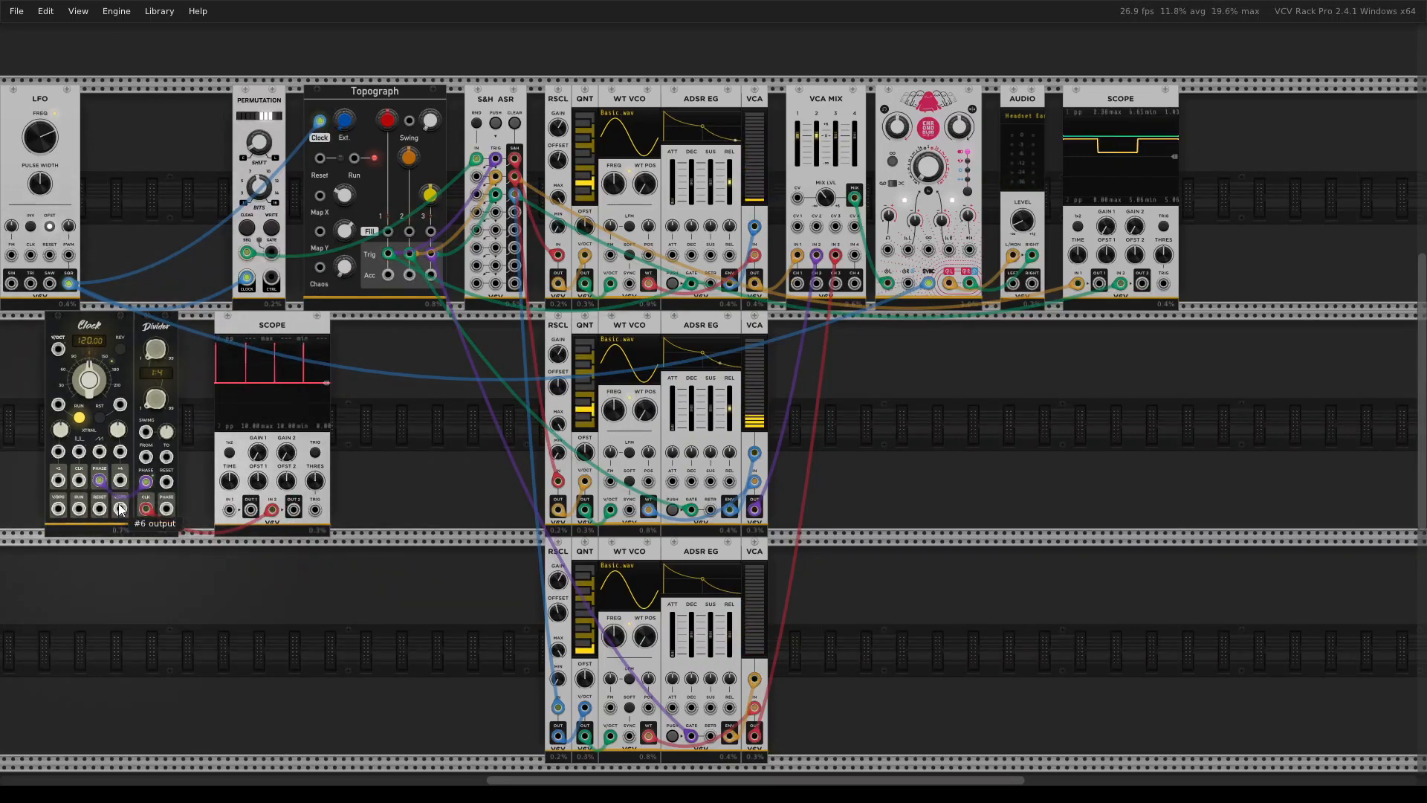
drag(79, 479, 229, 509)
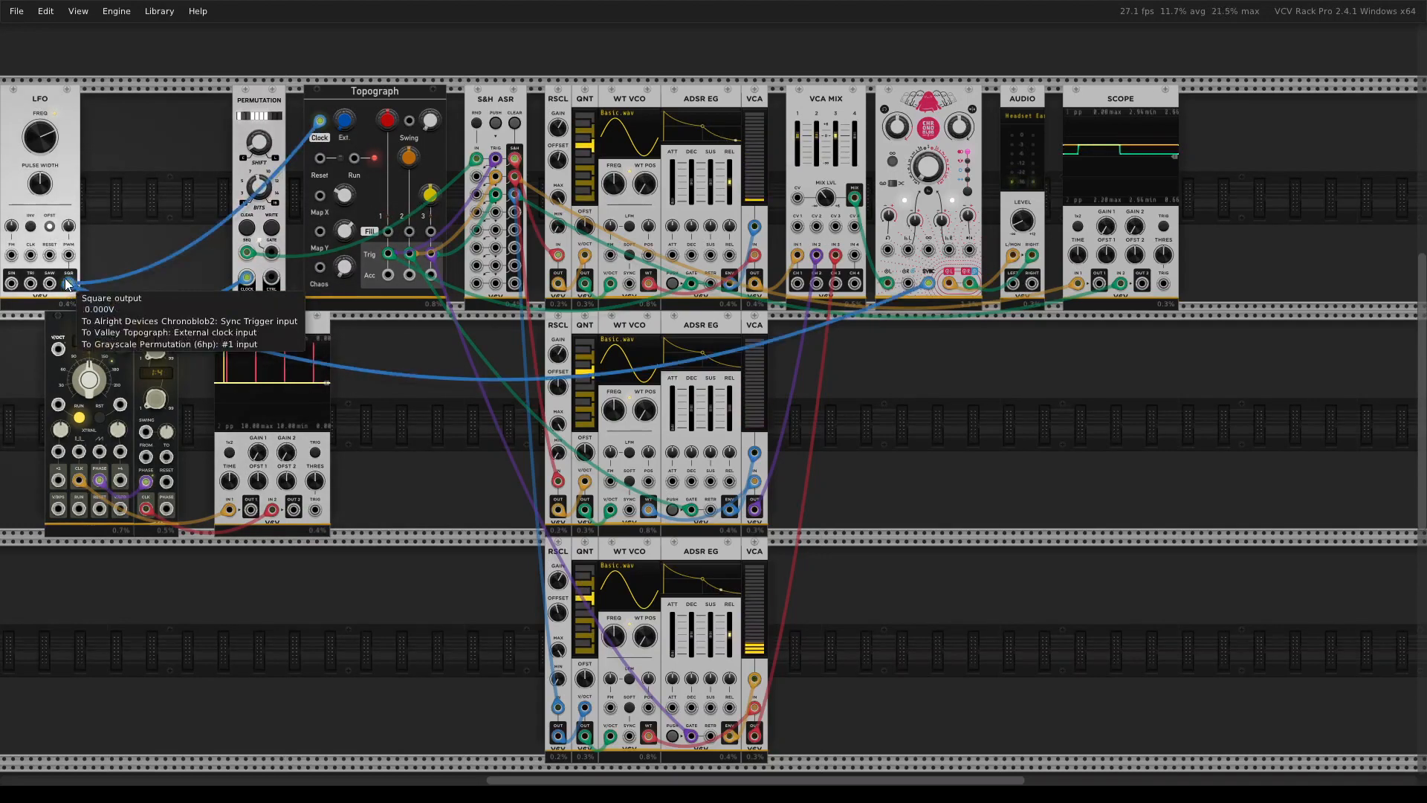
Move the Chronoblob2 sync, Topograph clock and Permutation cables from the LFO's square output to Divider's clock output, and raise Clock's tempo
drag(69, 284, 146, 508)
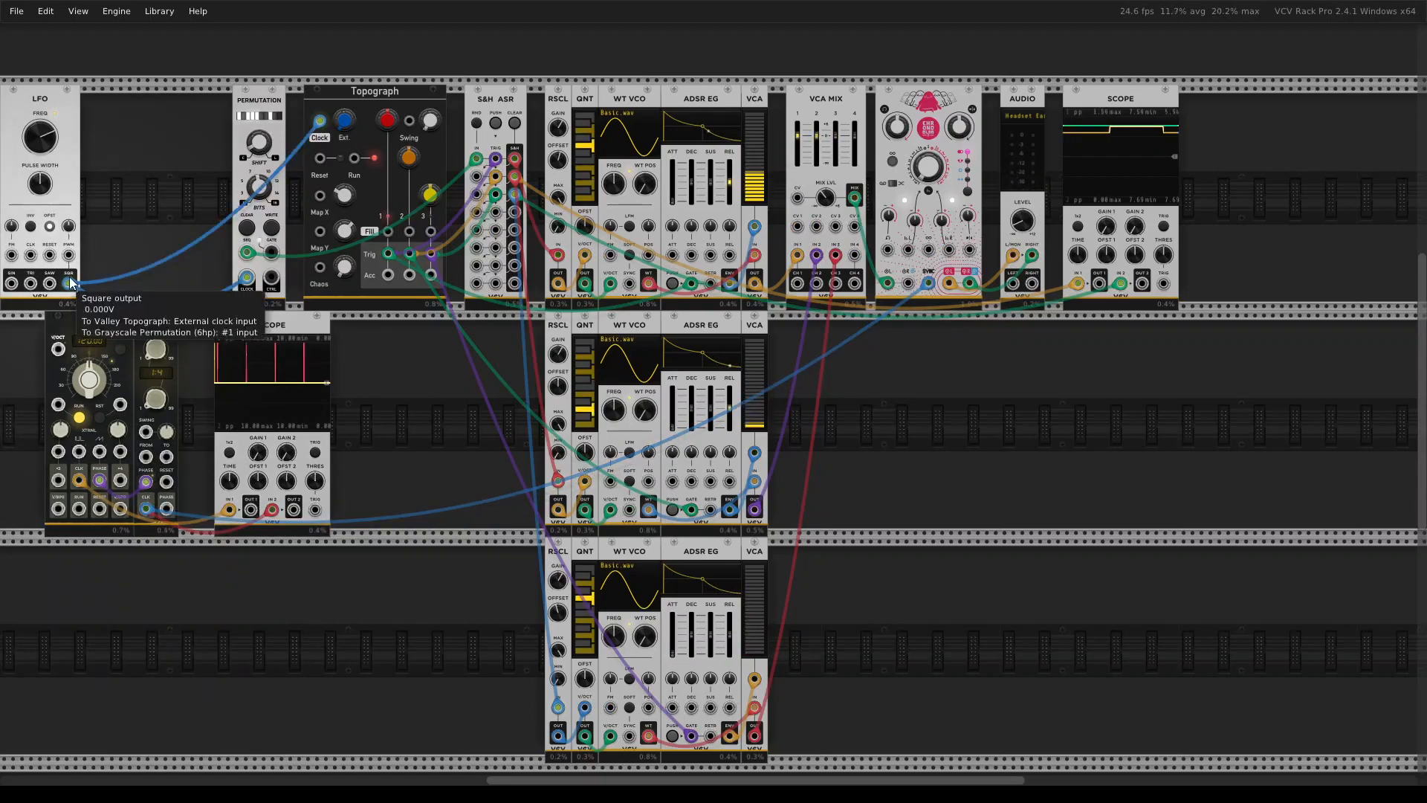
drag(69, 284, 146, 509)
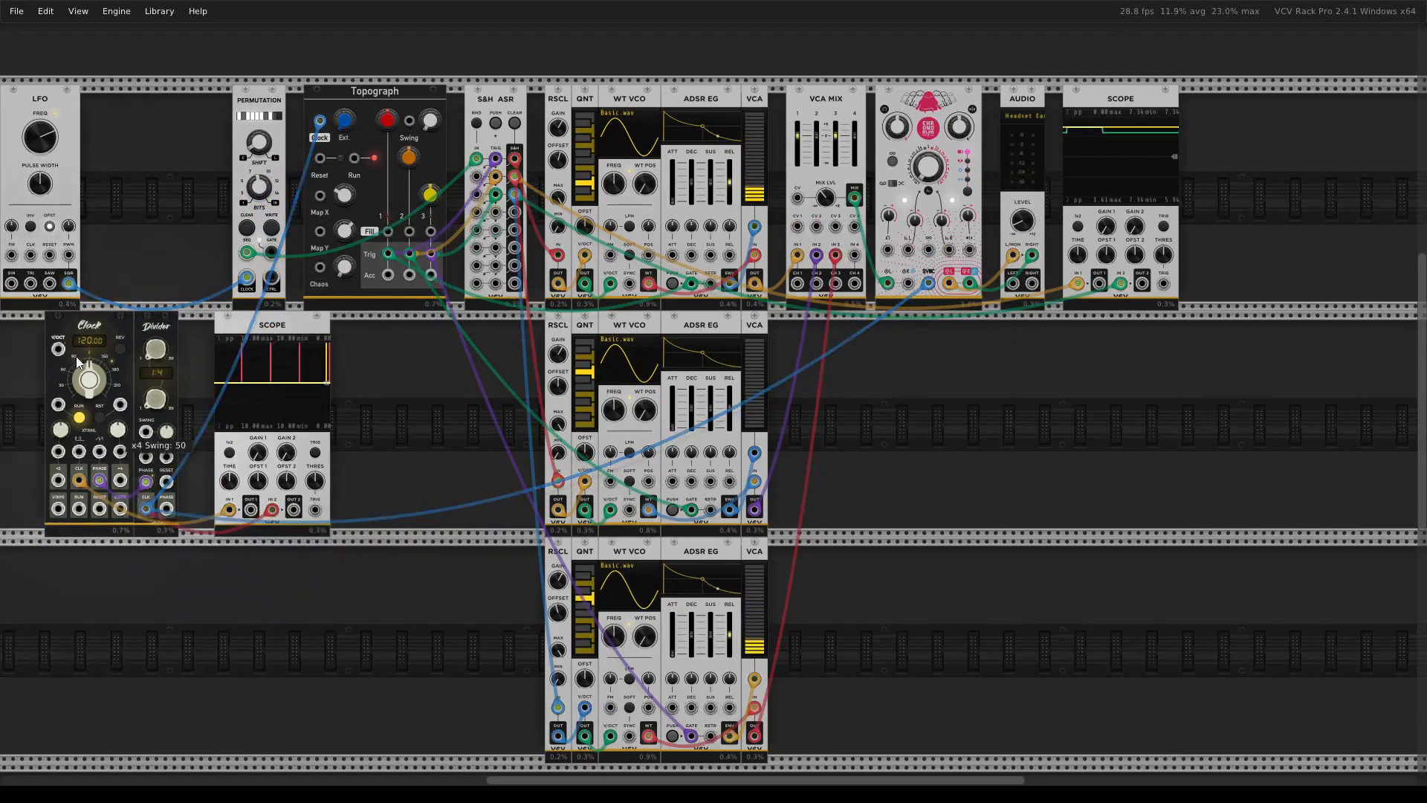
drag(70, 283, 149, 508)
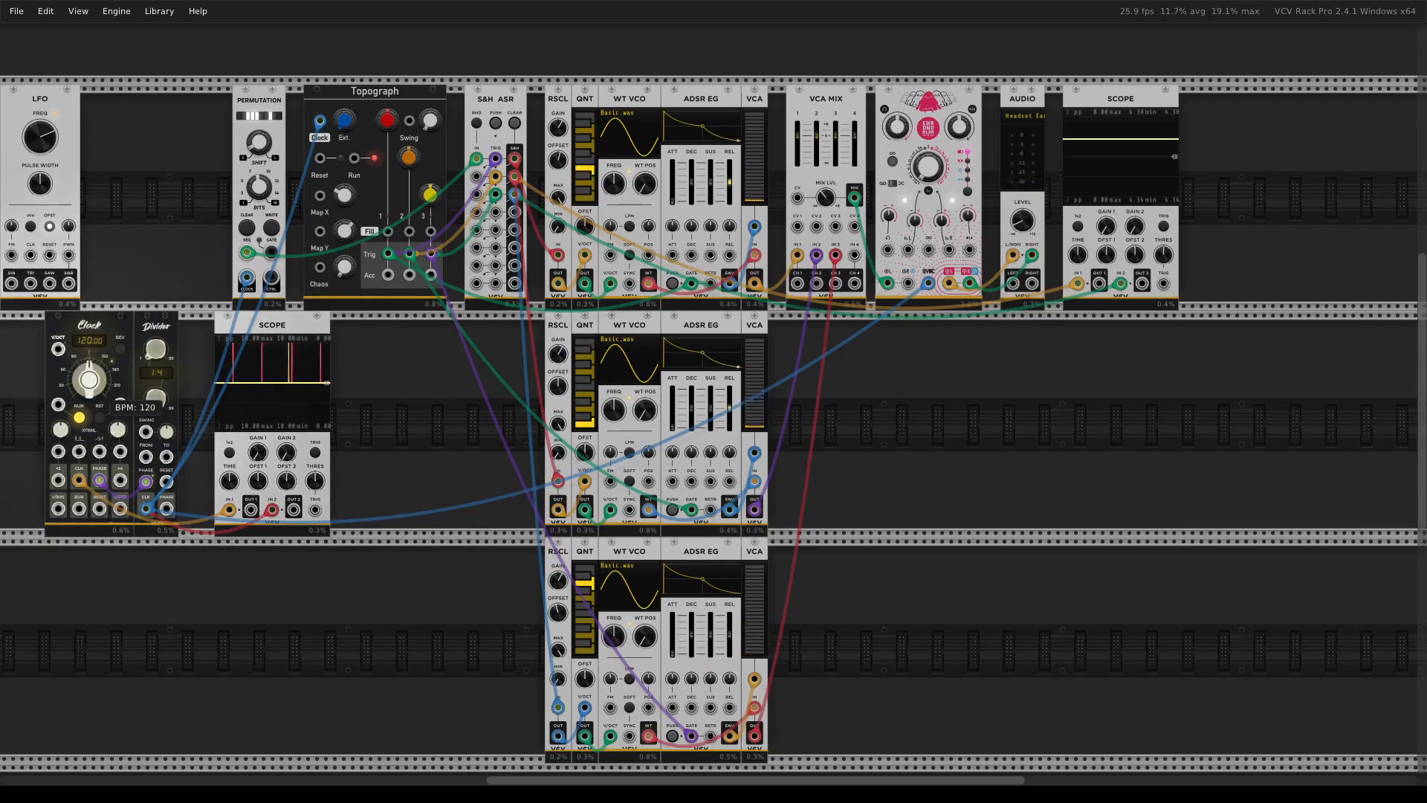
drag(89, 380, 89, 371)
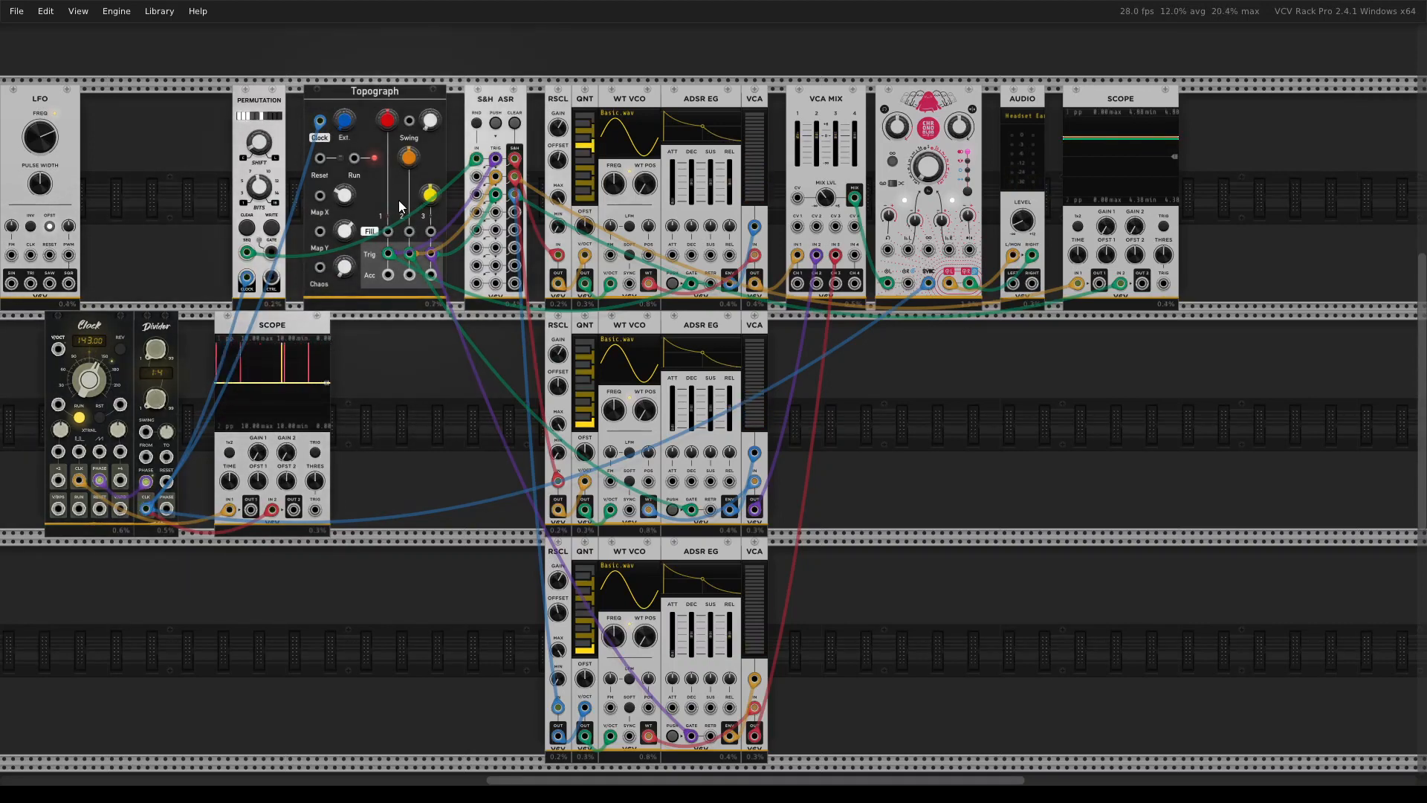
right_click(392, 123)
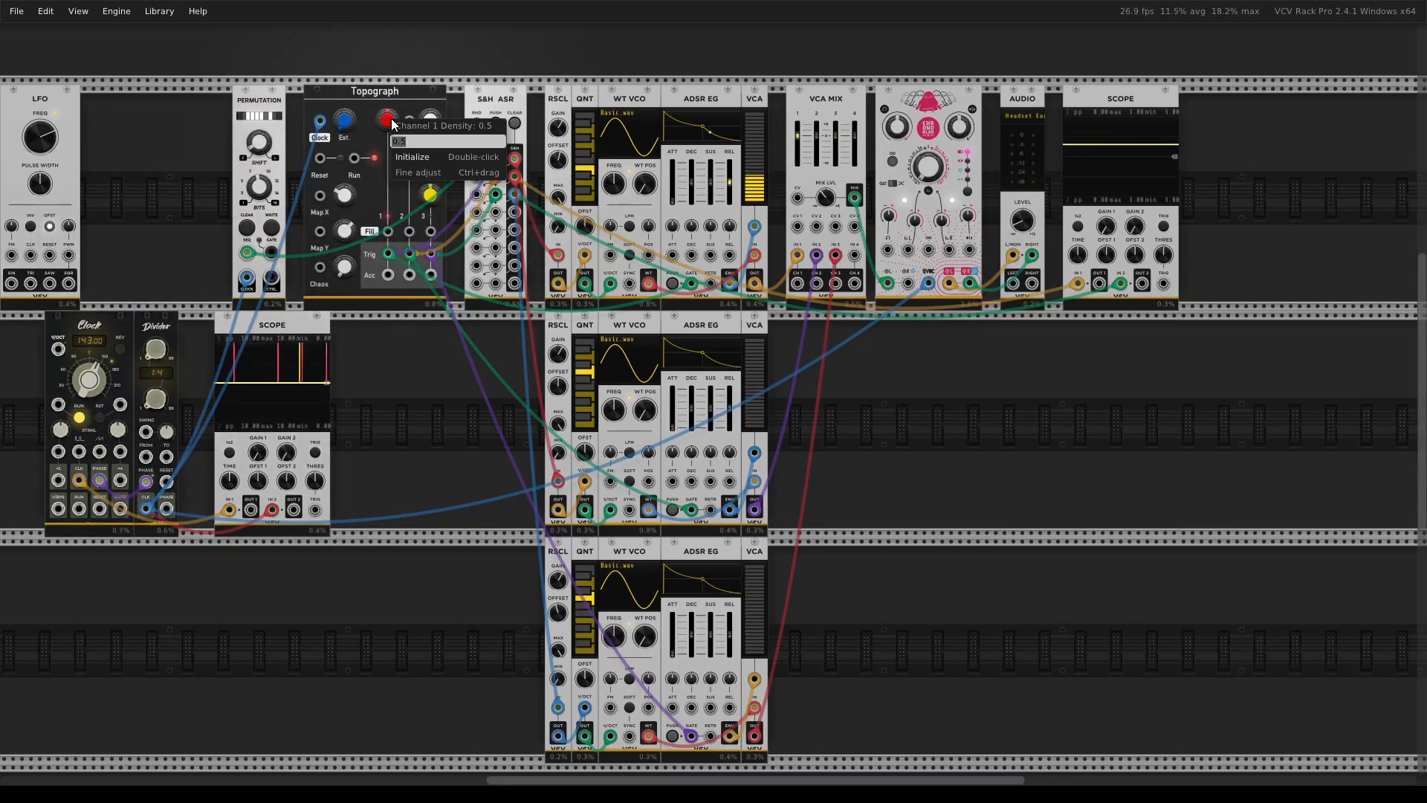
key(Escape)
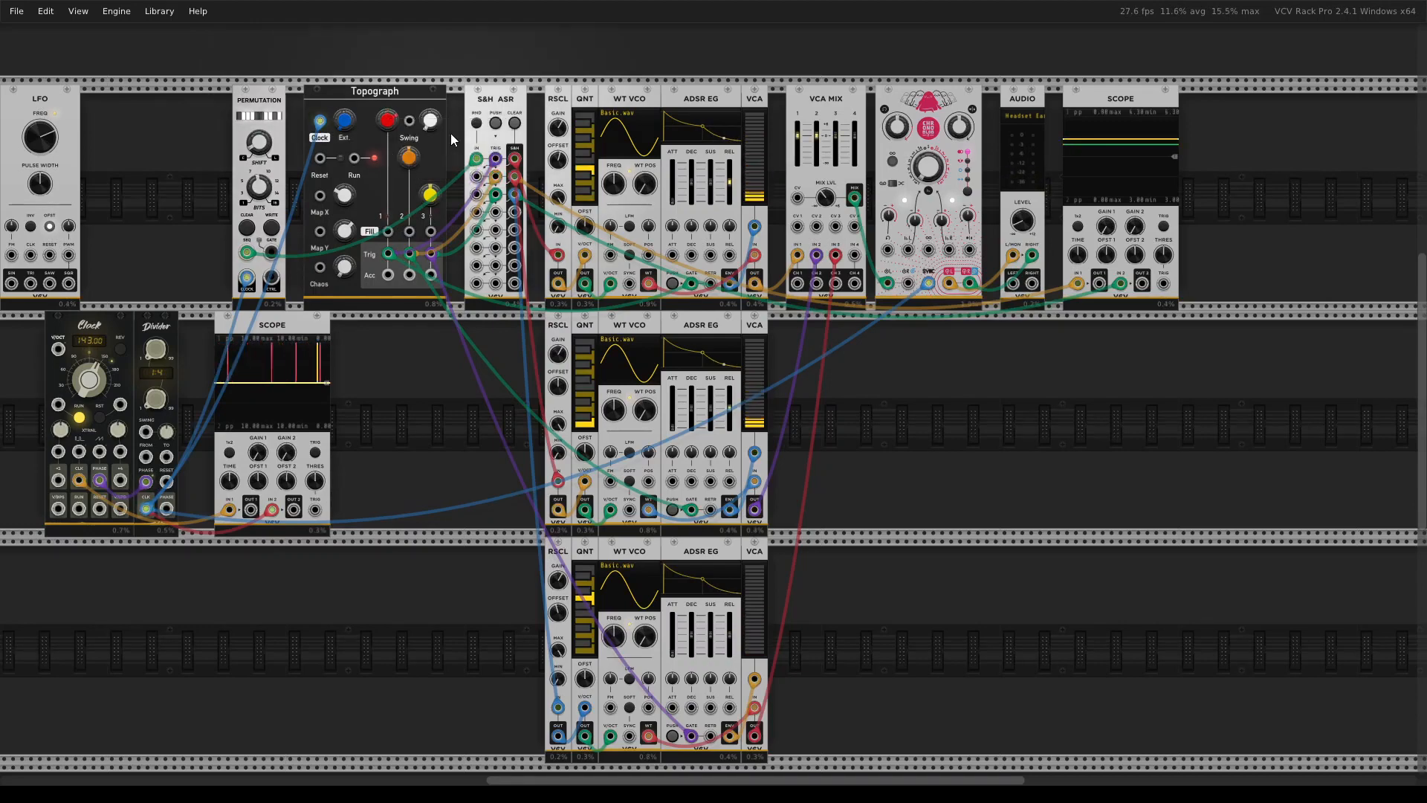
right_click(409, 162)
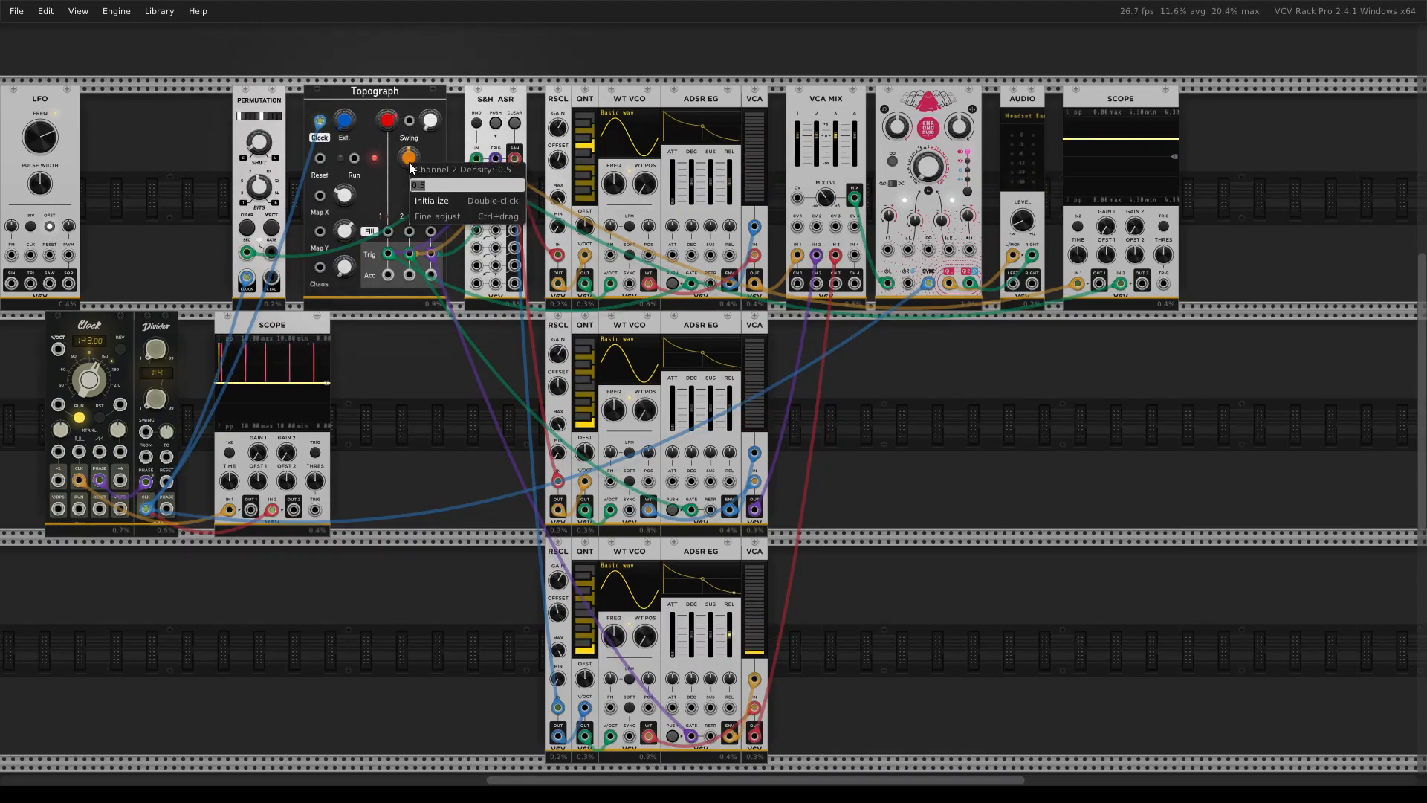
text(0.7)
key(Return)
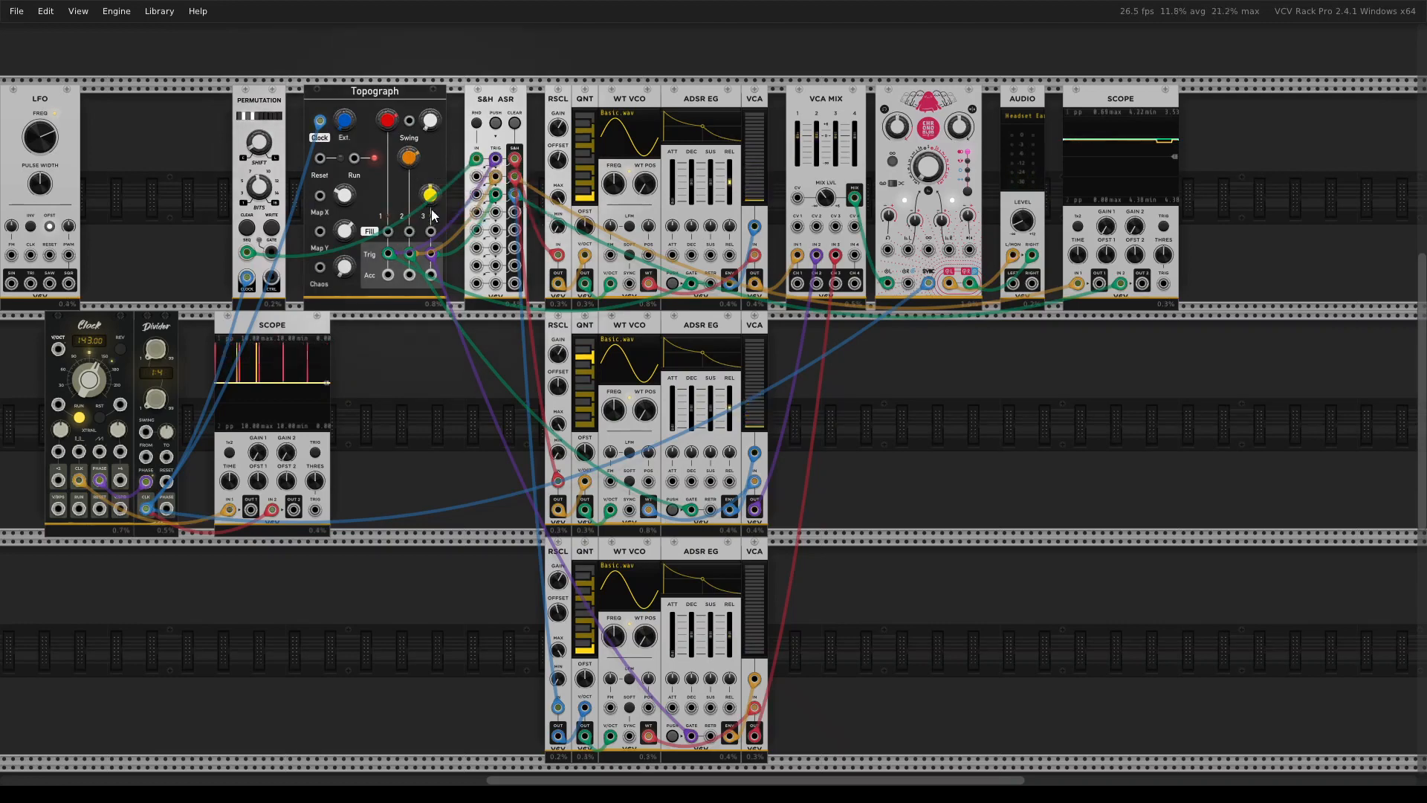
right_click(429, 163)
right_click(425, 194)
right_click(430, 194)
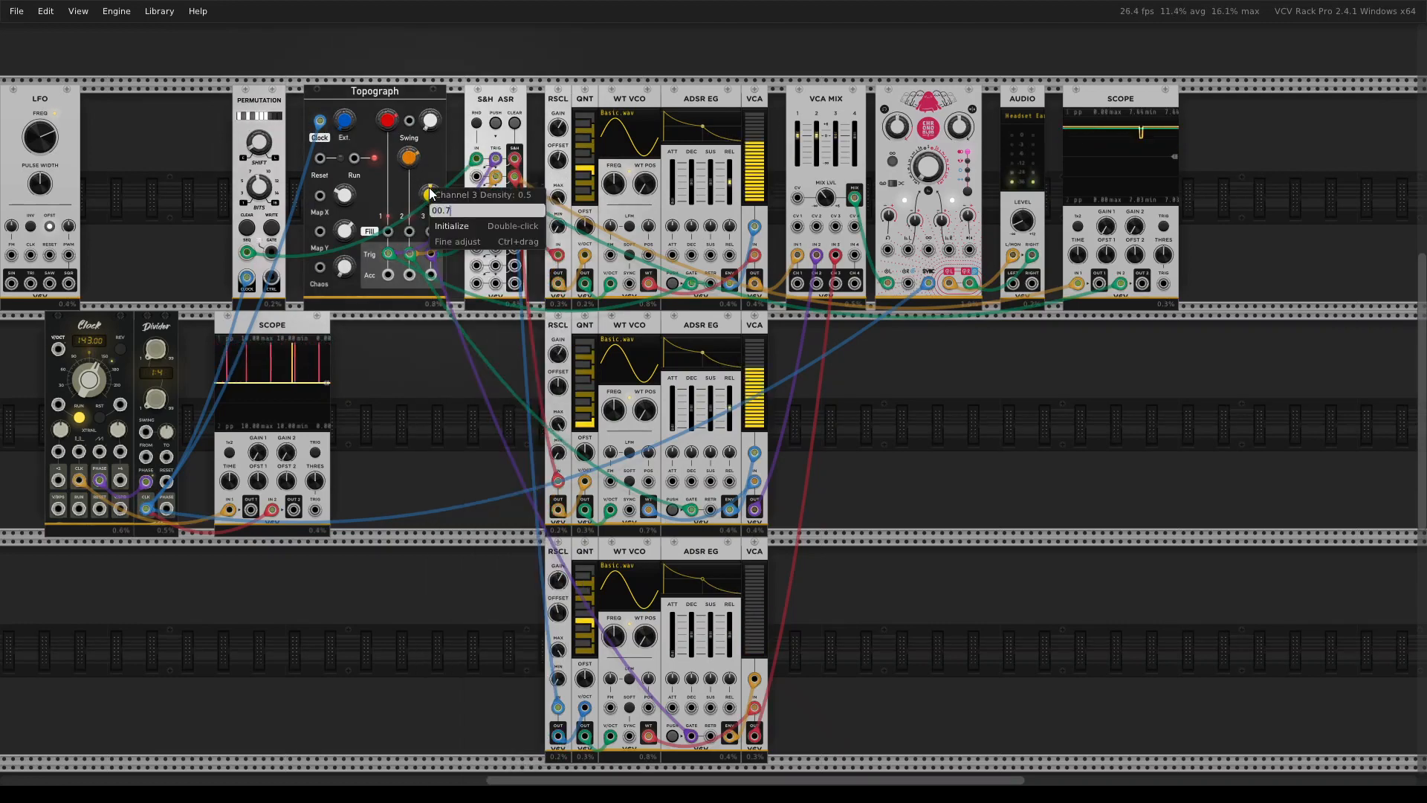
text(0)
key(Return)
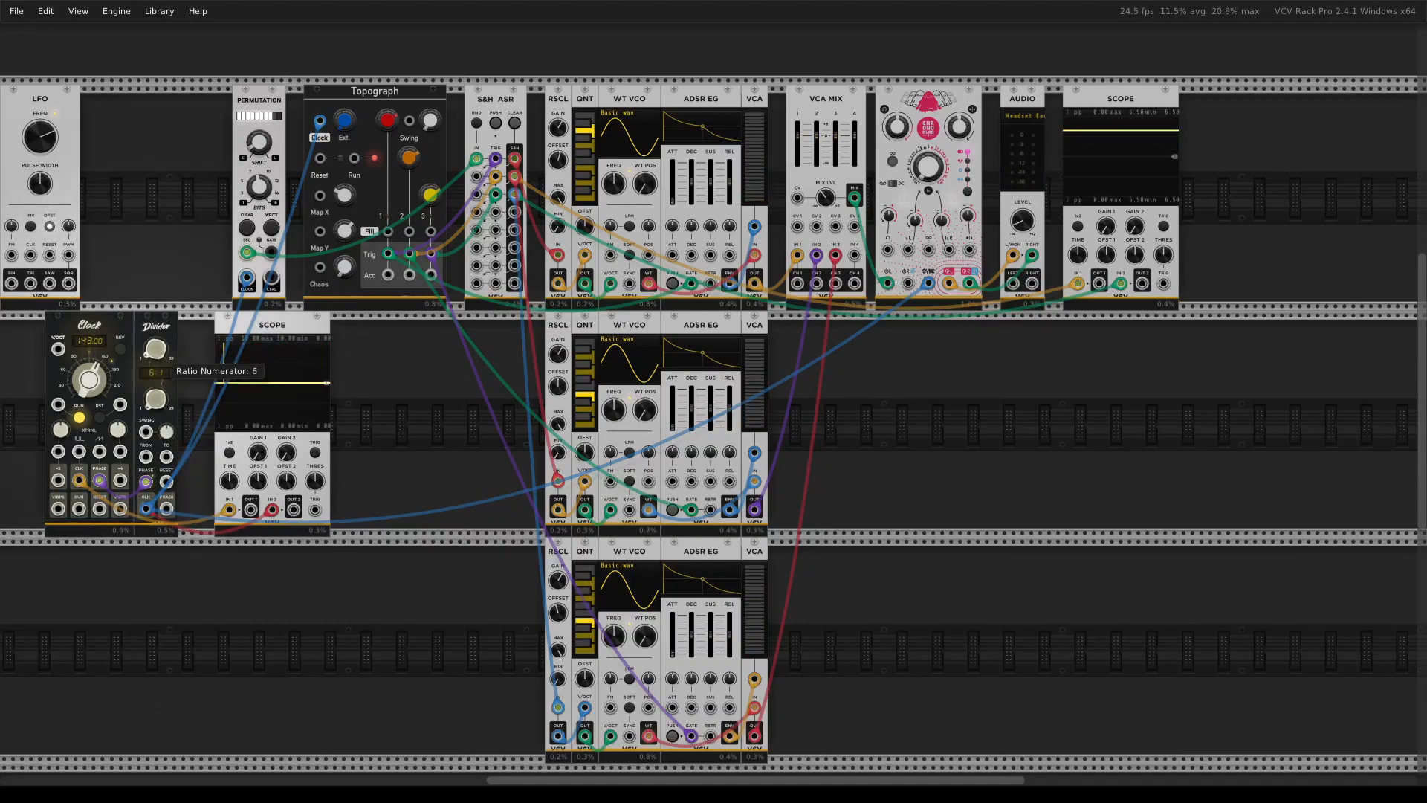
Set Divider's ratio to 1:16 and lower Clock's tempo to about 117 BPM
drag(153, 358, 153, 386)
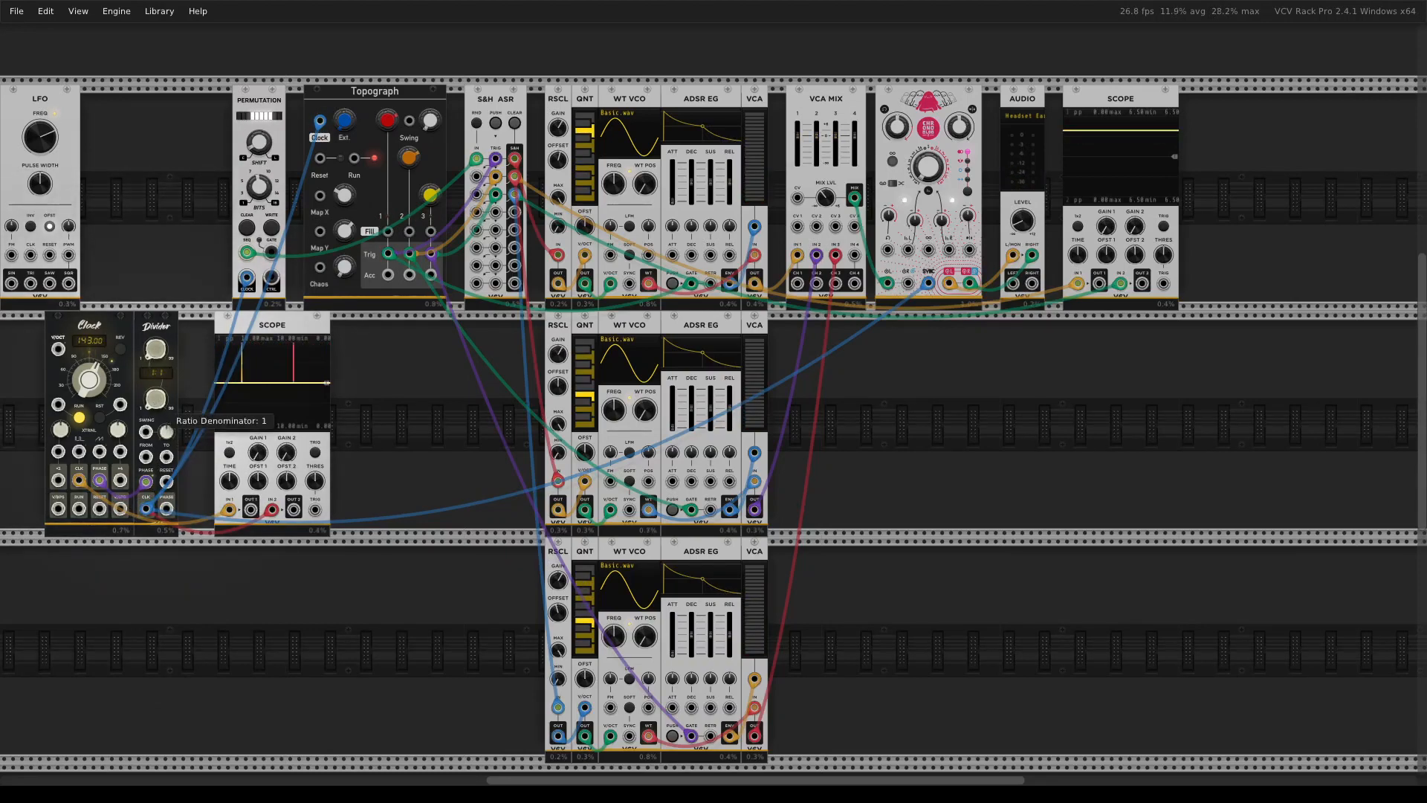
drag(154, 400, 155, 394)
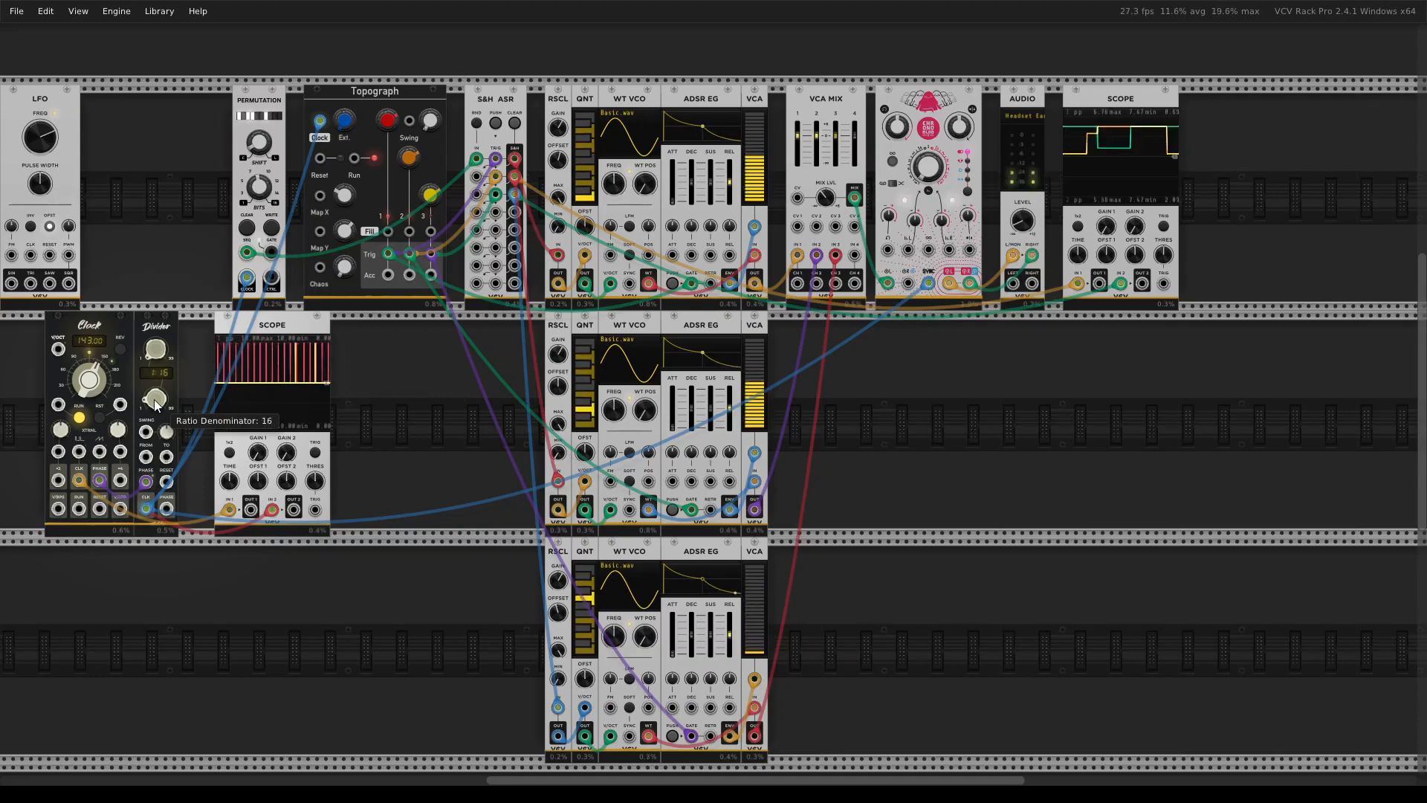
drag(101, 380, 101, 399)
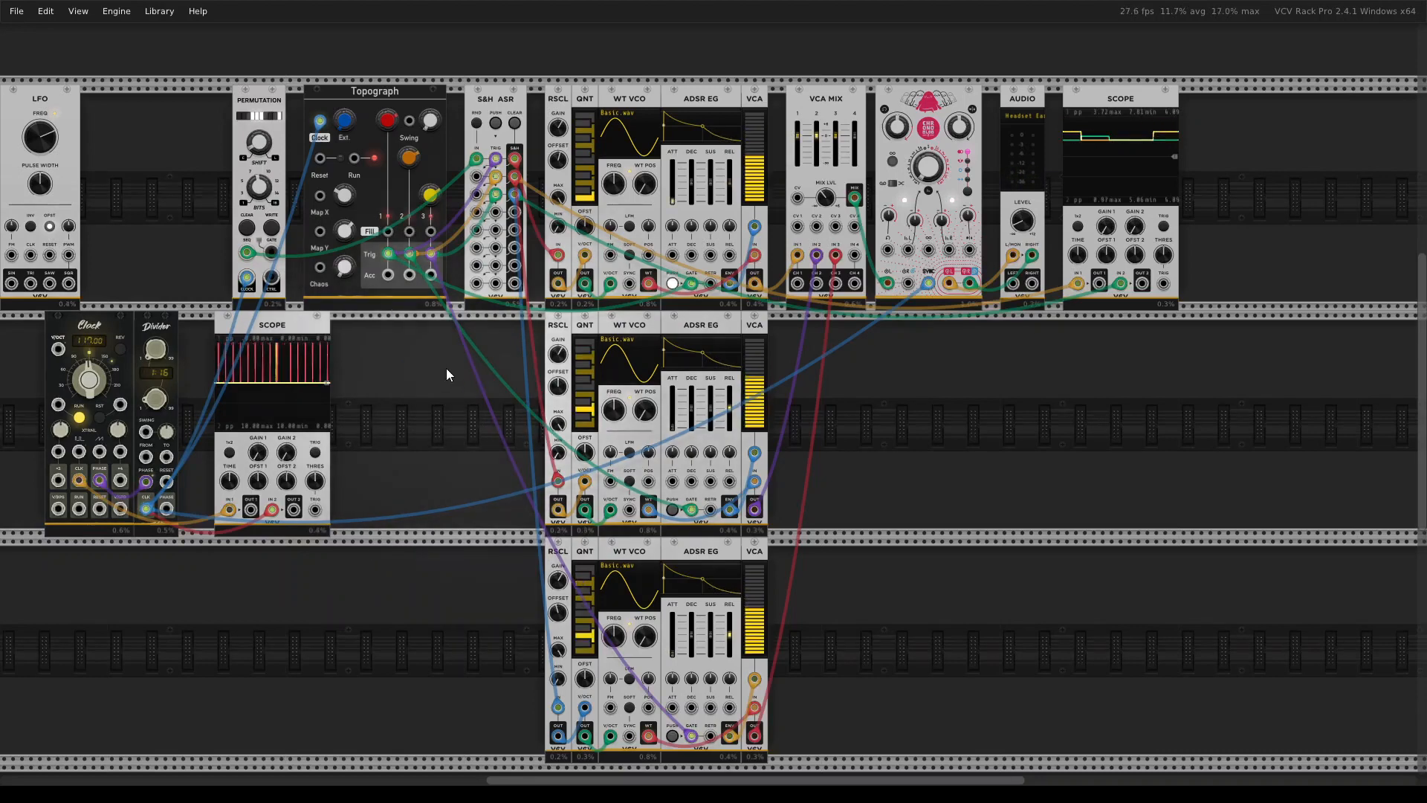
Delete the SCOPE beside Divider and move Chronoblob2's sync cable from Divider to Clock's clock output
right_click(276, 324)
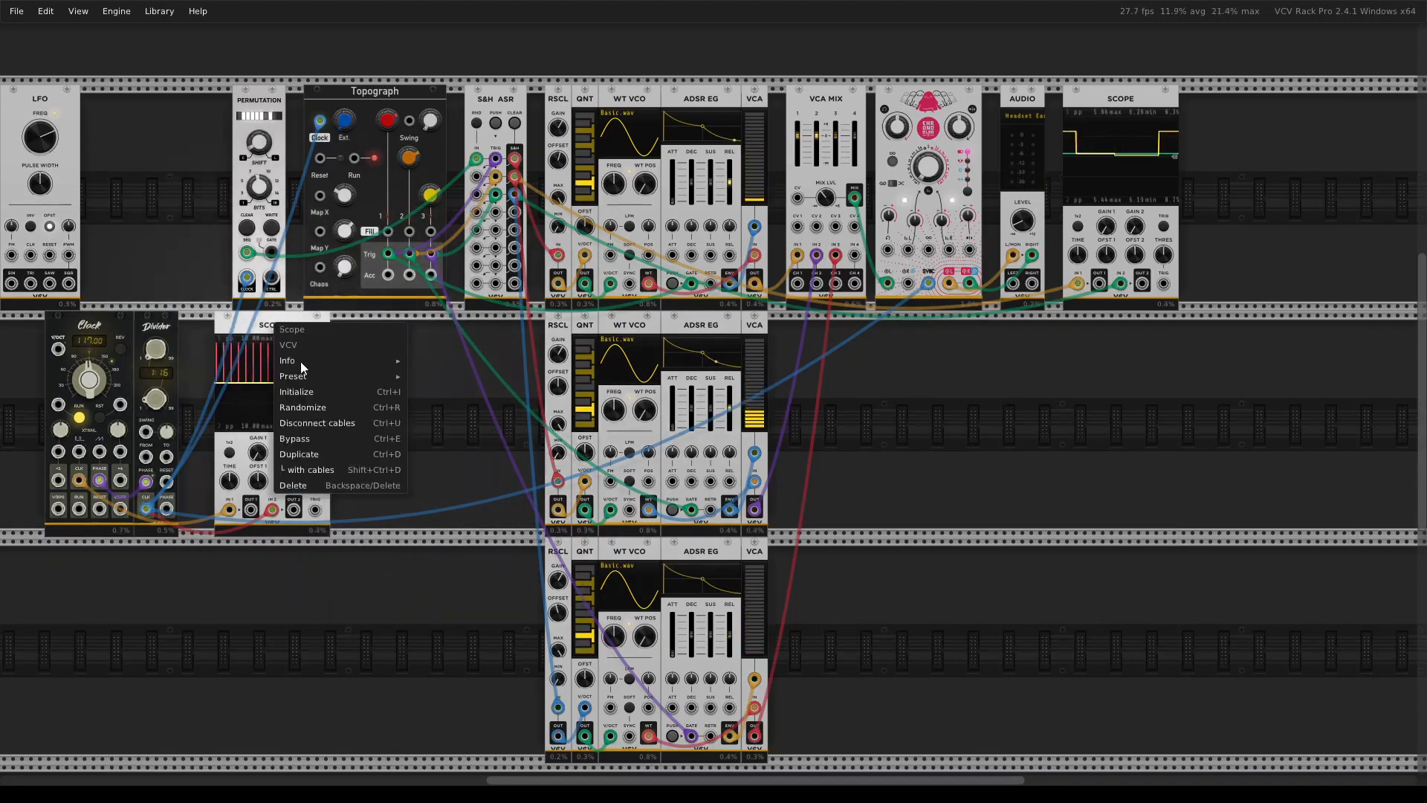
click(349, 484)
drag(78, 510, 104, 483)
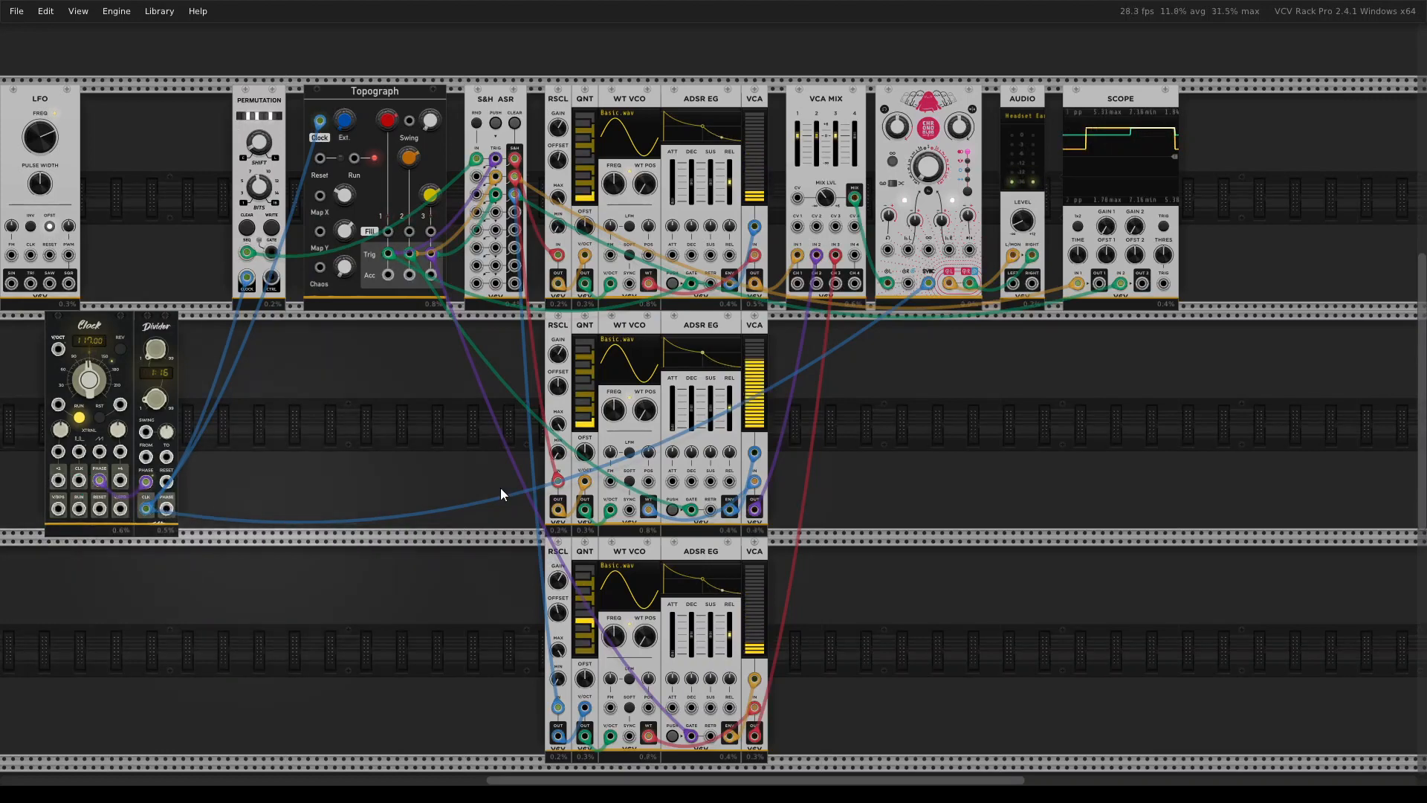
drag(922, 292, 80, 481)
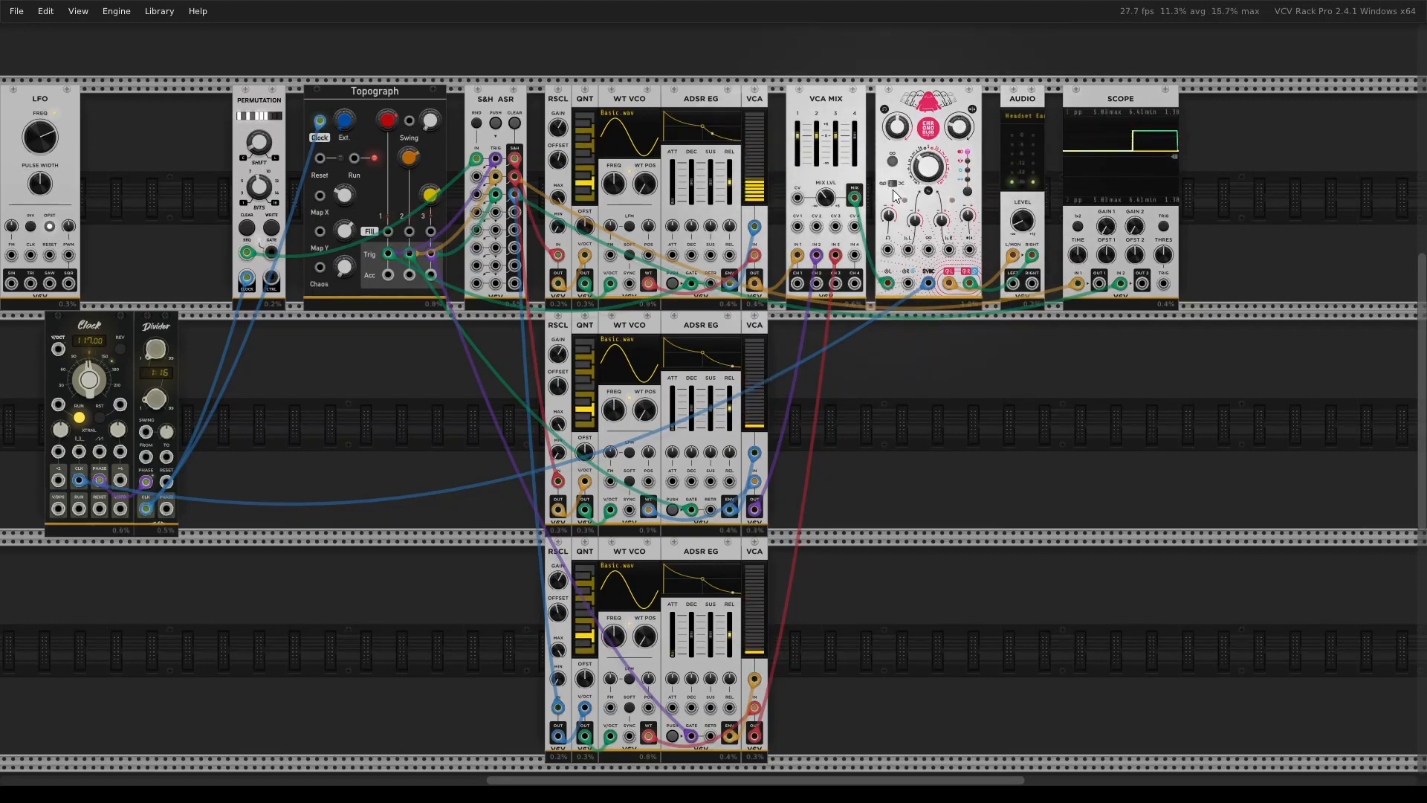
Shift Chronoblob2, AUDIO and SCOPE slightly farther from VCA MIX in the first row
drag(1301, 208, 952, 103)
click(1316, 190)
drag(1275, 176, 1111, 98)
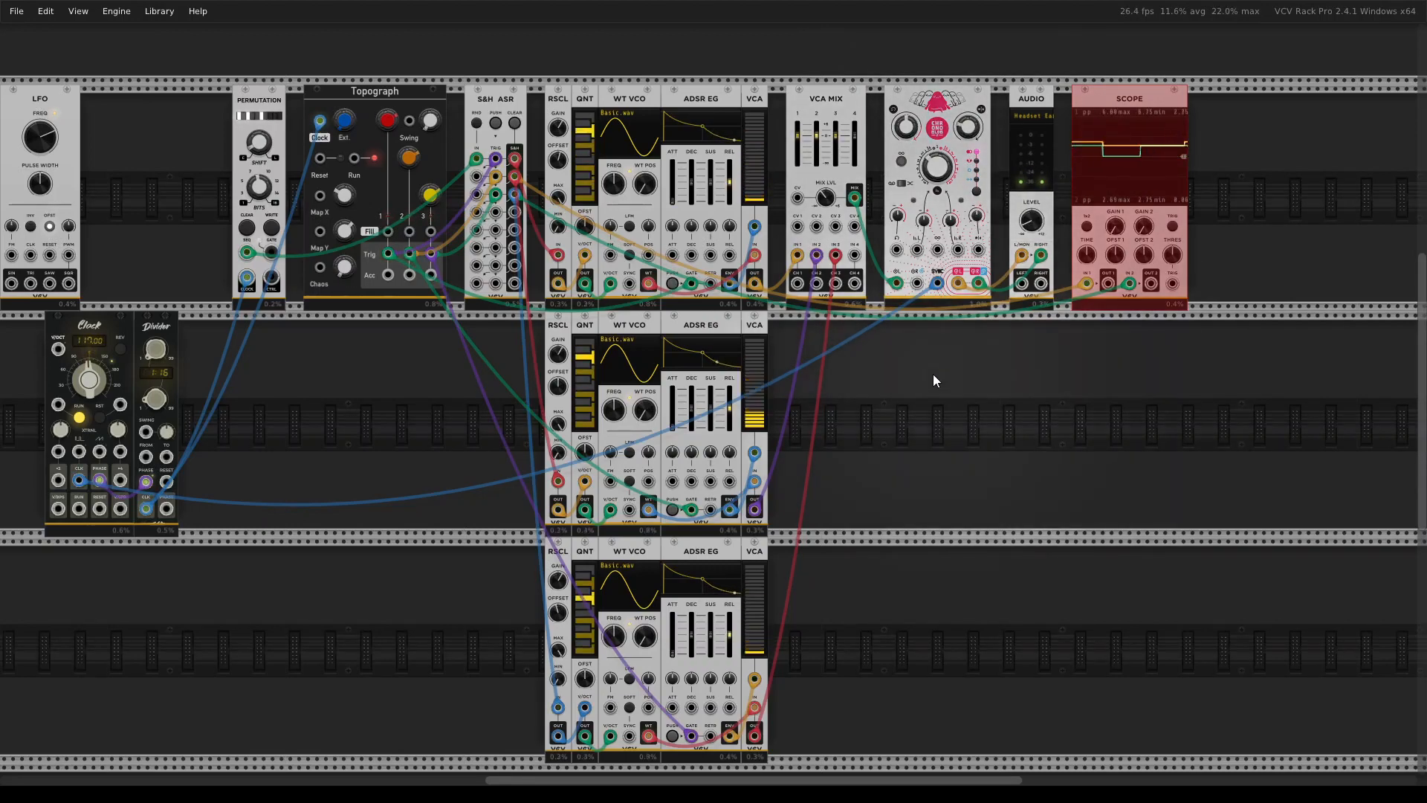
Delete the LFO and move Clock and Divider together into the first row beside Permutation
right_click(34, 101)
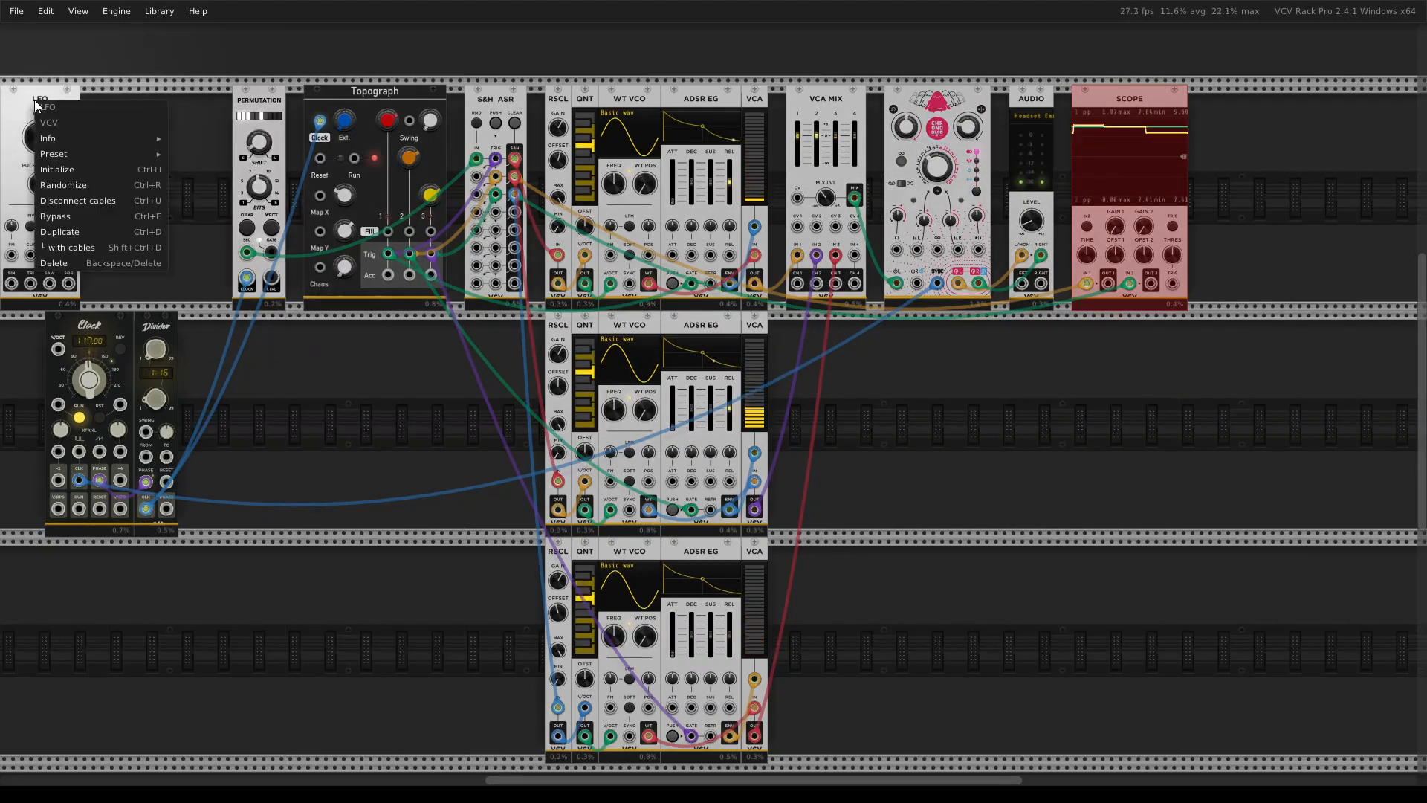
click(85, 263)
drag(227, 382, 59, 310)
drag(93, 471, 130, 242)
click(189, 402)
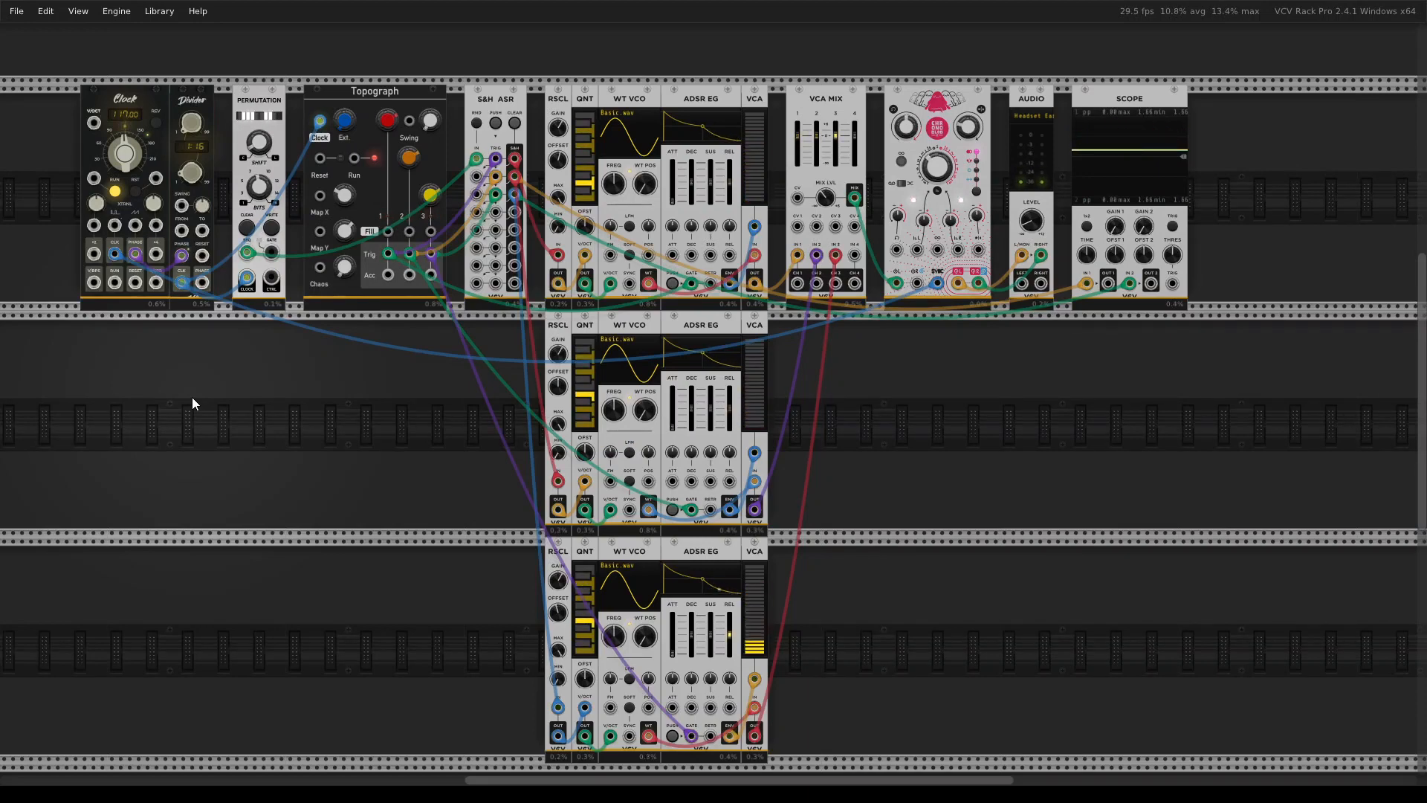
click(14, 11)
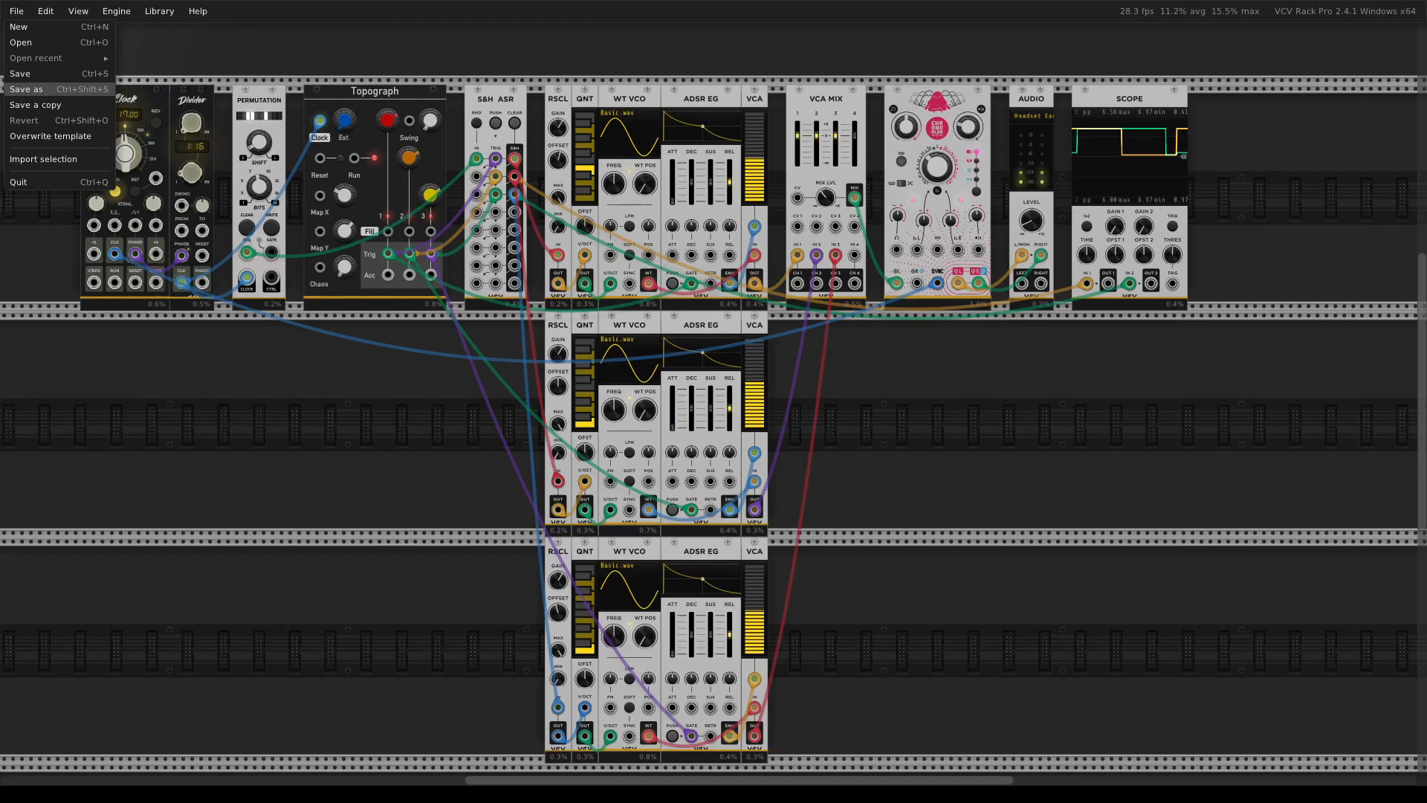
click(223, 144)
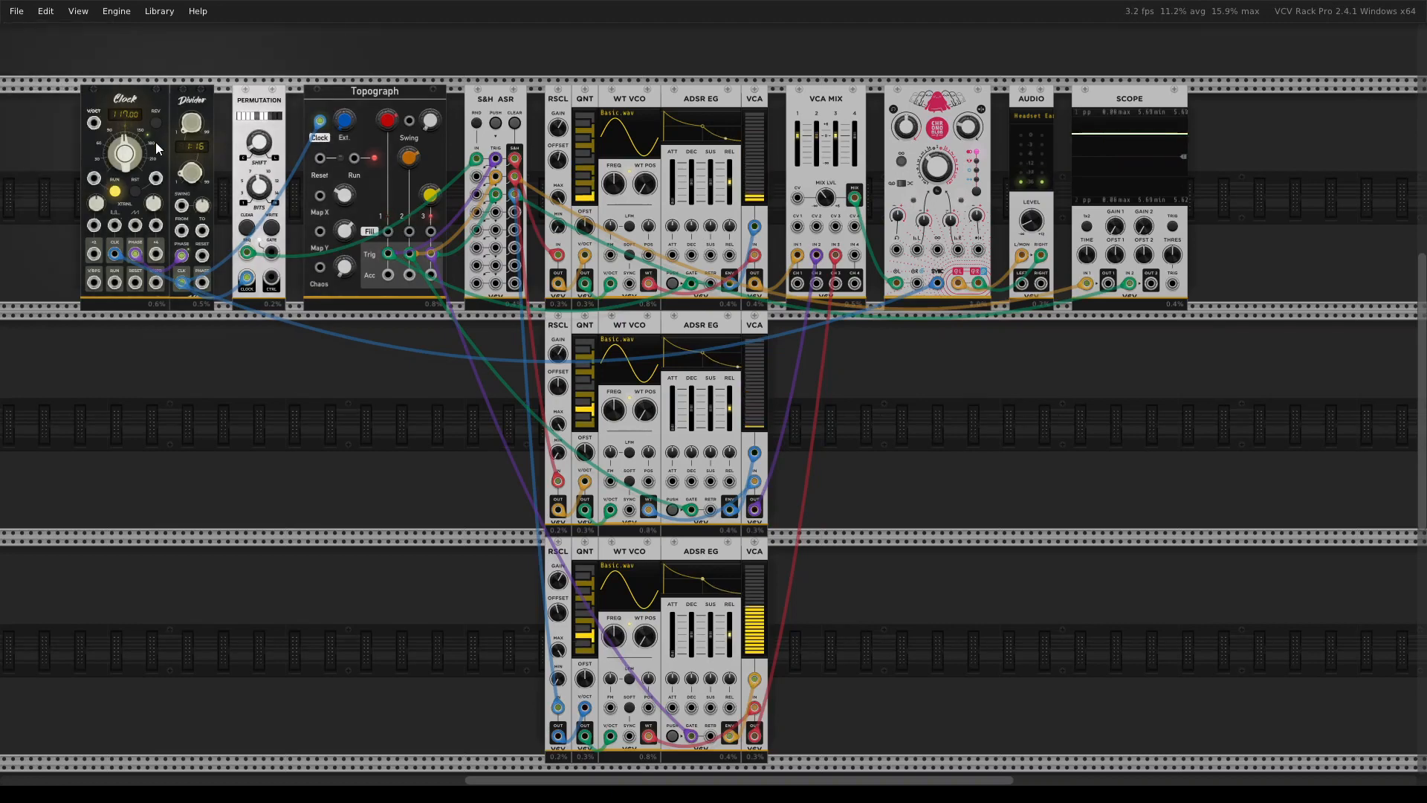